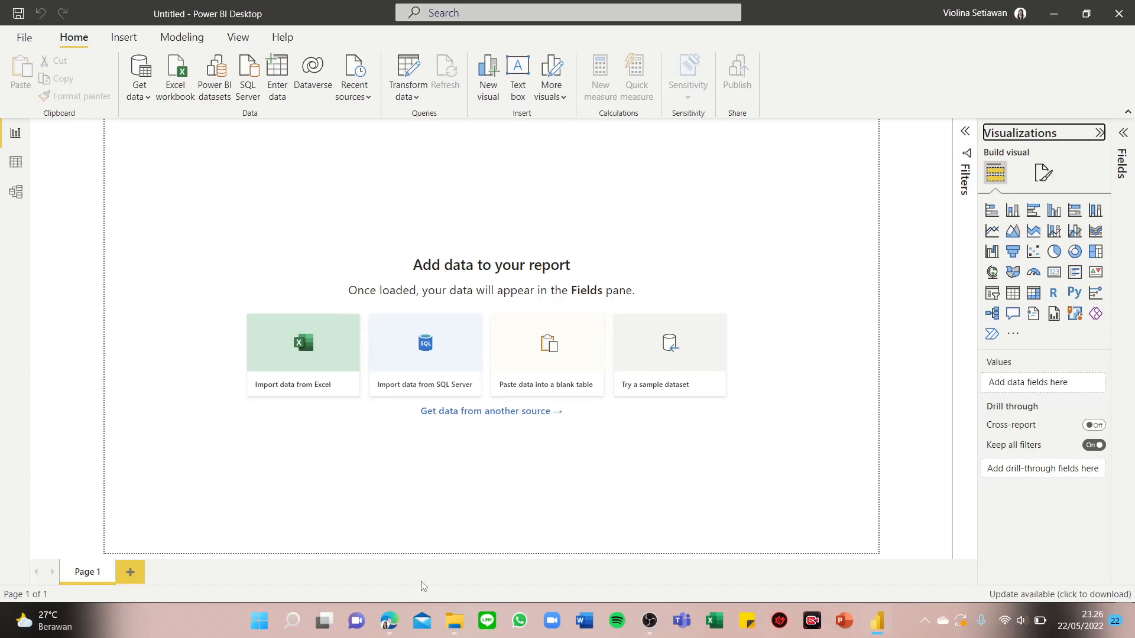
Step: Switch to Microsoft Edge and review the Power BI exercise PDF's requirements alongside the Sales.xlsx workbook
{"action": "left_click", "coordinate": [390, 621]}
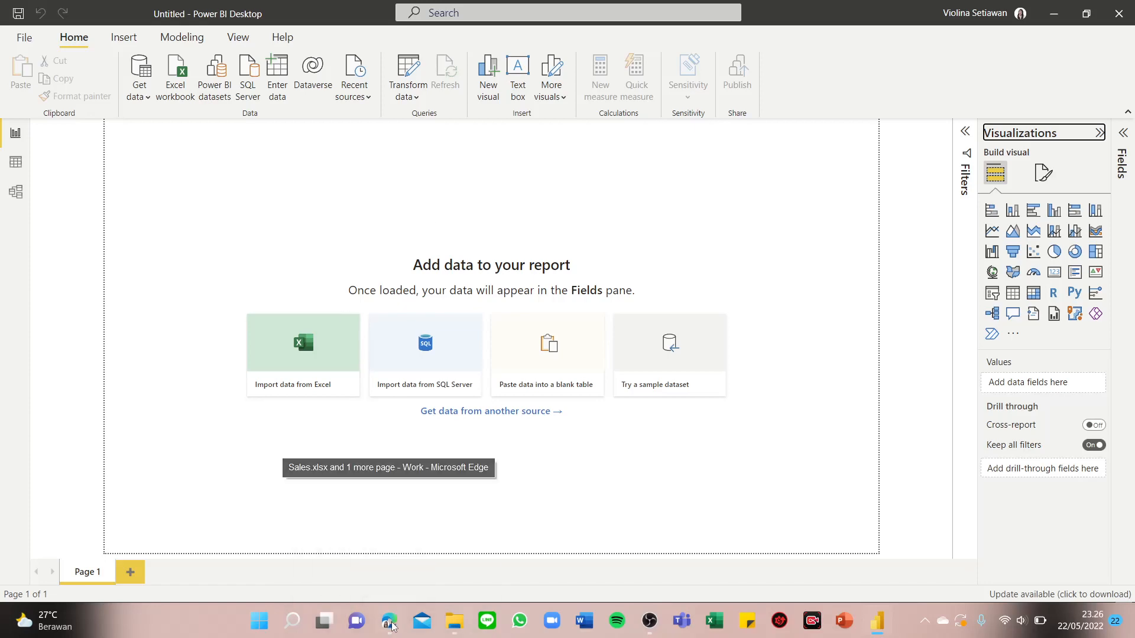
{"action": "left_click", "coordinate": [269, 11]}
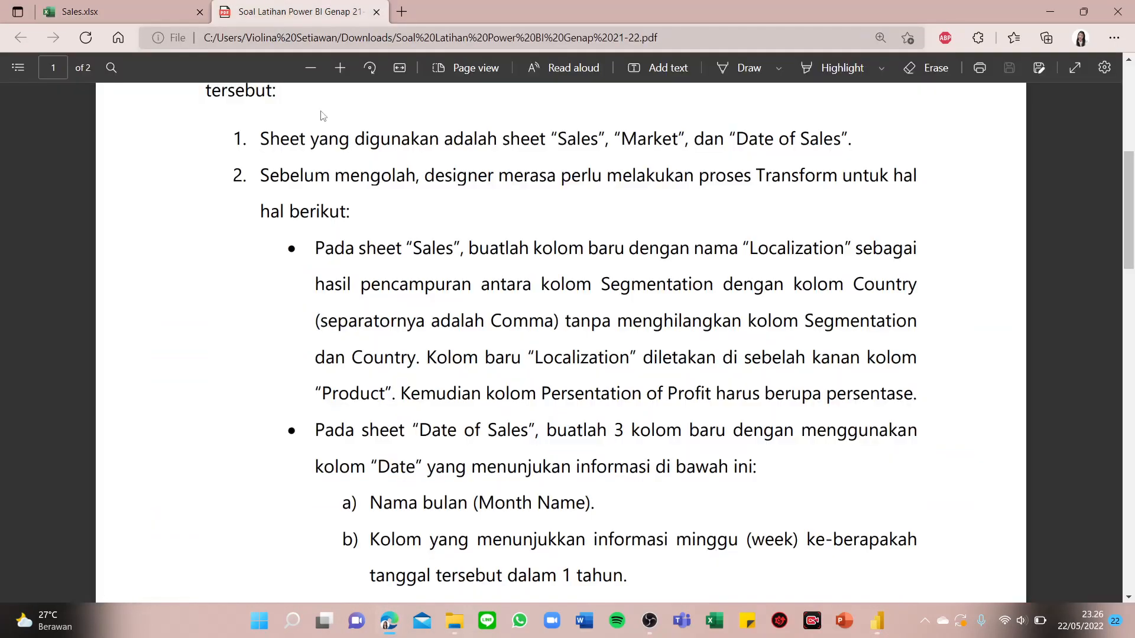
{"action": "scroll", "coordinate": [449, 227], "scroll_direction": "up", "scroll_amount": 4}
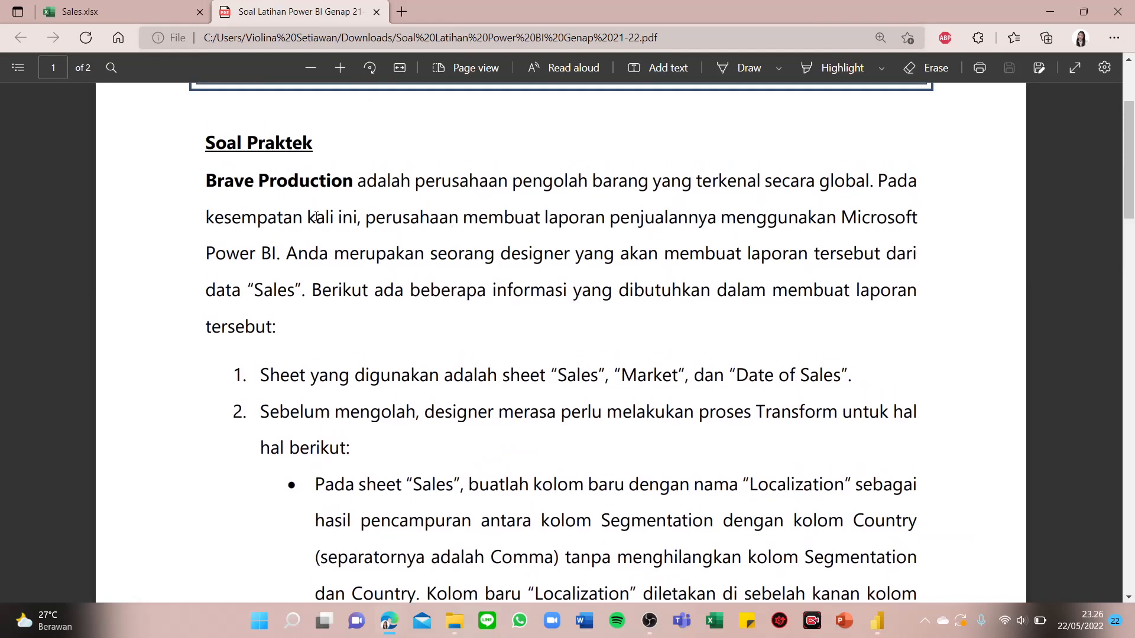
{"action": "scroll", "coordinate": [316, 216], "scroll_direction": "up", "scroll_amount": 3}
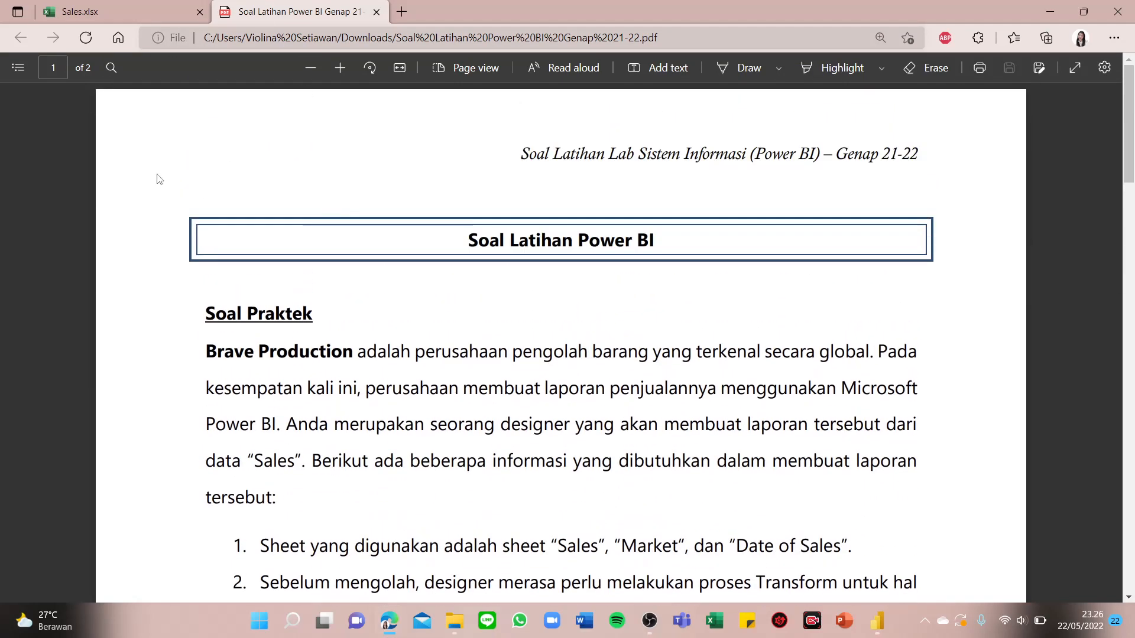
{"action": "left_click", "coordinate": [70, 11]}
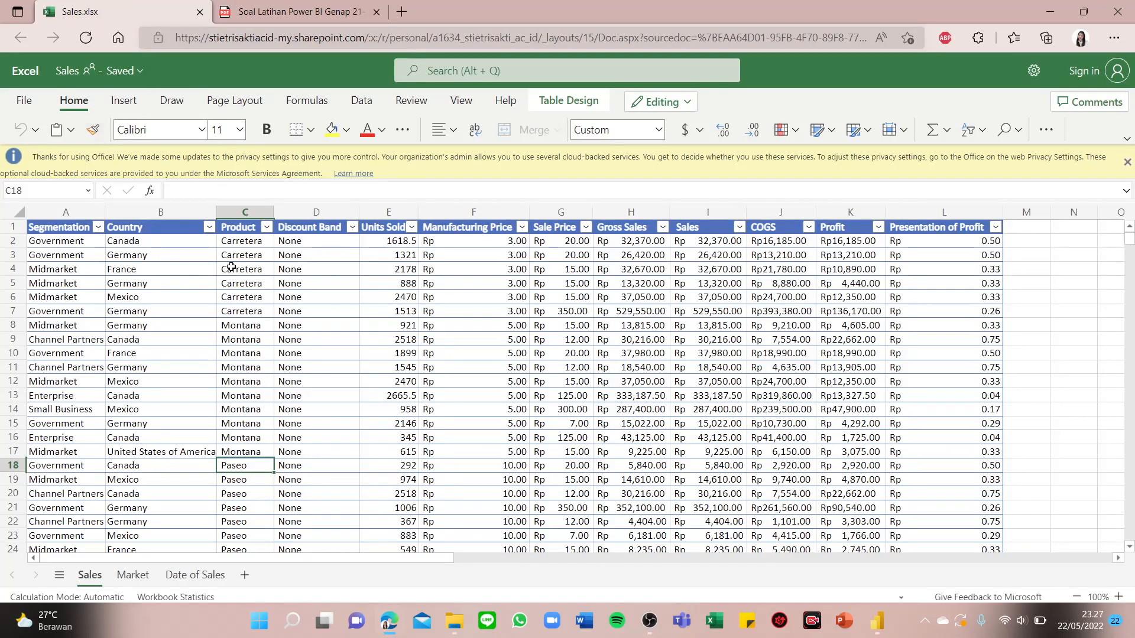
{"action": "left_click", "coordinate": [290, 7]}
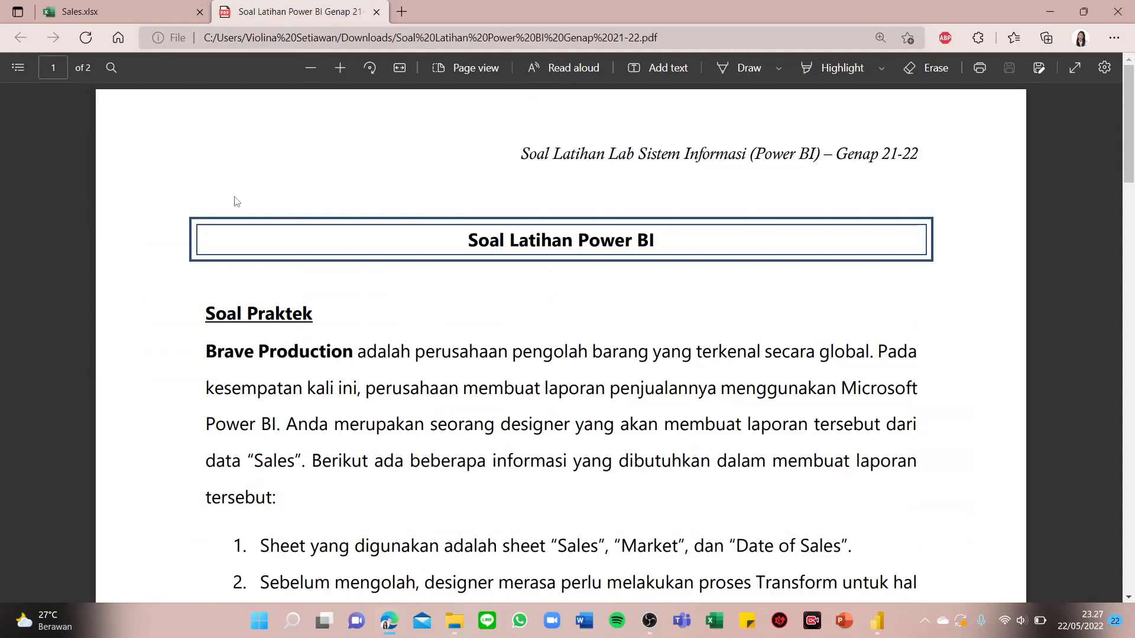
{"action": "scroll", "coordinate": [329, 306], "scroll_direction": "down", "scroll_amount": 15}
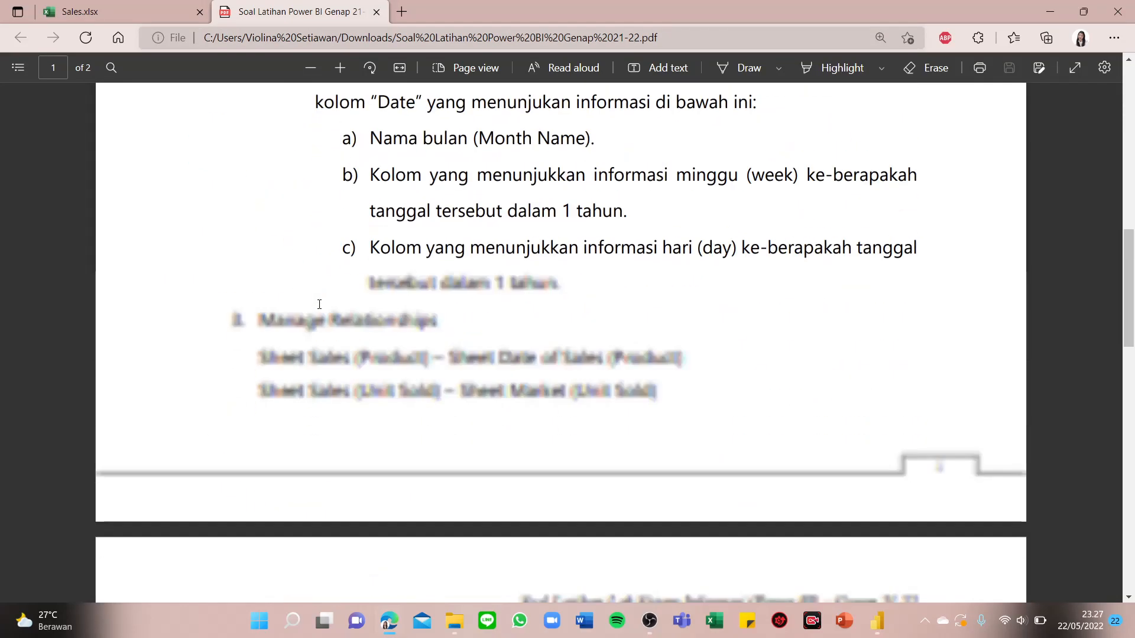
{"action": "scroll", "coordinate": [319, 304], "scroll_direction": "up", "scroll_amount": 12}
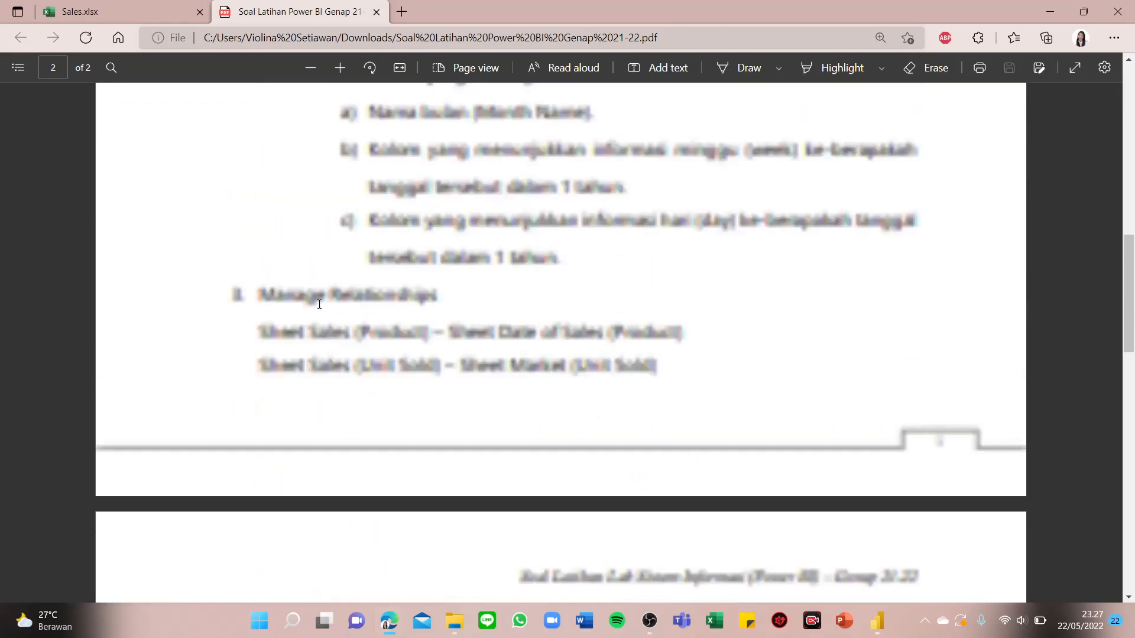
{"action": "scroll", "coordinate": [319, 304], "scroll_direction": "up", "scroll_amount": 2}
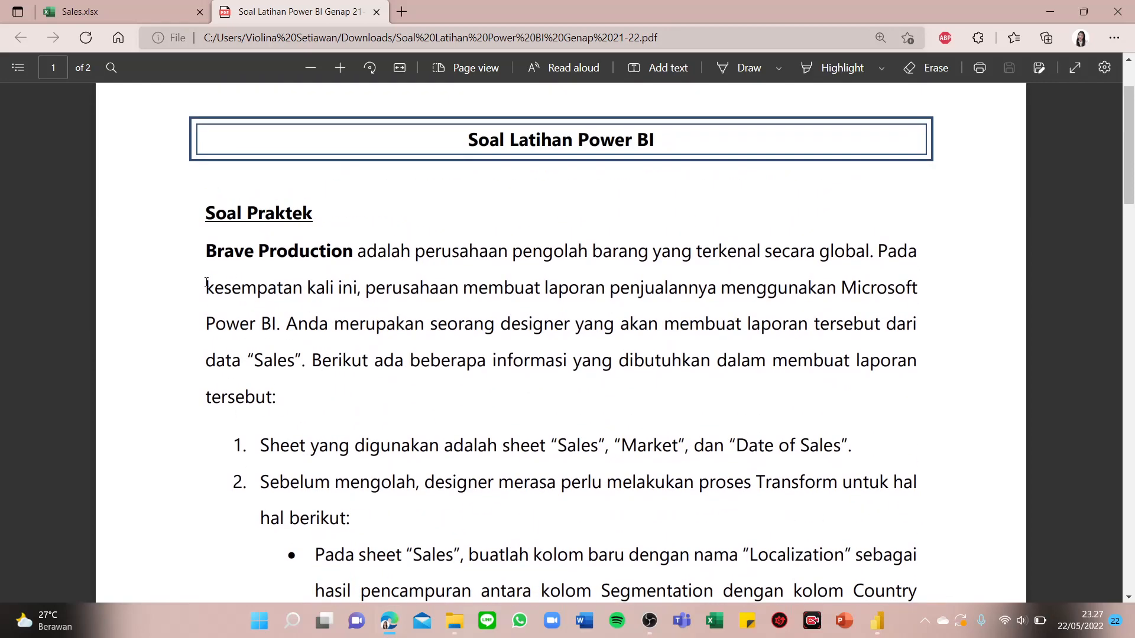
{"action": "scroll", "coordinate": [354, 310], "scroll_direction": "down", "scroll_amount": 1}
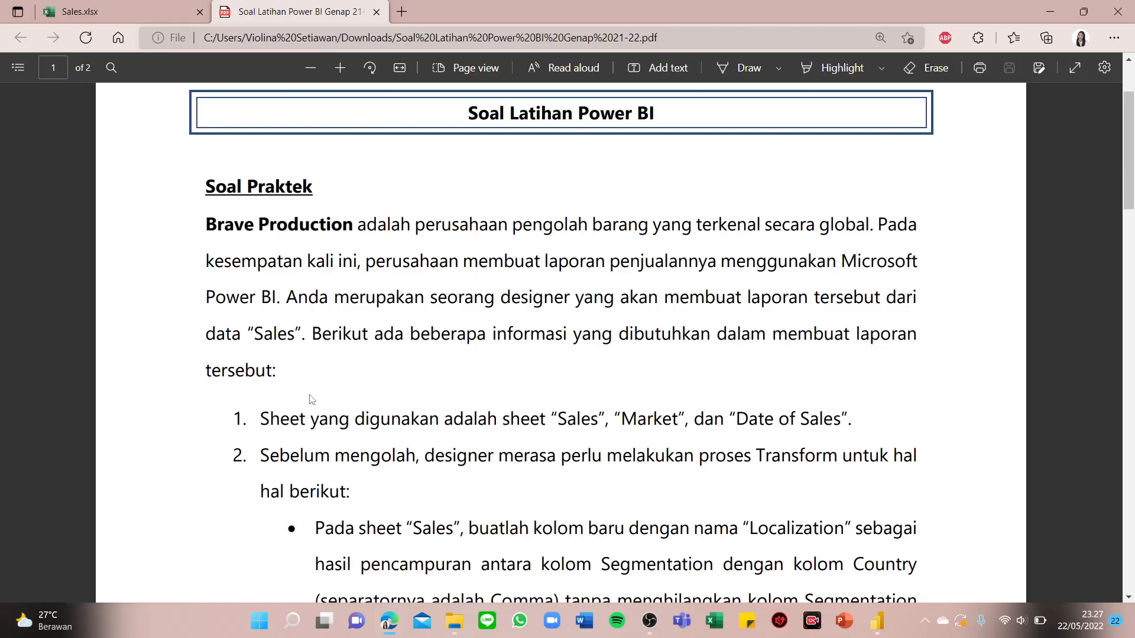
{"action": "left_click", "coordinate": [83, 12]}
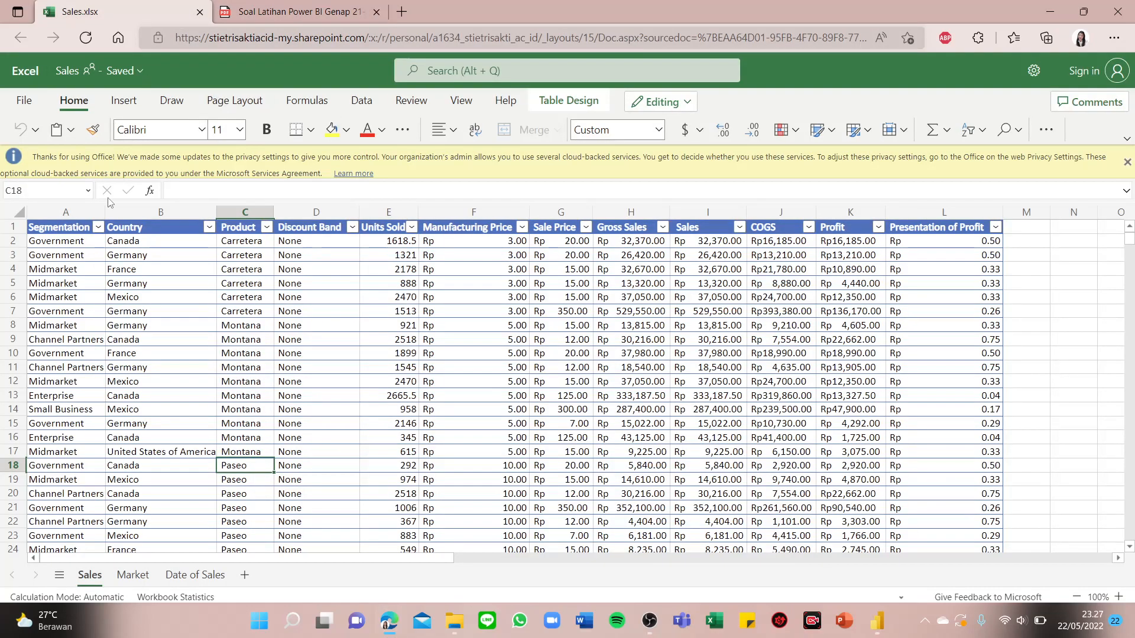
{"action": "left_click", "coordinate": [304, 9]}
{"action": "scroll", "coordinate": [390, 397], "scroll_direction": "down", "scroll_amount": 2}
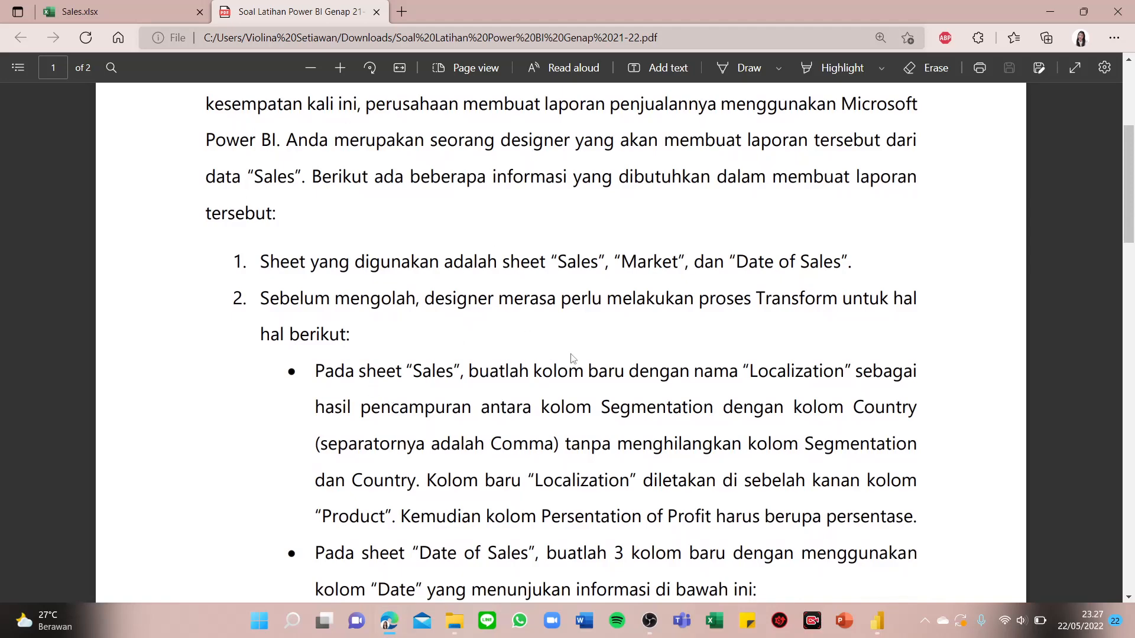
{"action": "scroll", "coordinate": [573, 359], "scroll_direction": "down", "scroll_amount": 1}
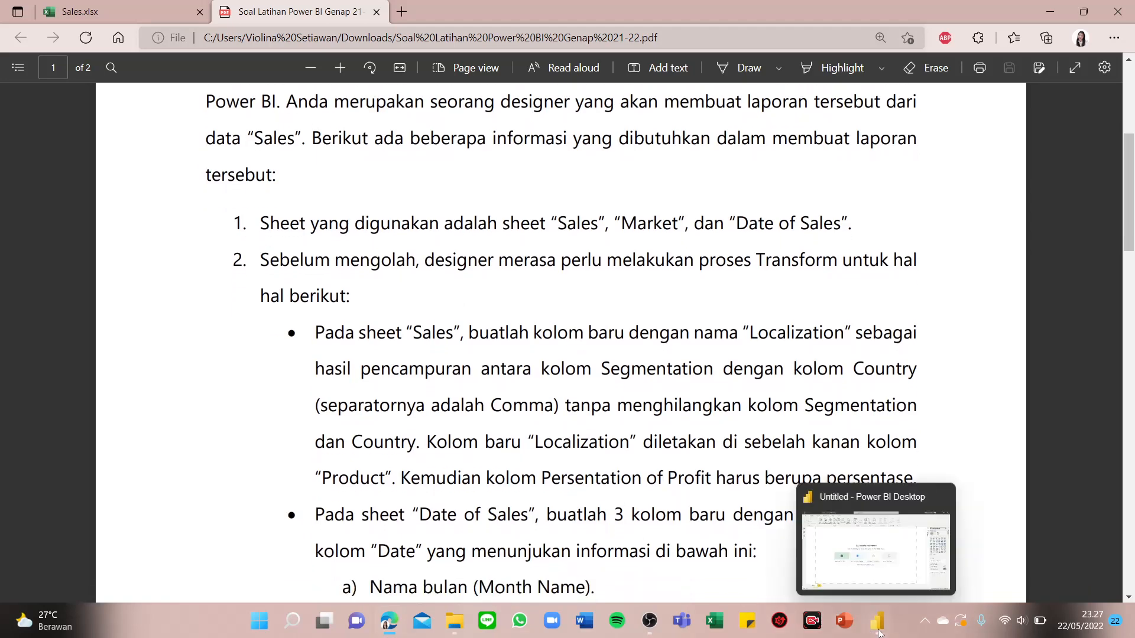
Step: Switch to Power BI Desktop and import the Sales Excel workbook from the Downloads folder
{"action": "left_click", "coordinate": [879, 633]}
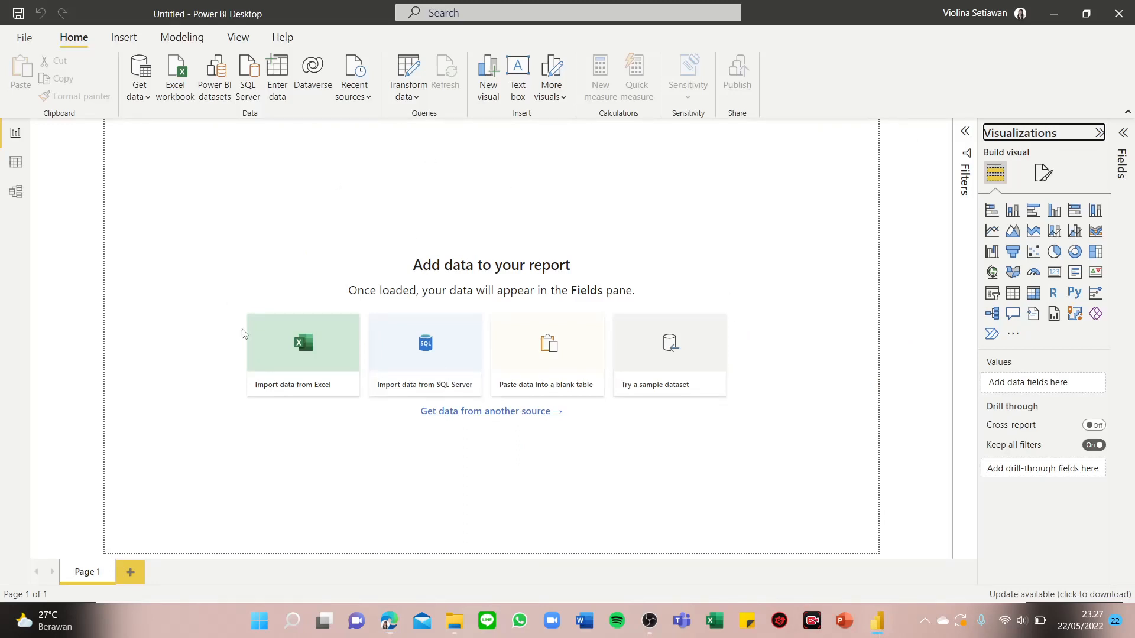
{"action": "left_click", "coordinate": [288, 387]}
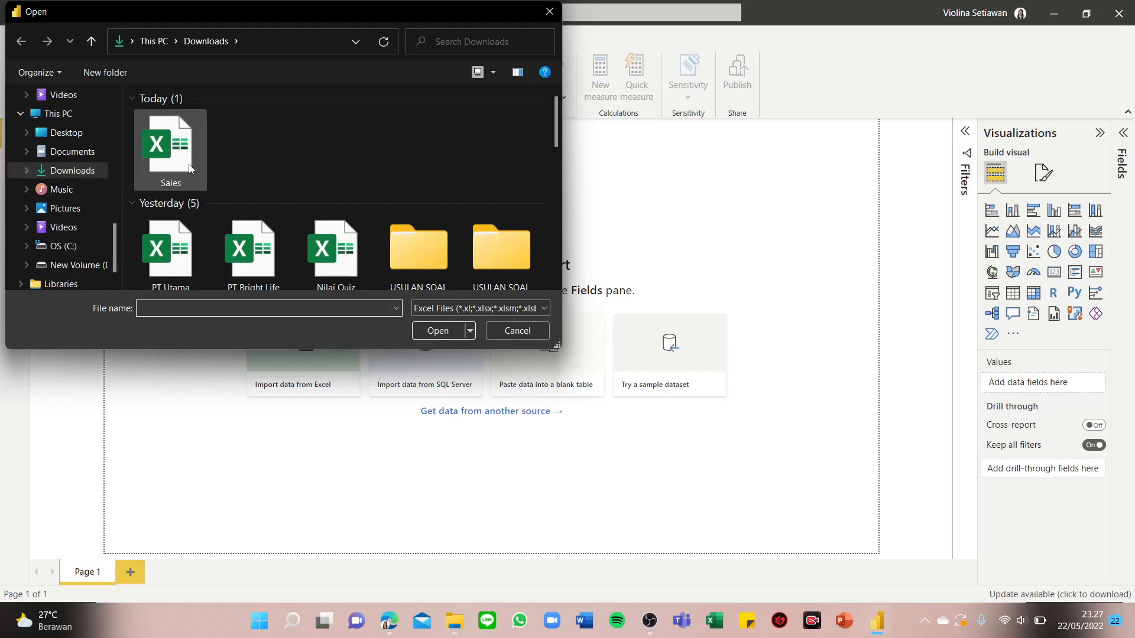
{"action": "double_click", "coordinate": [189, 169]}
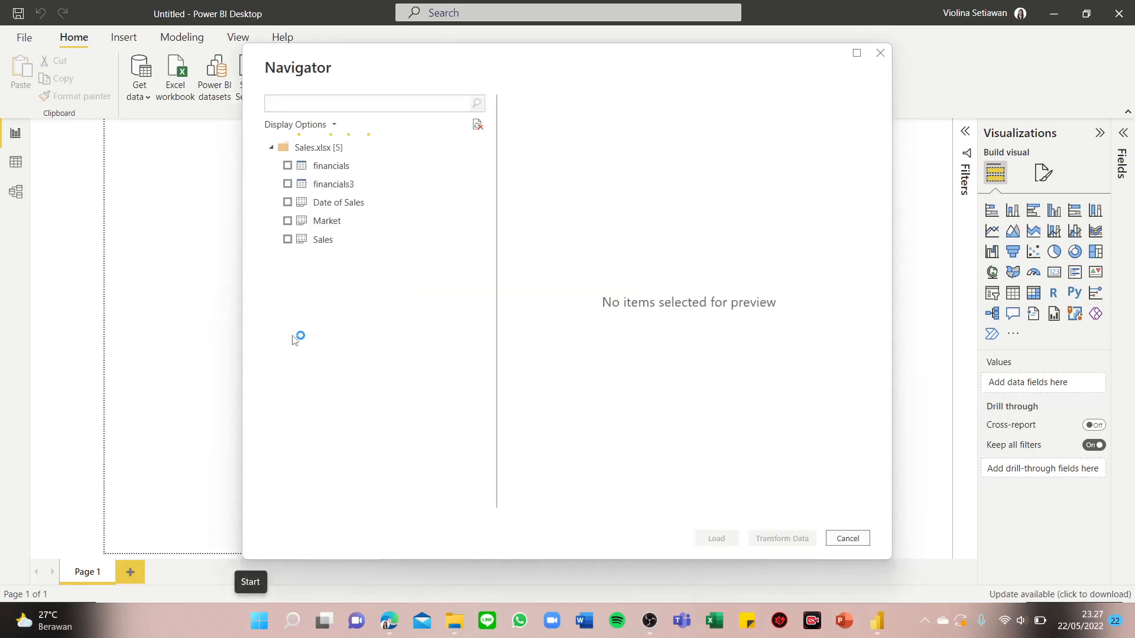
Step: Check the required sheets in the exercise PDF and select Date of Sales, Market and Sales for import
{"action": "left_click", "coordinate": [391, 622]}
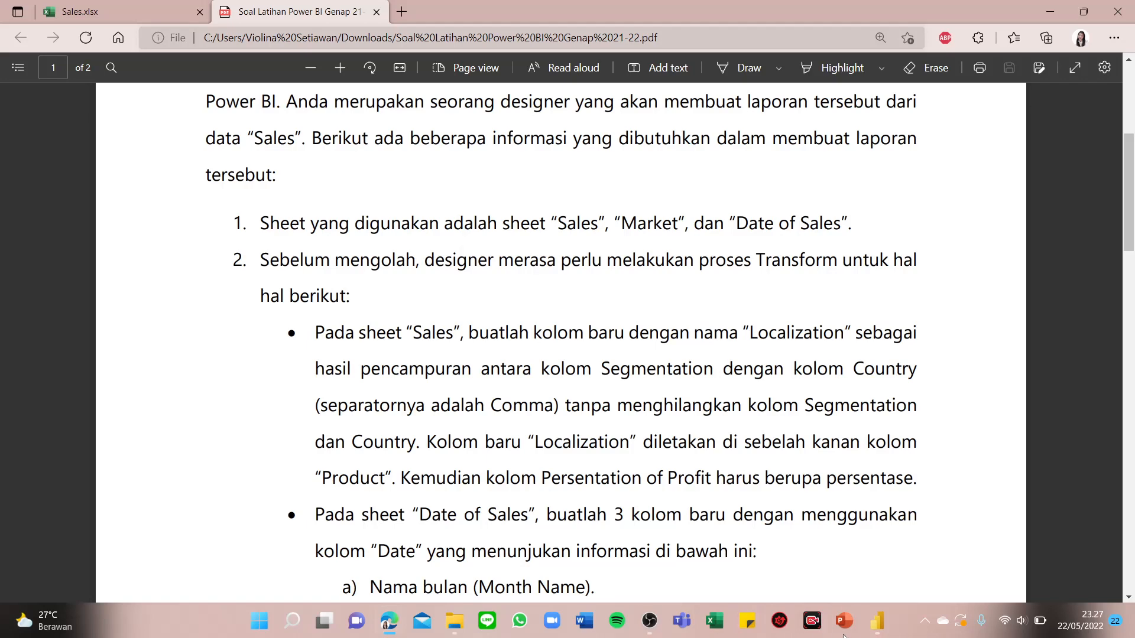
{"action": "left_click", "coordinate": [877, 620]}
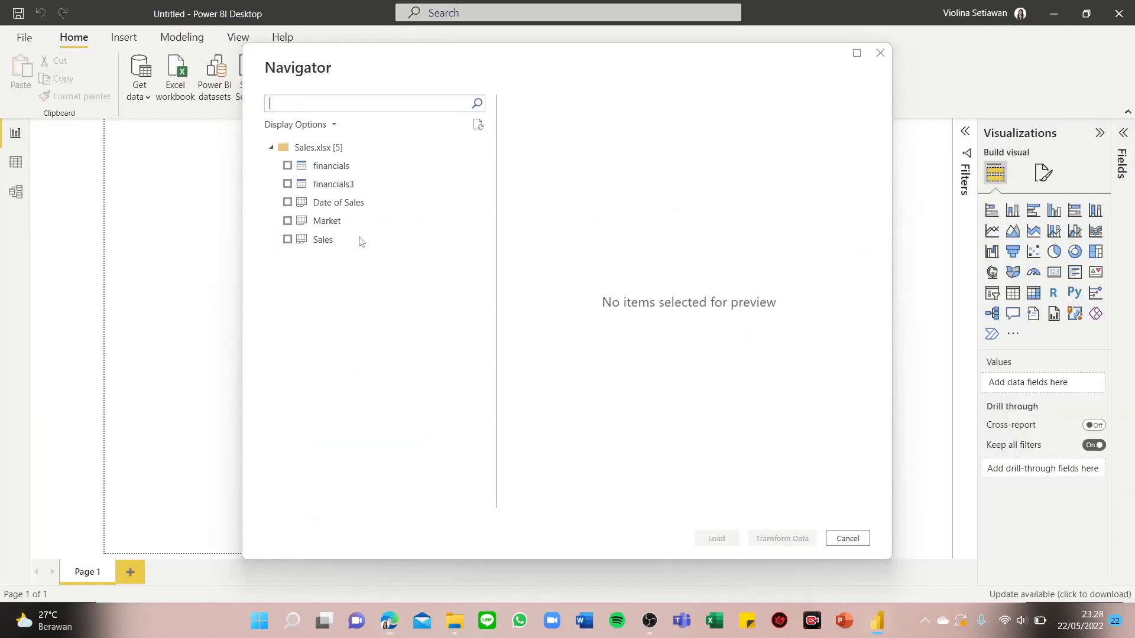
{"action": "left_click", "coordinate": [287, 202]}
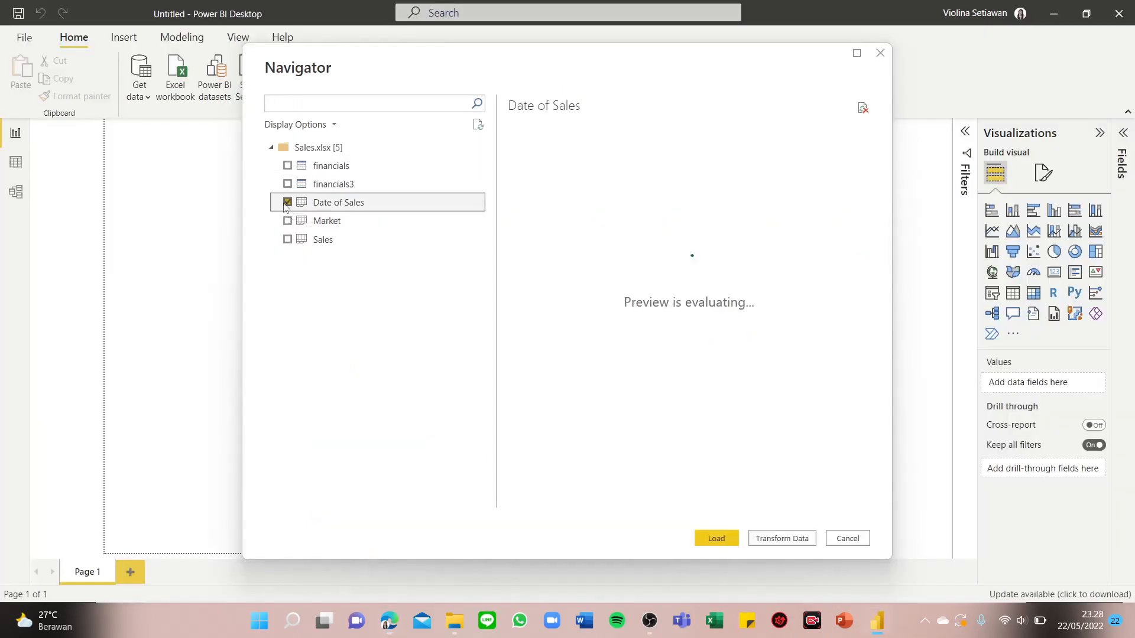
{"action": "left_click", "coordinate": [287, 220]}
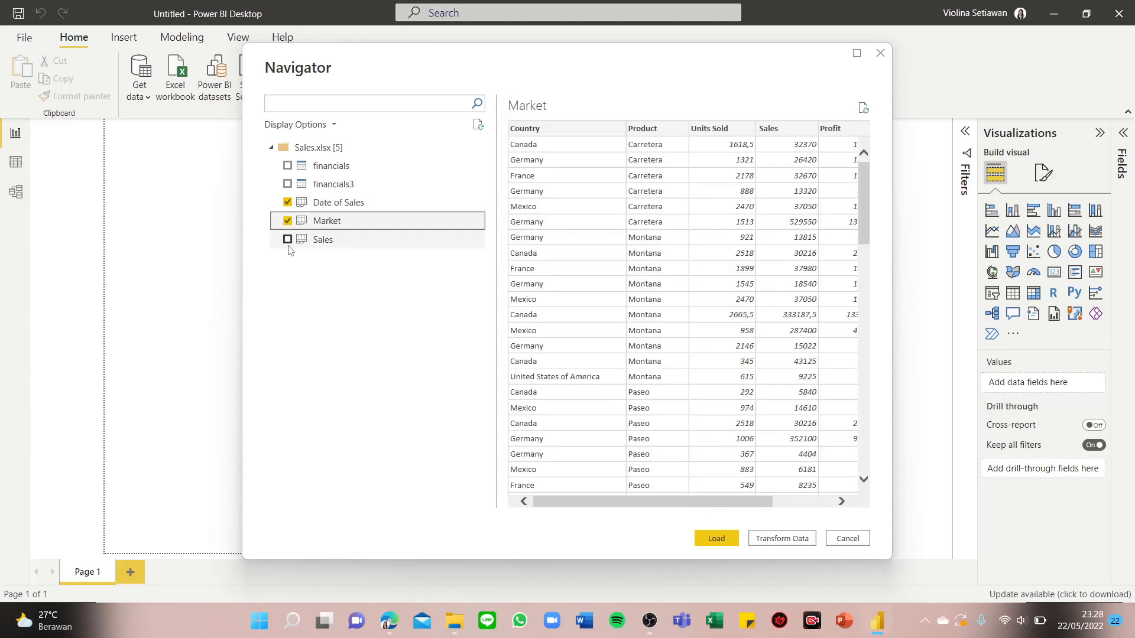
{"action": "left_click", "coordinate": [287, 239]}
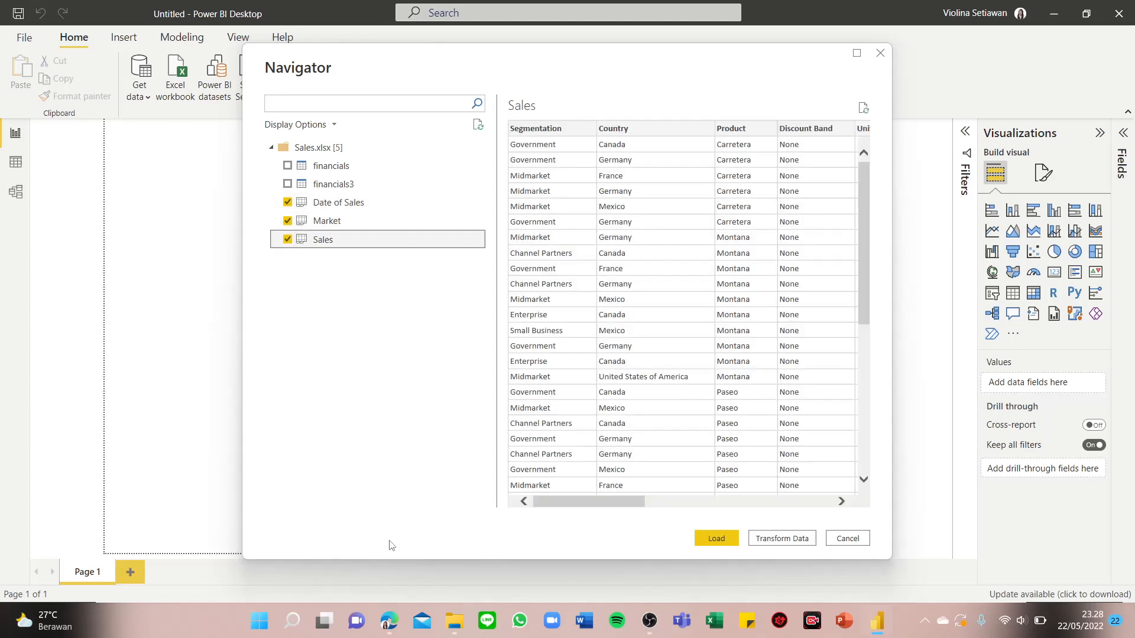
Step: Verify the sheet selection against the exercise PDF and open the selected sheets for transformation in Power Query Editor
{"action": "left_click", "coordinate": [388, 628]}
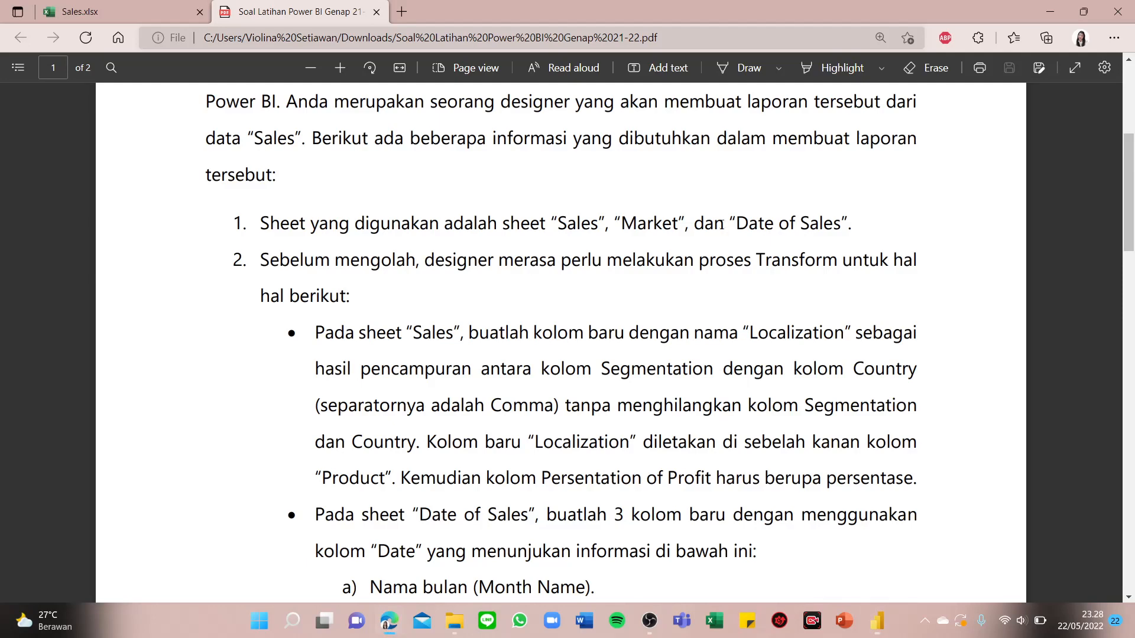
{"action": "left_click", "coordinate": [875, 622]}
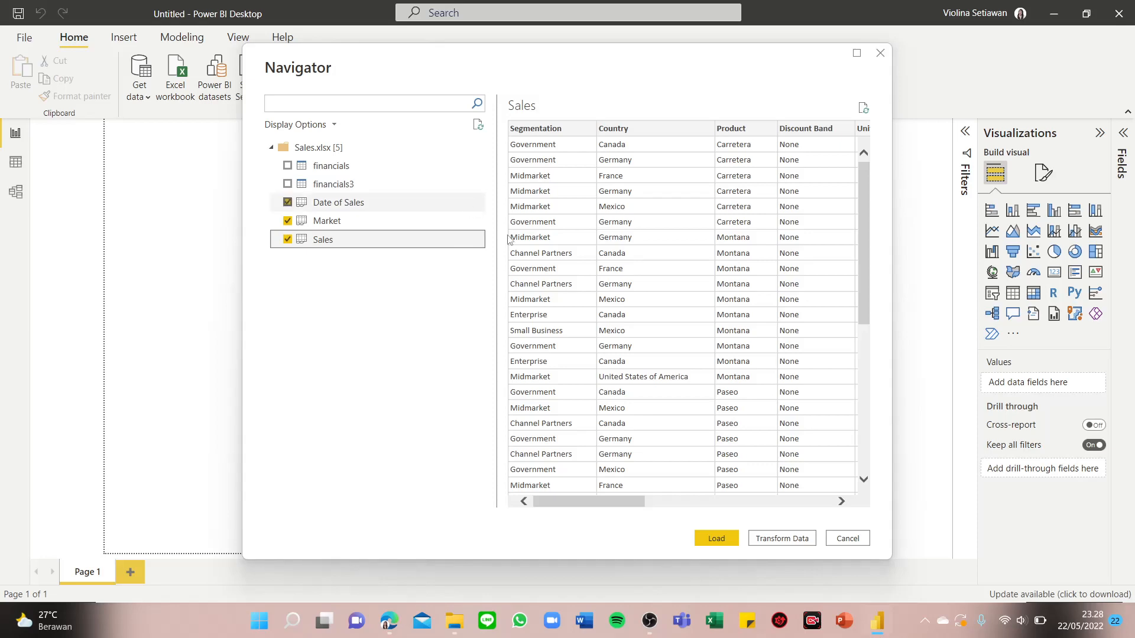
{"action": "left_click", "coordinate": [390, 629]}
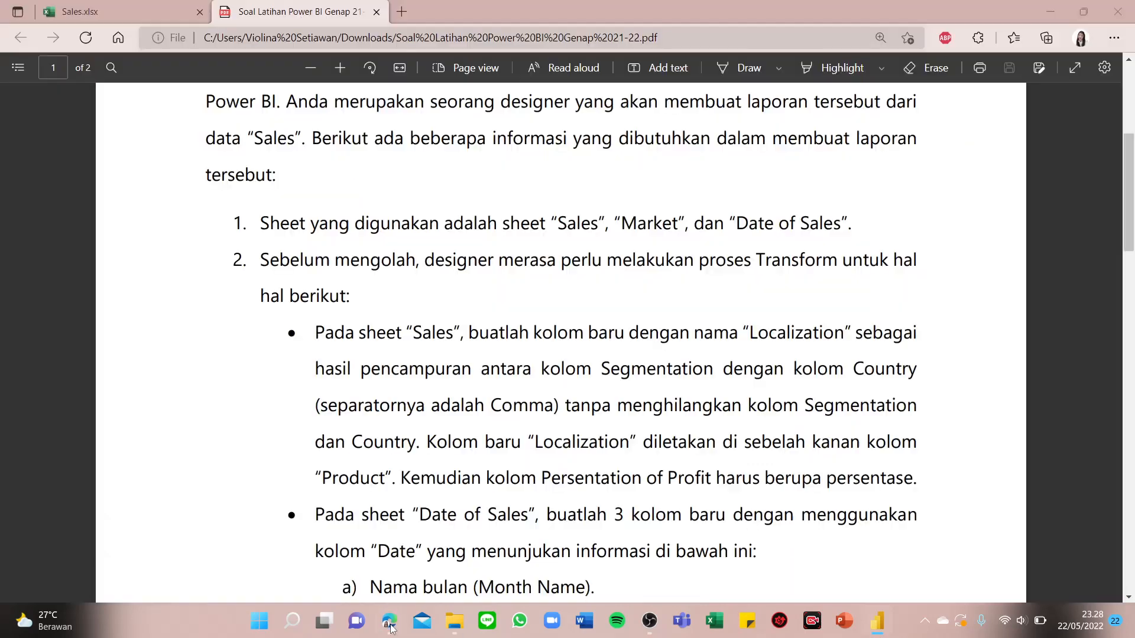
{"action": "scroll", "coordinate": [507, 167], "scroll_direction": "down", "scroll_amount": 2}
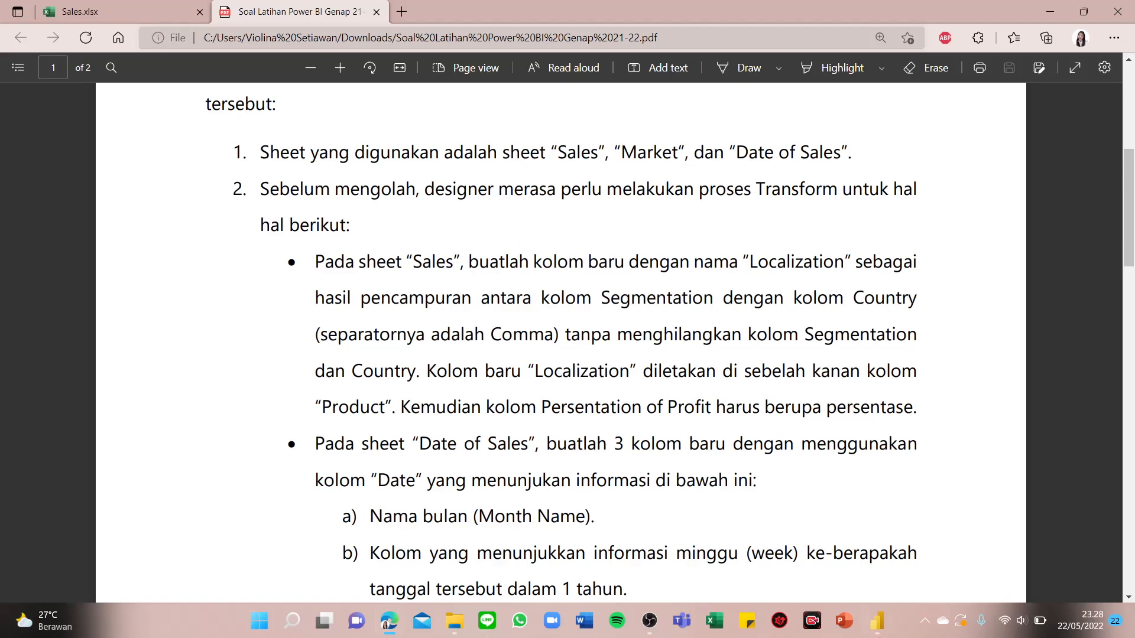
{"action": "left_click", "coordinate": [884, 633]}
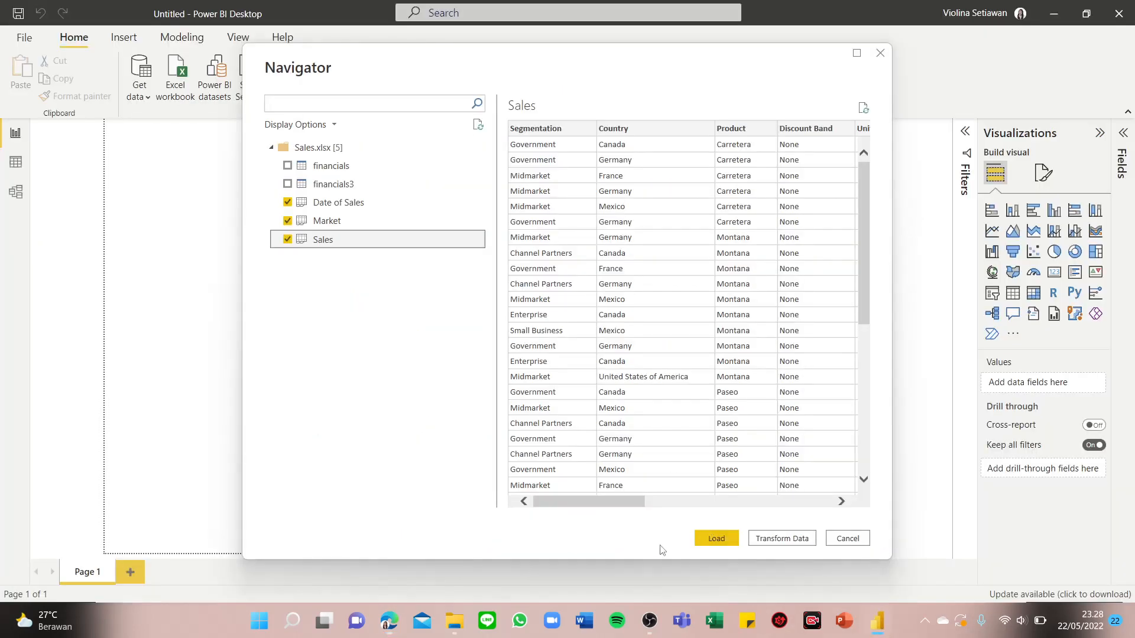
{"action": "left_click", "coordinate": [782, 538]}
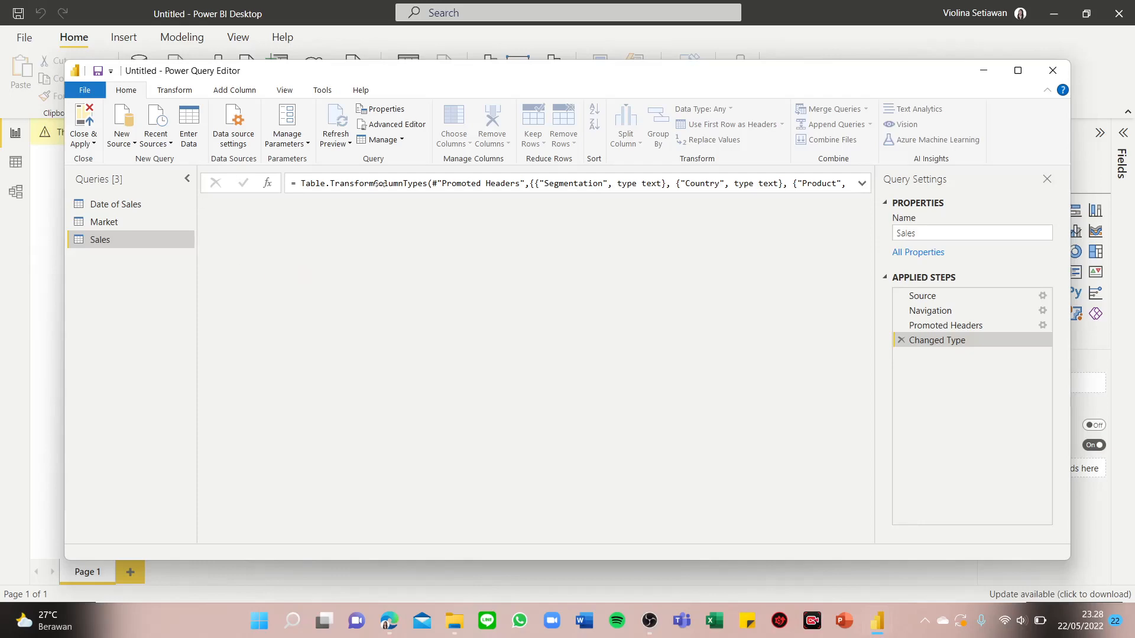
Step: Read the exercise PDF's requirements for the new Localization column in the Sales sheet and return to Power Query Editor
{"action": "left_click", "coordinate": [389, 622]}
{"action": "scroll", "coordinate": [348, 193], "scroll_direction": "down", "scroll_amount": 1}
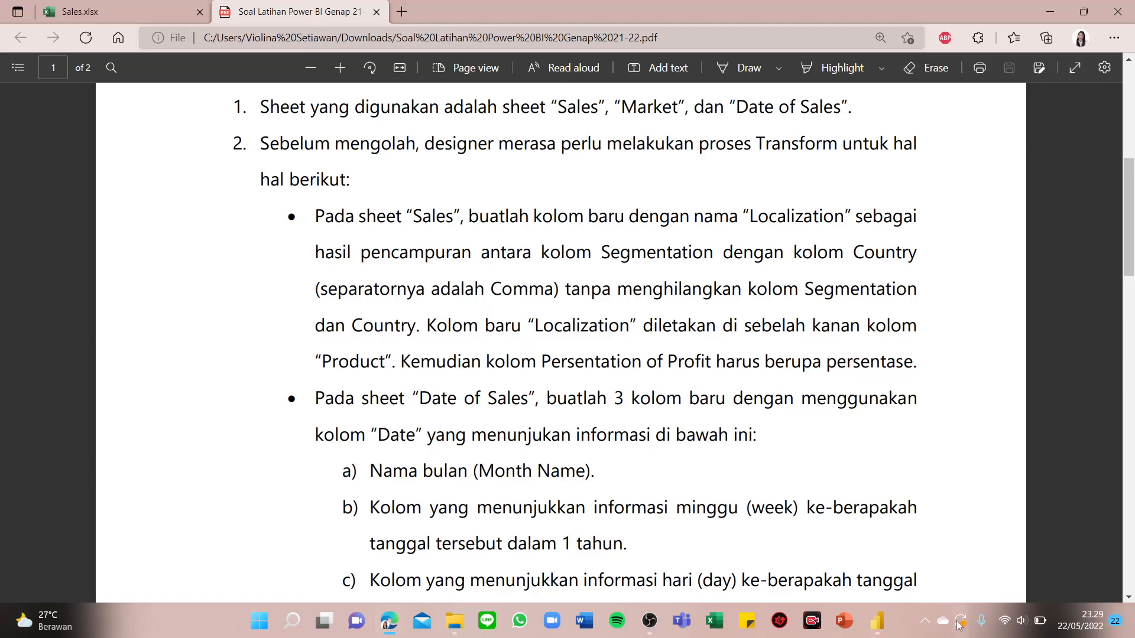
{"action": "mouse_move", "coordinate": [876, 620]}
{"action": "left_click", "coordinate": [907, 580]}
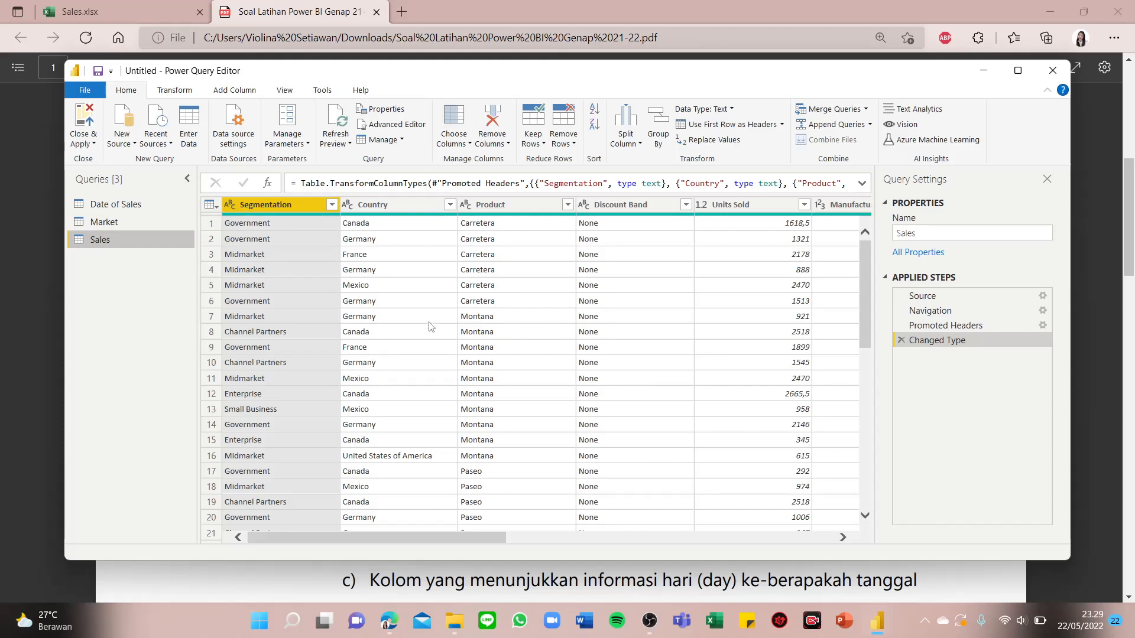
{"action": "left_click", "coordinate": [399, 622]}
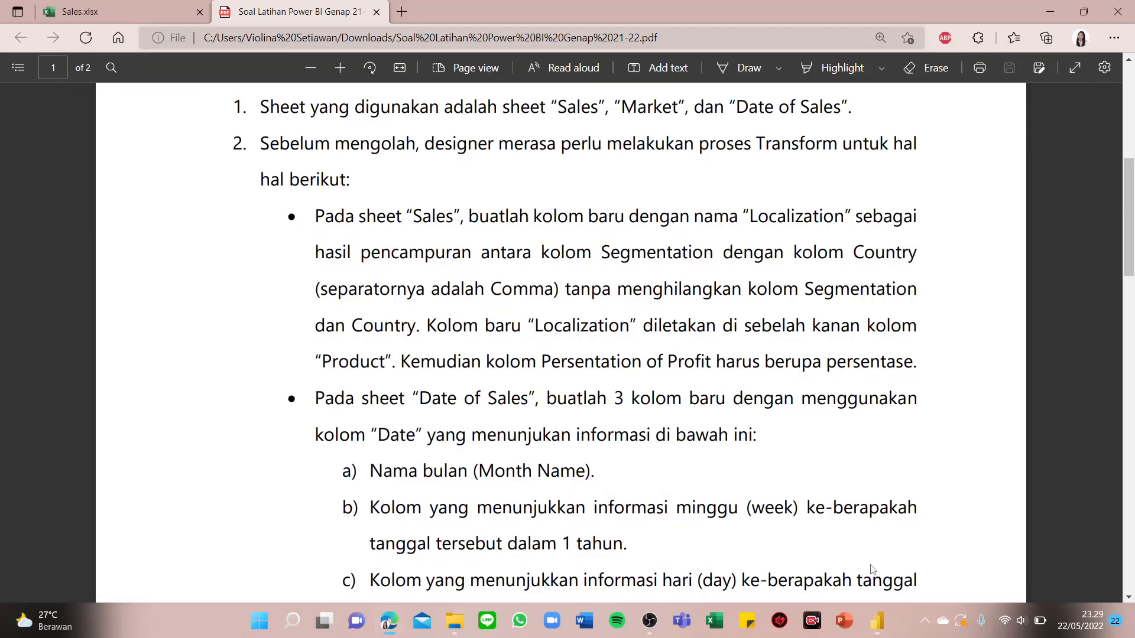
{"action": "mouse_move", "coordinate": [877, 622]}
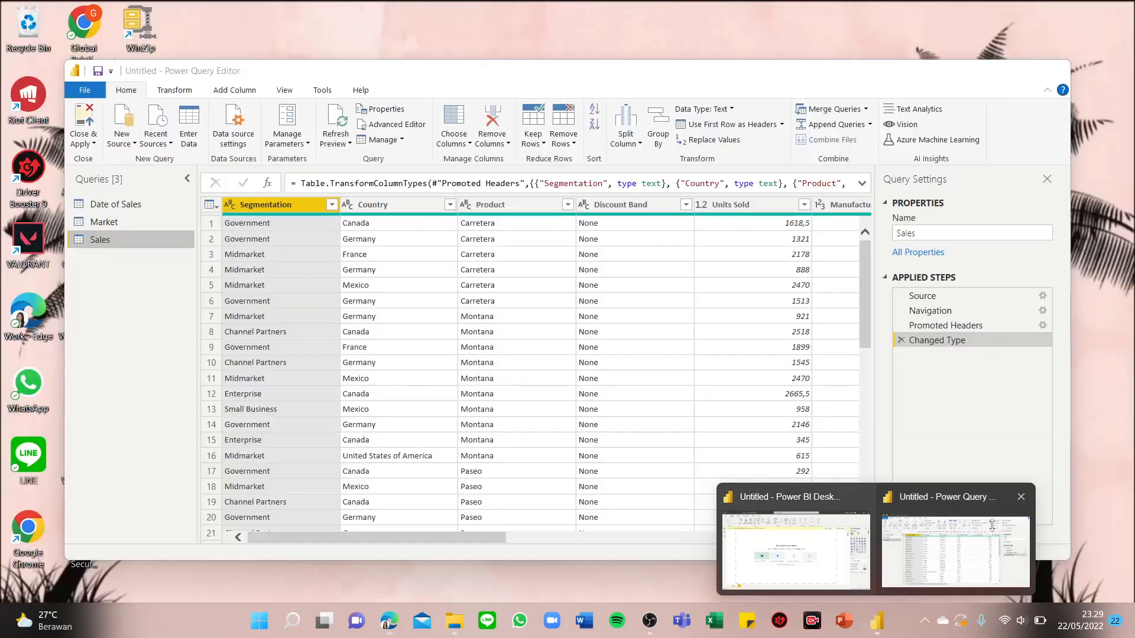
{"action": "left_click", "coordinate": [997, 526]}
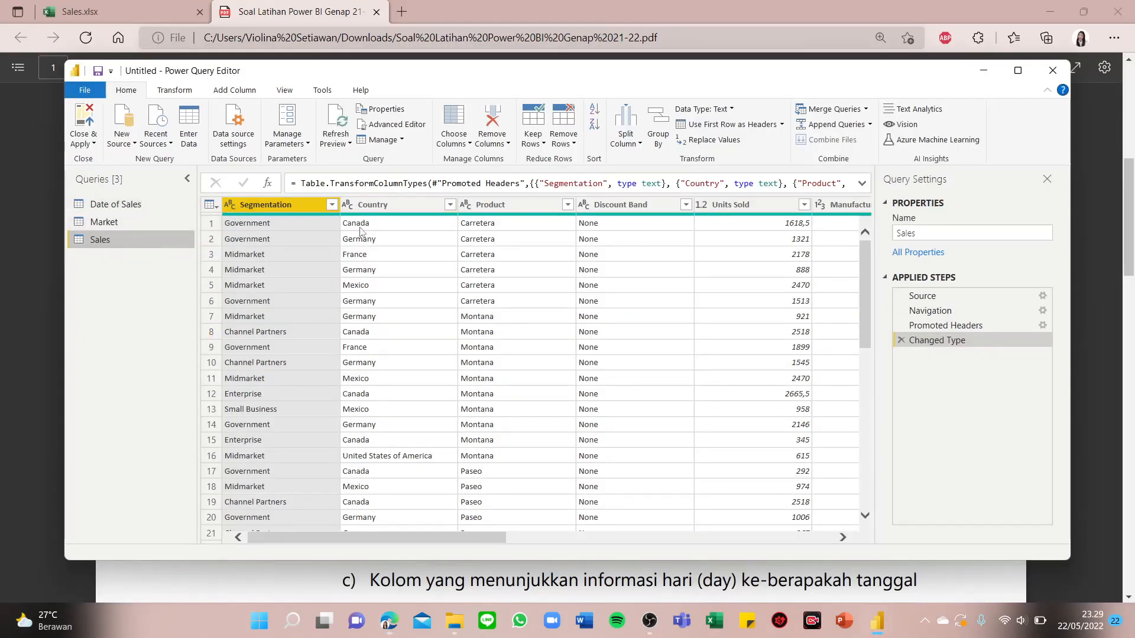
Step: Merge the Segmentation and Country columns of Sales into a new column named Localization, using Comma as separator
{"action": "left_click", "coordinate": [378, 205], "text": "ctrl"}
{"action": "left_click", "coordinate": [185, 90]}
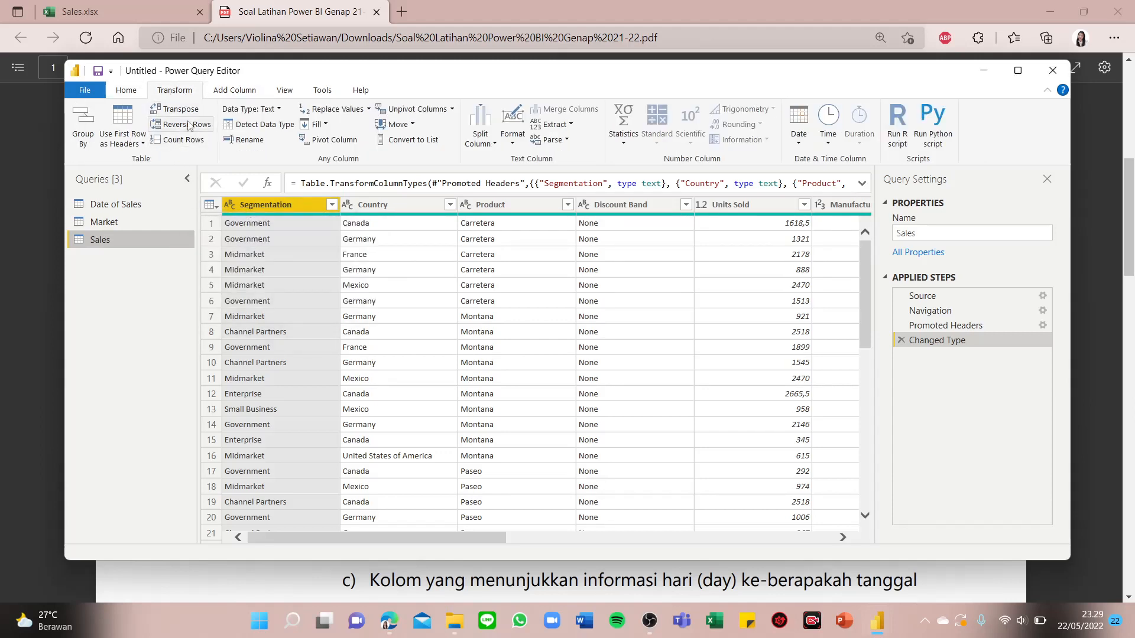
{"action": "left_click", "coordinate": [236, 92]}
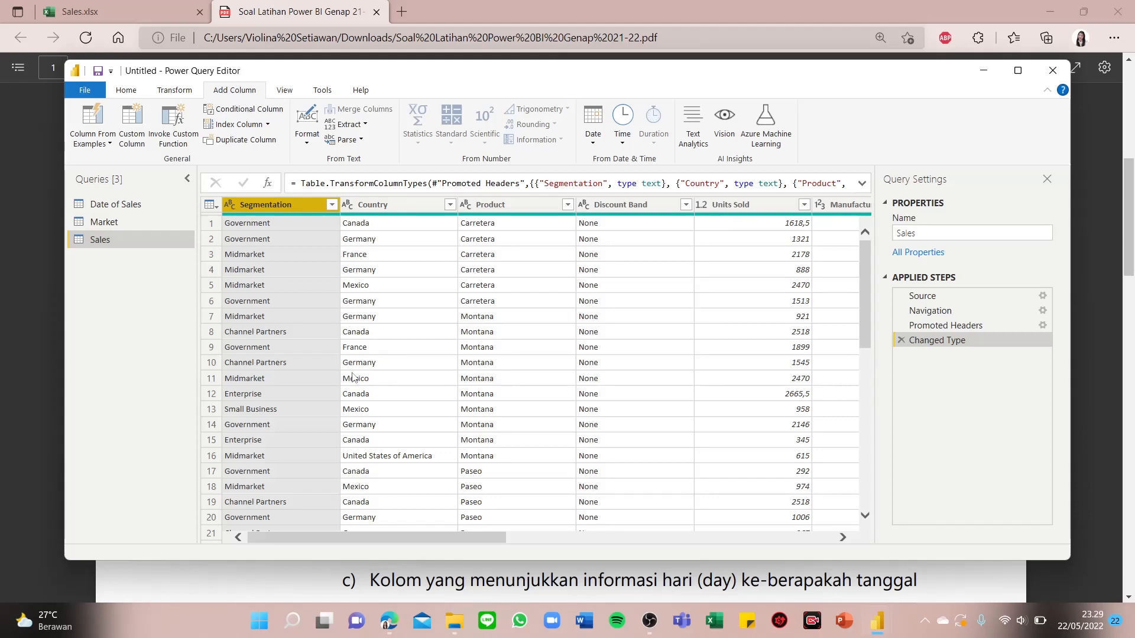
{"action": "left_click", "coordinate": [379, 204], "text": "ctrl"}
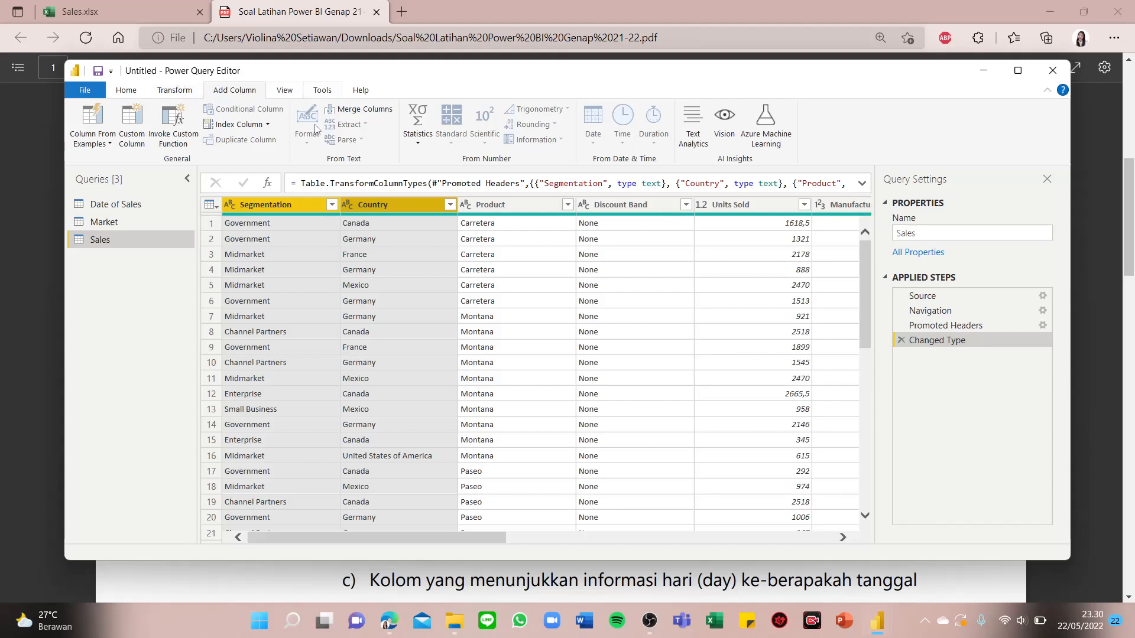
{"action": "left_click", "coordinate": [366, 111]}
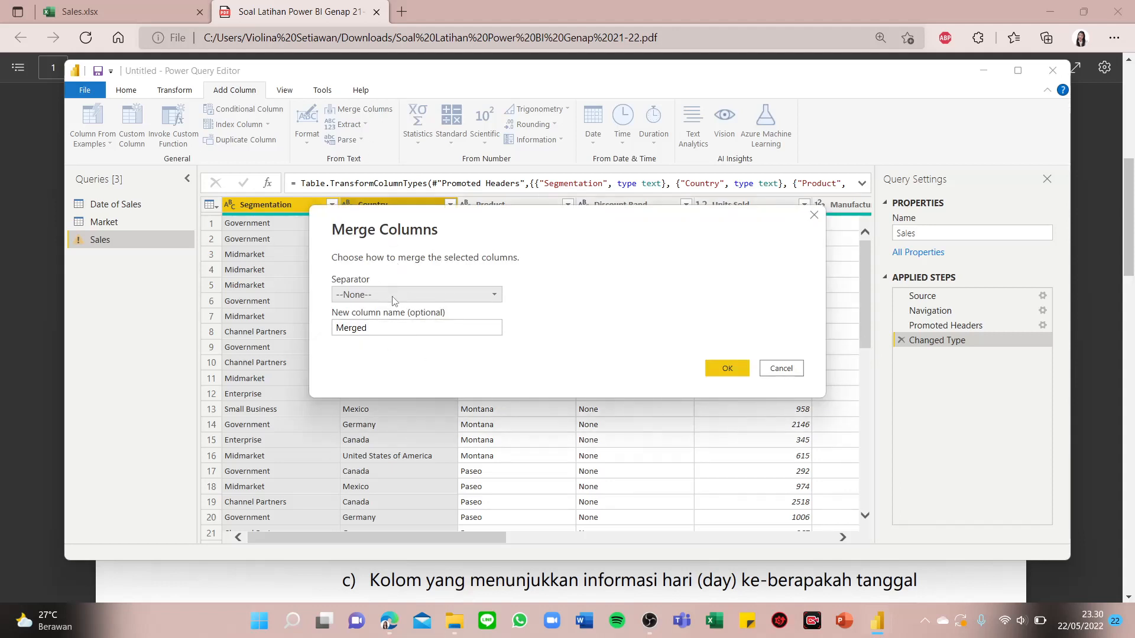
{"action": "left_click", "coordinate": [393, 294]}
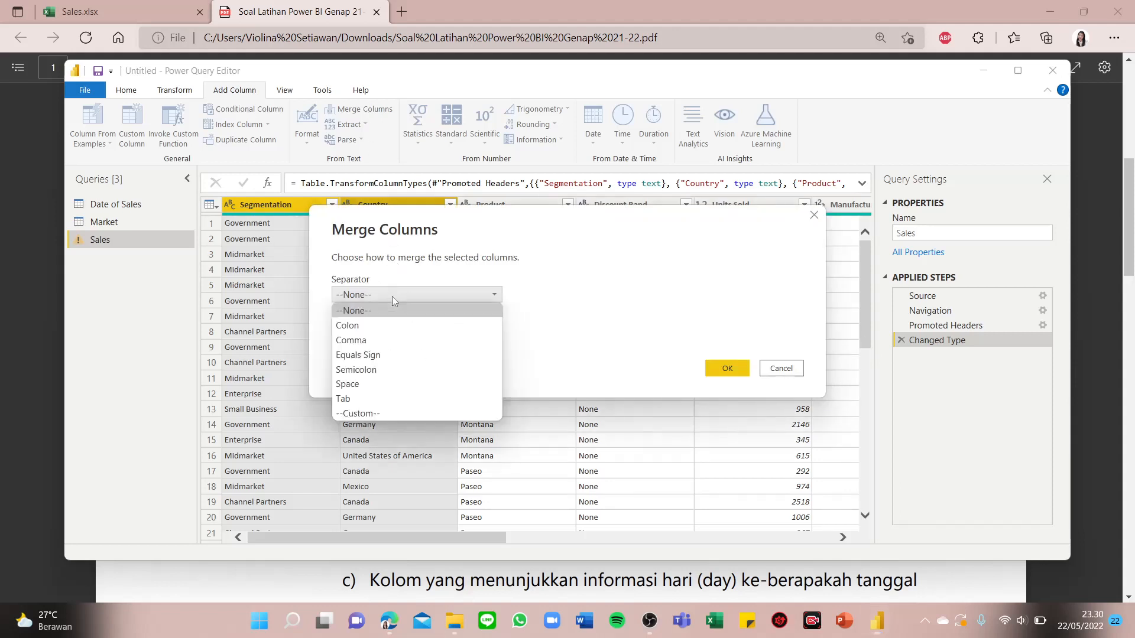
{"action": "left_click", "coordinate": [394, 340]}
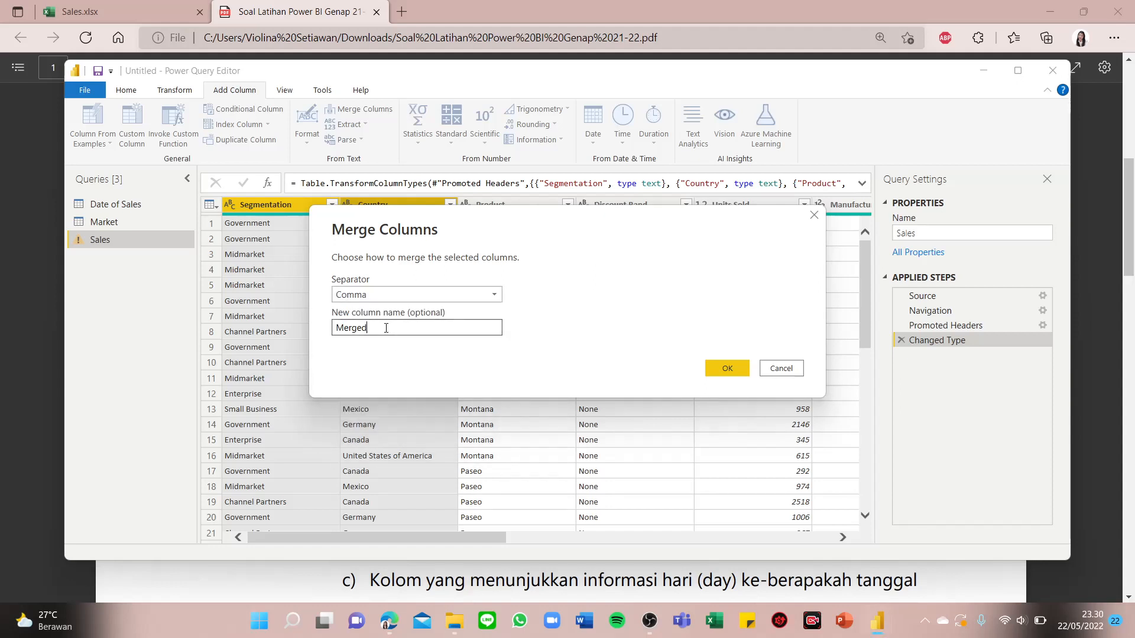
{"action": "key", "text": "BackSpace"}
{"action": "type", "text": "Localization"}
{"action": "left_click", "coordinate": [736, 366]}
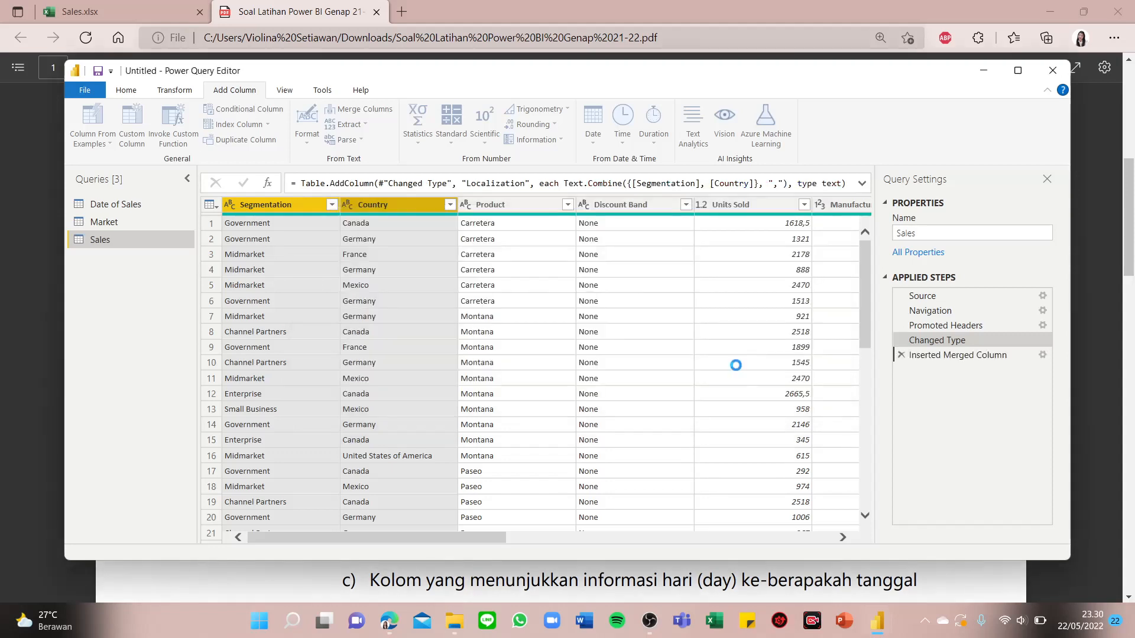
Step: Check the required column placement in the exercise PDF and move Localization directly after the Product column
{"action": "left_click", "coordinate": [390, 622]}
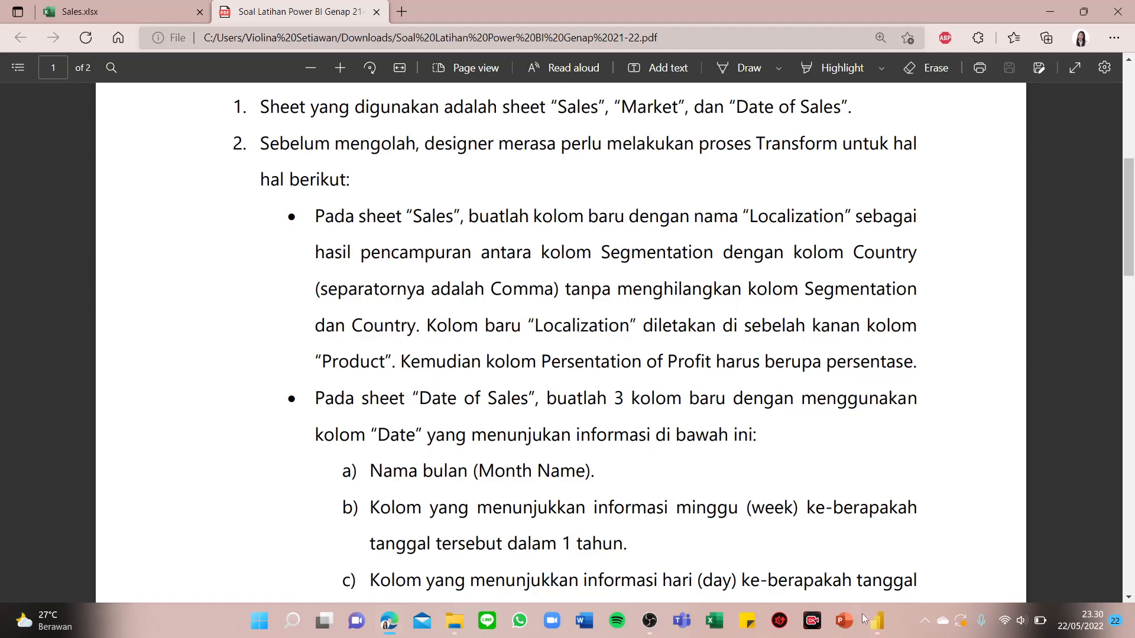
{"action": "mouse_move", "coordinate": [875, 620]}
{"action": "left_click", "coordinate": [927, 546]}
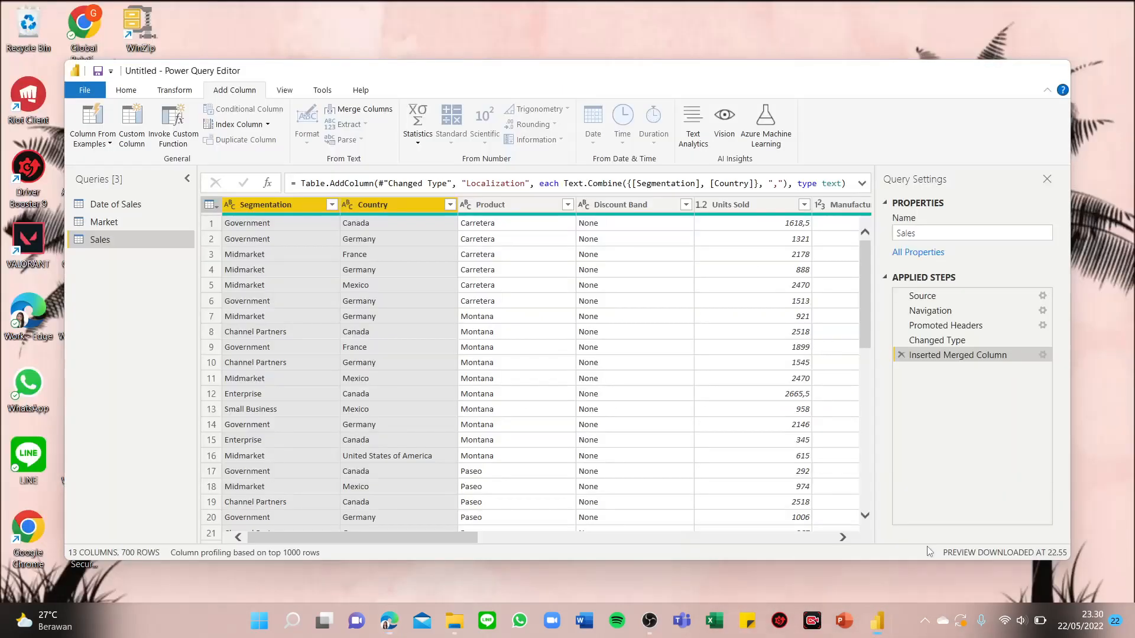
{"action": "scroll", "coordinate": [737, 314], "scroll_direction": "right", "scroll_amount": 10}
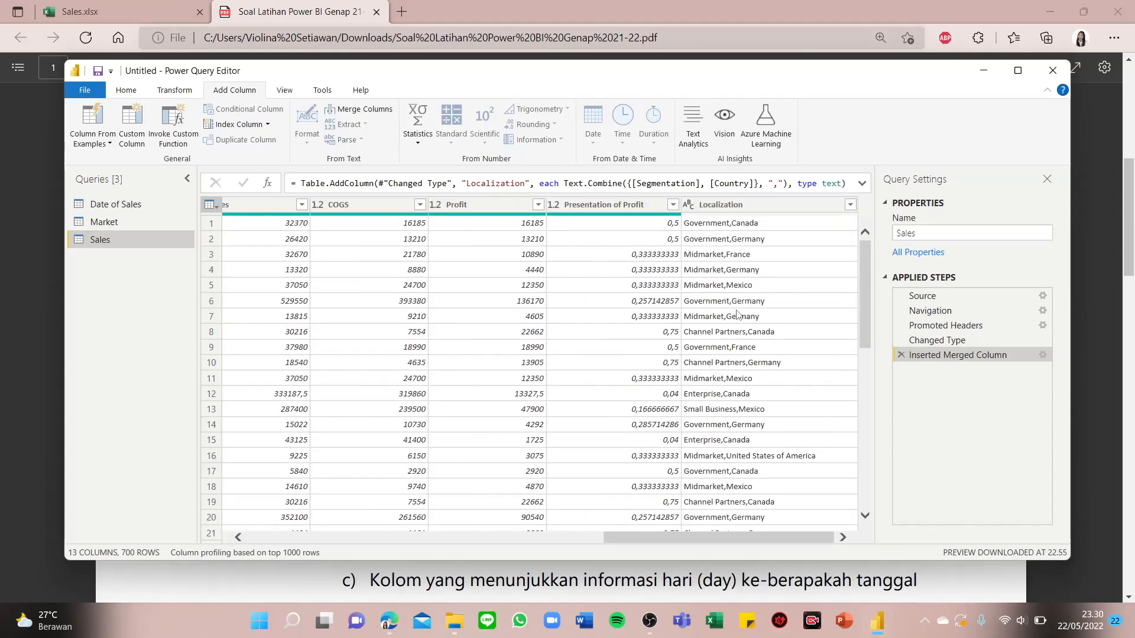
{"action": "left_click", "coordinate": [724, 206]}
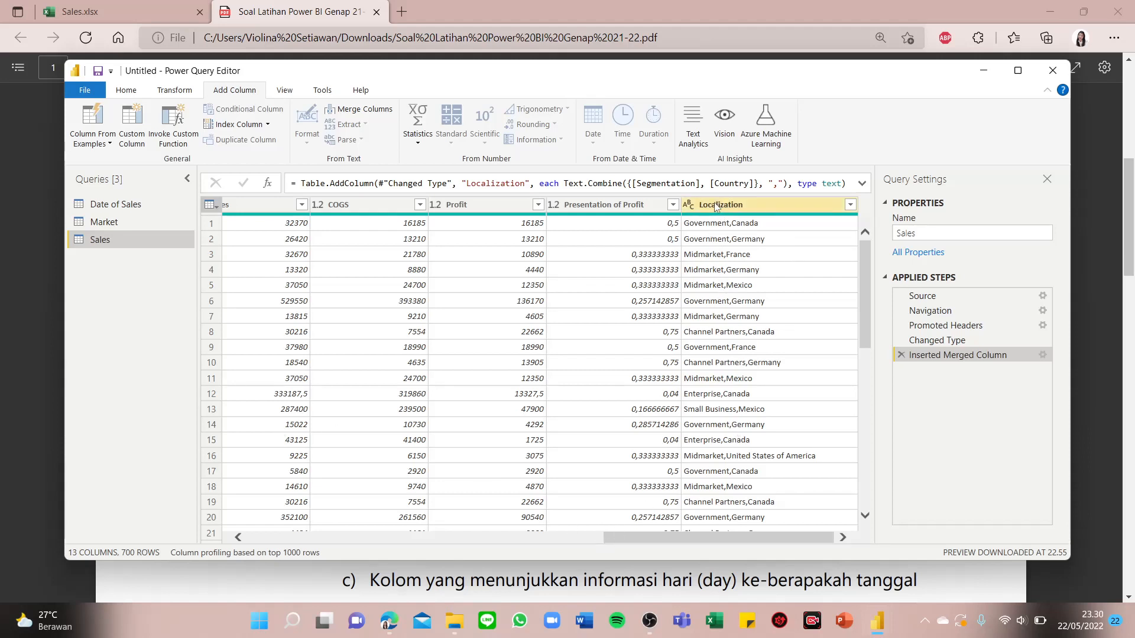
{"action": "left_click_drag", "start_coordinate": [708, 205], "coordinate": [484, 201]}
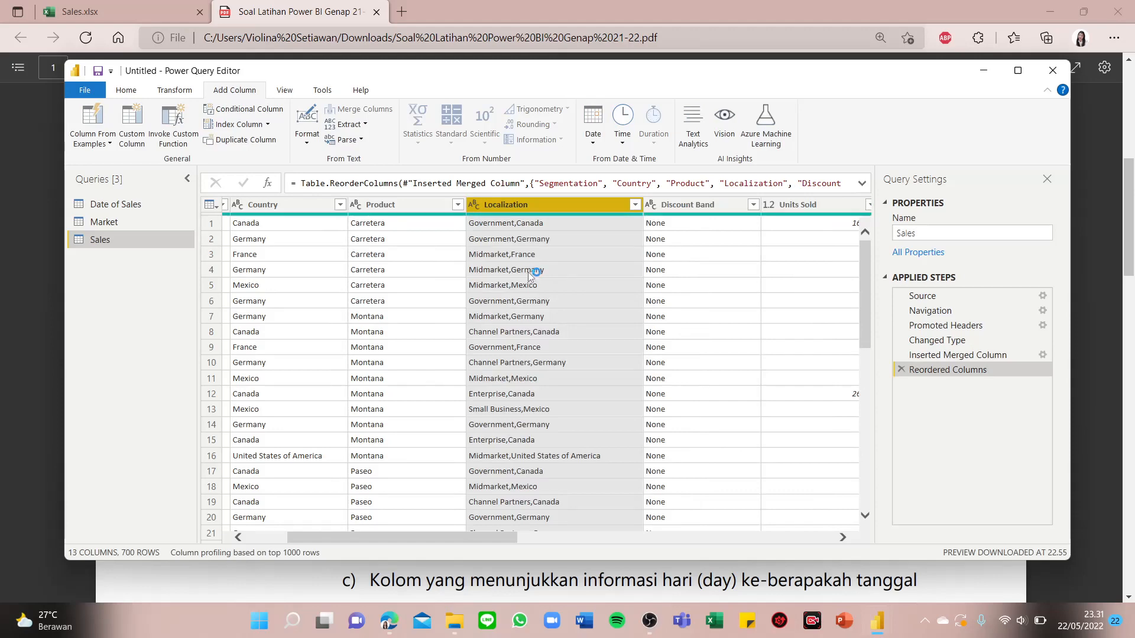
Step: Read the exercise PDF's requirement for the profit percentage column and examine Presentation of Profit in the Sales query
{"action": "left_click", "coordinate": [394, 622]}
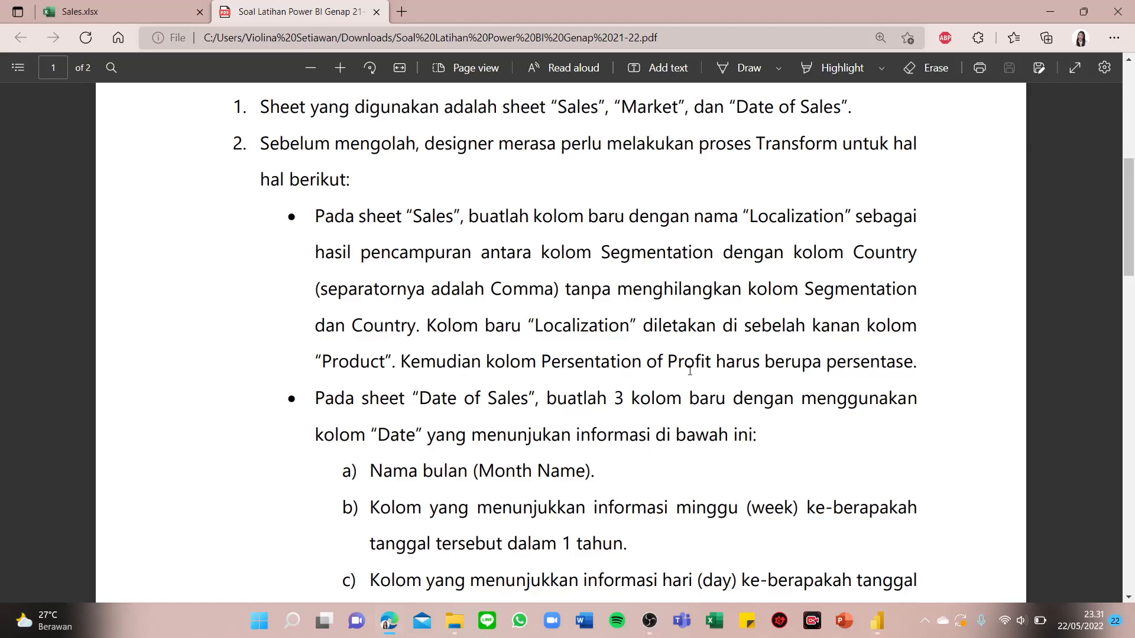
{"action": "mouse_move", "coordinate": [879, 621]}
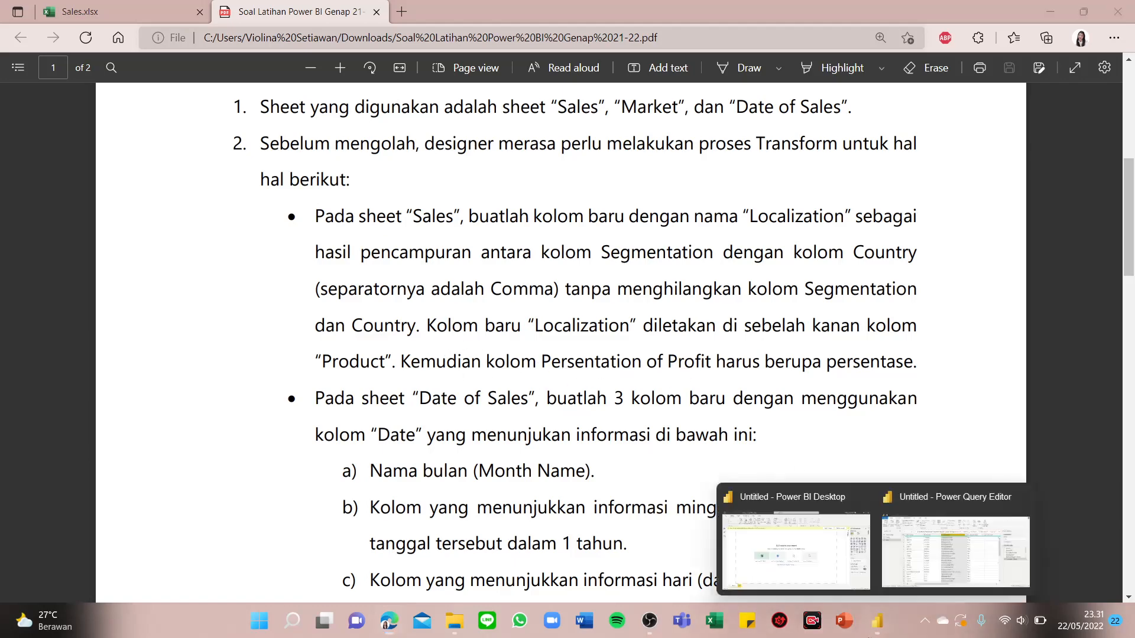
{"action": "left_click", "coordinate": [952, 544]}
{"action": "scroll", "coordinate": [757, 359], "scroll_direction": "right", "scroll_amount": 10}
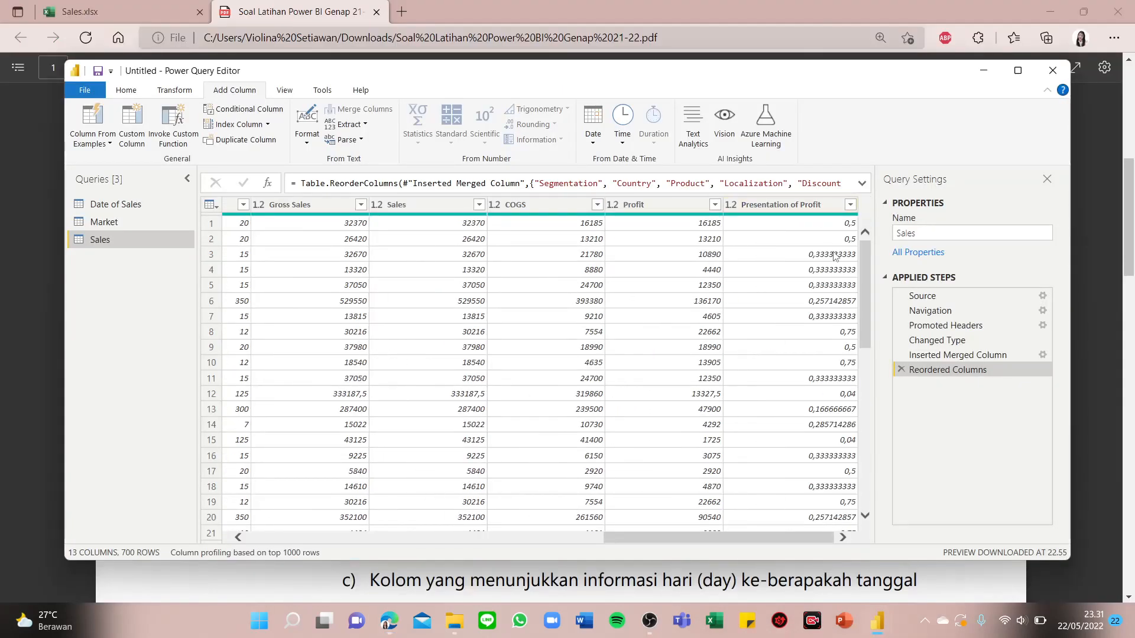
{"action": "left_click", "coordinate": [801, 206]}
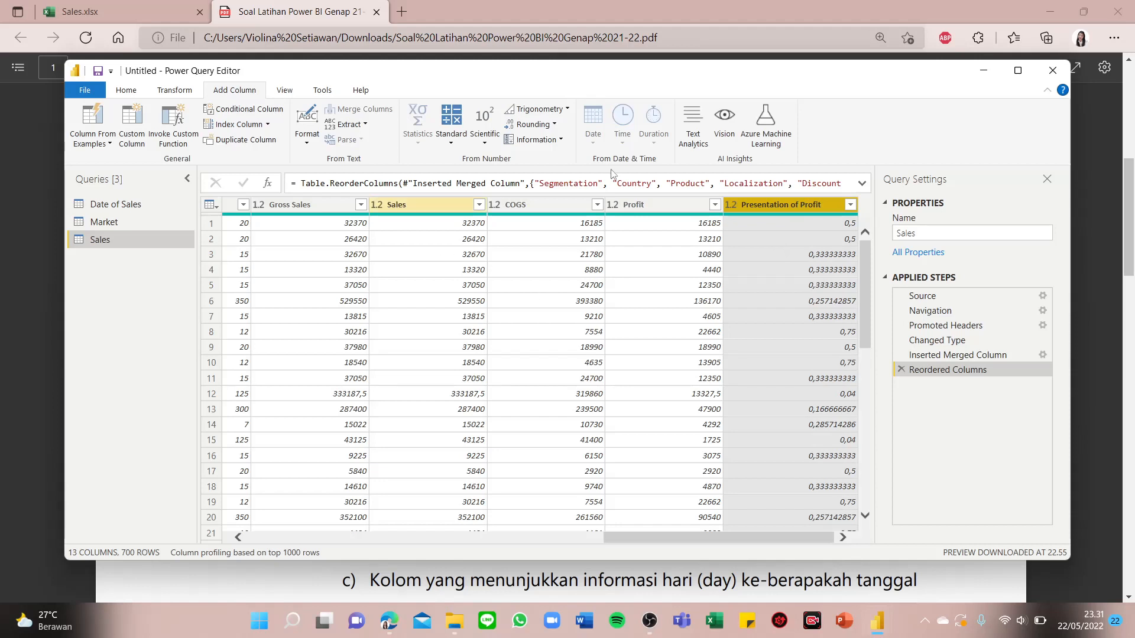
{"action": "scroll", "coordinate": [628, 335], "scroll_direction": "left", "scroll_amount": 1}
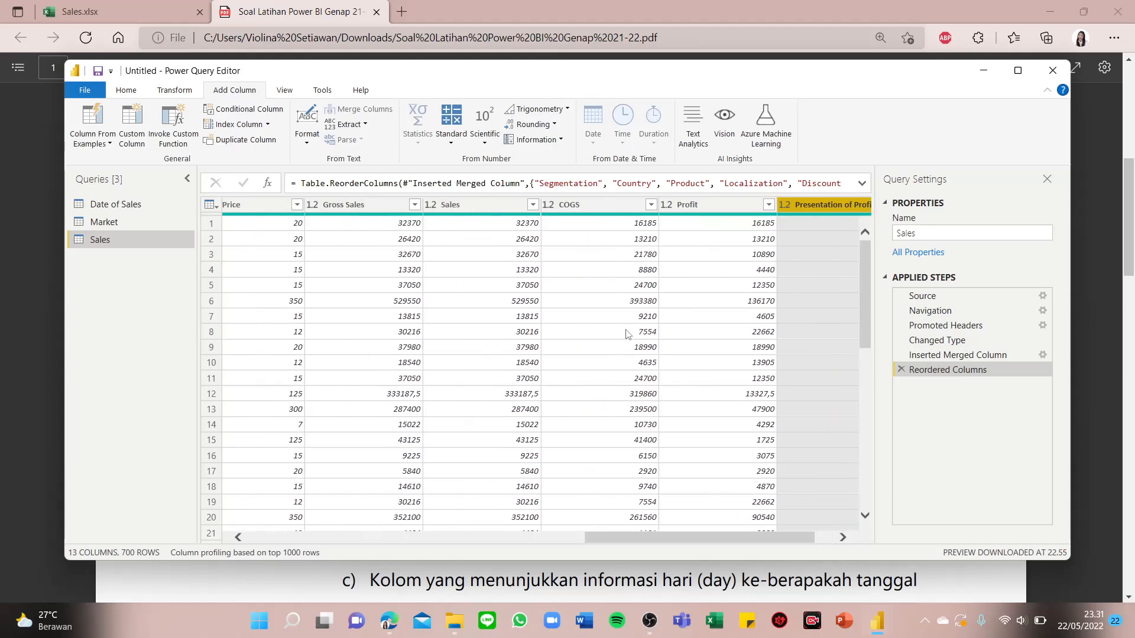
{"action": "scroll", "coordinate": [628, 334], "scroll_direction": "right", "scroll_amount": 1}
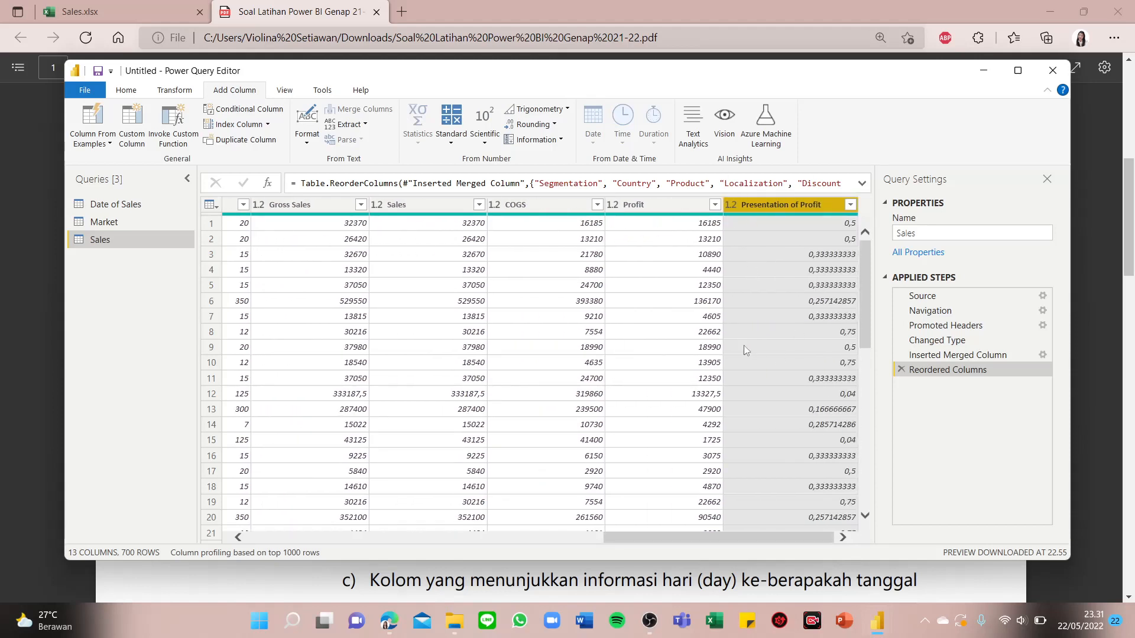
{"action": "left_click", "coordinate": [800, 303]}
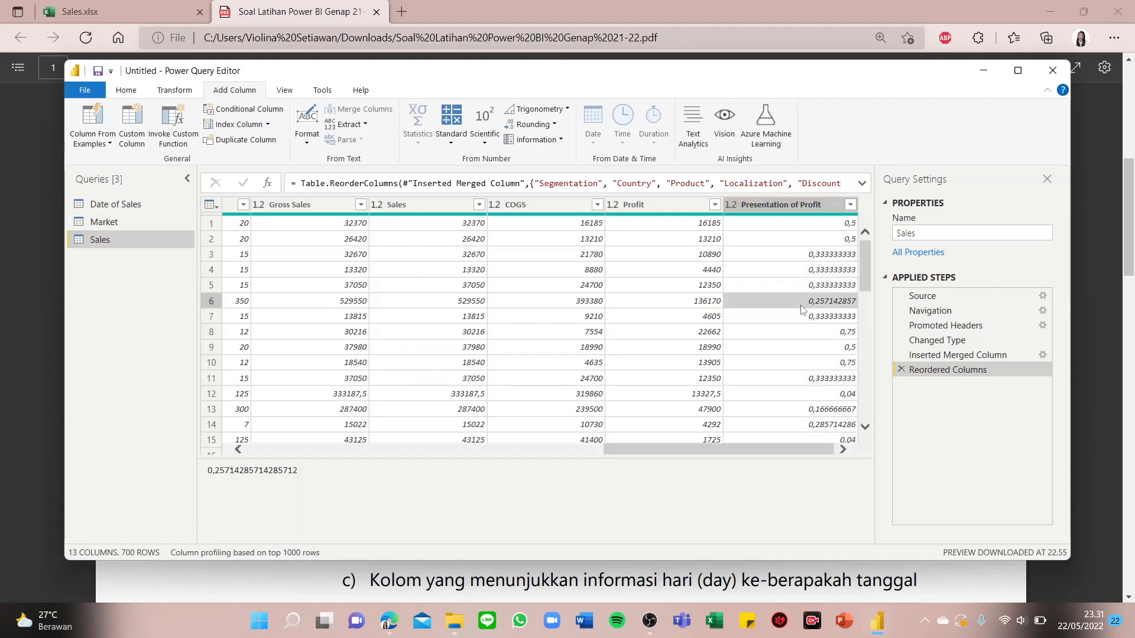
Step: Change the data type of the Presentation of Profit column to Percentage and check its values
{"action": "left_click", "coordinate": [774, 207]}
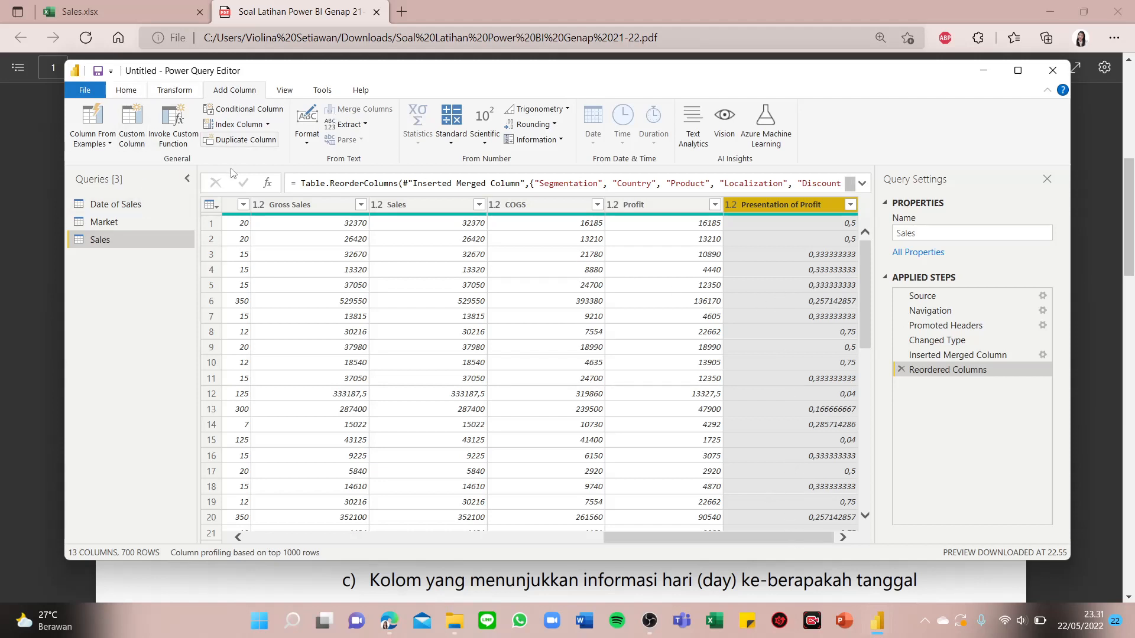
{"action": "left_click", "coordinate": [131, 95]}
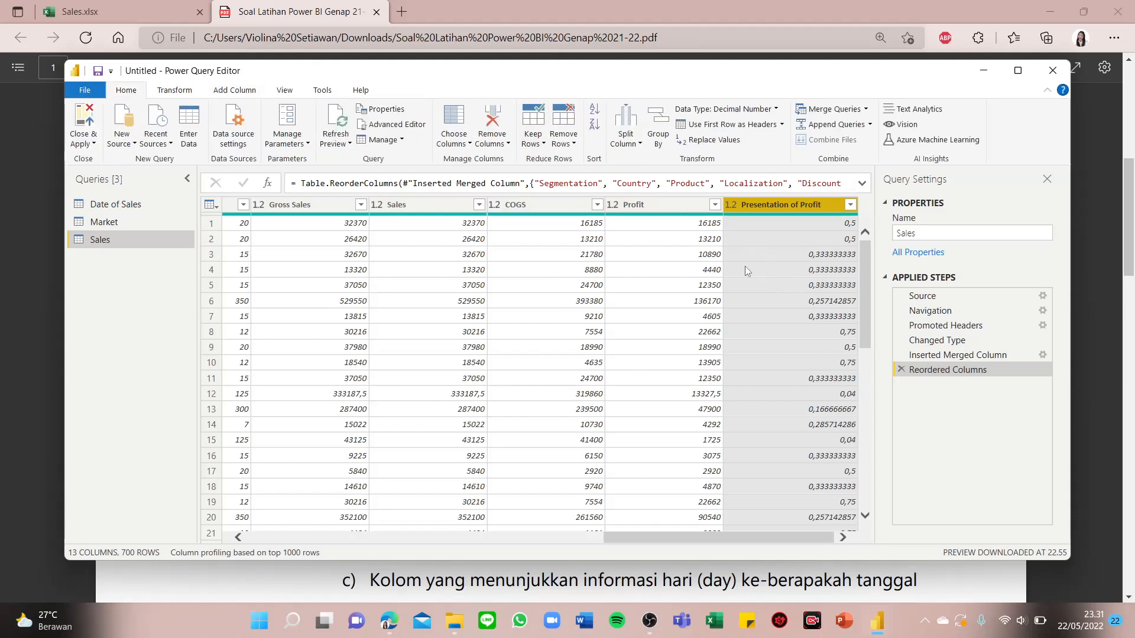
{"action": "left_click", "coordinate": [178, 91]}
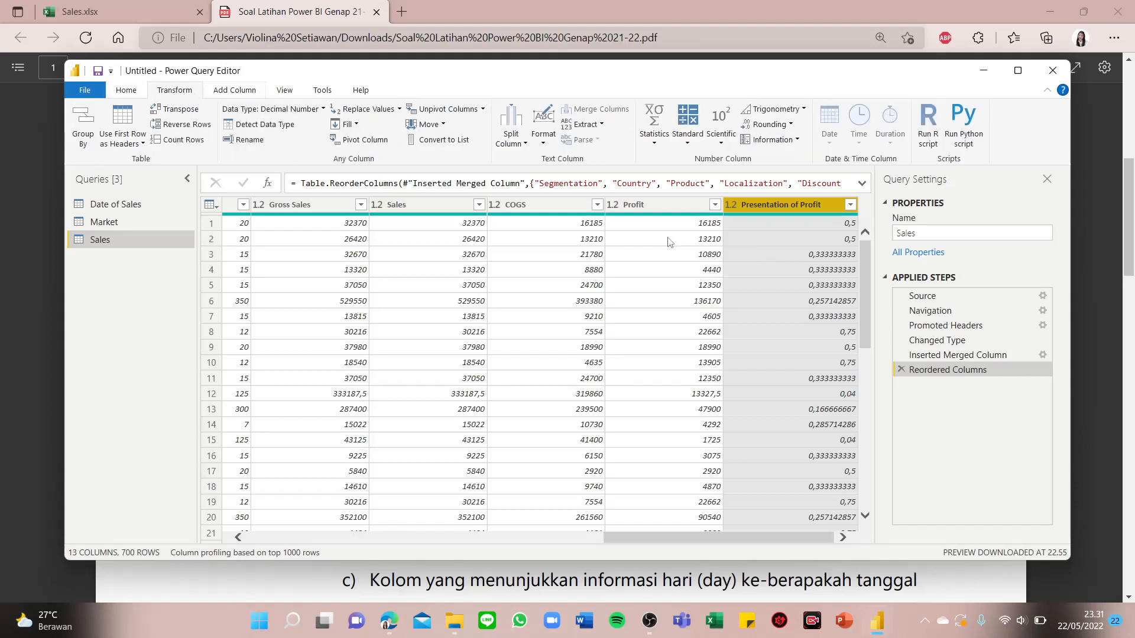
{"action": "left_click", "coordinate": [280, 109]}
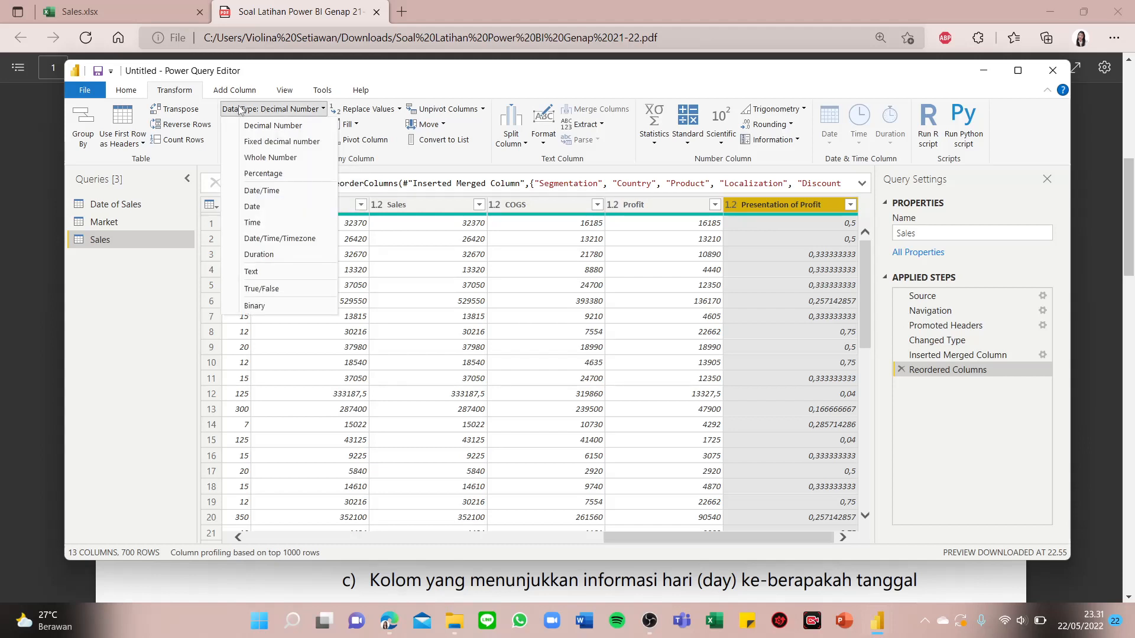
{"action": "left_click", "coordinate": [270, 108]}
{"action": "left_click", "coordinate": [270, 109]}
{"action": "left_click", "coordinate": [292, 175]}
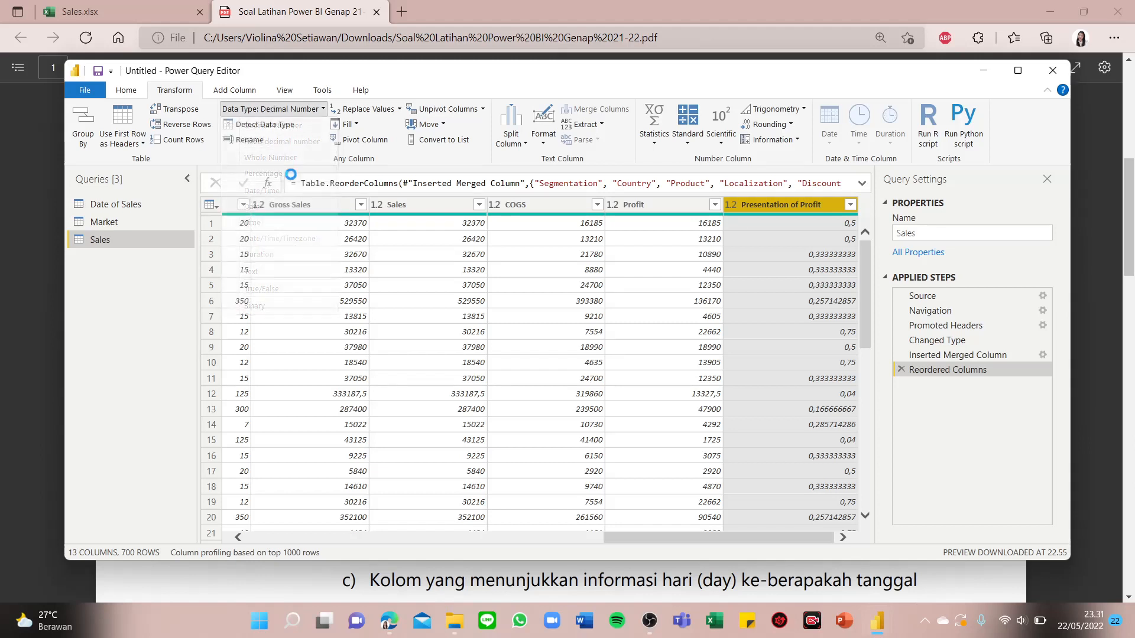
{"action": "left_click", "coordinate": [817, 317]}
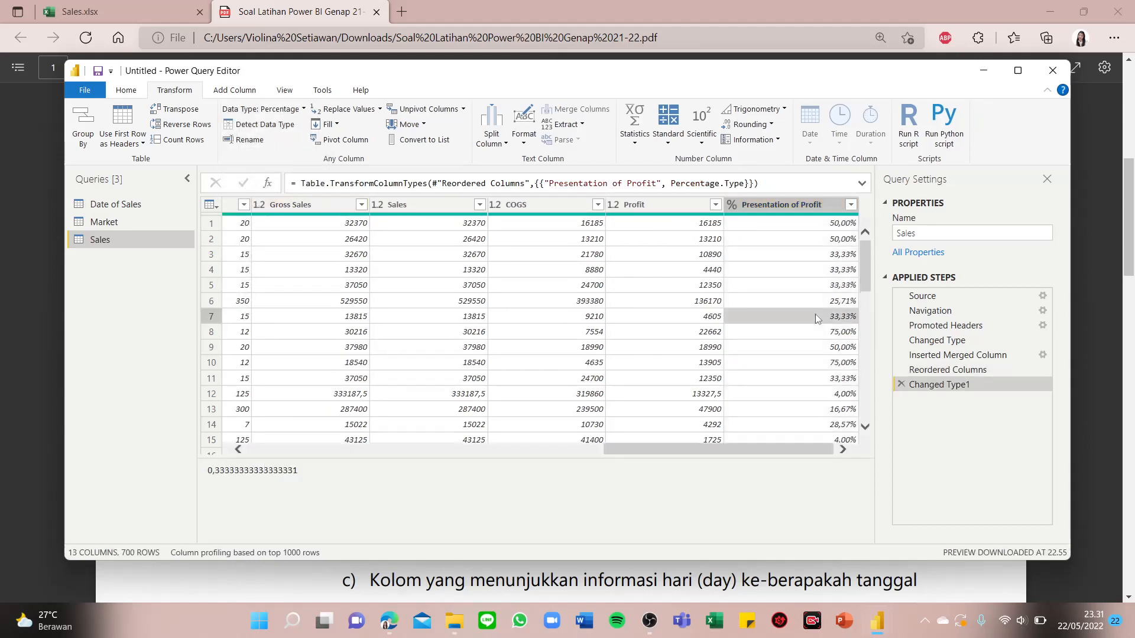
{"action": "left_click", "coordinate": [779, 205]}
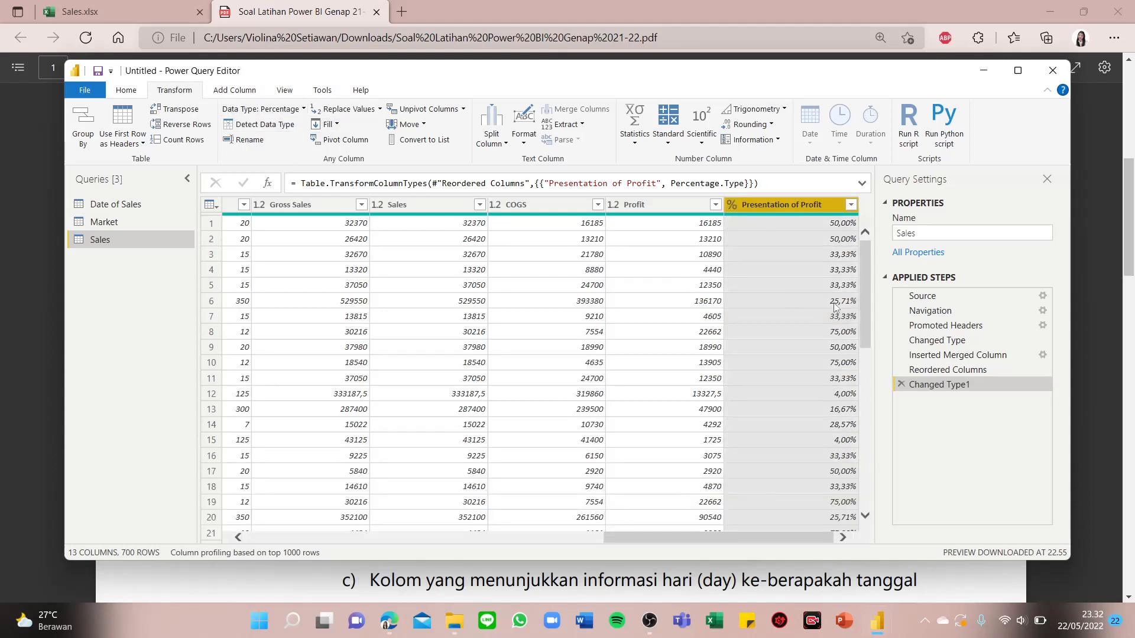
Step: Read the exercise PDF's requirements for the three new Date of Sales columns and return to Power Query Editor
{"action": "left_click", "coordinate": [388, 625]}
{"action": "scroll", "coordinate": [500, 433], "scroll_direction": "down", "scroll_amount": 3}
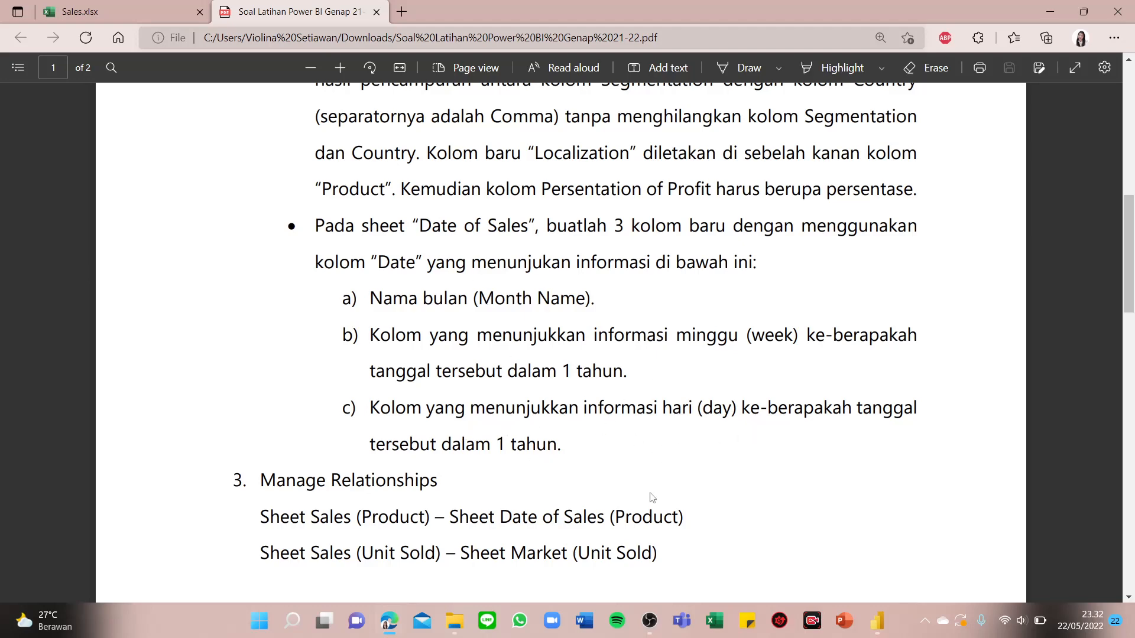
{"action": "mouse_move", "coordinate": [880, 618]}
{"action": "left_click", "coordinate": [914, 560]}
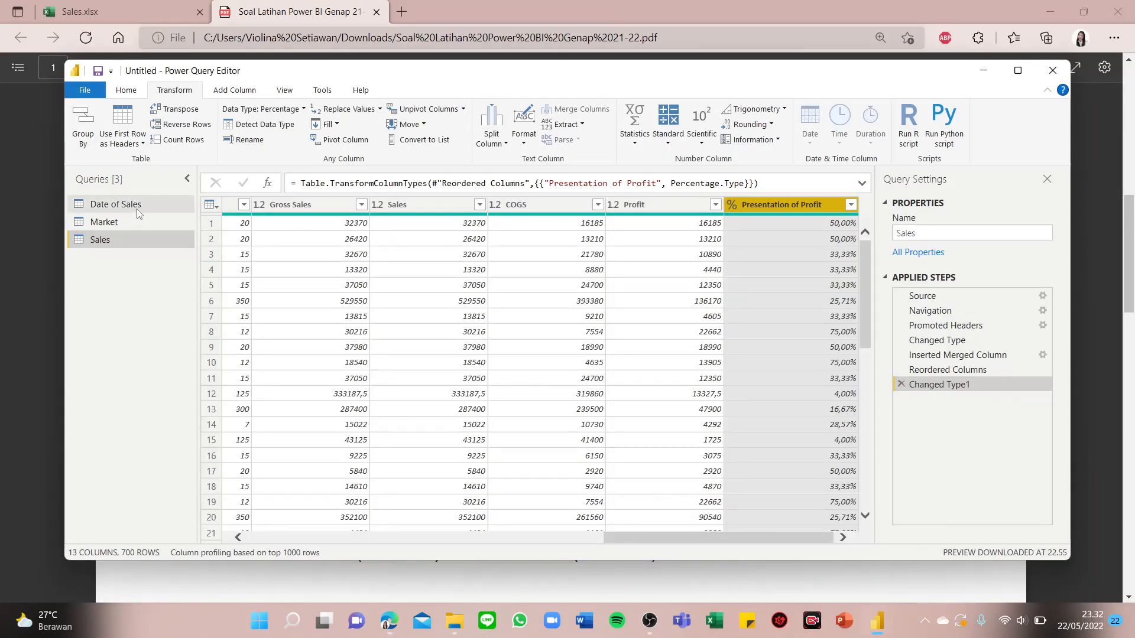
Step: Select the Date column in the Date of Sales query and remove the query's Changed Type step
{"action": "left_click", "coordinate": [138, 211]}
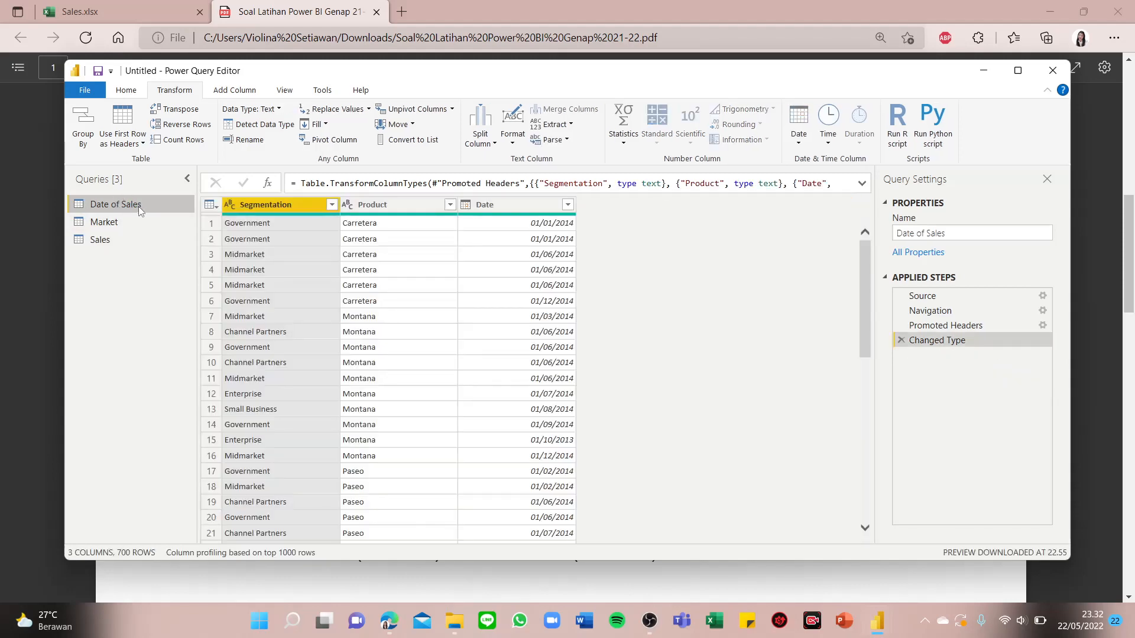
{"action": "left_click", "coordinate": [507, 205]}
{"action": "left_click", "coordinate": [251, 95]}
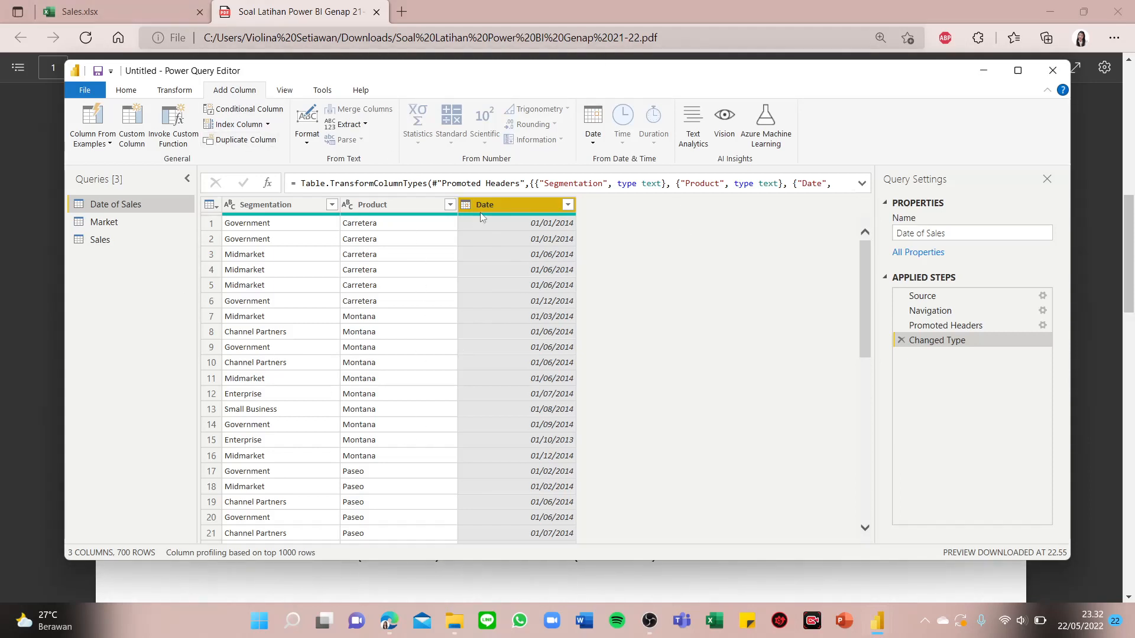
{"action": "left_click", "coordinate": [266, 113]}
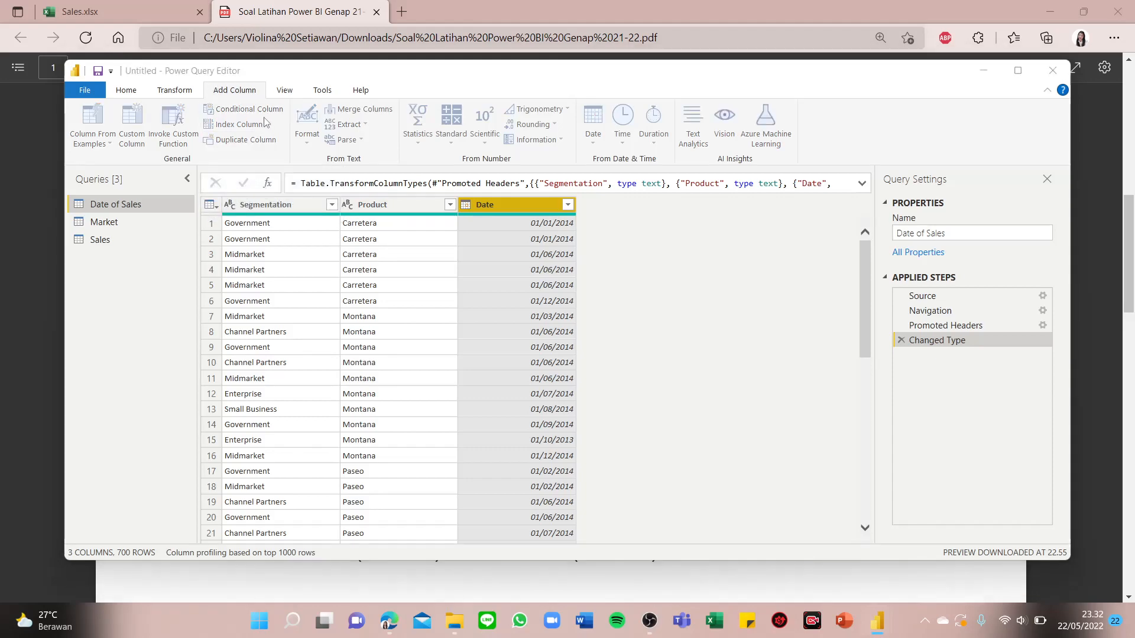
{"action": "left_click", "coordinate": [897, 168]}
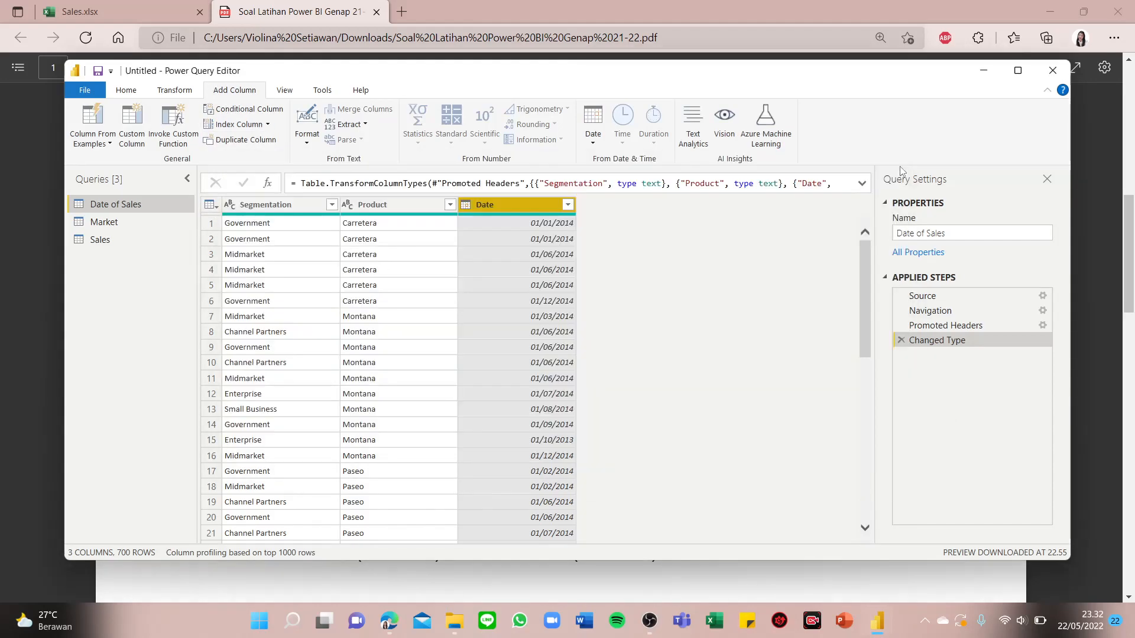
{"action": "left_click", "coordinate": [901, 340]}
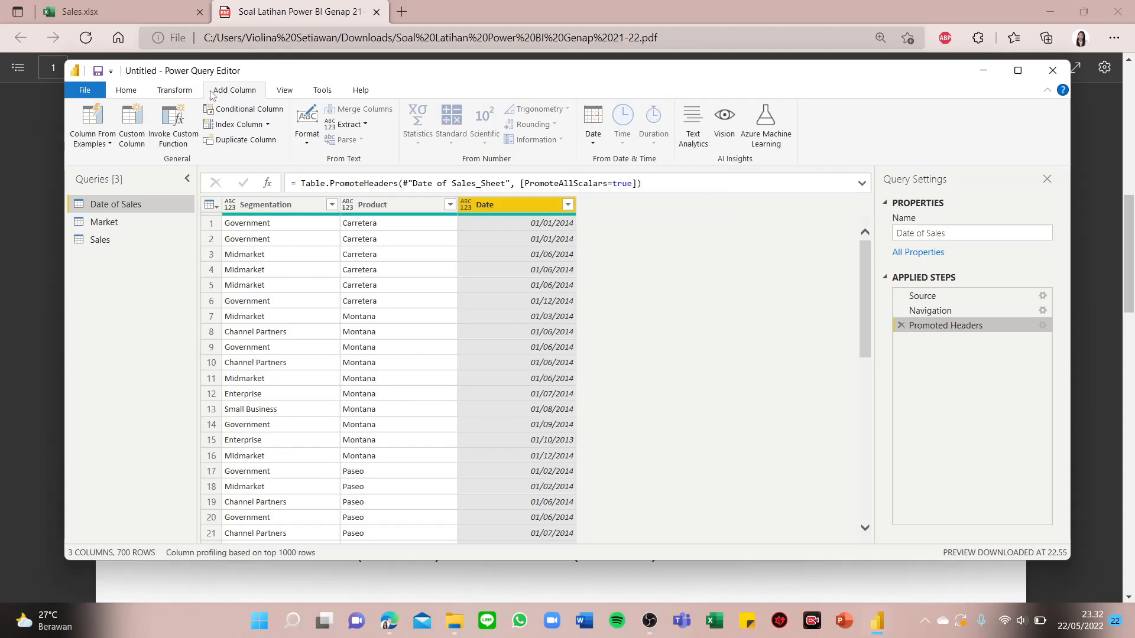
Step: Add a month name column to the Date of Sales query, derived from the Date column
{"action": "left_click", "coordinate": [594, 142]}
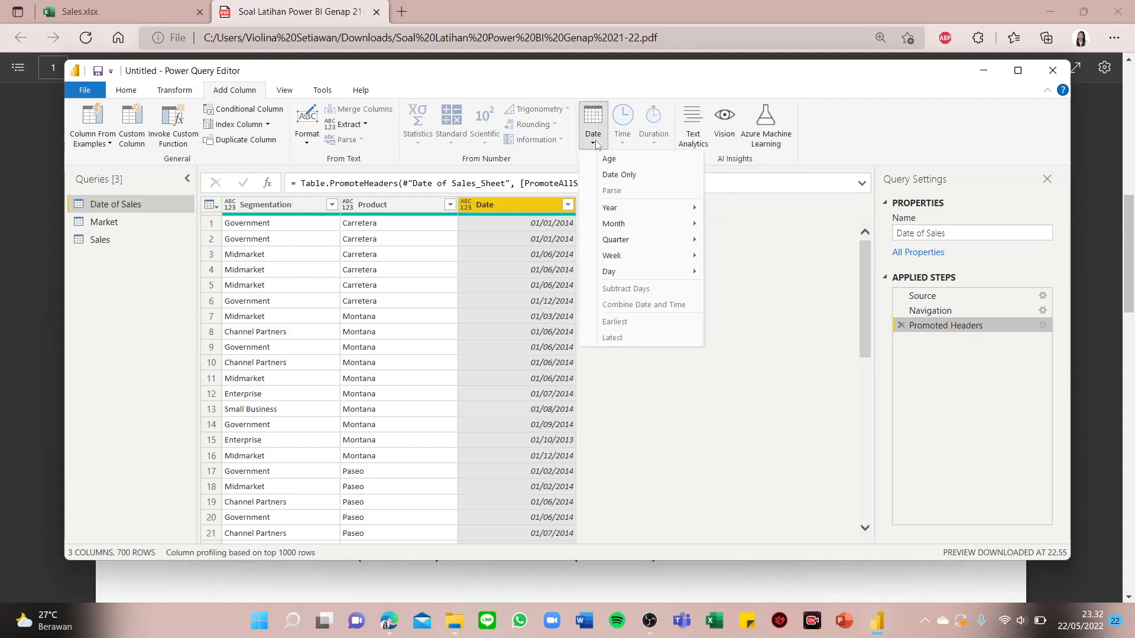
{"action": "mouse_move", "coordinate": [651, 227]}
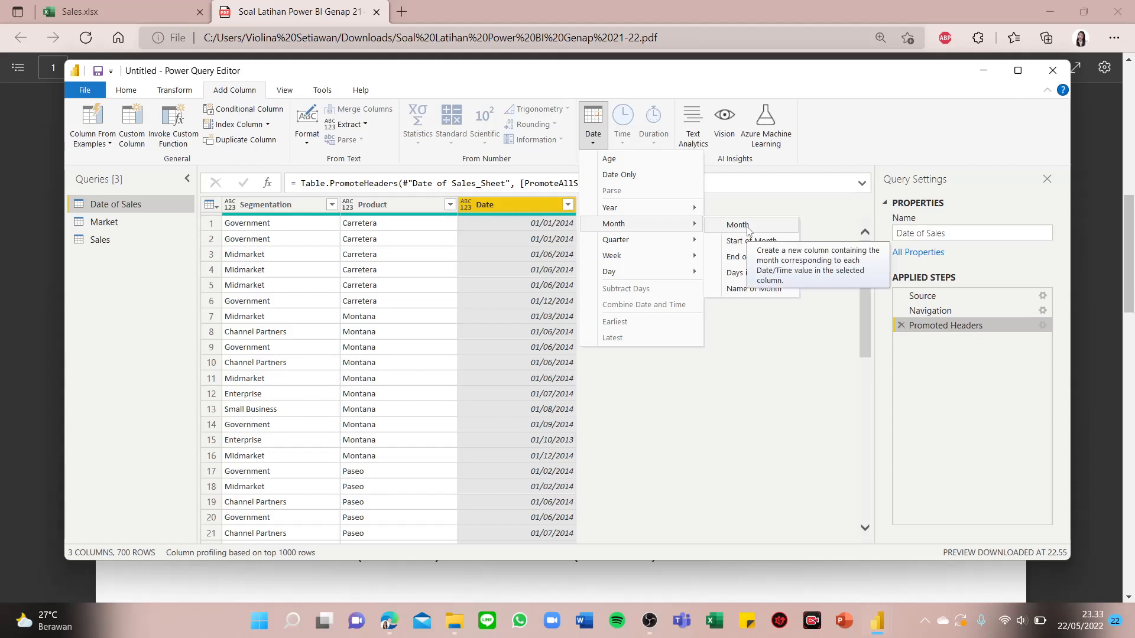
{"action": "left_click", "coordinate": [753, 289]}
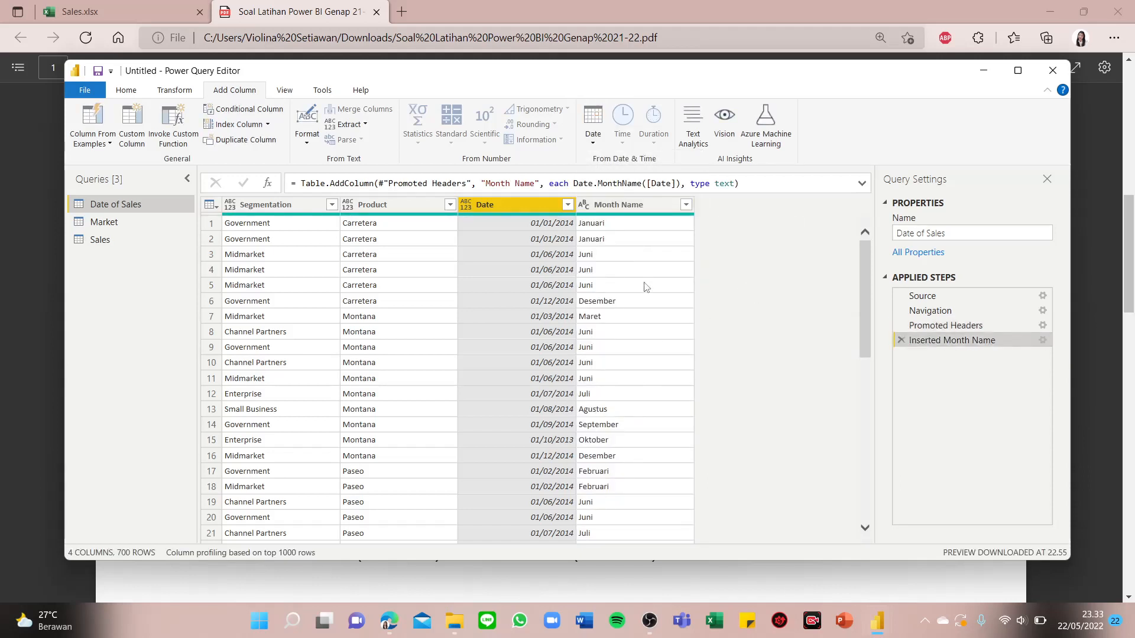
Step: Check the exercise PDF's week requirement and add a Week of Year column derived from Date to the Date of Sales query
{"action": "left_click", "coordinate": [395, 625]}
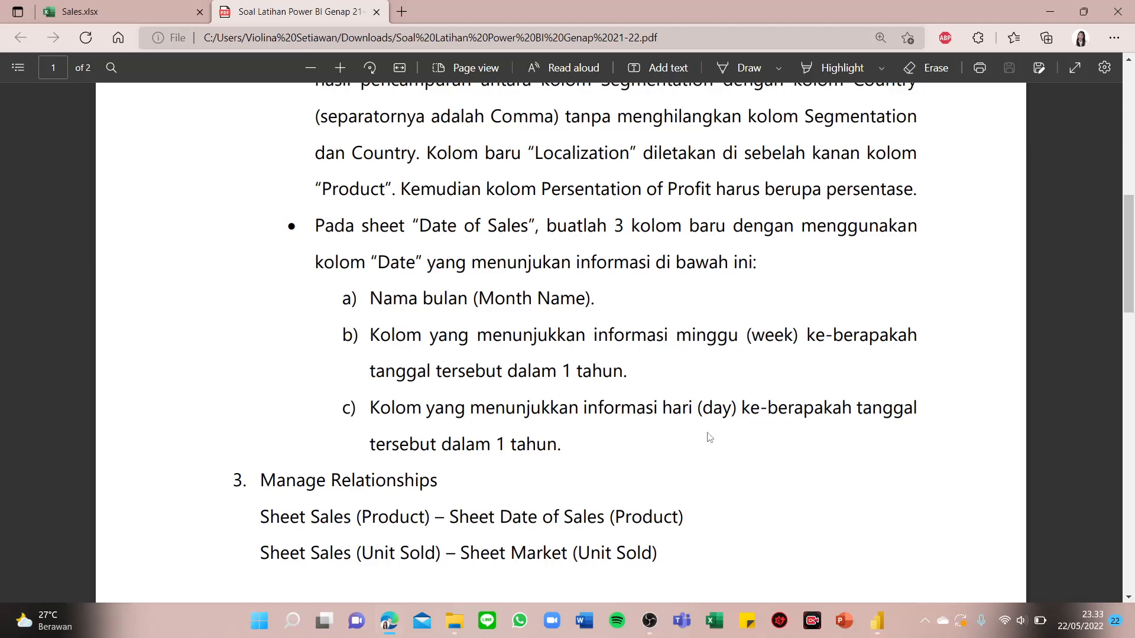
{"action": "mouse_move", "coordinate": [879, 624]}
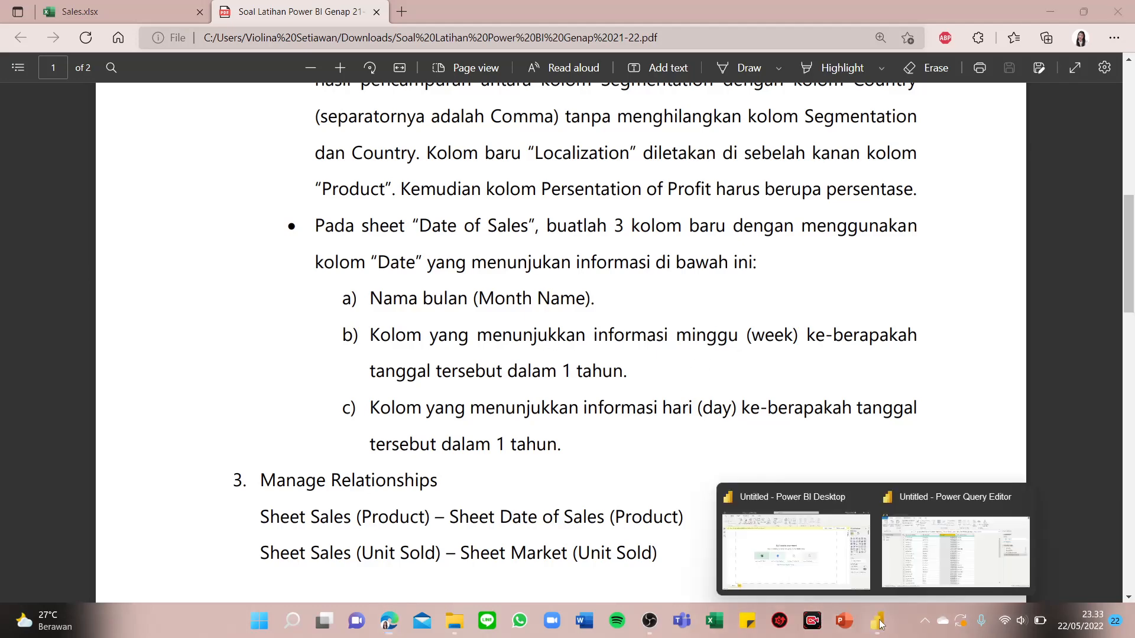
{"action": "left_click", "coordinate": [908, 554]}
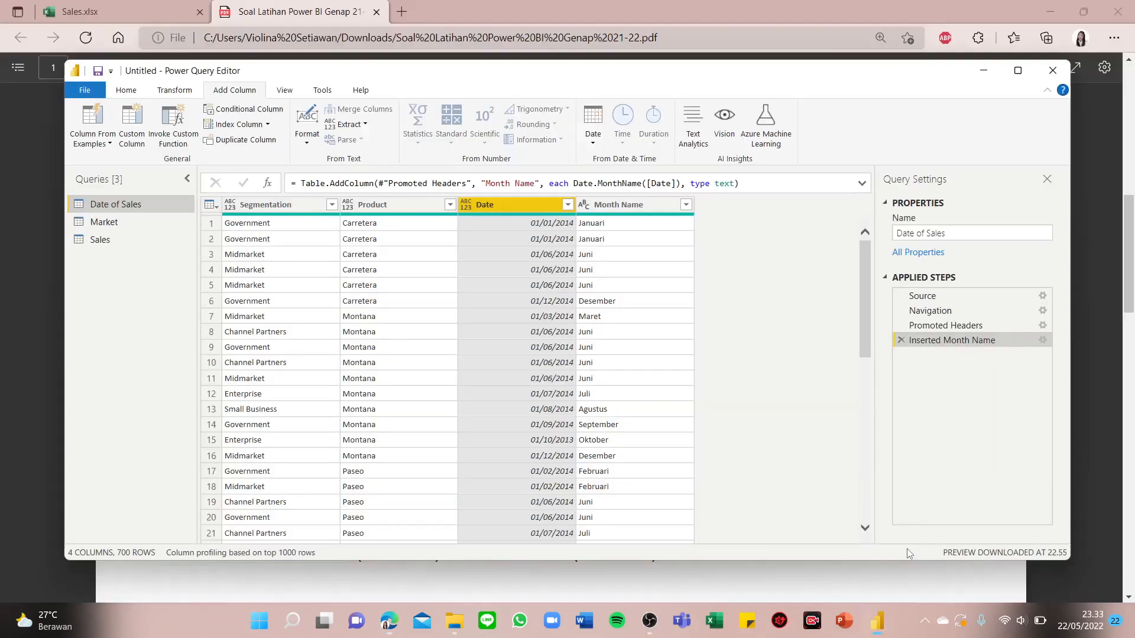
{"action": "left_click", "coordinate": [619, 227]}
{"action": "left_click", "coordinate": [544, 206]}
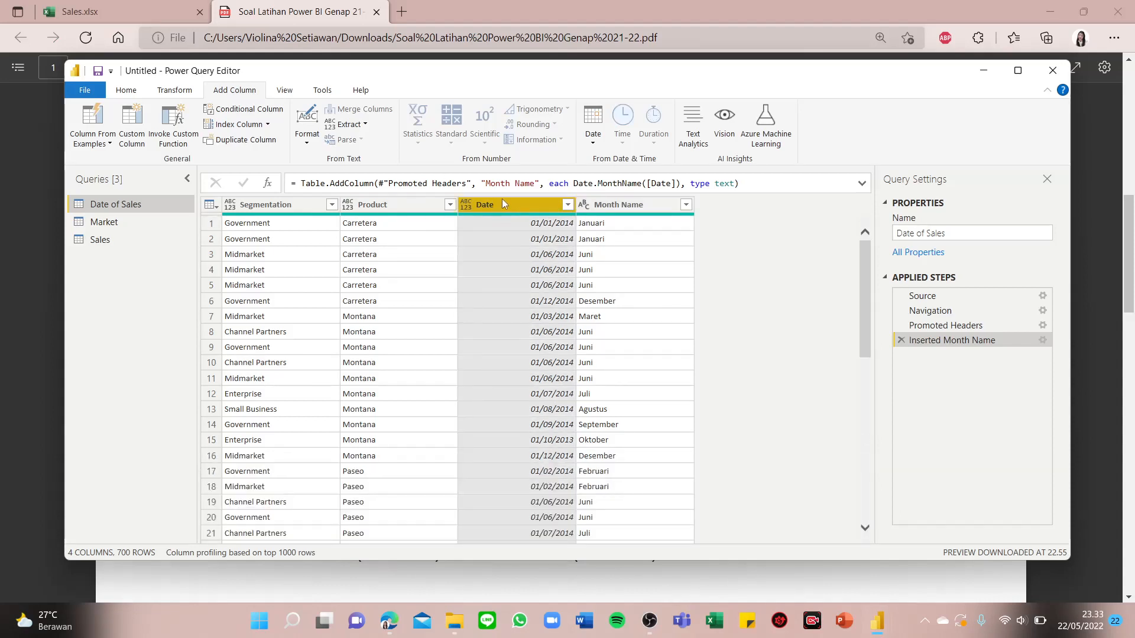
{"action": "left_click", "coordinate": [592, 136]}
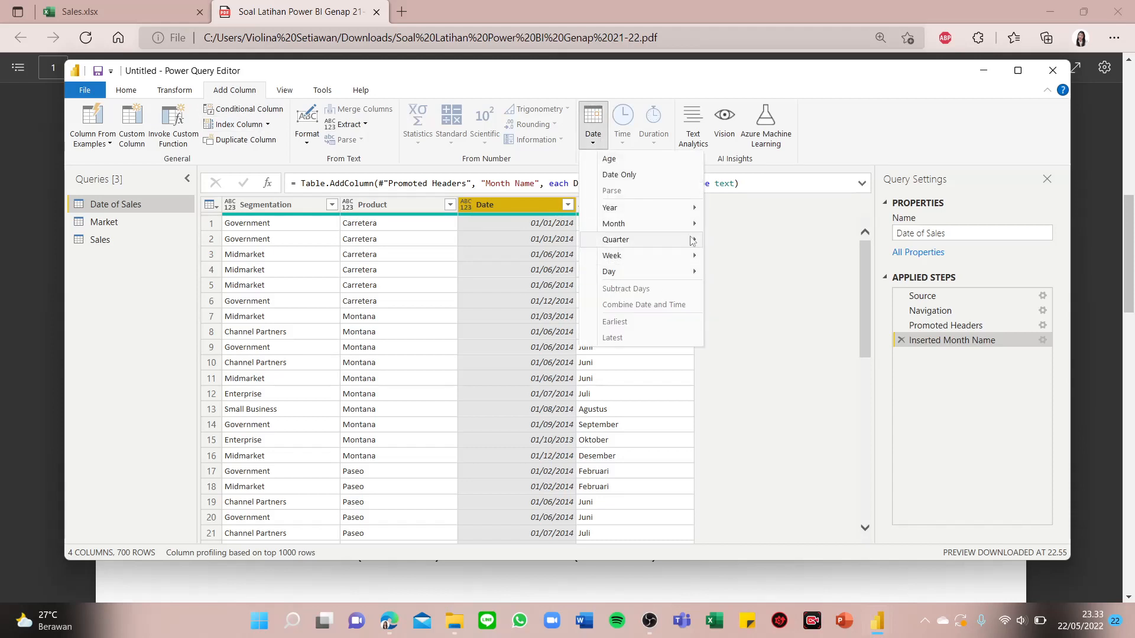
{"action": "mouse_move", "coordinate": [660, 260]}
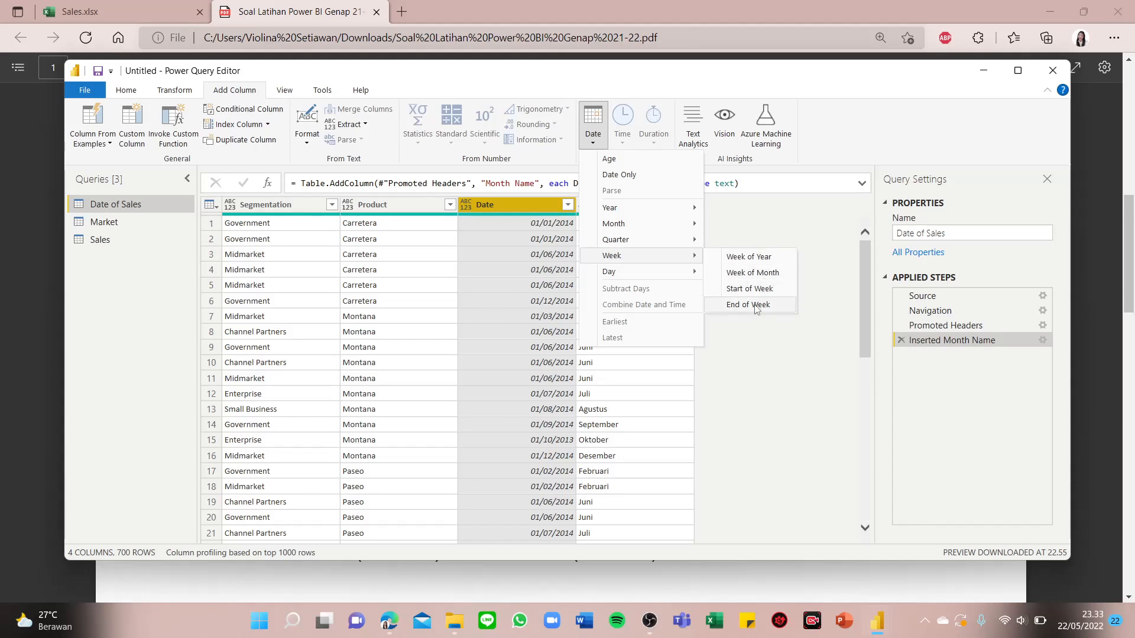
{"action": "left_click", "coordinate": [748, 257]}
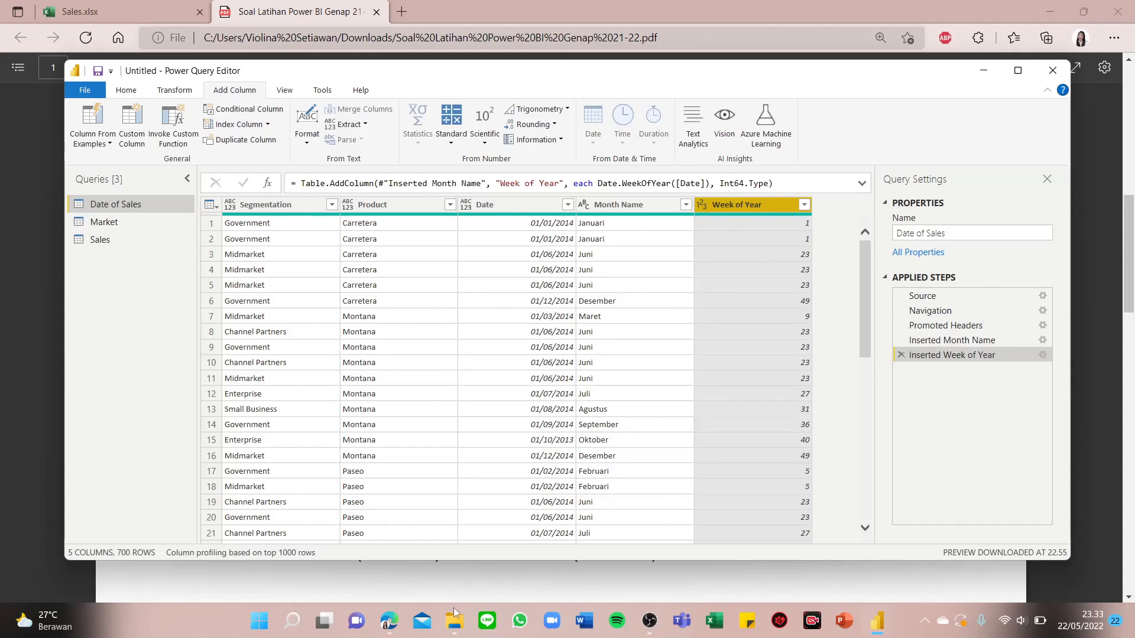
Step: Check the exercise PDF's day requirement and add a Day of Year column derived from Date to the Date of Sales query
{"action": "left_click", "coordinate": [391, 624]}
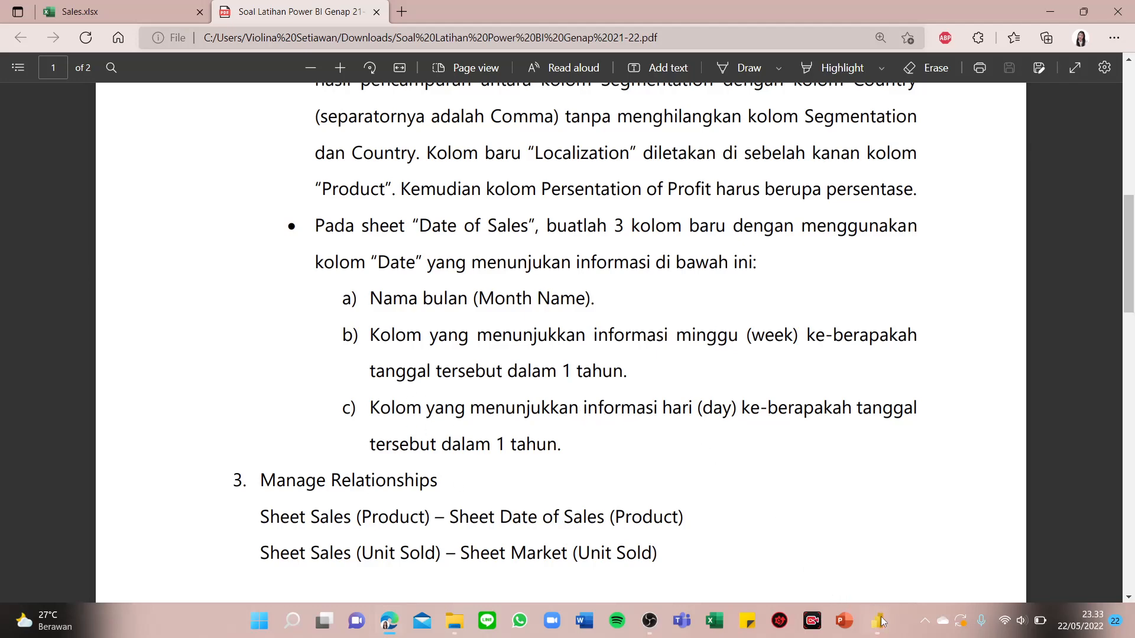
{"action": "mouse_move", "coordinate": [880, 620]}
{"action": "left_click", "coordinate": [983, 498]}
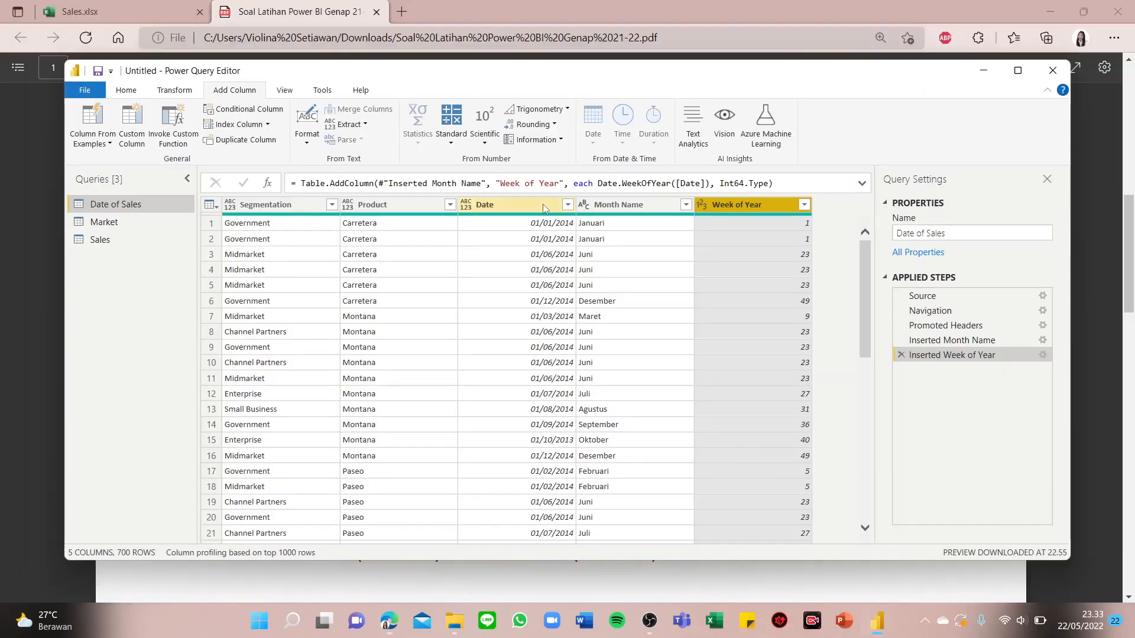
{"action": "left_click", "coordinate": [542, 204]}
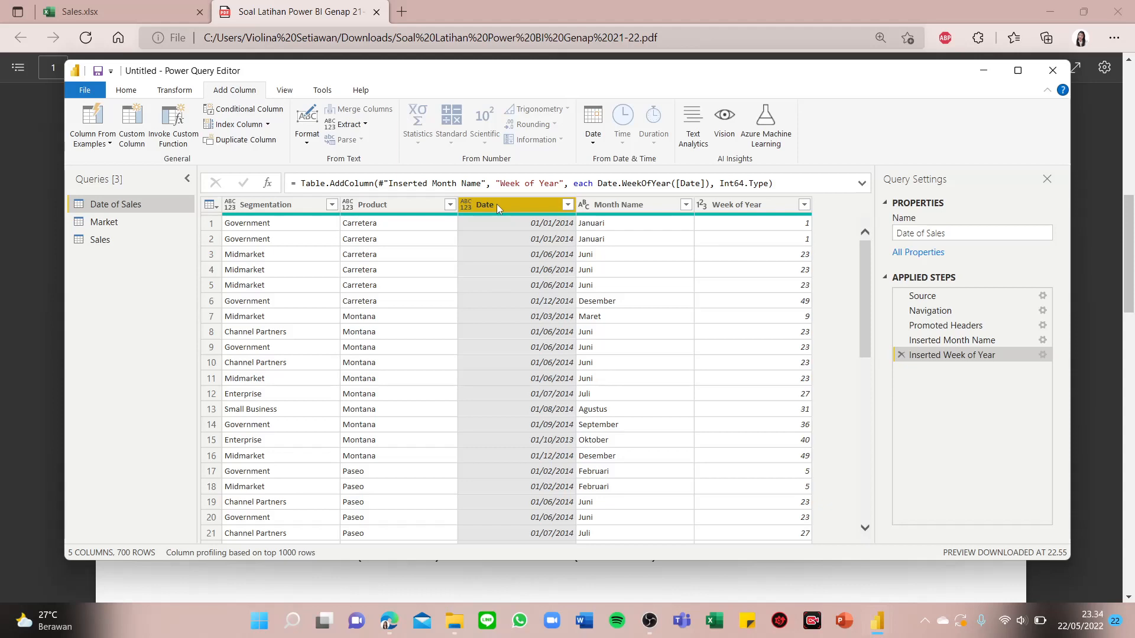
{"action": "left_click", "coordinate": [598, 142]}
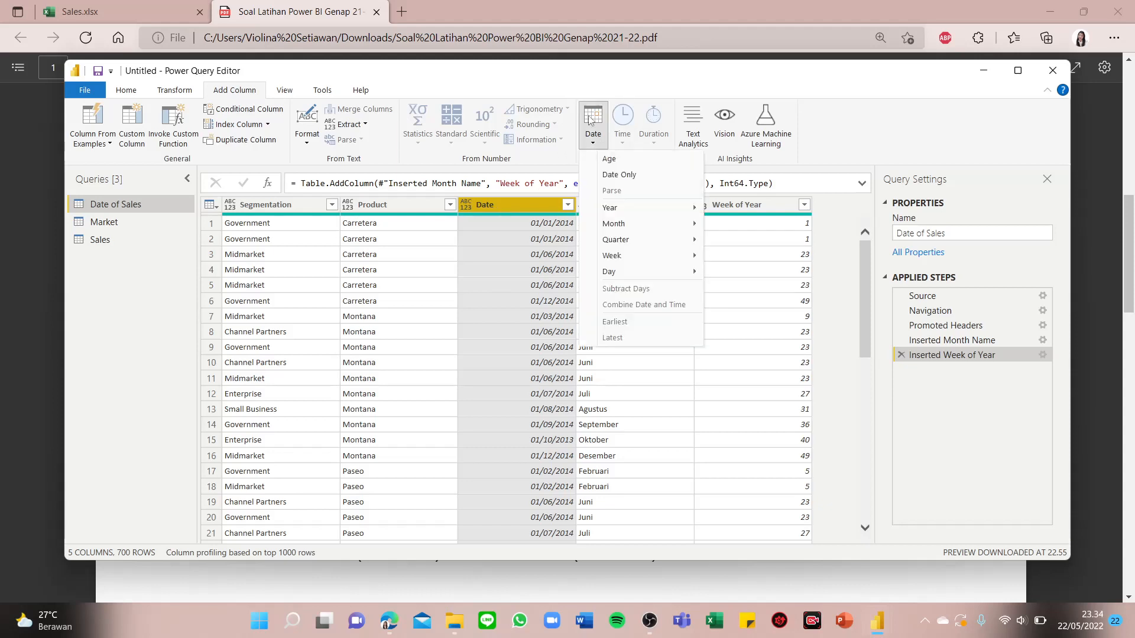
{"action": "mouse_move", "coordinate": [642, 274]}
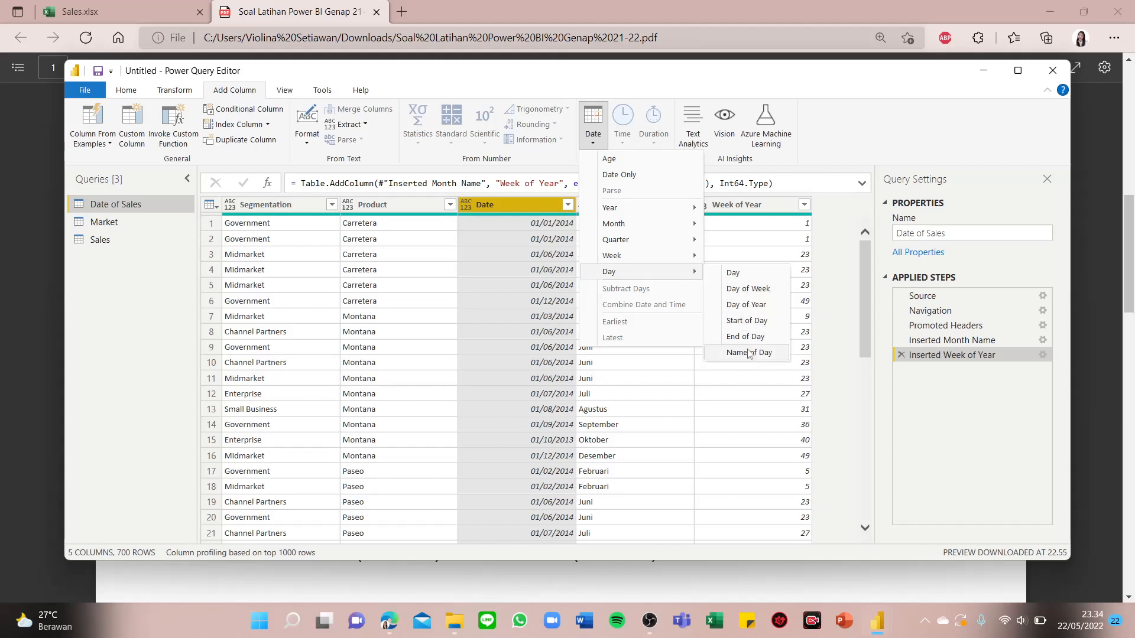
{"action": "left_click", "coordinate": [762, 306]}
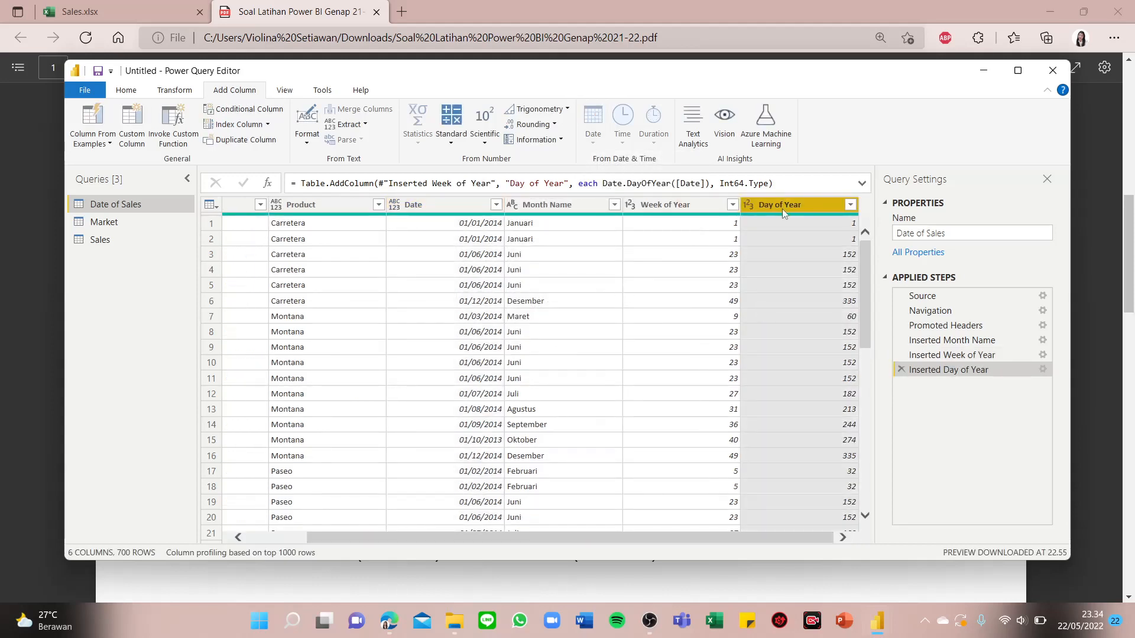
Step: Compare the Date of Sales query with the exercise PDF's transform requirements, skim the following tasks, and return to Power Query Editor
{"action": "left_click", "coordinate": [395, 625]}
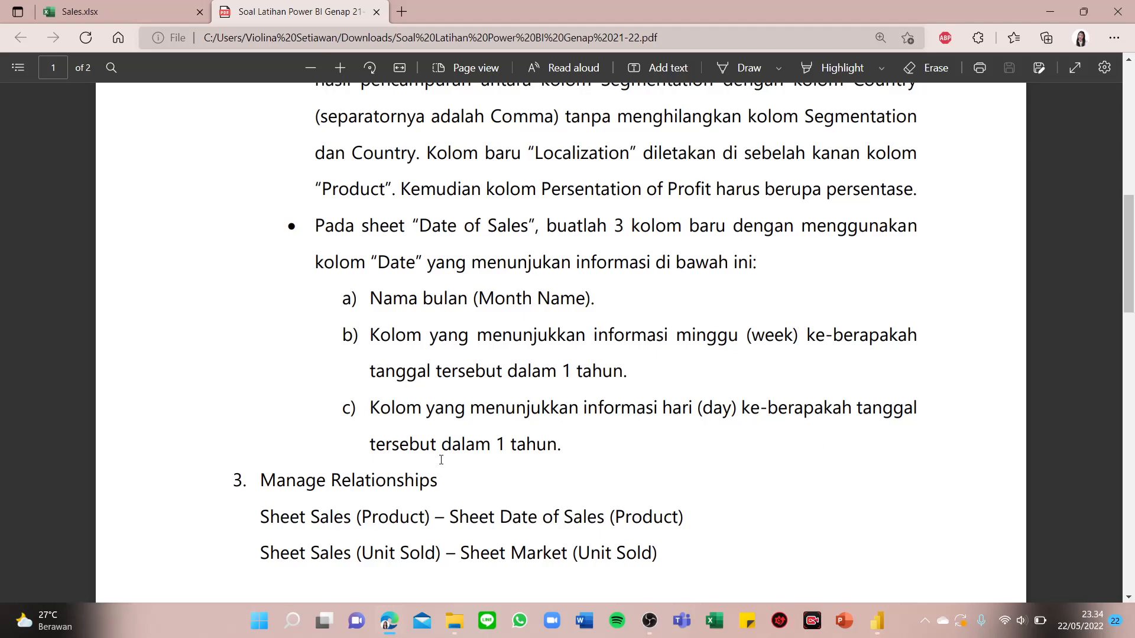
{"action": "mouse_move", "coordinate": [879, 627]}
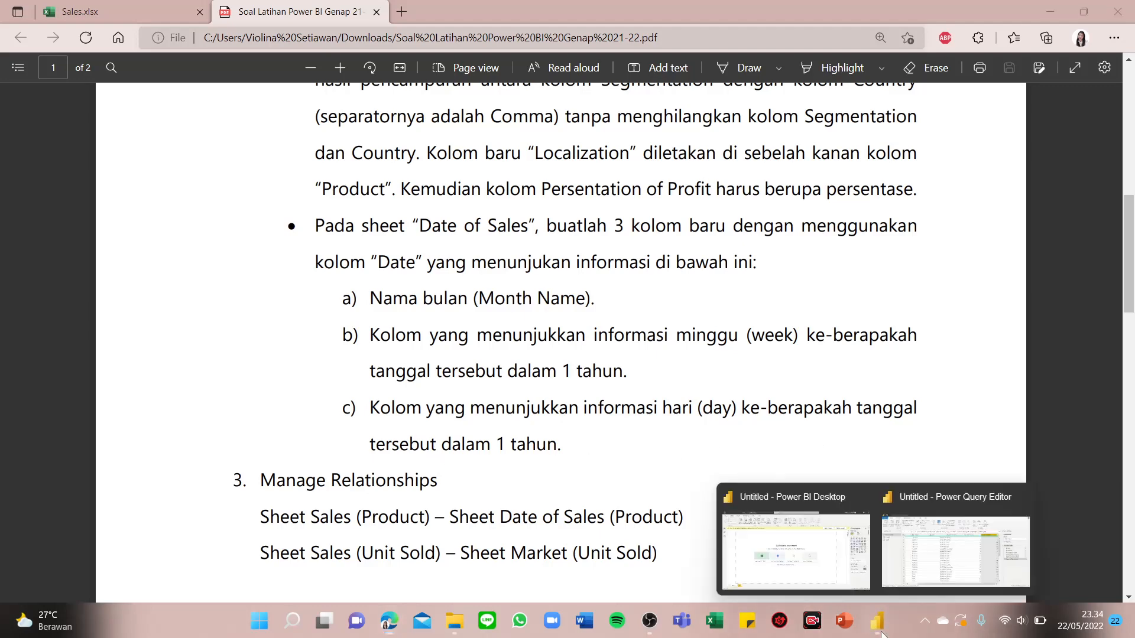
{"action": "left_click", "coordinate": [938, 540]}
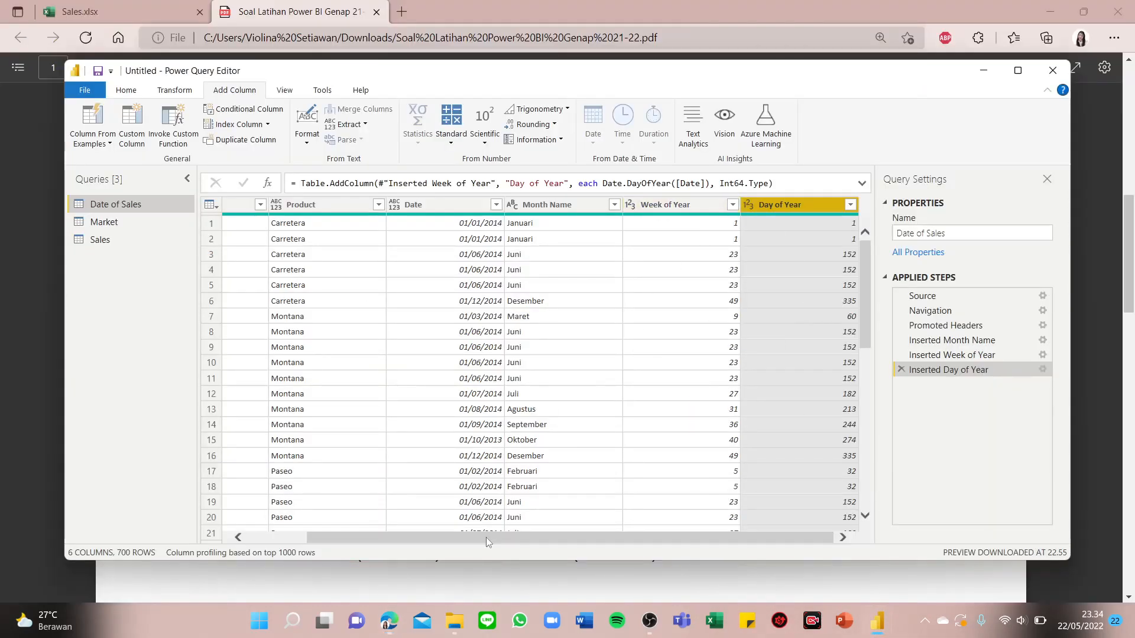
{"action": "left_click", "coordinate": [389, 622]}
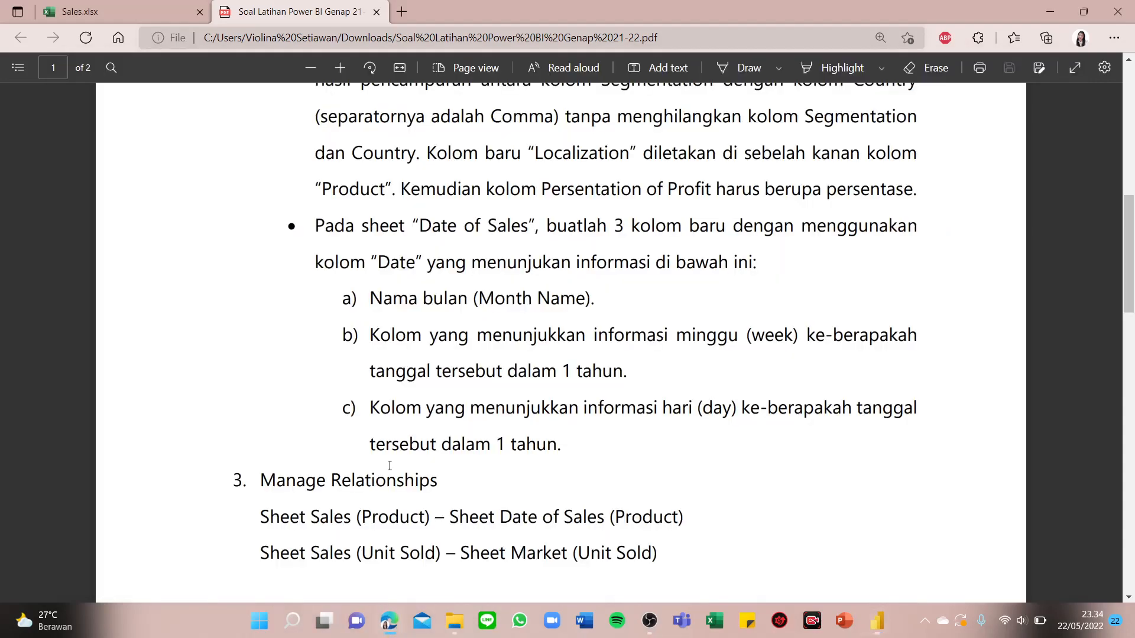
{"action": "scroll", "coordinate": [413, 290], "scroll_direction": "down", "scroll_amount": 5}
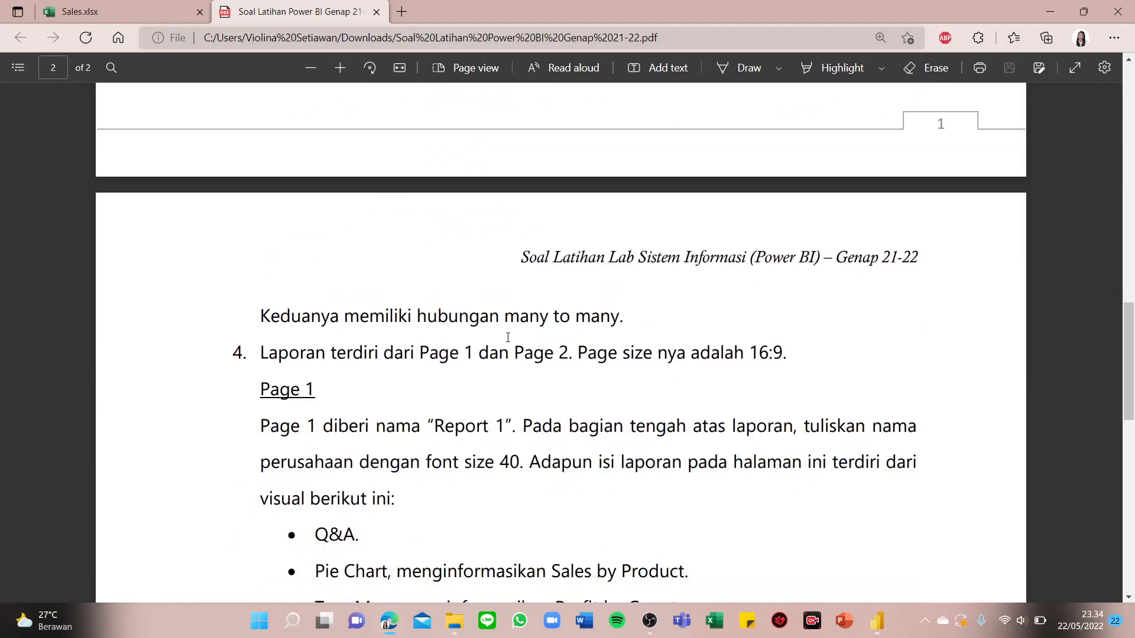
{"action": "scroll", "coordinate": [507, 336], "scroll_direction": "up", "scroll_amount": 8}
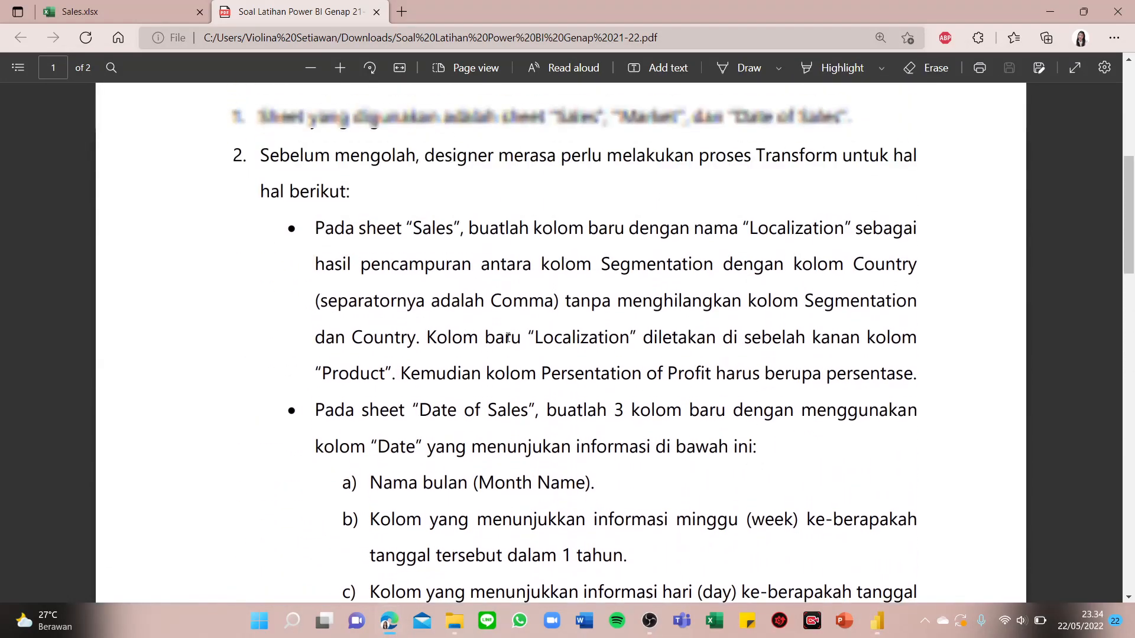
{"action": "scroll", "coordinate": [373, 364], "scroll_direction": "down", "scroll_amount": 3}
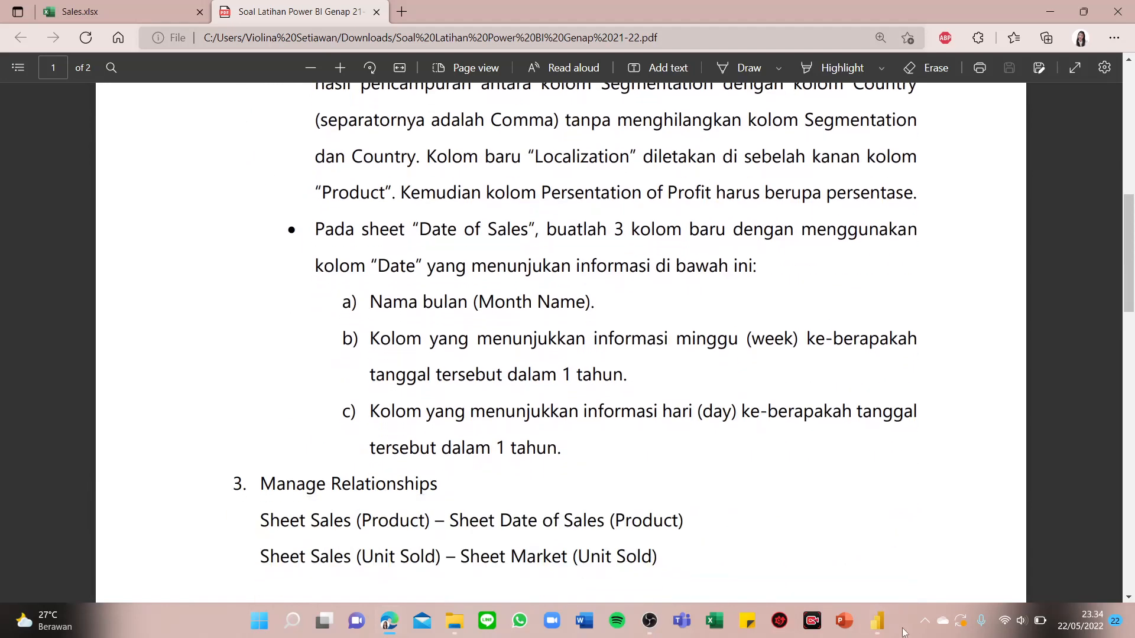
{"action": "mouse_move", "coordinate": [888, 633]}
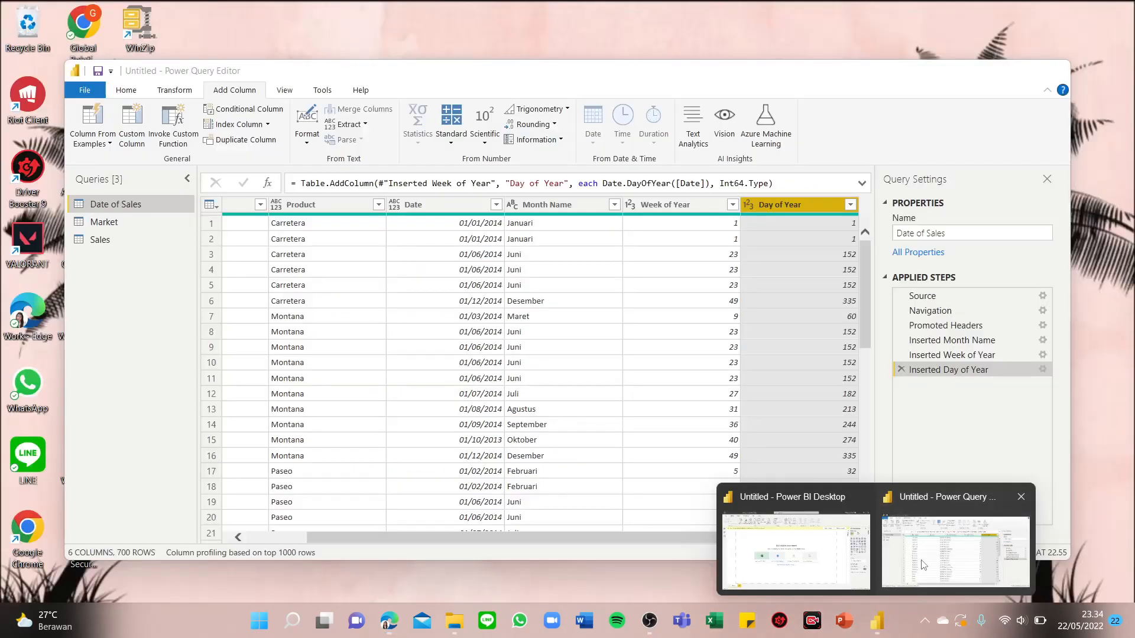
{"action": "left_click", "coordinate": [908, 585]}
Step: Apply all query changes to the data model and close Power Query Editor
{"action": "left_click", "coordinate": [126, 90]}
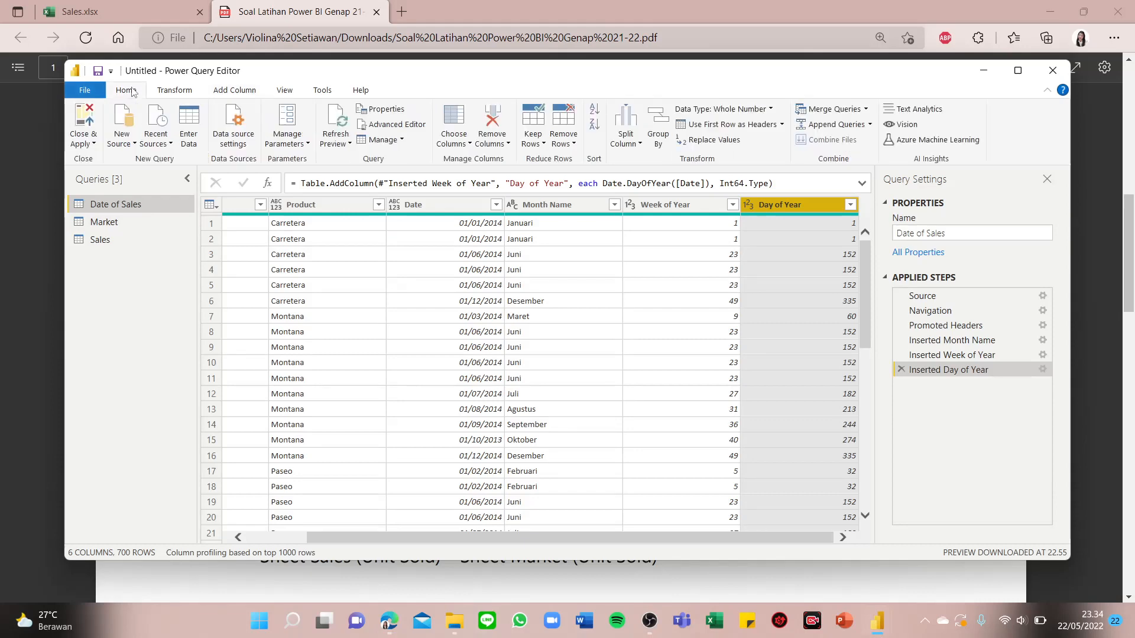
{"action": "left_click", "coordinate": [88, 142]}
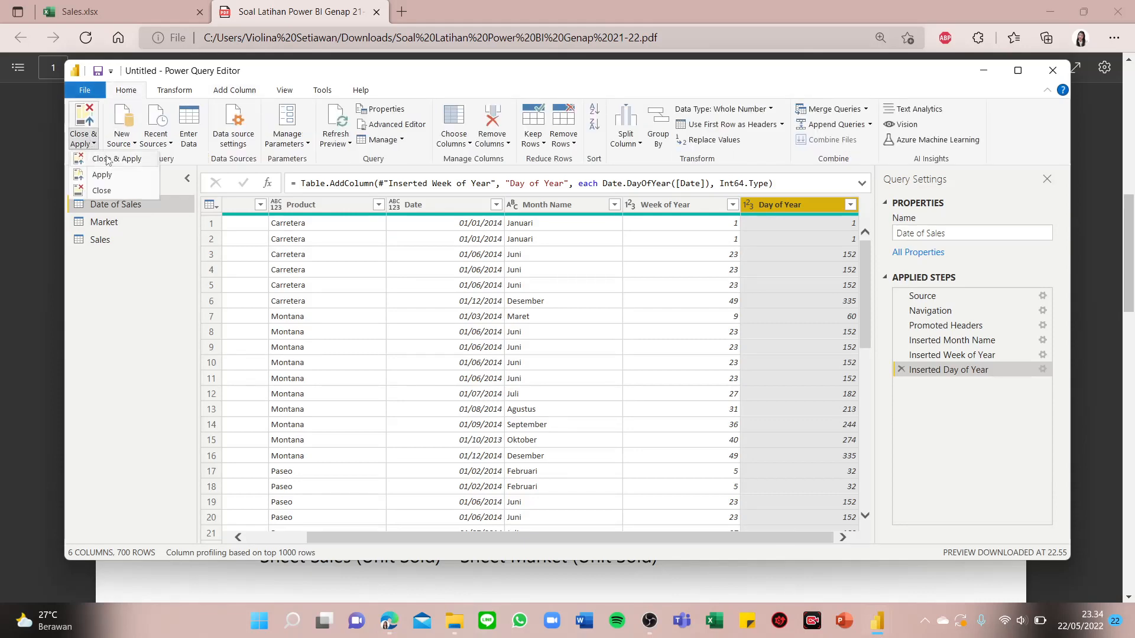
{"action": "left_click", "coordinate": [109, 159]}
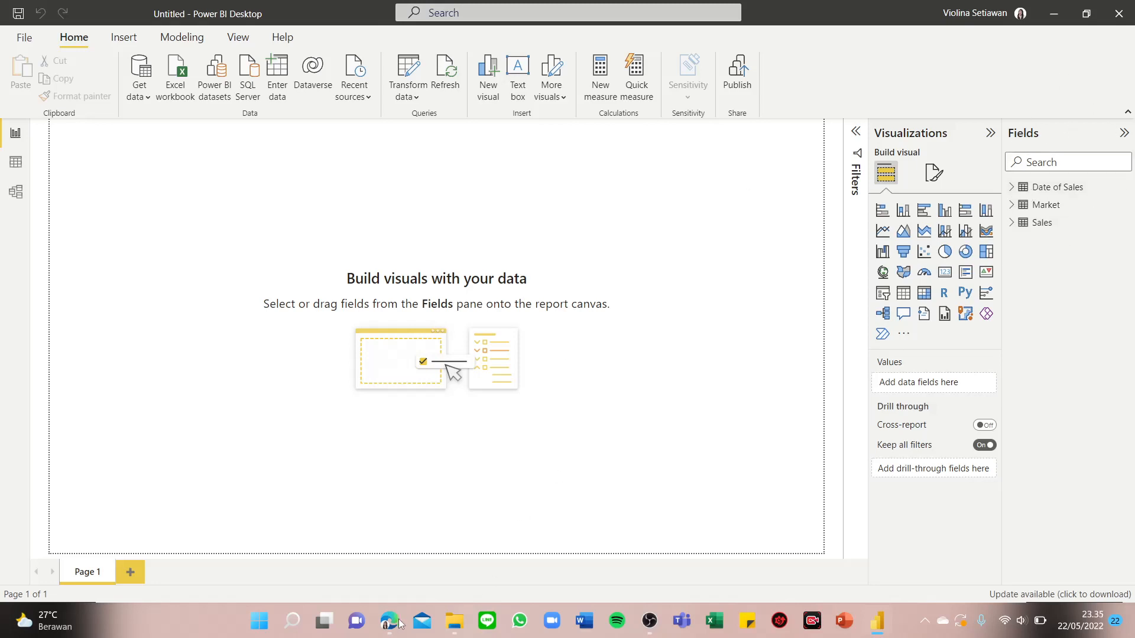
Step: Examine the loaded Date of Sales table in Data view and the table cards in Model view
{"action": "mouse_move", "coordinate": [390, 631]}
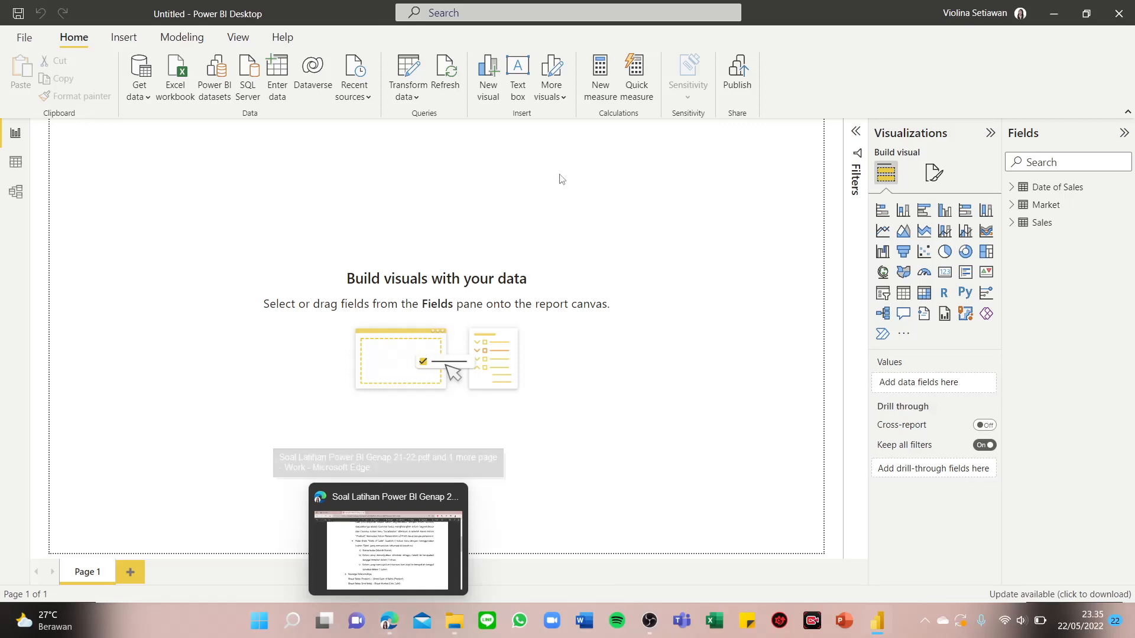
{"action": "left_click", "coordinate": [21, 163]}
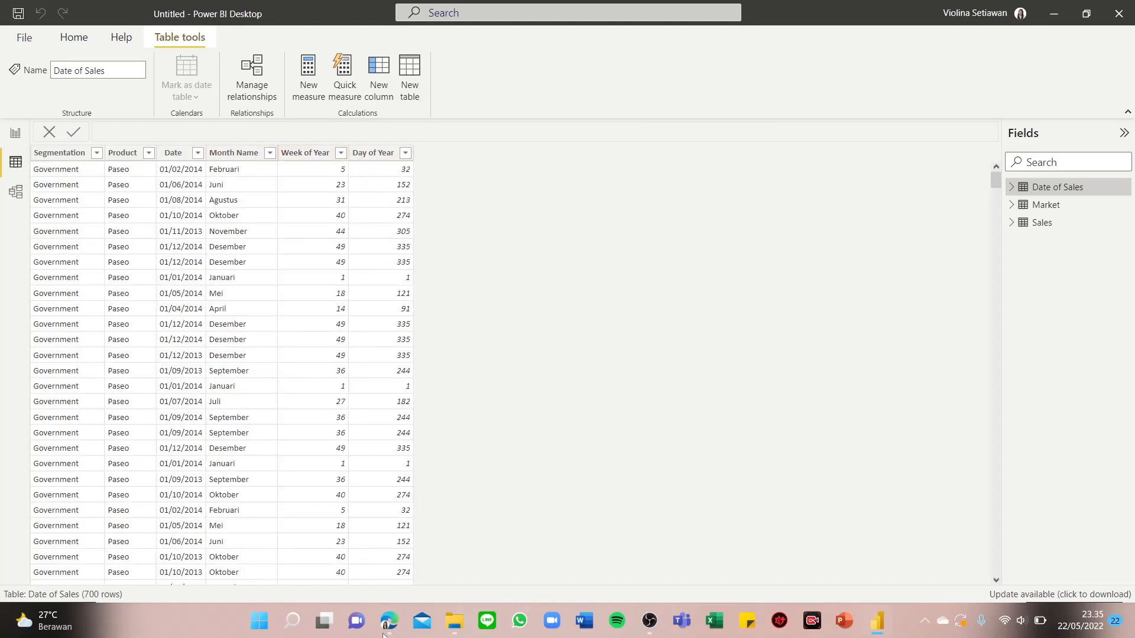
{"action": "left_click", "coordinate": [16, 191]}
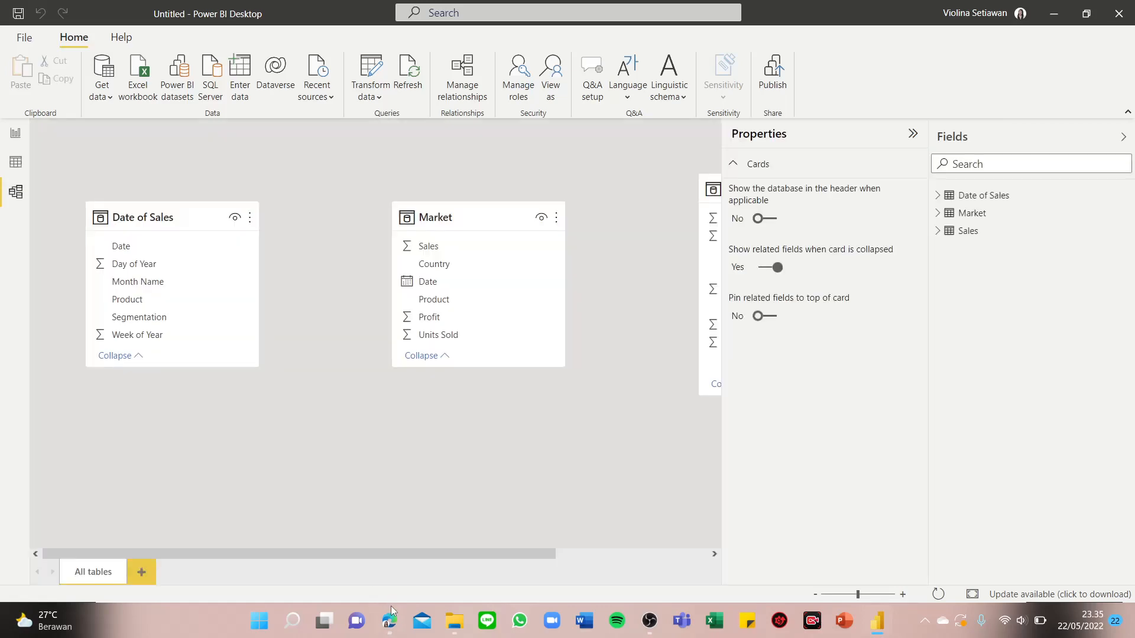
Step: Read the exercise PDF's Manage Relationships requirements and return to Power BI Desktop's Report view
{"action": "left_click", "coordinate": [391, 605]}
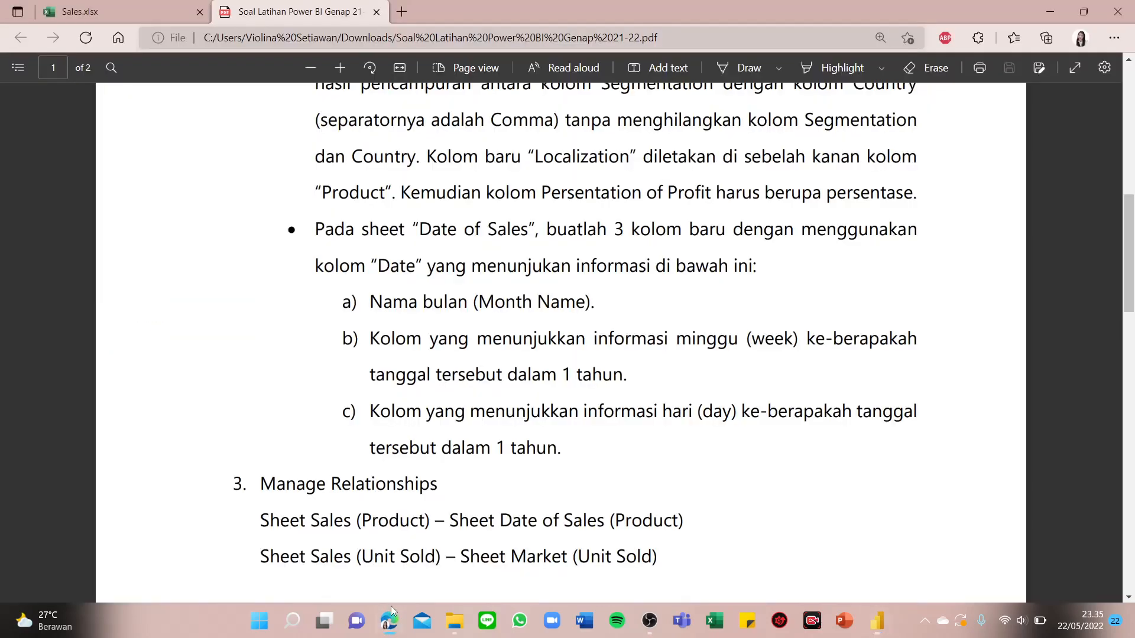
{"action": "scroll", "coordinate": [474, 465], "scroll_direction": "down", "scroll_amount": 3}
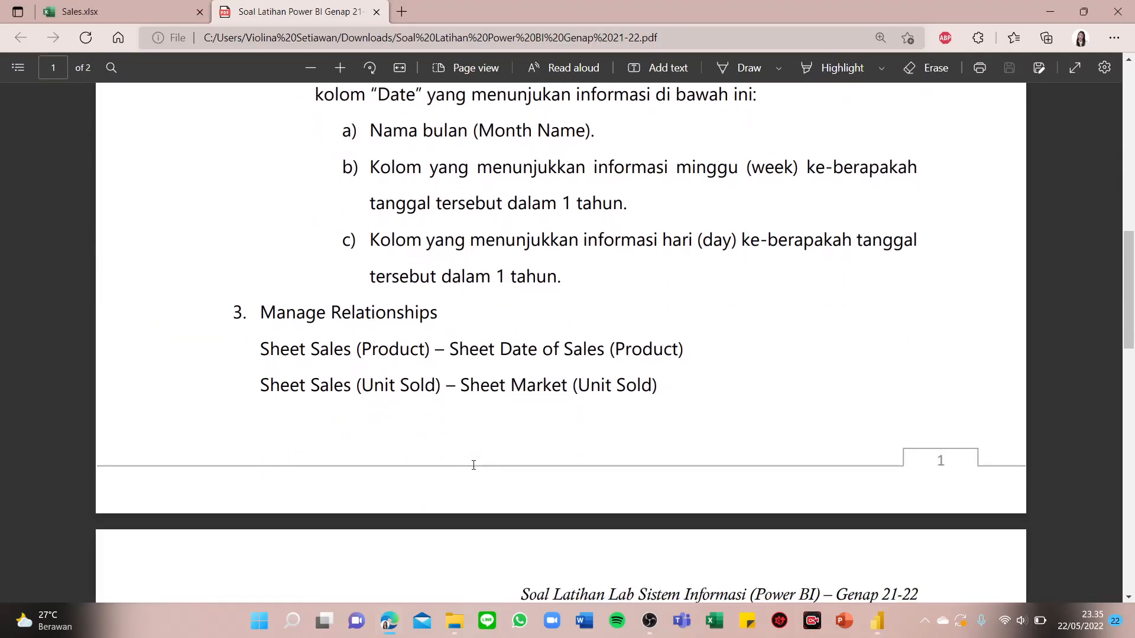
{"action": "scroll", "coordinate": [473, 464], "scroll_direction": "down", "scroll_amount": 4}
{"action": "scroll", "coordinate": [473, 464], "scroll_direction": "up", "scroll_amount": 3}
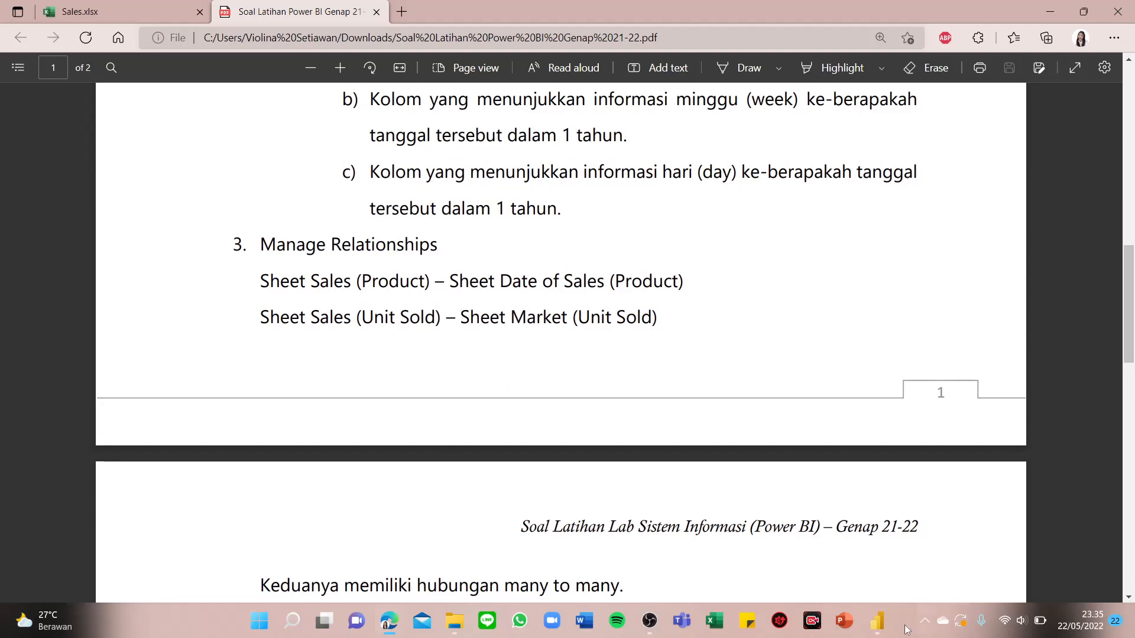
{"action": "left_click", "coordinate": [877, 620]}
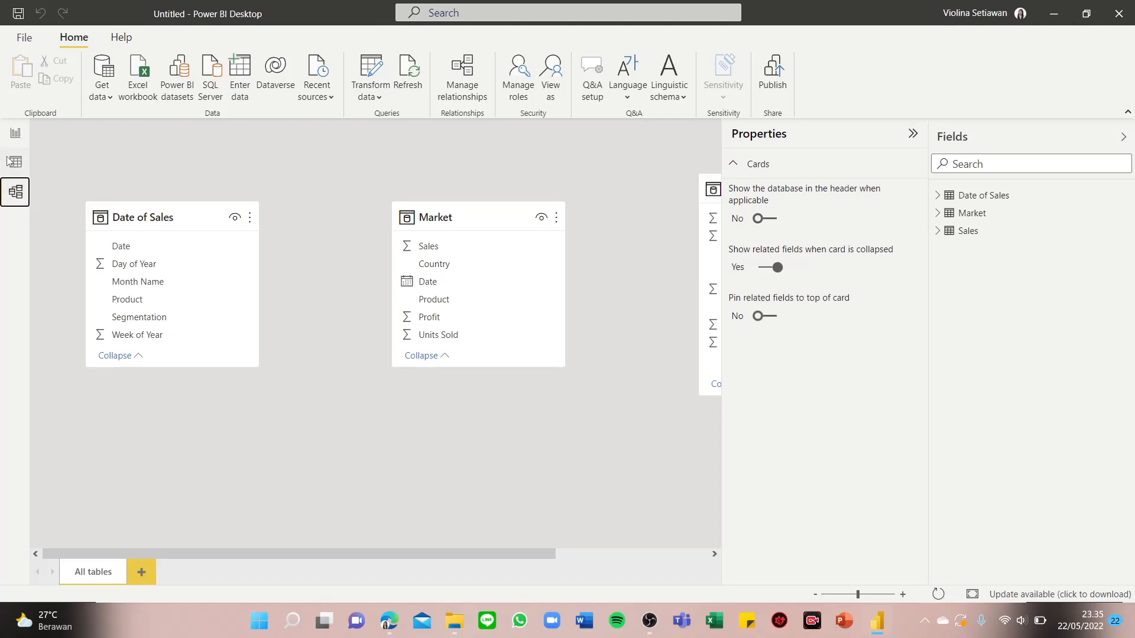
{"action": "left_click", "coordinate": [16, 134]}
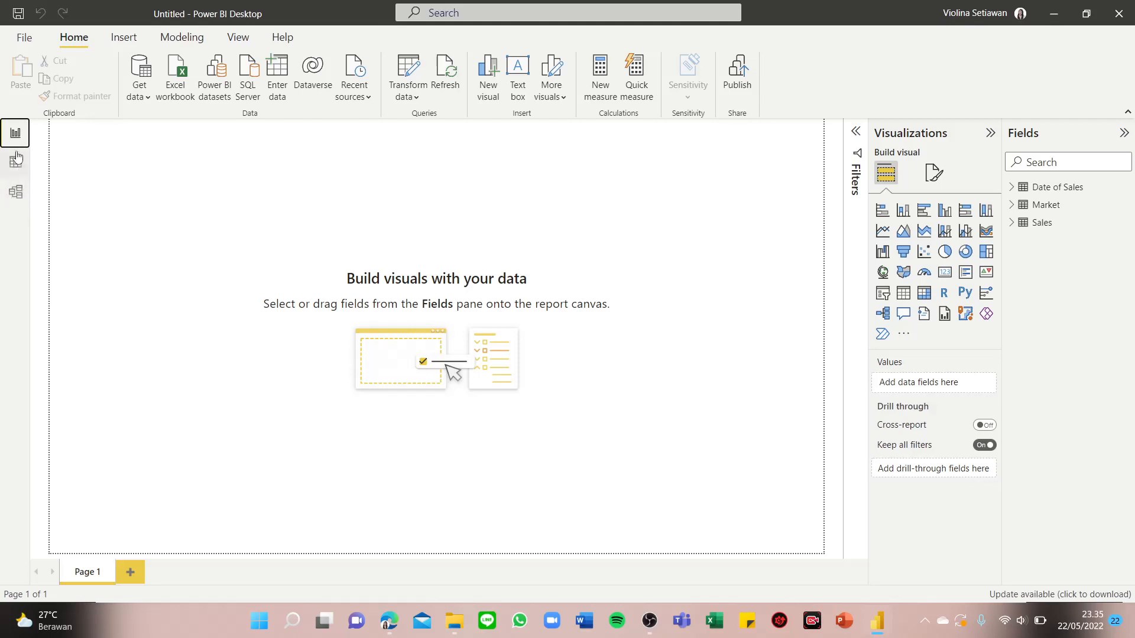
Step: Arrange the Market and Sales table cards in Model view side by side, close to the Date of Sales card
{"action": "left_click", "coordinate": [15, 193]}
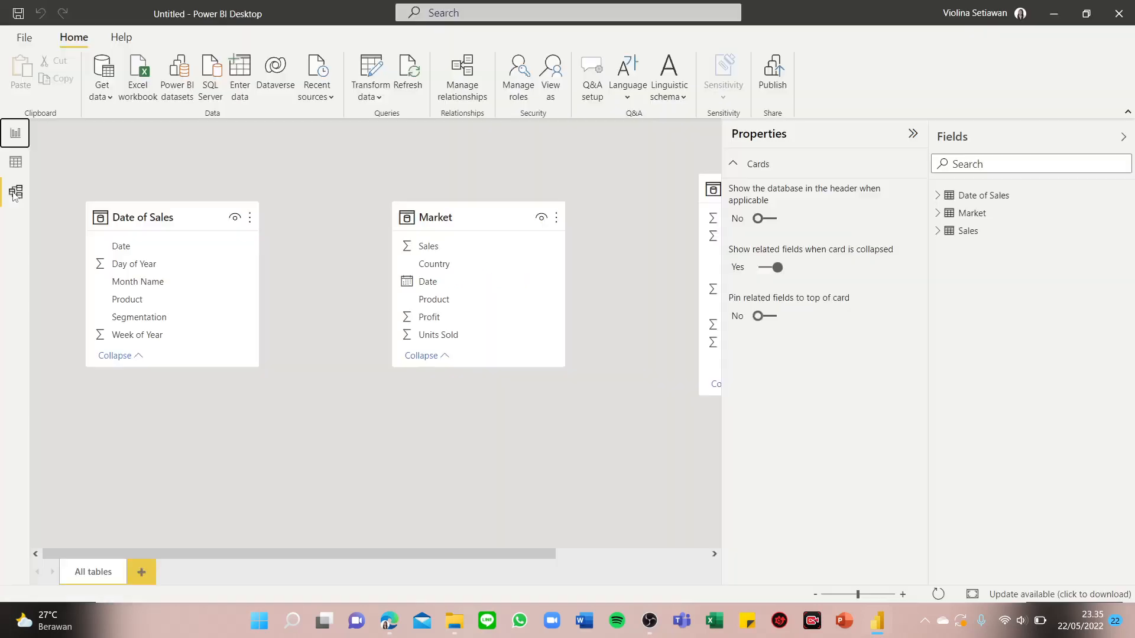
{"action": "left_click_drag", "start_coordinate": [465, 216], "coordinate": [348, 218]}
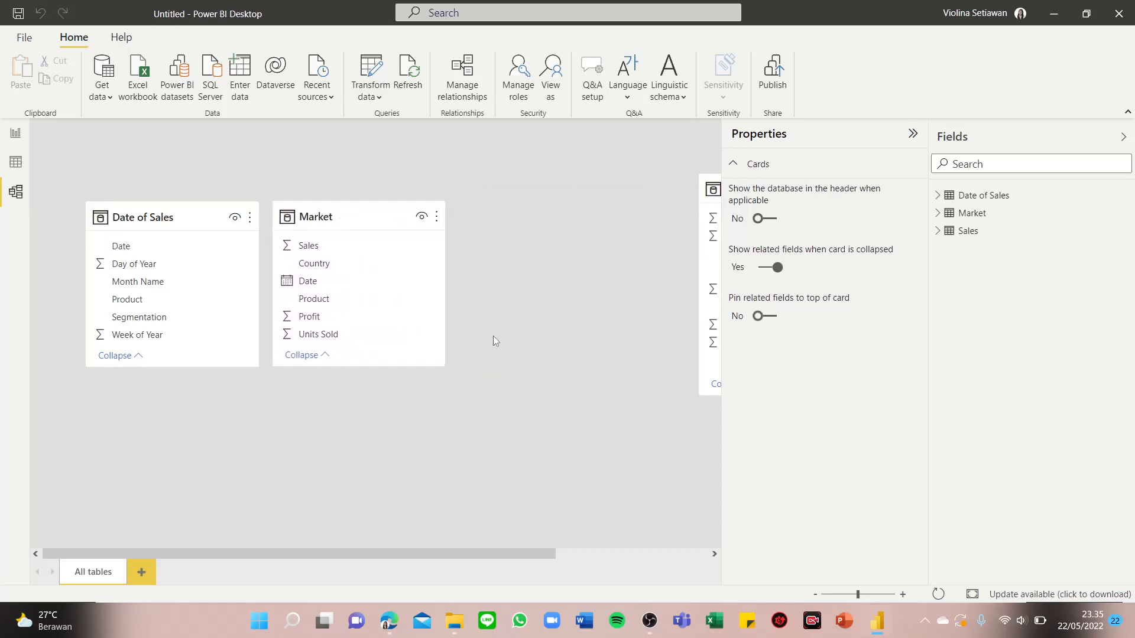
{"action": "scroll", "coordinate": [483, 378], "scroll_direction": "right", "scroll_amount": 5}
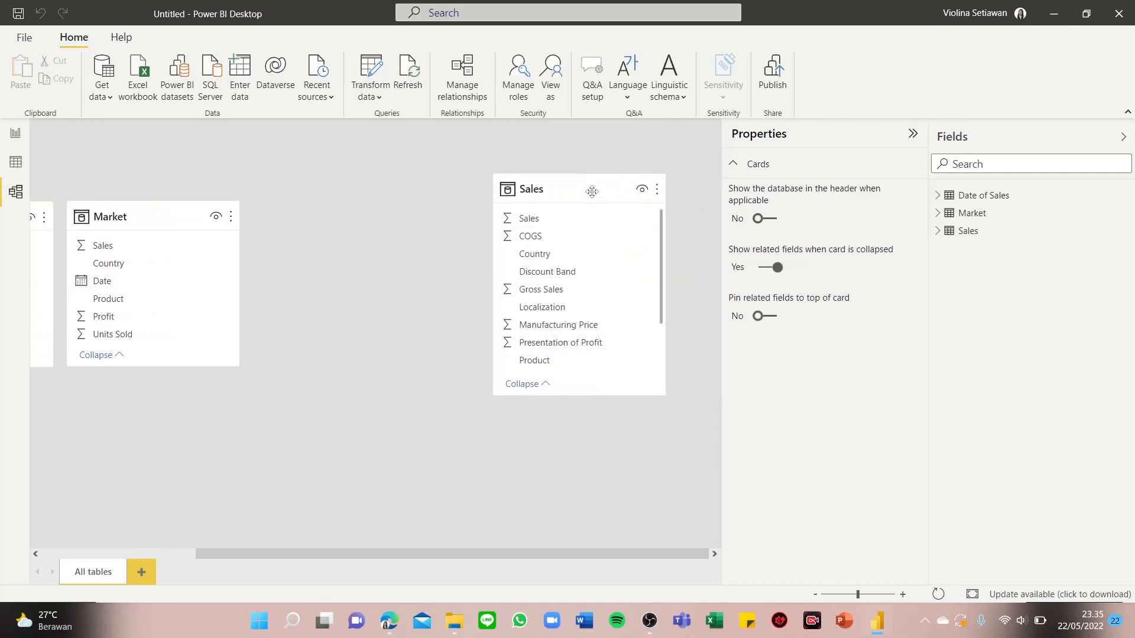
{"action": "left_click_drag", "start_coordinate": [590, 189], "coordinate": [559, 178]}
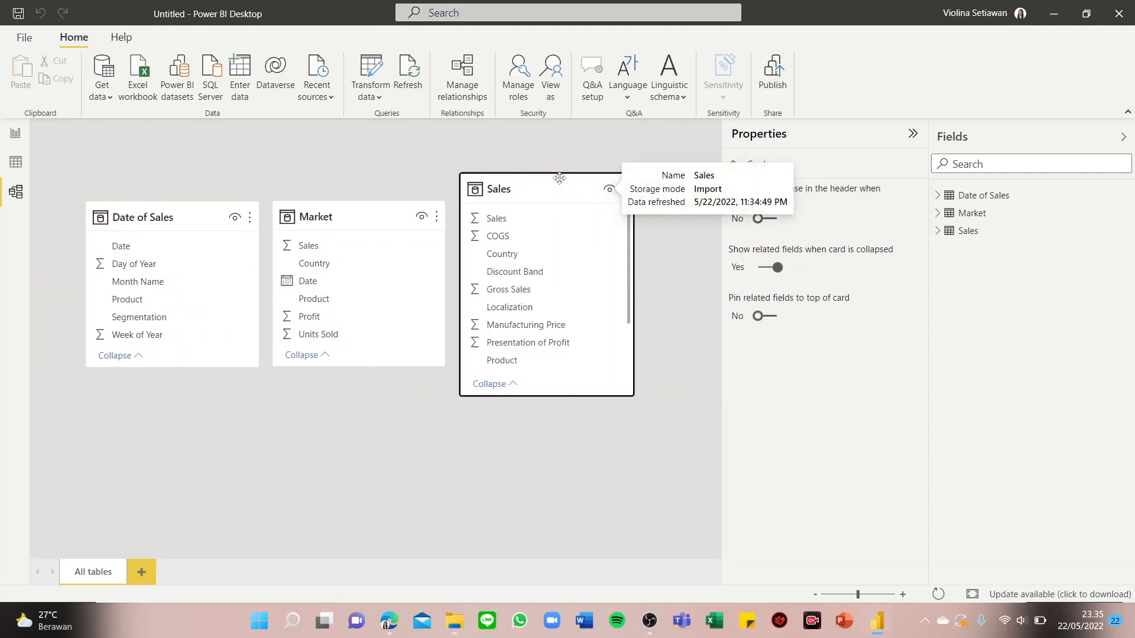
{"action": "left_click", "coordinate": [446, 494]}
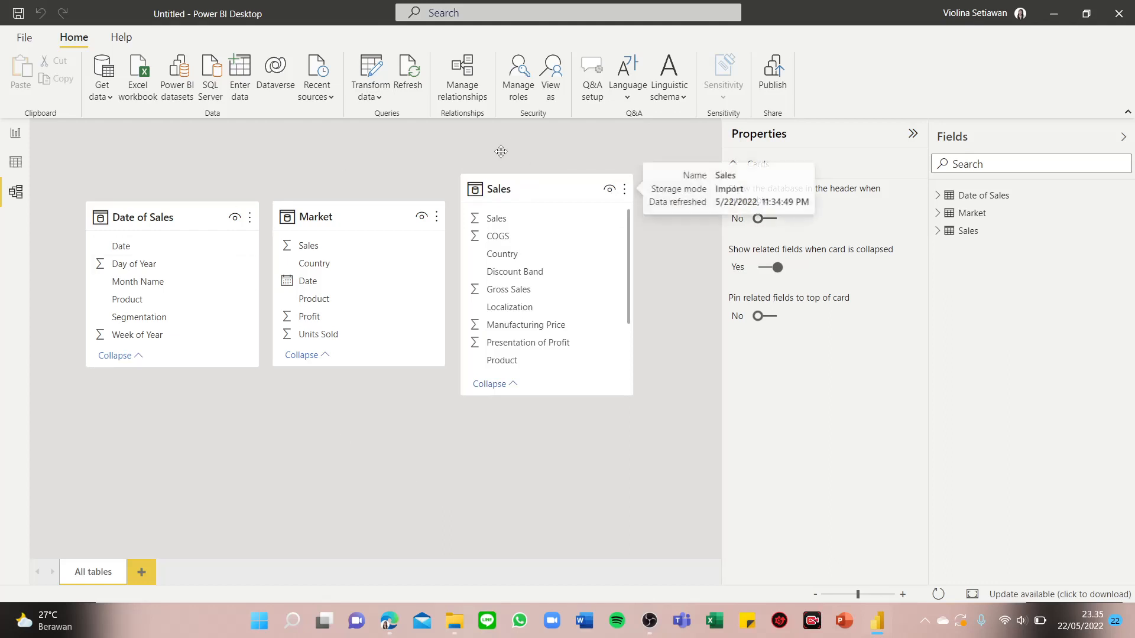
Step: Check the table pairs to relate in the exercise PDF's Manage Relationships section and return to Power BI Desktop's Model view
{"action": "left_click", "coordinate": [396, 609]}
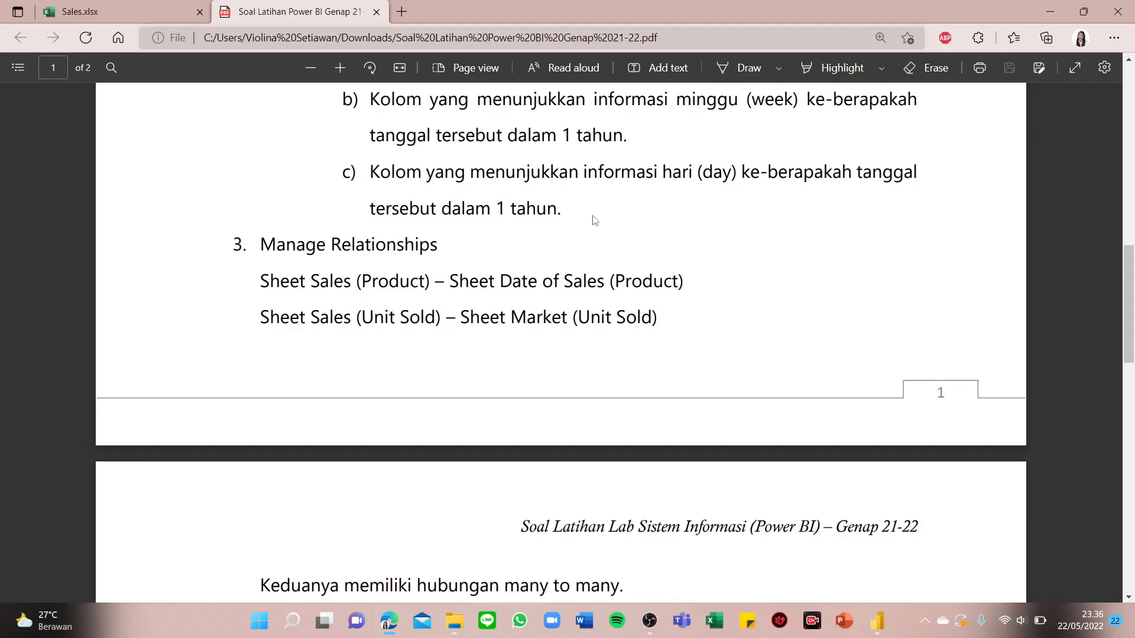
{"action": "left_click", "coordinate": [882, 617]}
{"action": "left_click", "coordinate": [877, 620]}
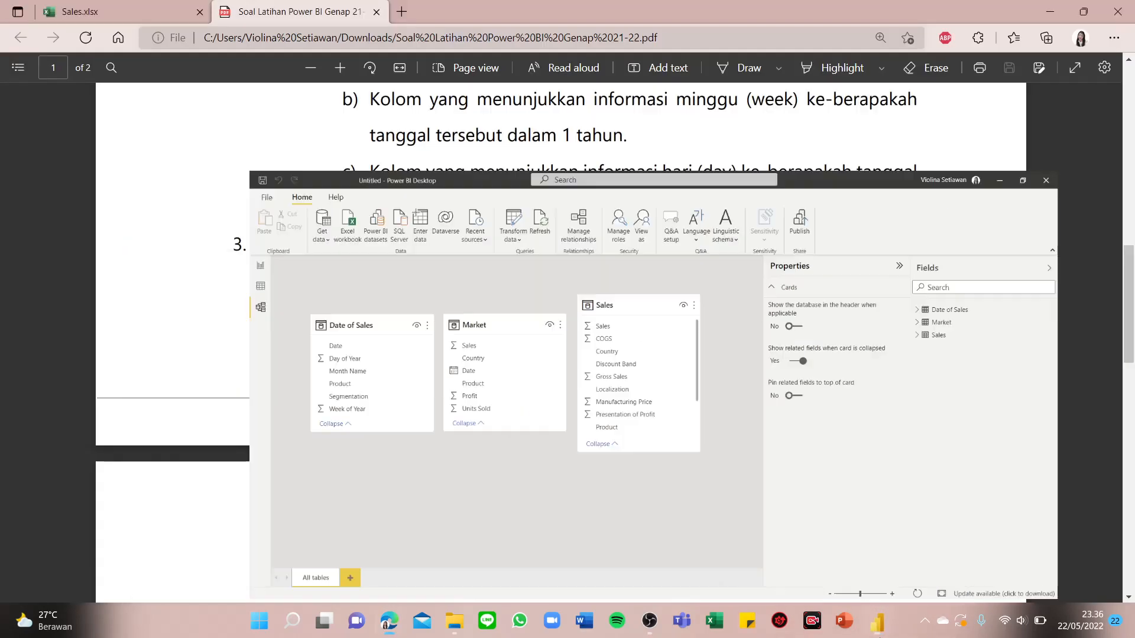
{"action": "left_click", "coordinate": [879, 620]}
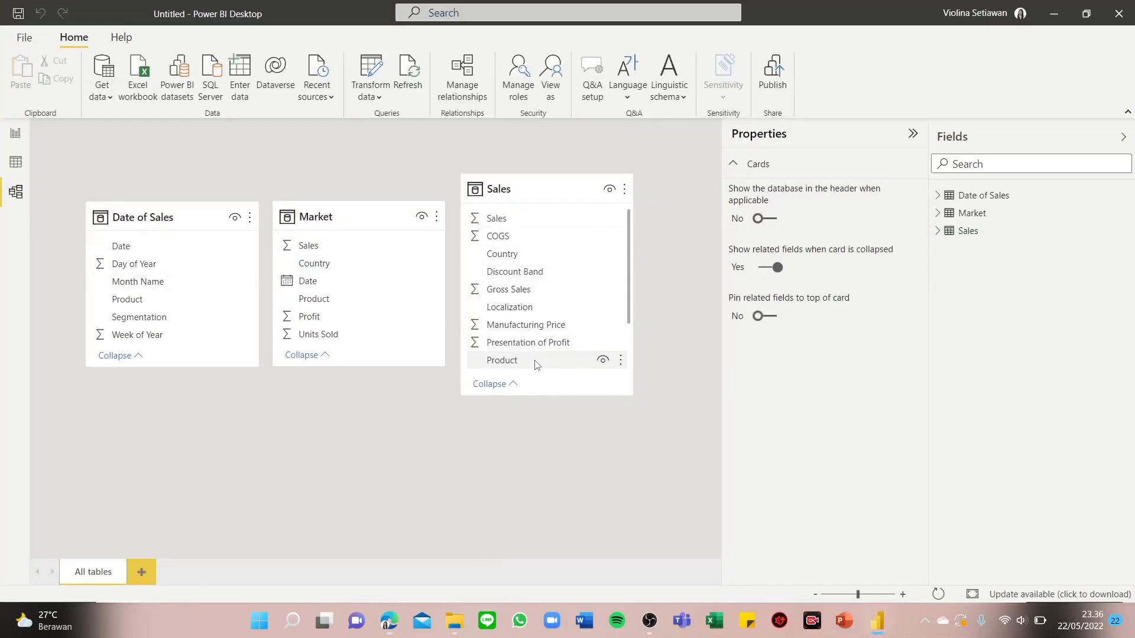
Step: Create a many-to-many relationship between Sales Product and Date of Sales Product, checking the required cardinality against the exercise PDF
{"action": "left_click_drag", "start_coordinate": [530, 365], "coordinate": [459, 318]}
{"action": "left_click_drag", "start_coordinate": [276, 311], "coordinate": [159, 301]}
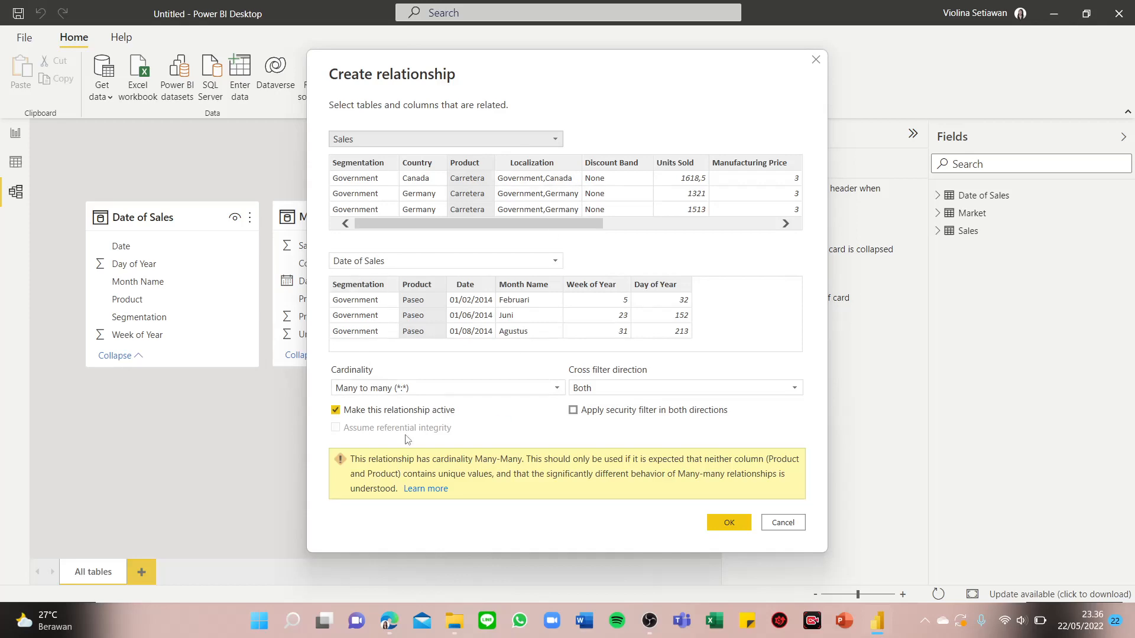
{"action": "left_click", "coordinate": [390, 624]}
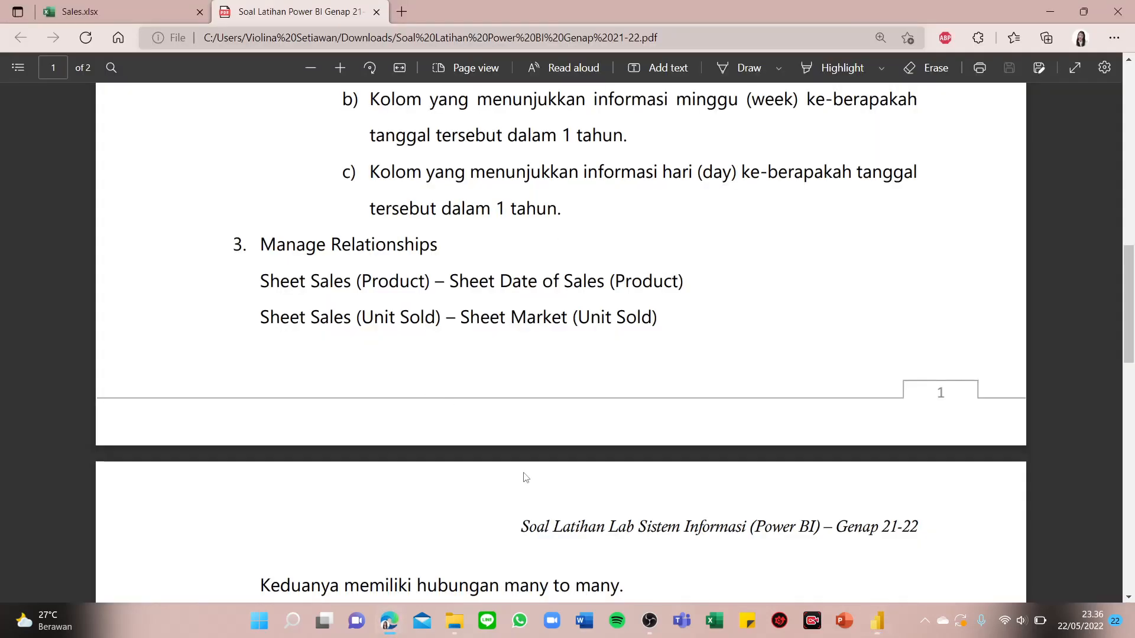
{"action": "scroll", "coordinate": [525, 477], "scroll_direction": "down", "scroll_amount": 3}
{"action": "scroll", "coordinate": [483, 411], "scroll_direction": "up", "scroll_amount": 2}
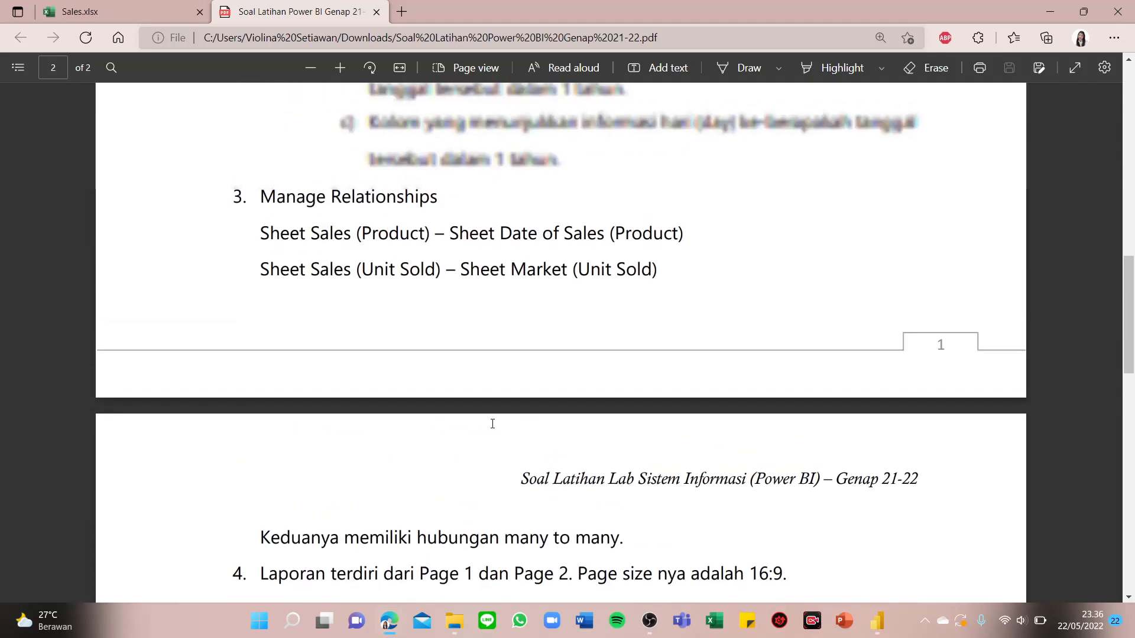
{"action": "left_click", "coordinate": [873, 621]}
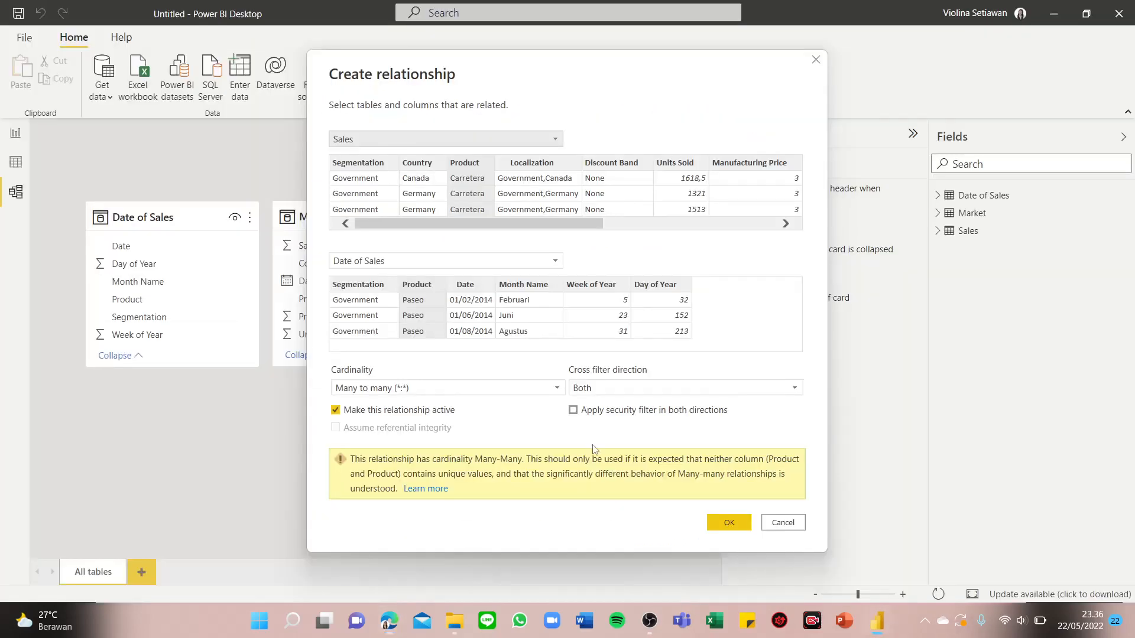
{"action": "left_click", "coordinate": [420, 390]}
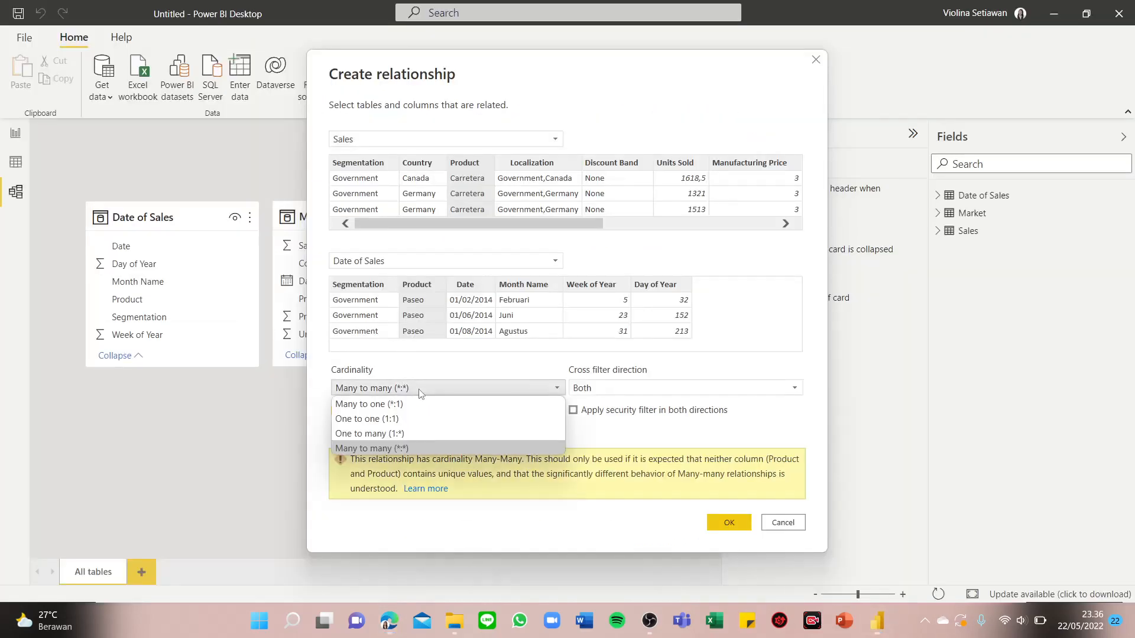
{"action": "left_click", "coordinate": [421, 389]}
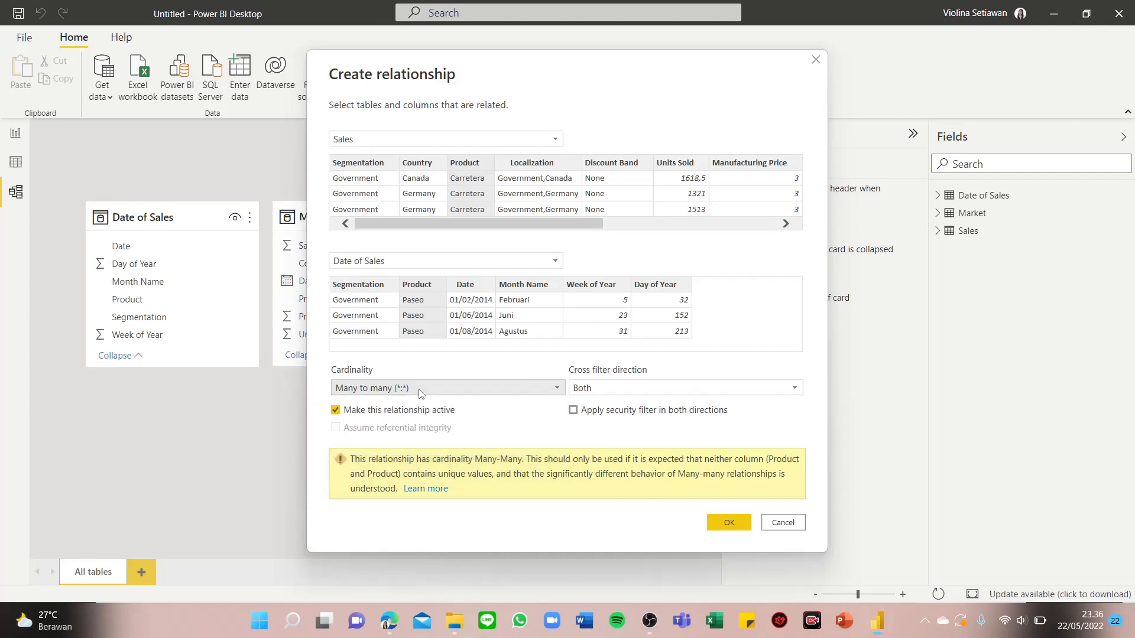
{"action": "left_click", "coordinate": [727, 524]}
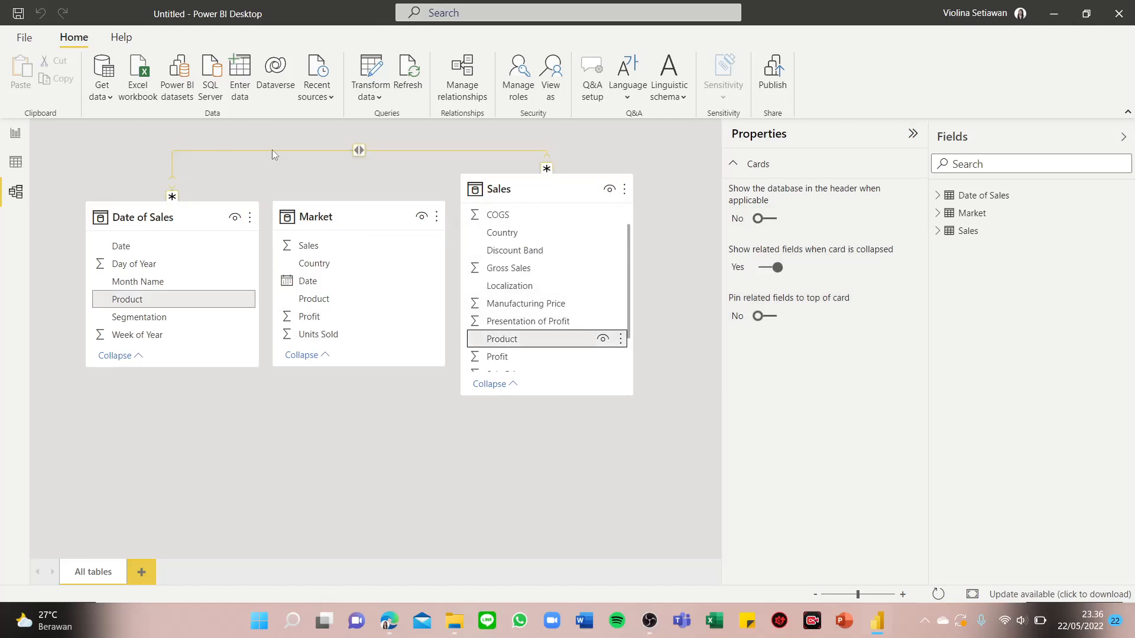
Step: Consult the exercise PDF for the second relationship and create it as many-to-many between Sales Units Sold and Market Units Sold
{"action": "left_click", "coordinate": [389, 622]}
{"action": "scroll", "coordinate": [440, 313], "scroll_direction": "up", "scroll_amount": 1}
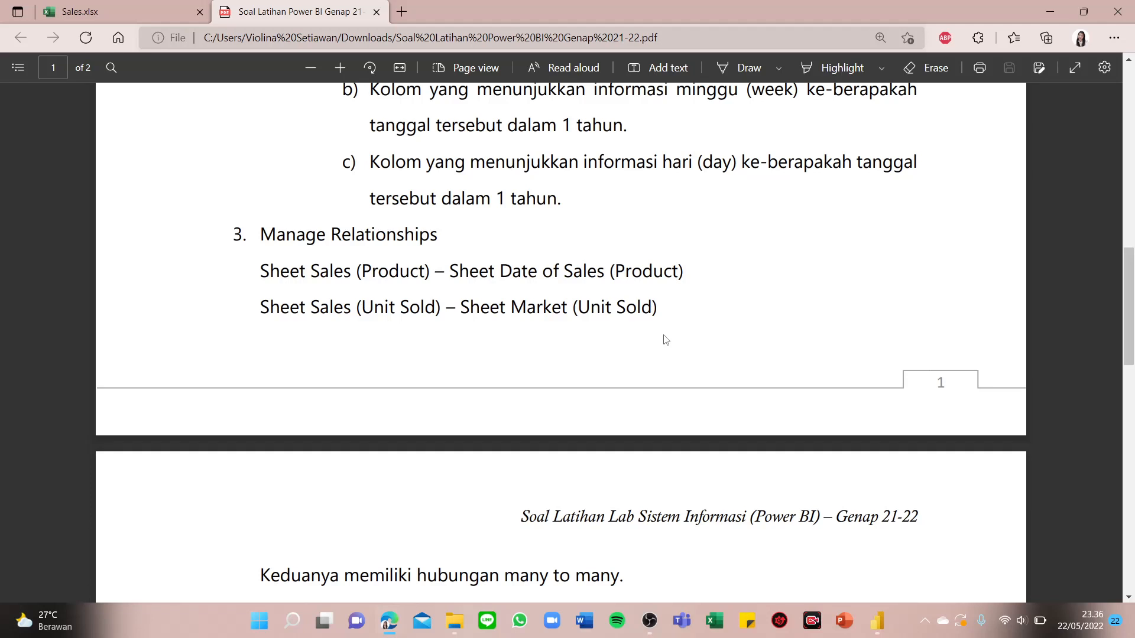
{"action": "left_click", "coordinate": [886, 619]}
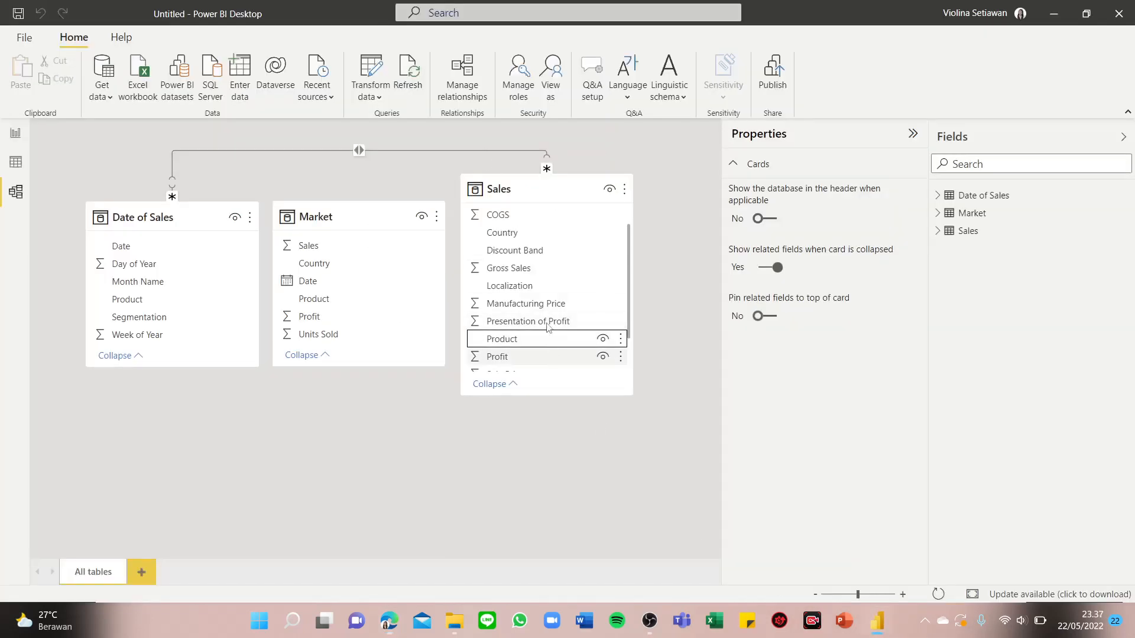
{"action": "scroll", "coordinate": [587, 314], "scroll_direction": "down", "scroll_amount": 1}
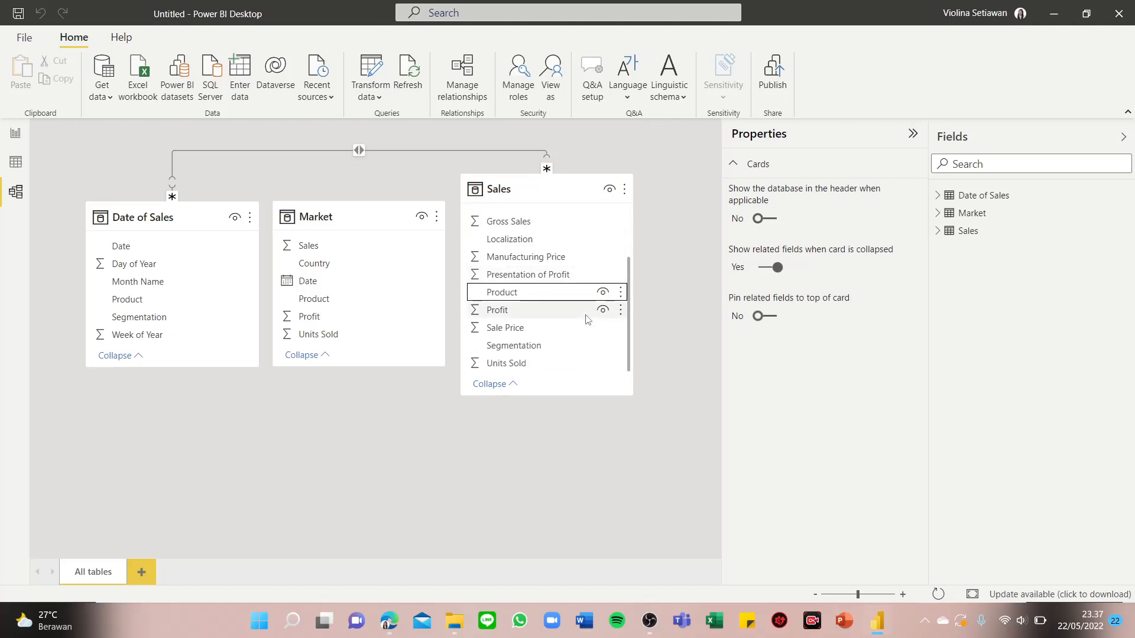
{"action": "left_click_drag", "start_coordinate": [567, 362], "coordinate": [383, 338]}
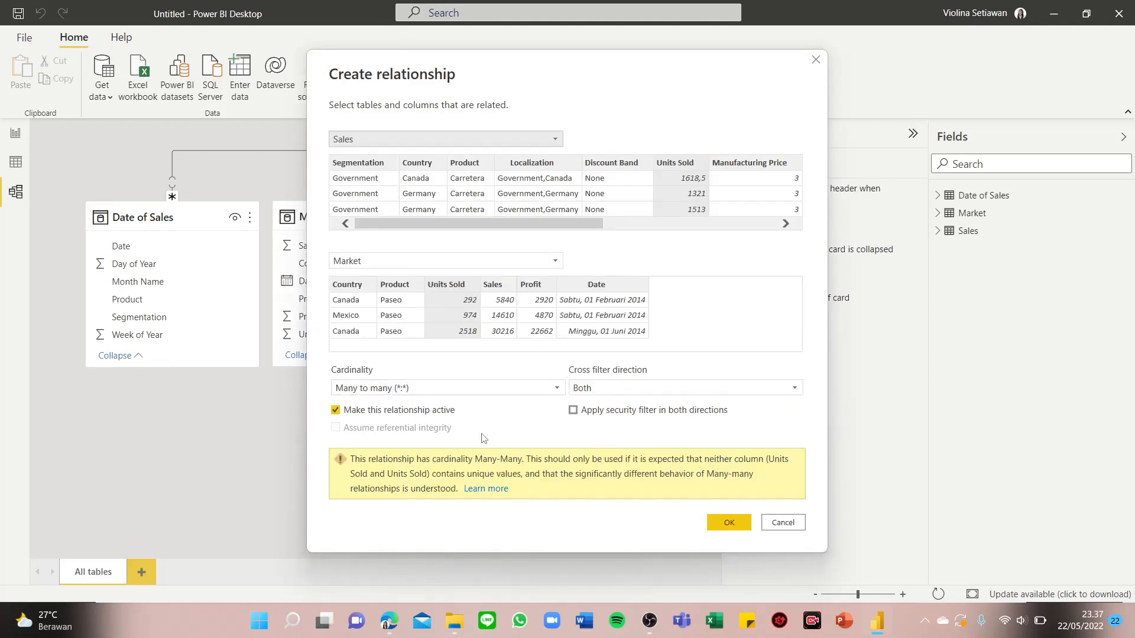
{"action": "left_click", "coordinate": [721, 528]}
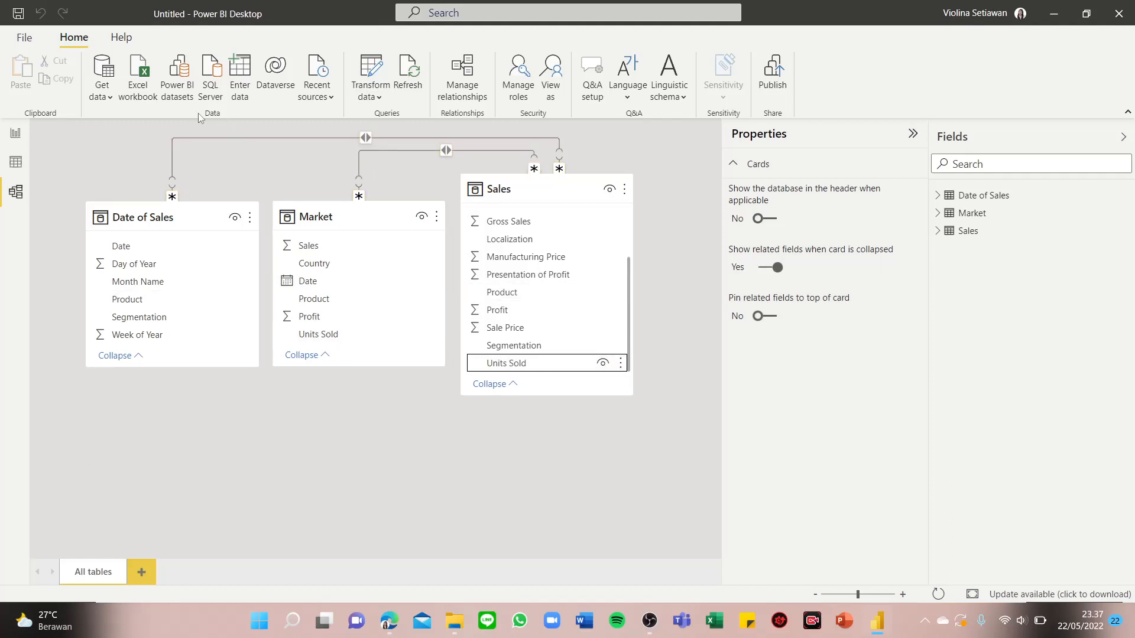
Step: Open Report view, read the exercise PDF's Page 1 and Page 2 report requirements, and return to Power BI Desktop
{"action": "left_click", "coordinate": [15, 132]}
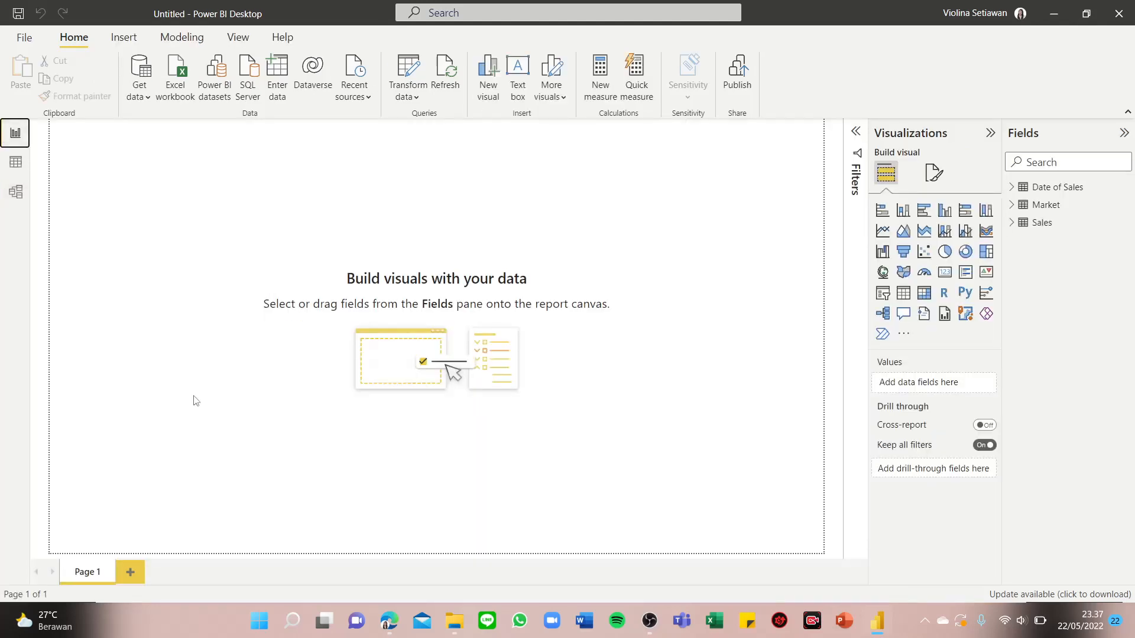
{"action": "left_click", "coordinate": [389, 620]}
{"action": "scroll", "coordinate": [486, 461], "scroll_direction": "down", "scroll_amount": 8}
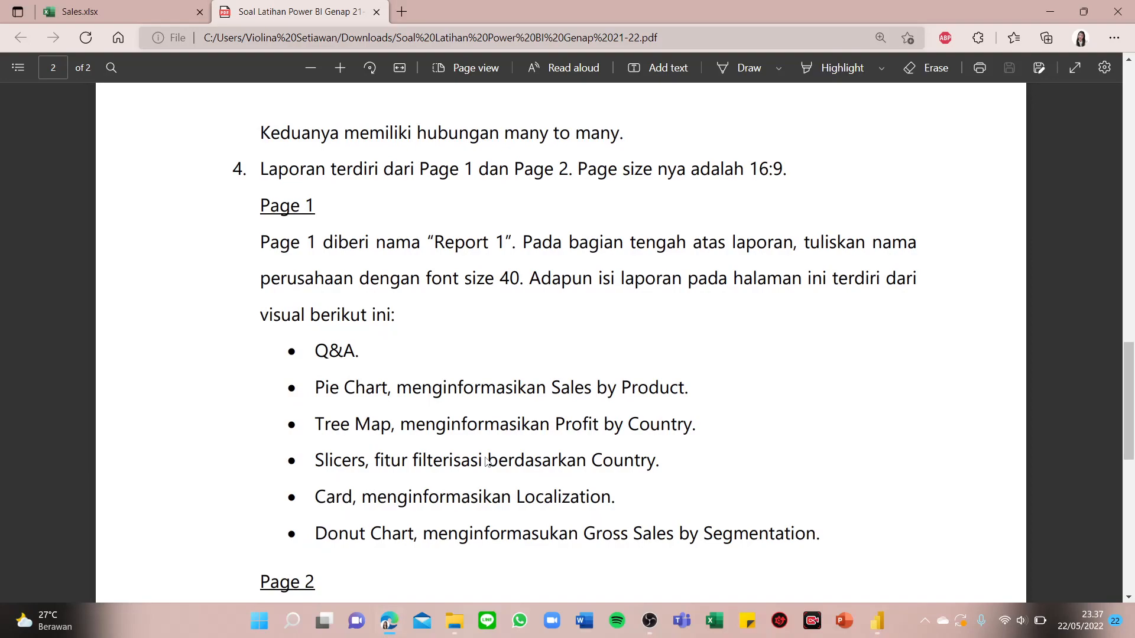
{"action": "scroll", "coordinate": [485, 461], "scroll_direction": "down", "scroll_amount": 10}
{"action": "scroll", "coordinate": [486, 461], "scroll_direction": "up", "scroll_amount": 10}
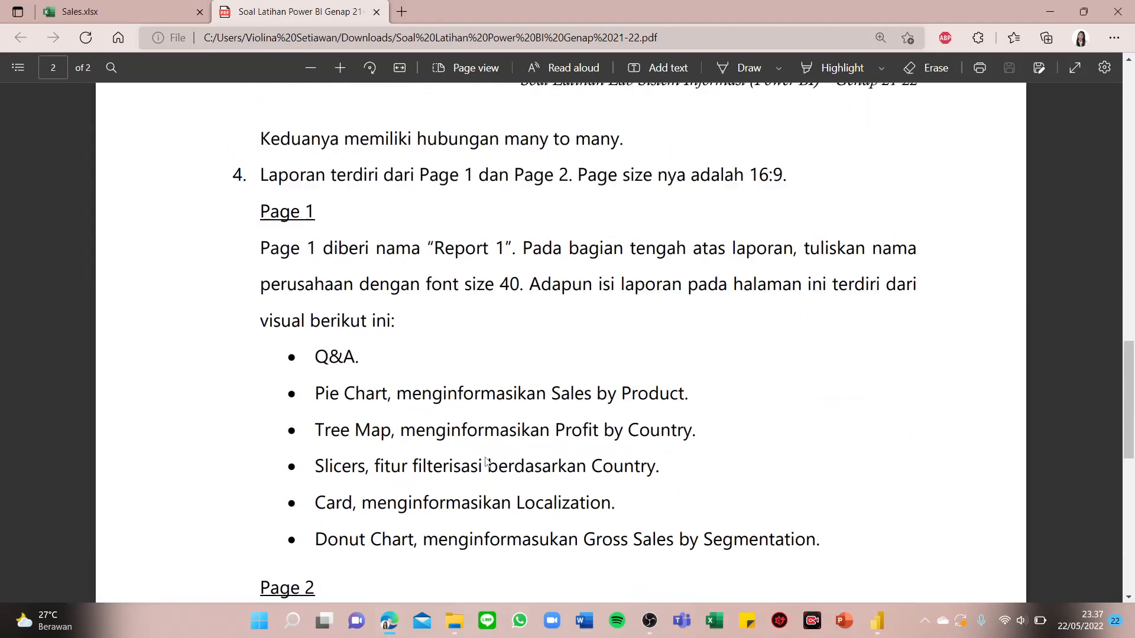
{"action": "scroll", "coordinate": [485, 460], "scroll_direction": "down", "scroll_amount": 1}
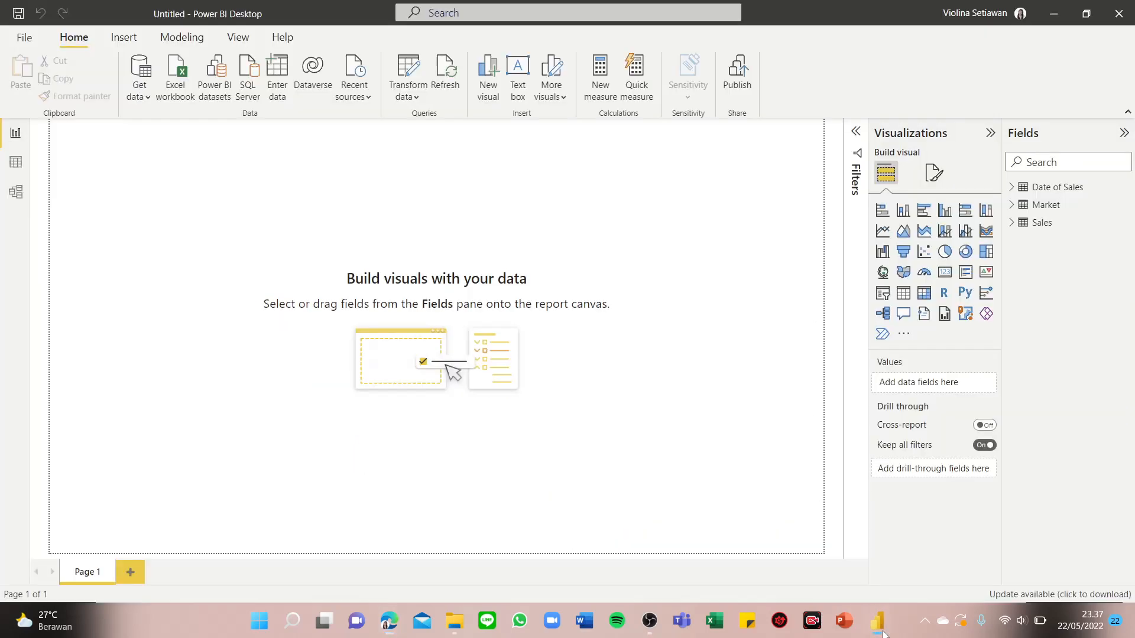
{"action": "left_click", "coordinate": [877, 620]}
{"action": "left_click", "coordinate": [388, 621]}
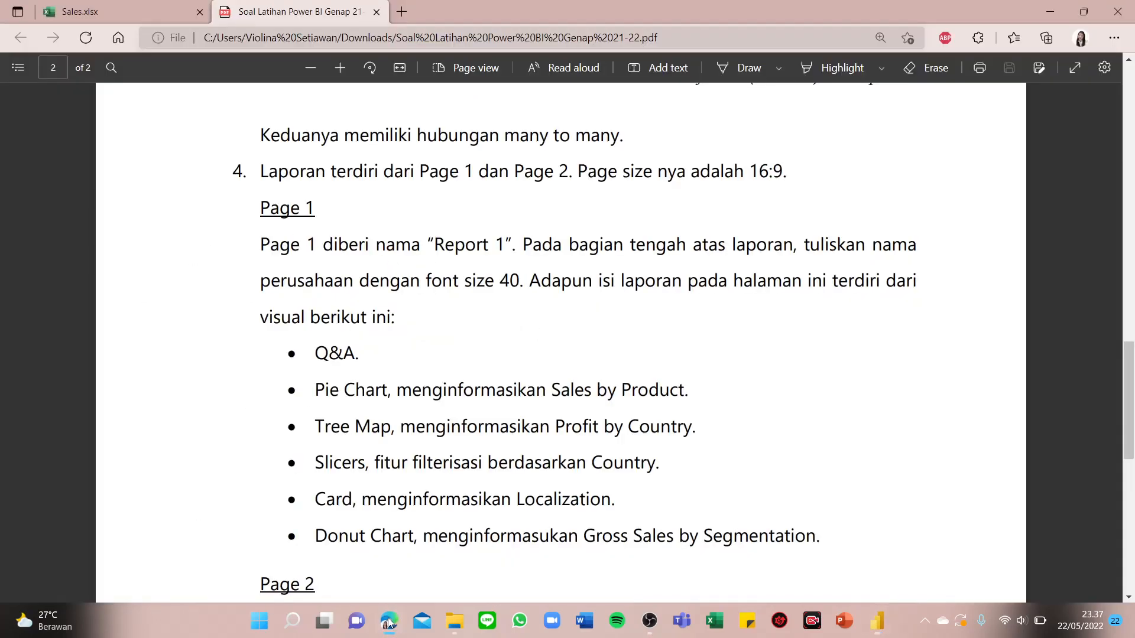
{"action": "left_click", "coordinate": [389, 621]}
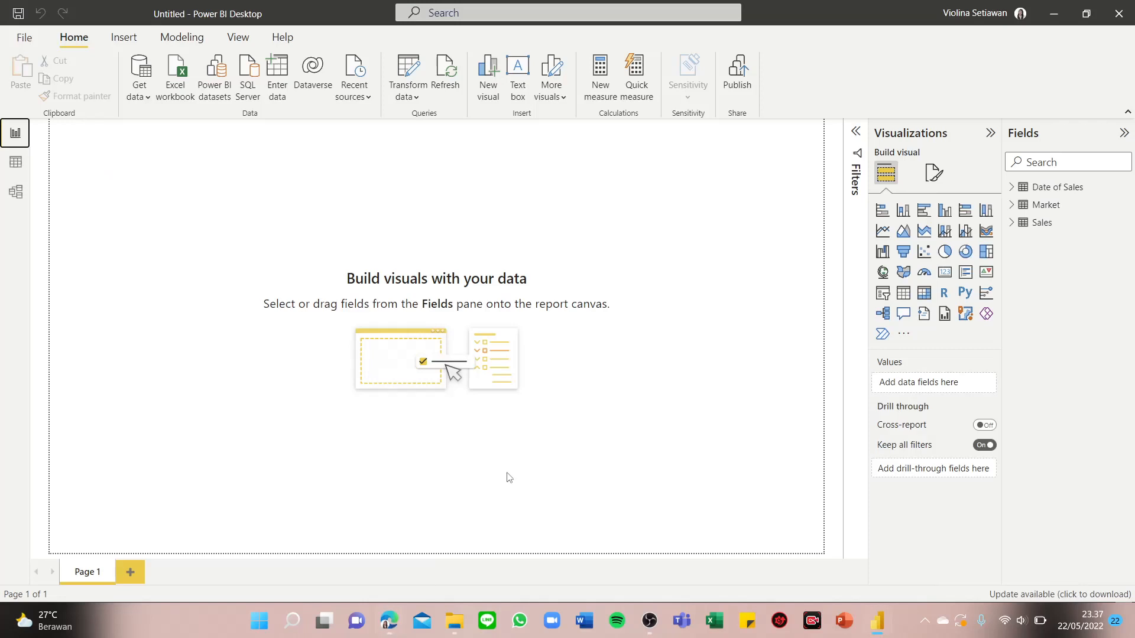
Step: Check Page 1's page information and canvas settings for the 16:9 type, and return to the visual-building options
{"action": "left_click", "coordinate": [933, 173]}
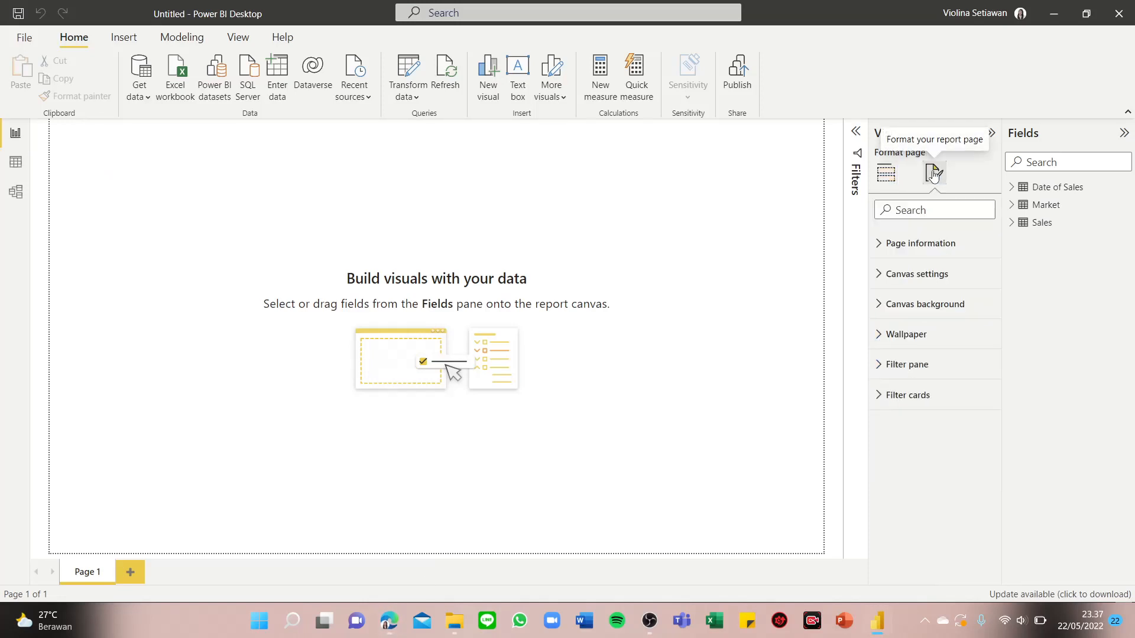
{"action": "left_click", "coordinate": [876, 247]}
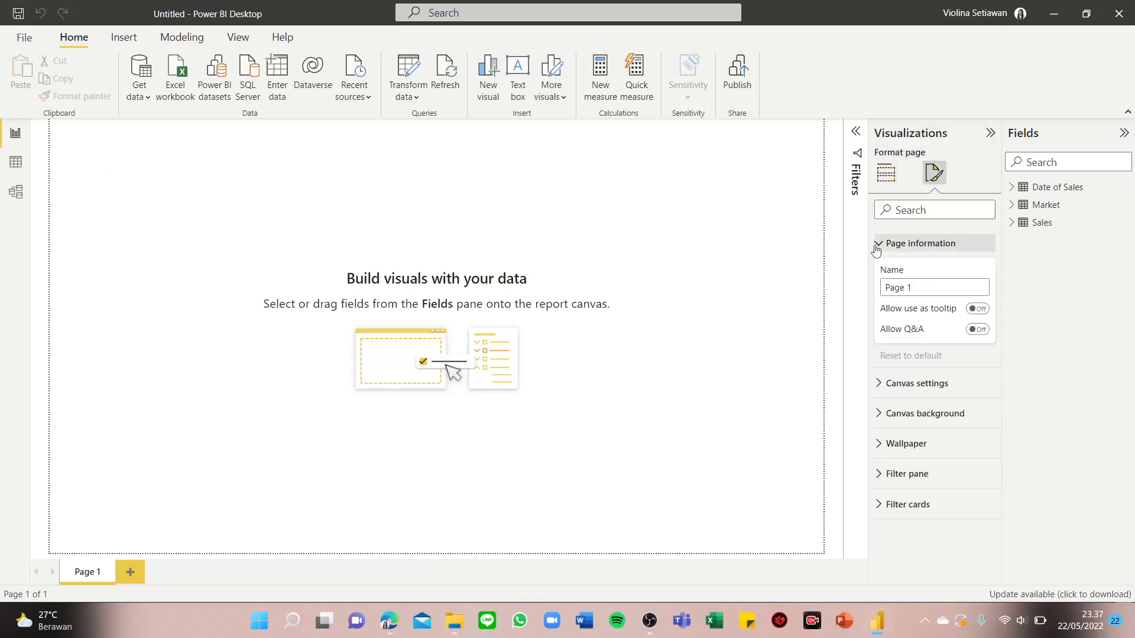
{"action": "left_click", "coordinate": [879, 390]}
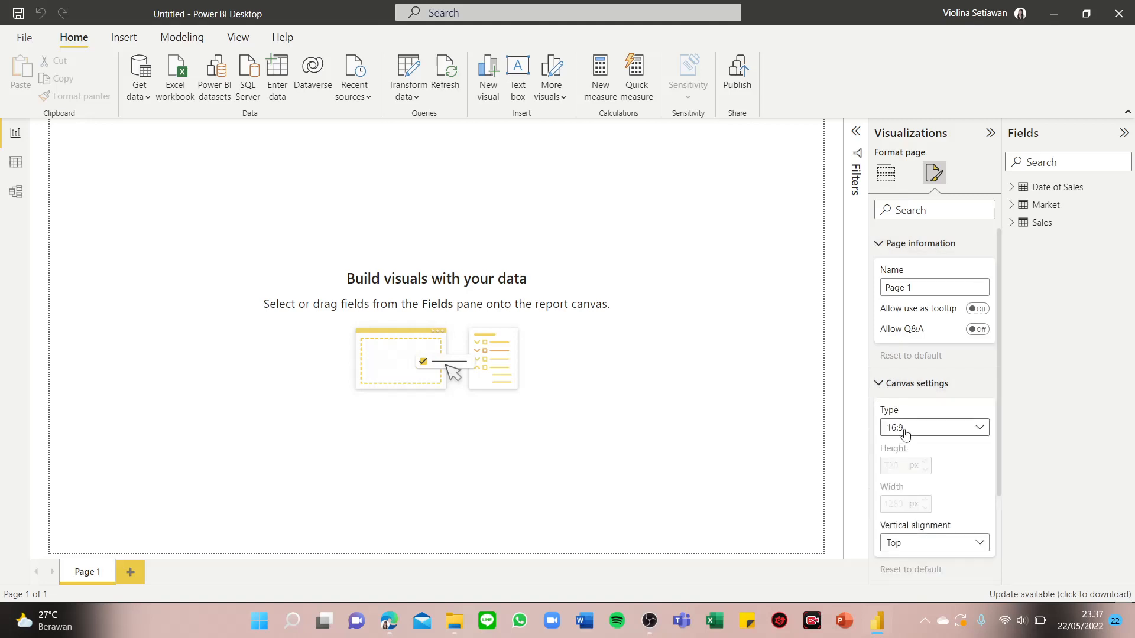
{"action": "scroll", "coordinate": [904, 425], "scroll_direction": "down", "scroll_amount": 3}
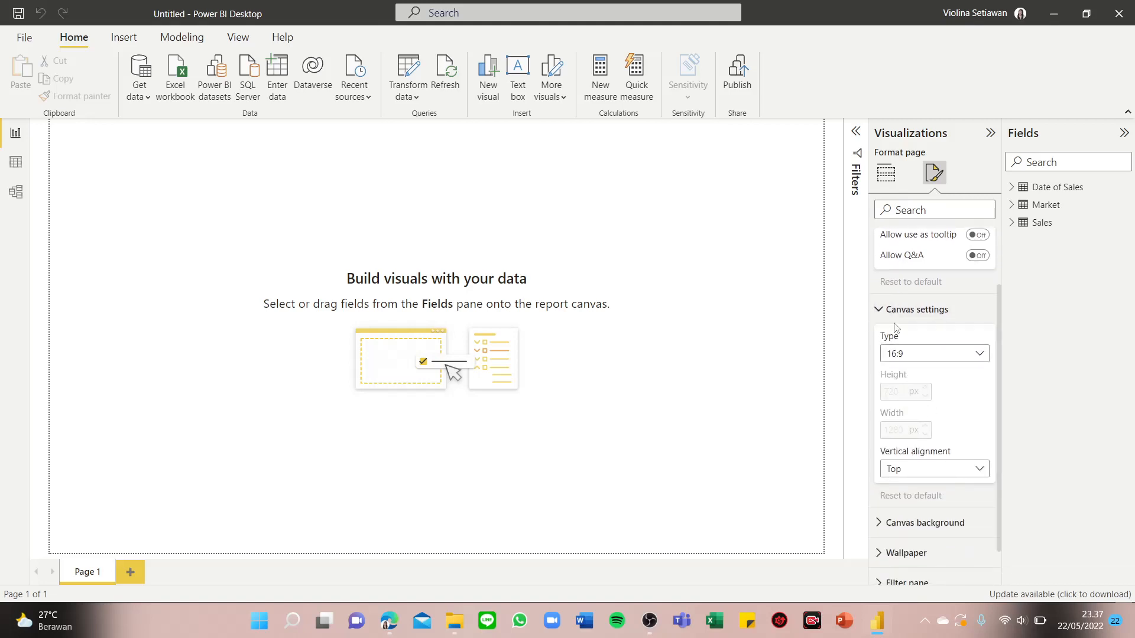
{"action": "left_click", "coordinate": [937, 358]}
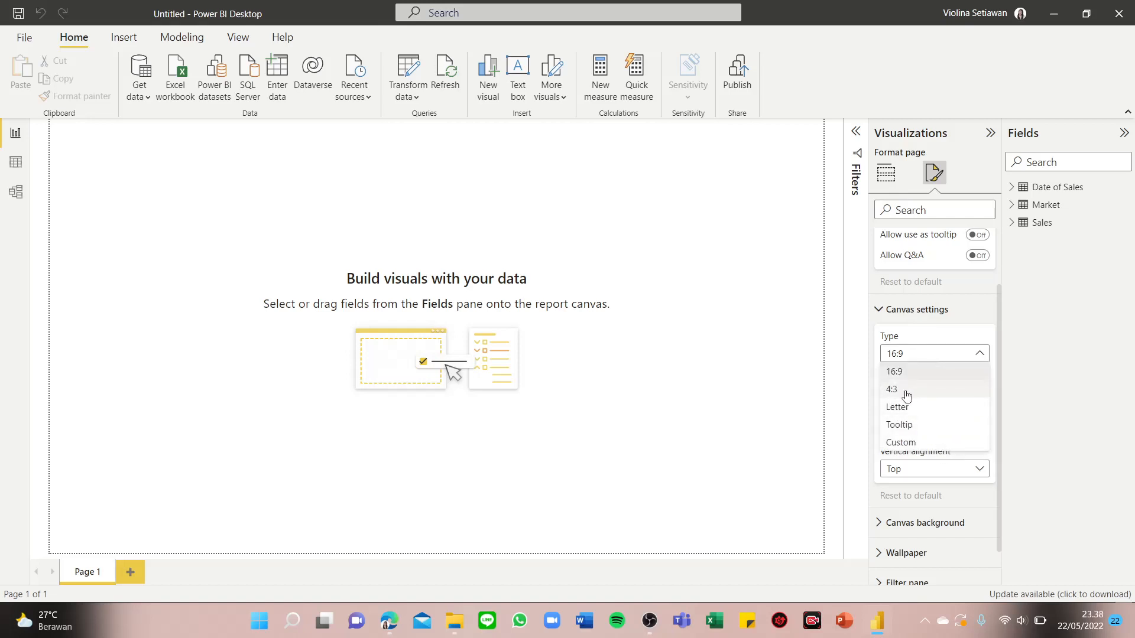
{"action": "left_click", "coordinate": [916, 353]}
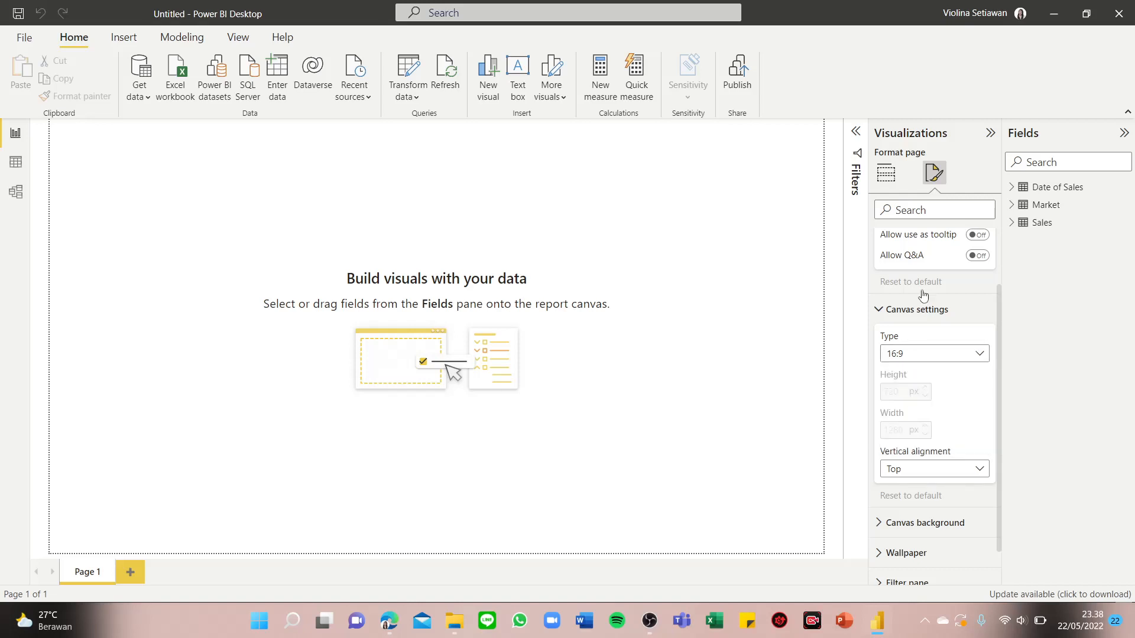
{"action": "left_click", "coordinate": [883, 182]}
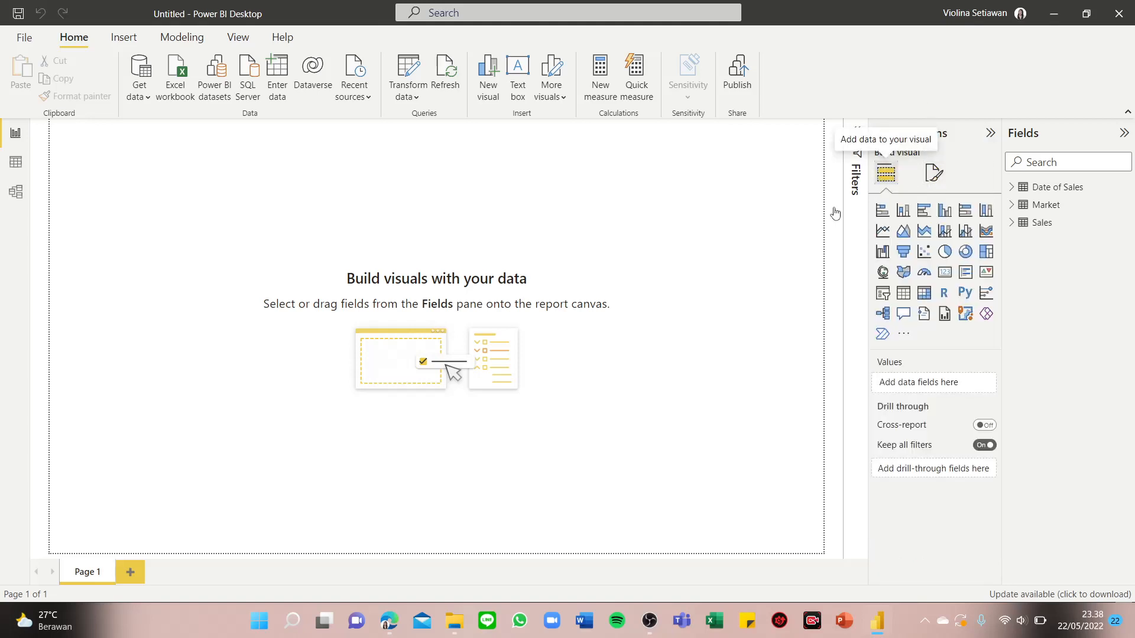
Step: Check the Page 1 requirements in the exercise PDF, and rename the report page in Power BI Desktop as "Report 1"
{"action": "left_click", "coordinate": [395, 621]}
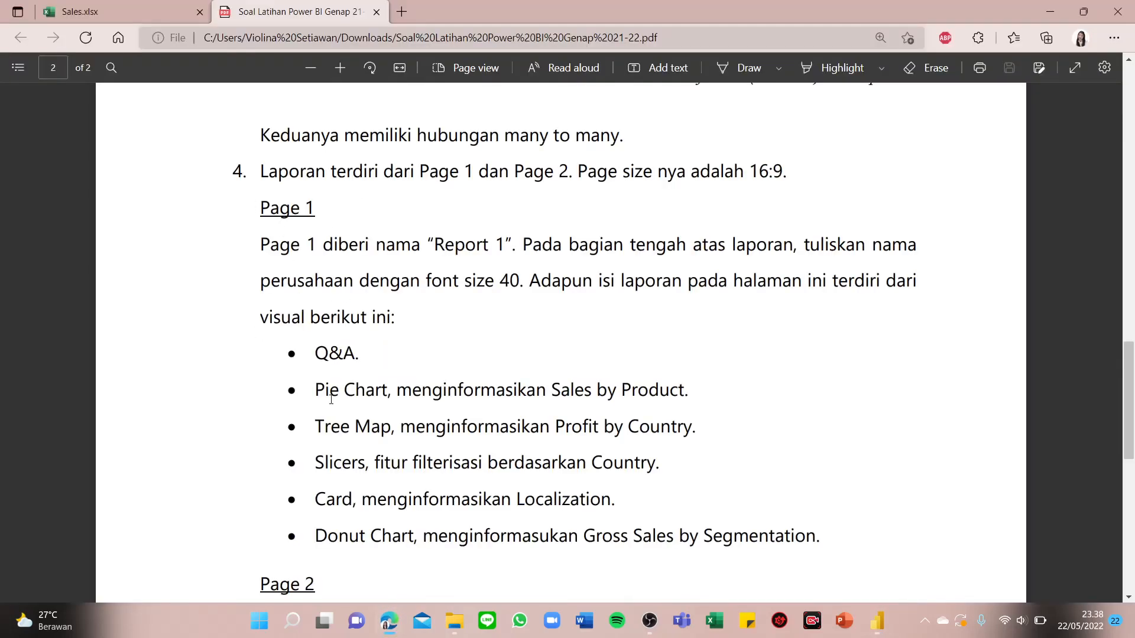
{"action": "scroll", "coordinate": [328, 271], "scroll_direction": "down", "scroll_amount": 1}
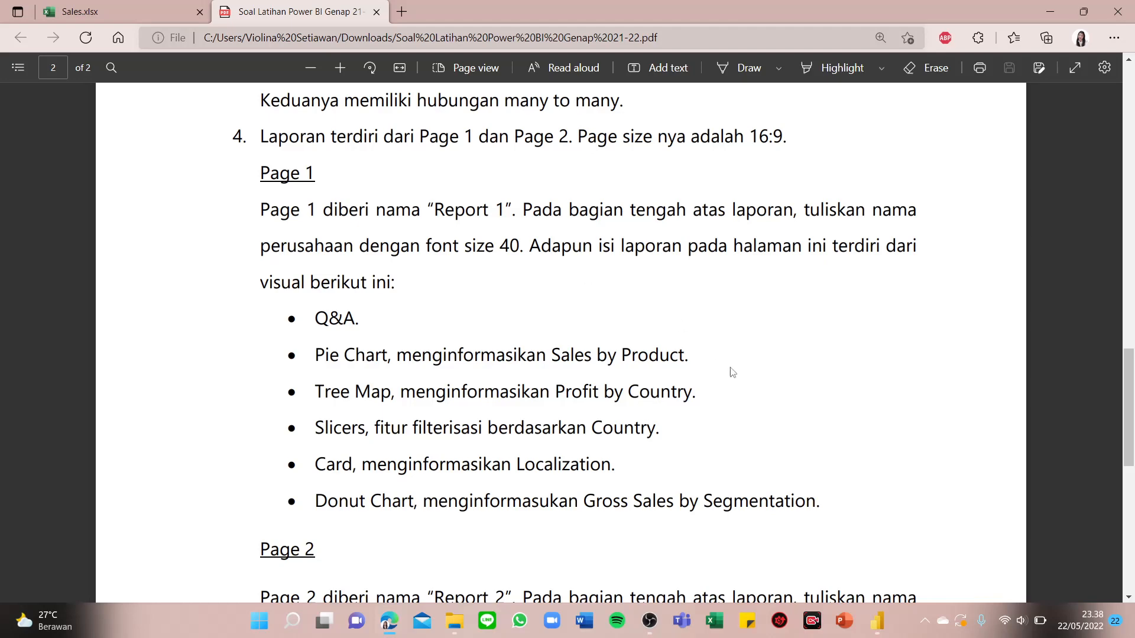
{"action": "left_click", "coordinate": [888, 633]}
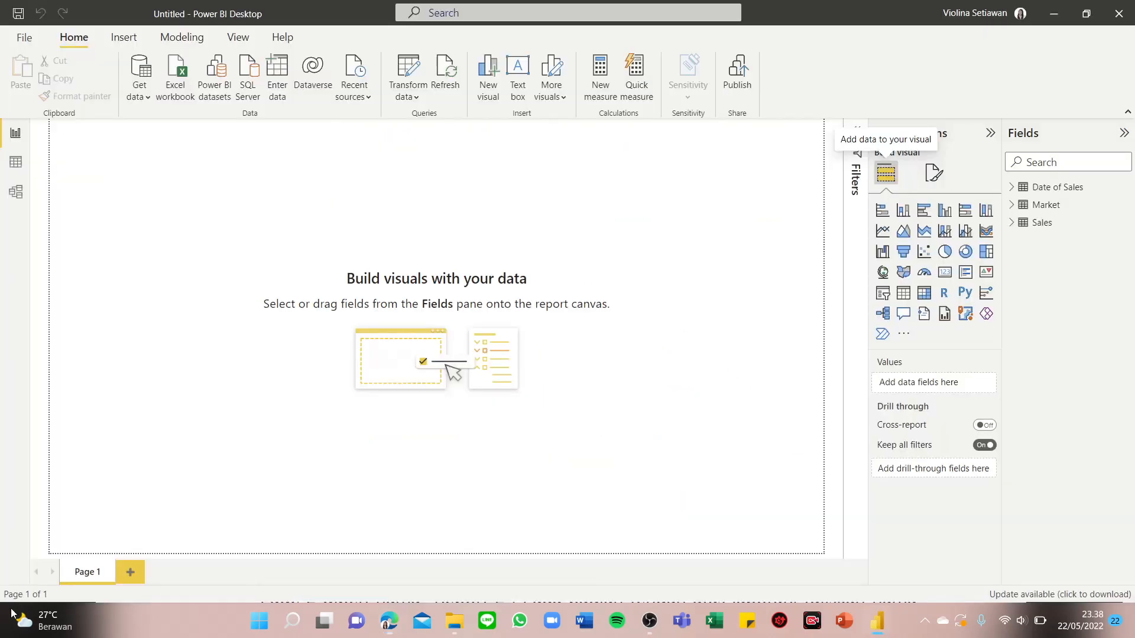
{"action": "double_click", "coordinate": [81, 570]}
{"action": "key", "text": "BackSpace"}
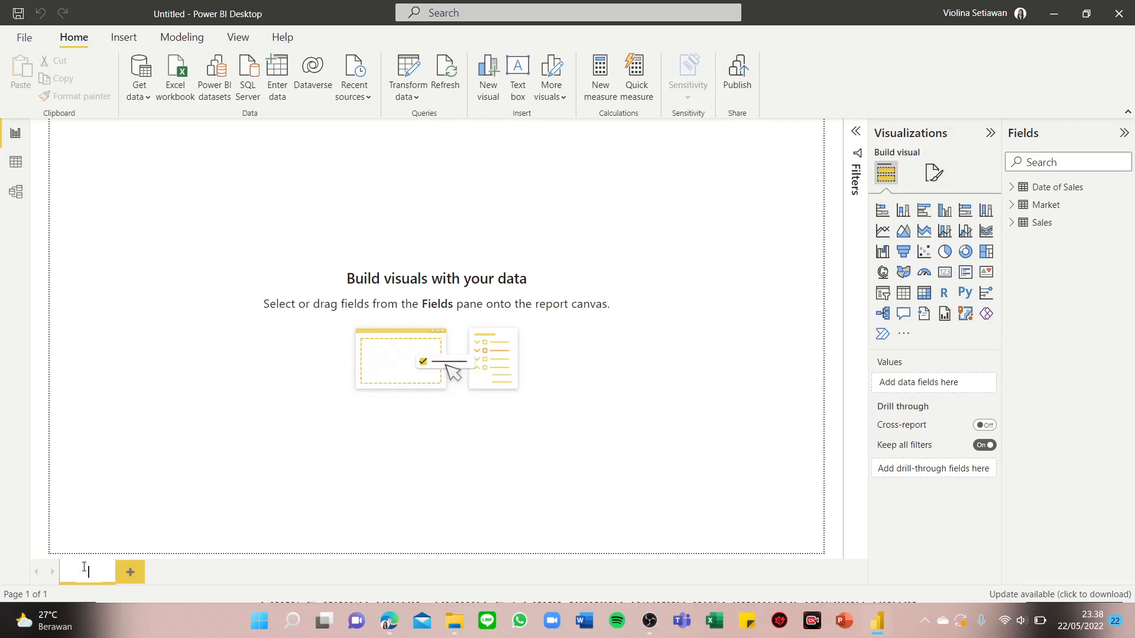
{"action": "type", "text": "Report 1"}
{"action": "key", "text": "Return"}
Step: Look up the company name in the exercise PDF, and add a text box to Report 1 reading "Brave Production" at font size 40
{"action": "left_click", "coordinate": [393, 625]}
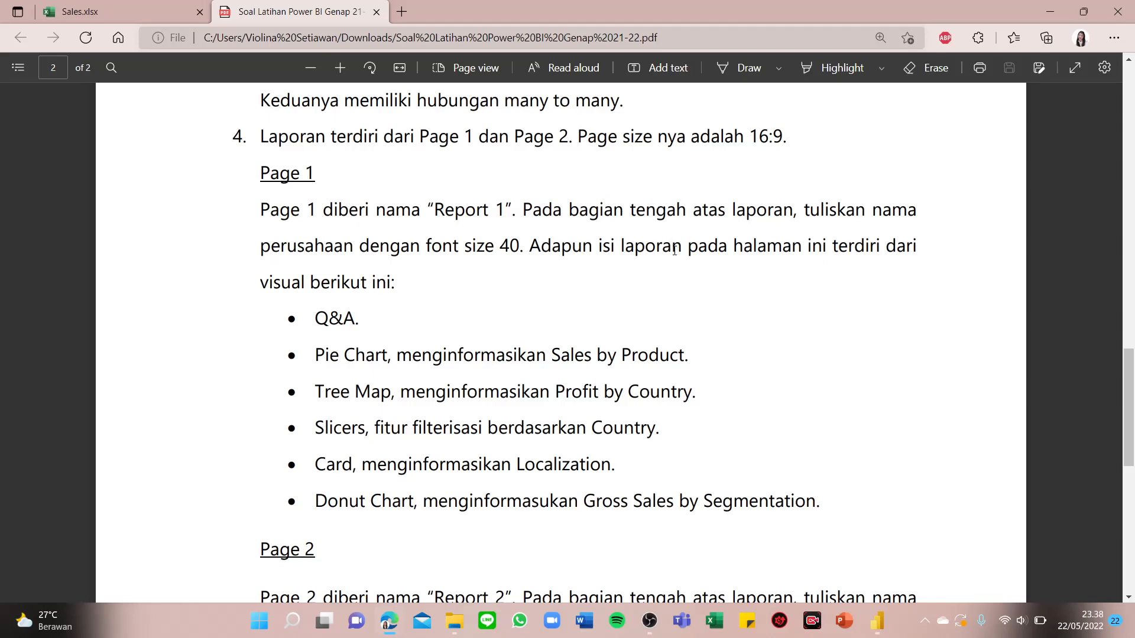
{"action": "scroll", "coordinate": [697, 308], "scroll_direction": "up", "scroll_amount": 6}
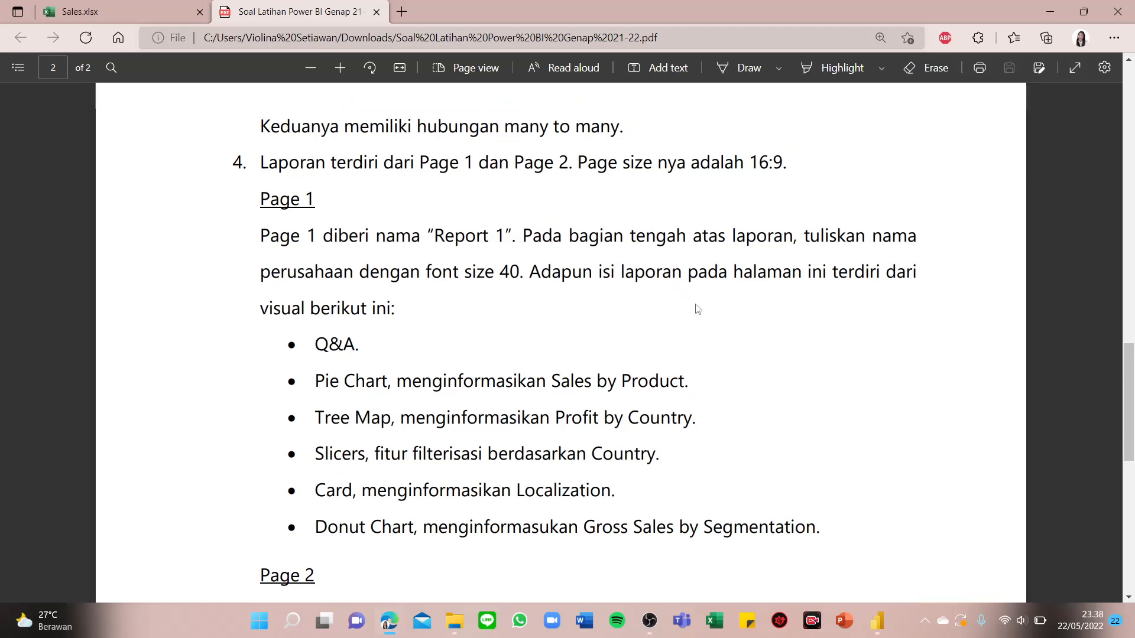
{"action": "scroll", "coordinate": [697, 308], "scroll_direction": "up", "scroll_amount": 10}
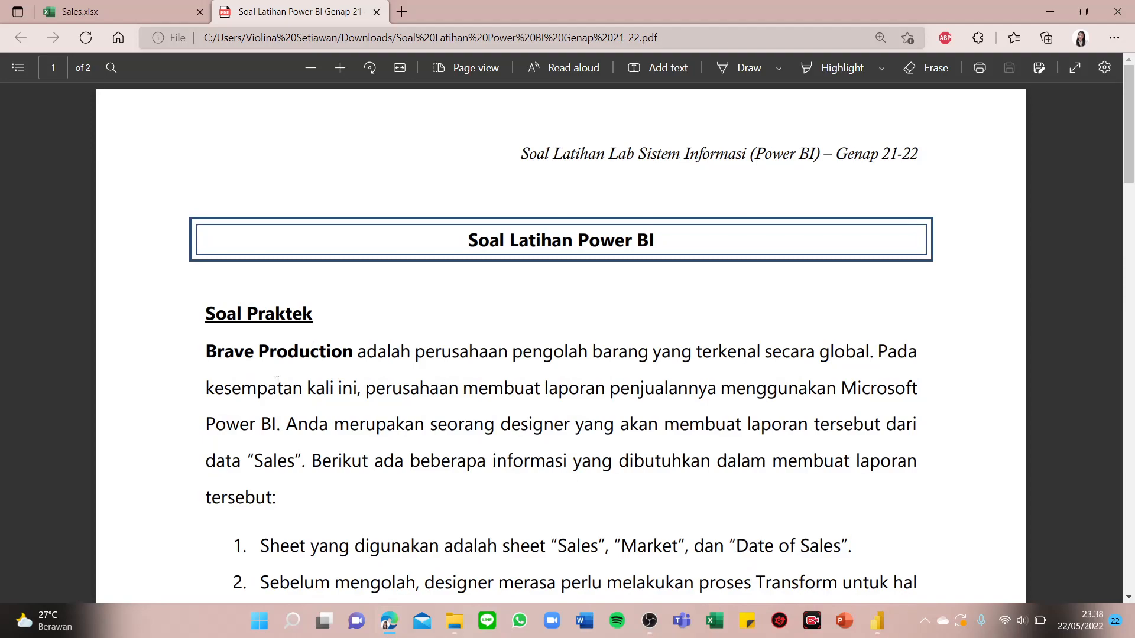
{"action": "scroll", "coordinate": [250, 407], "scroll_direction": "down", "scroll_amount": 16}
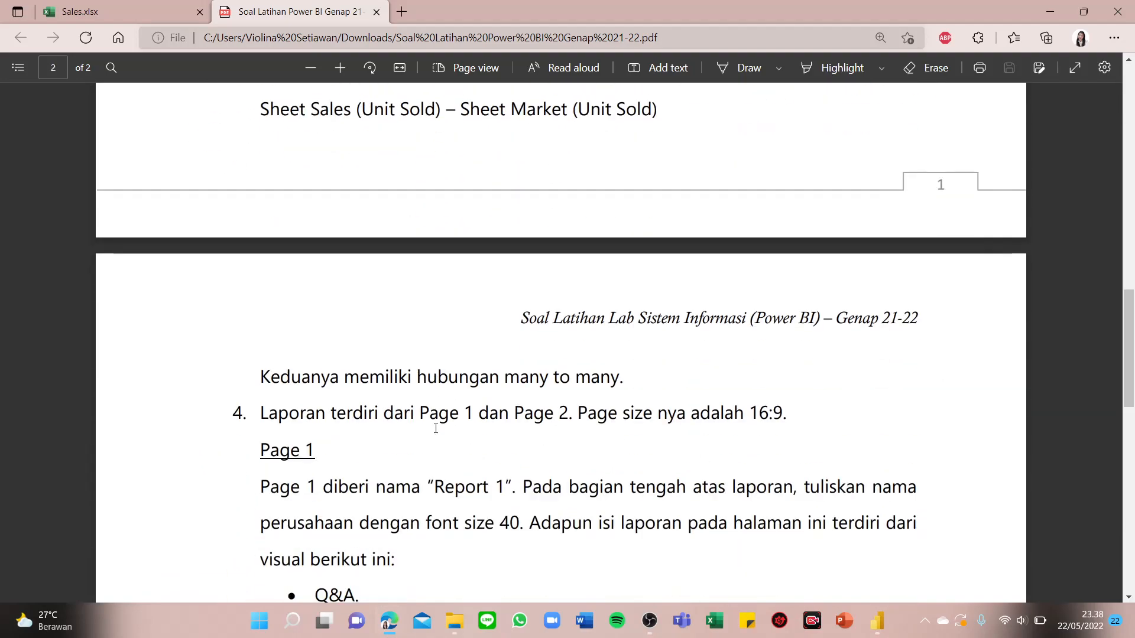
{"action": "scroll", "coordinate": [436, 427], "scroll_direction": "down", "scroll_amount": 2}
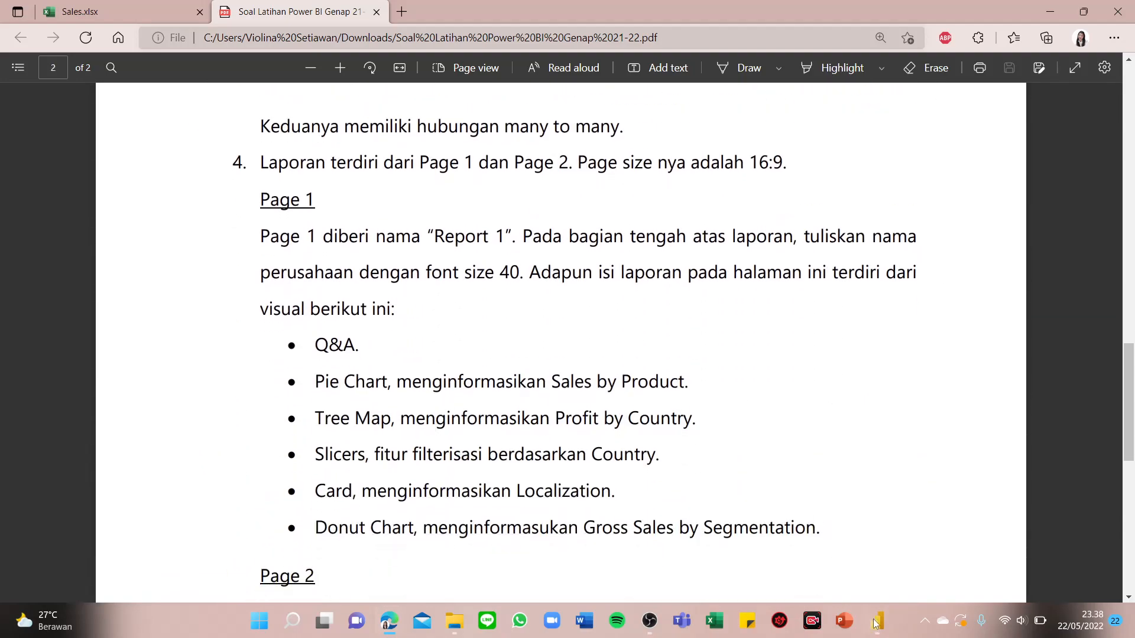
{"action": "left_click", "coordinate": [876, 622]}
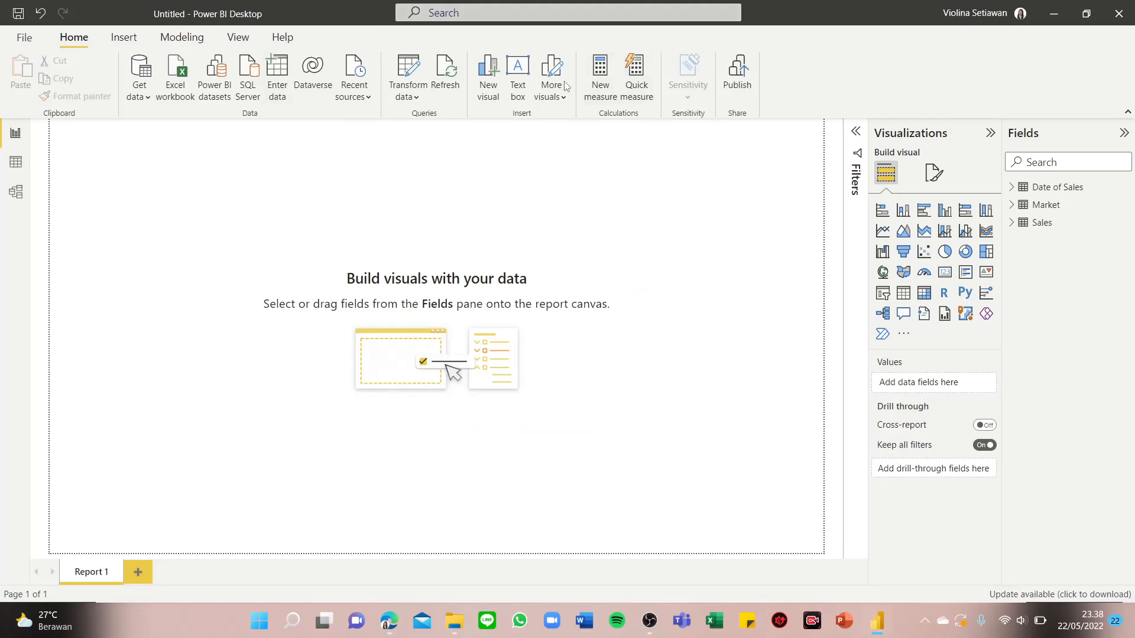
{"action": "left_click", "coordinate": [524, 86]}
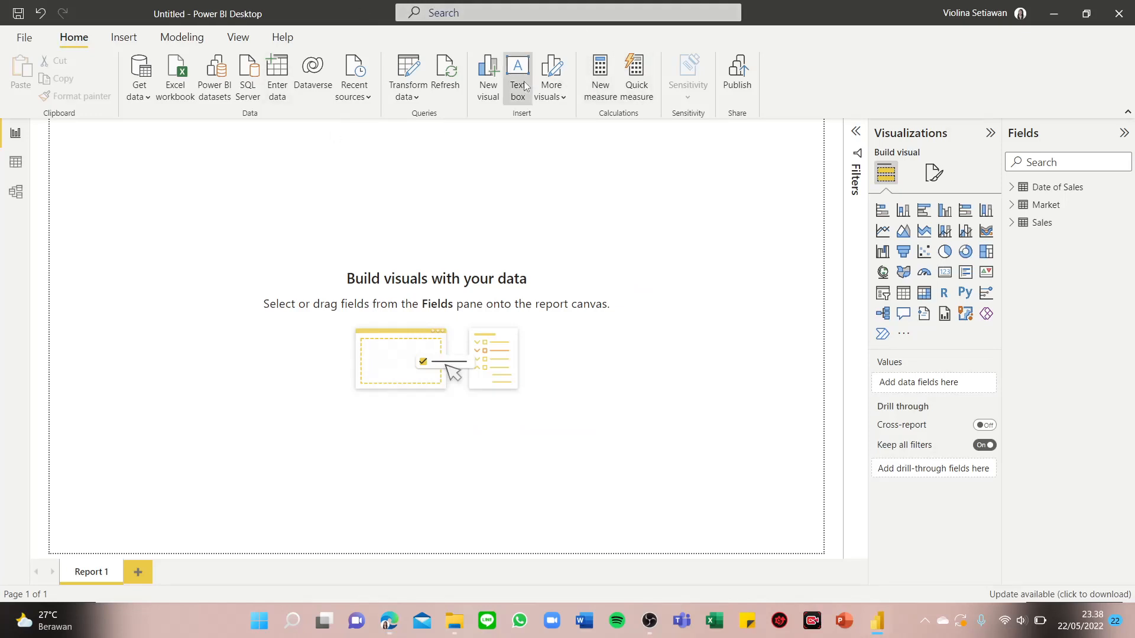
{"action": "left_click", "coordinate": [112, 199]}
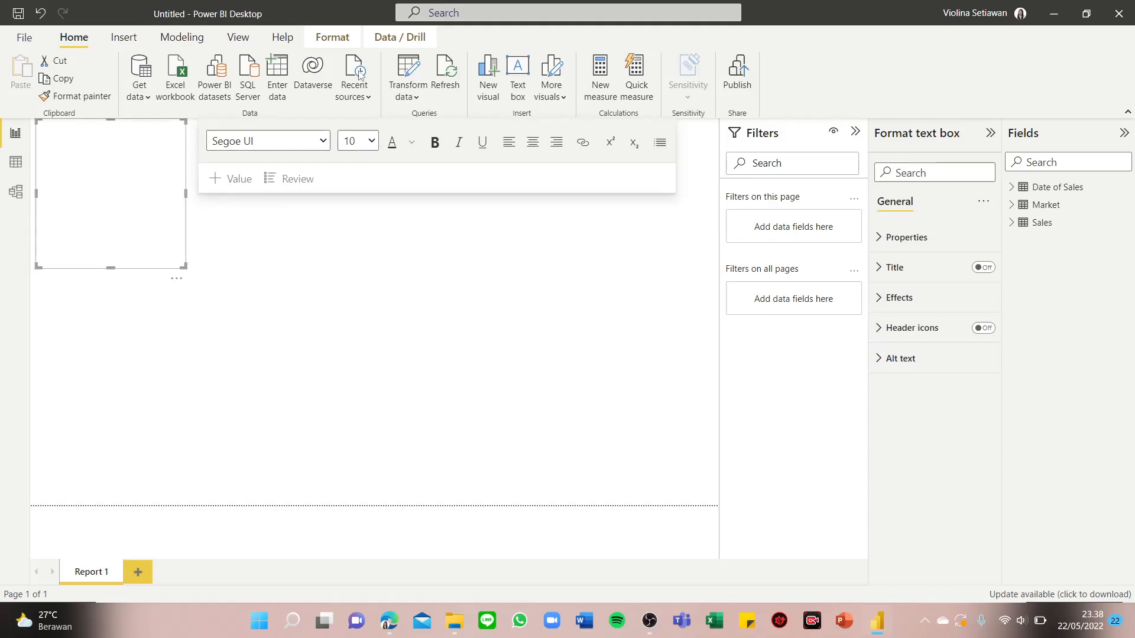
{"action": "left_click", "coordinate": [371, 141]}
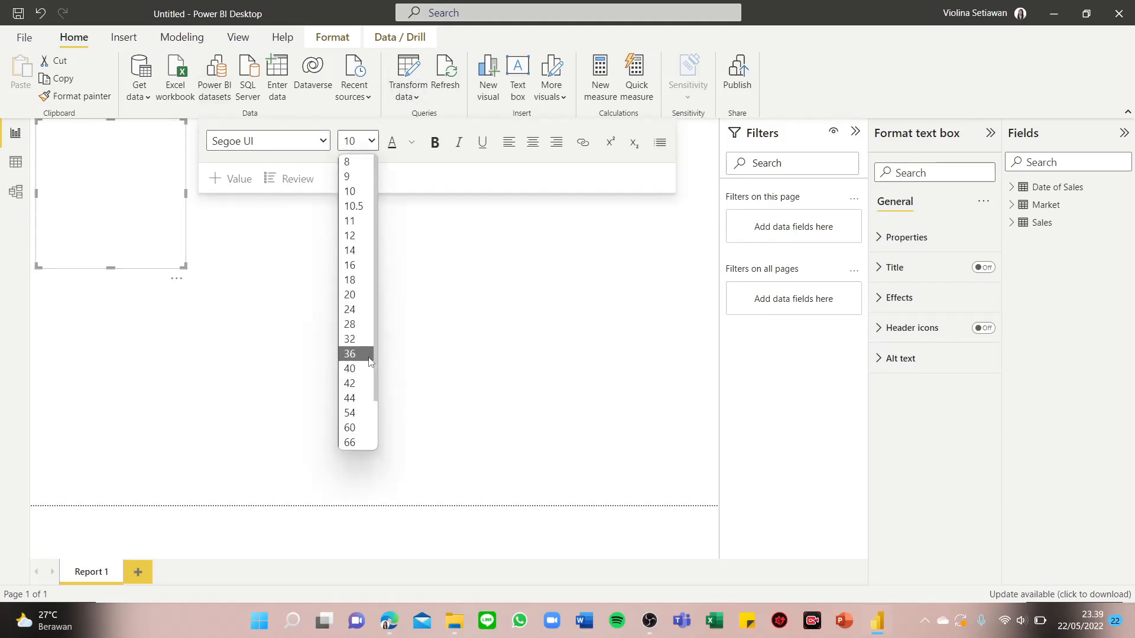
{"action": "left_click", "coordinate": [369, 373]}
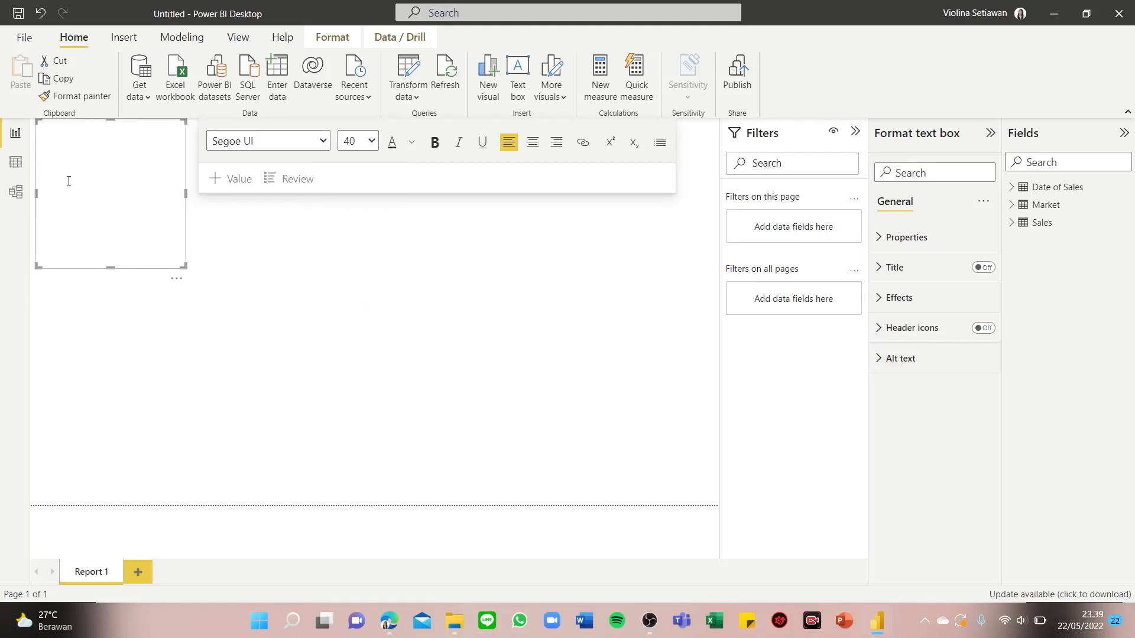
{"action": "type", "text": "Brave Production"}
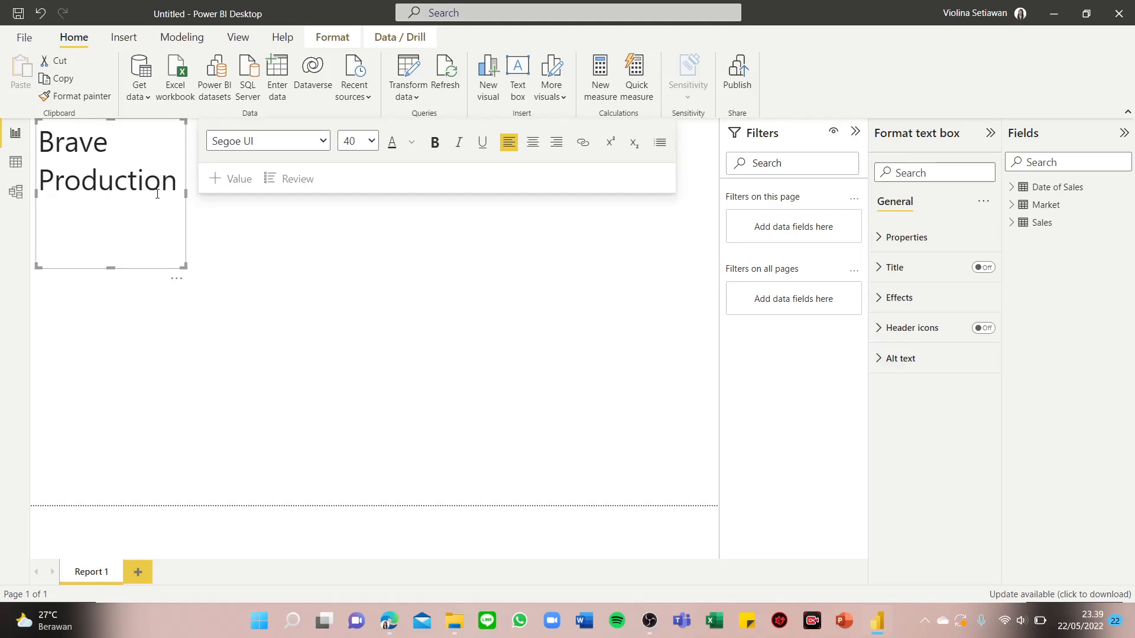
Step: Fit the text box around the company name on one line, centre its text, and place it at the top centre of the page
{"action": "left_click_drag", "start_coordinate": [185, 193], "coordinate": [307, 193]}
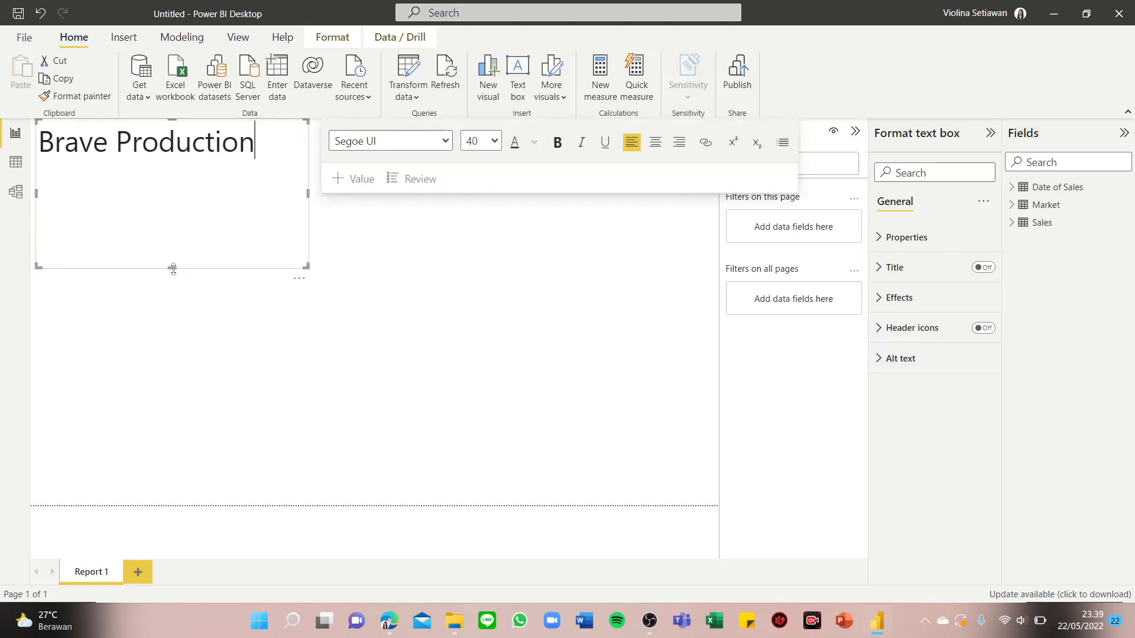
{"action": "left_click_drag", "start_coordinate": [172, 267], "coordinate": [185, 169]}
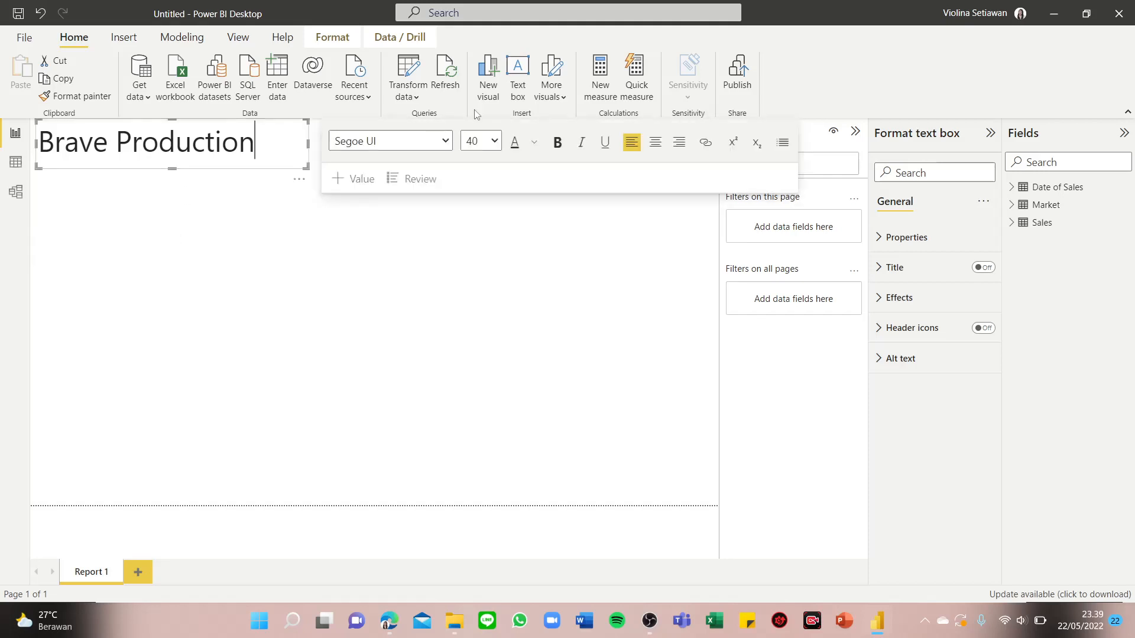
{"action": "left_click", "coordinate": [655, 142]}
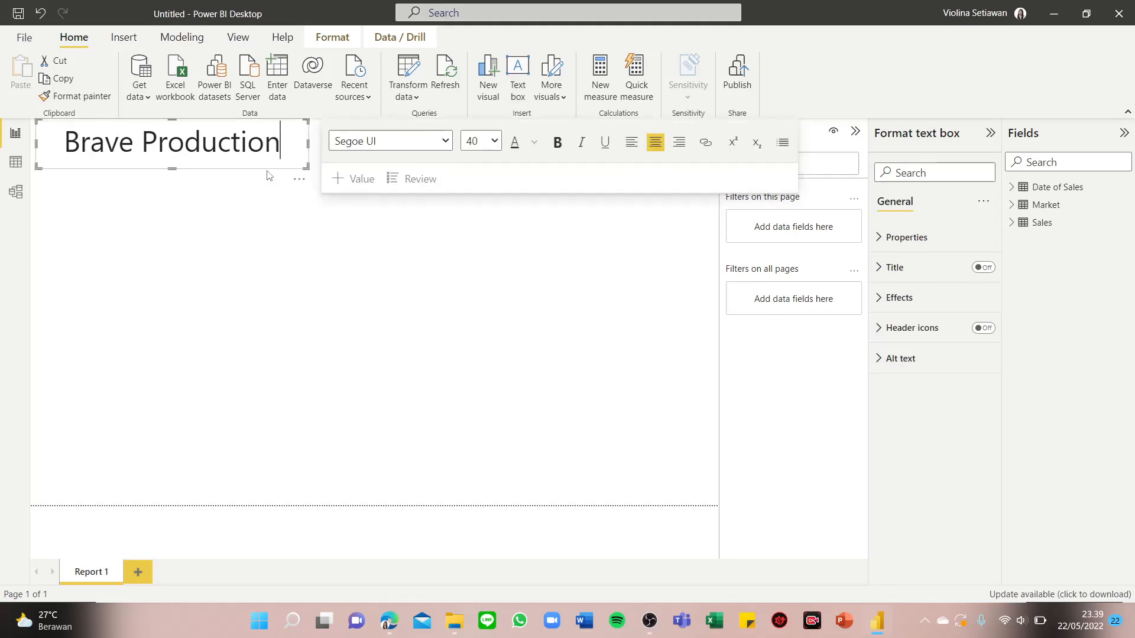
{"action": "left_click_drag", "start_coordinate": [279, 170], "coordinate": [474, 147]}
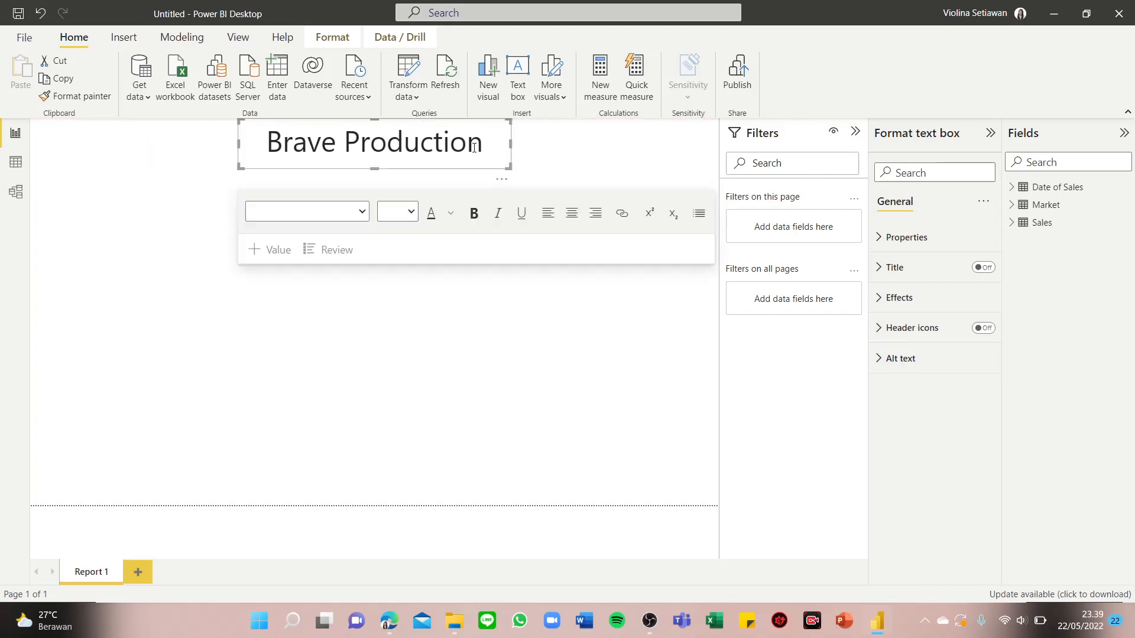
{"action": "left_click", "coordinate": [450, 173]}
{"action": "left_click", "coordinate": [456, 337]}
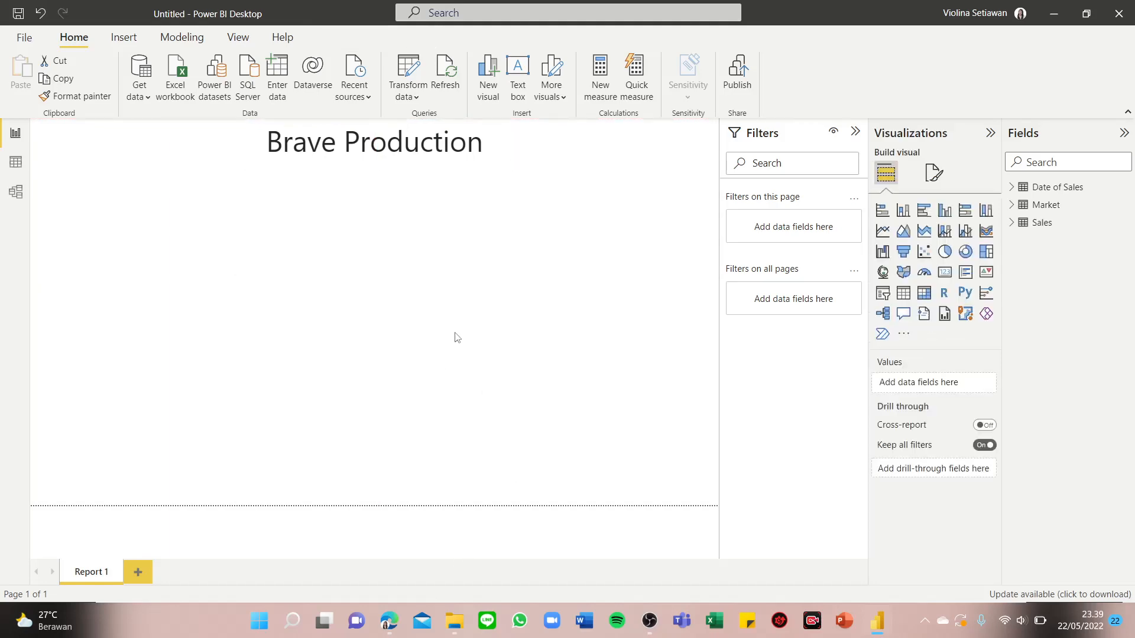
Step: Recheck the title requirements in the exercise PDF, and change the "Brave Production" title's font to Georgia
{"action": "left_click", "coordinate": [389, 622]}
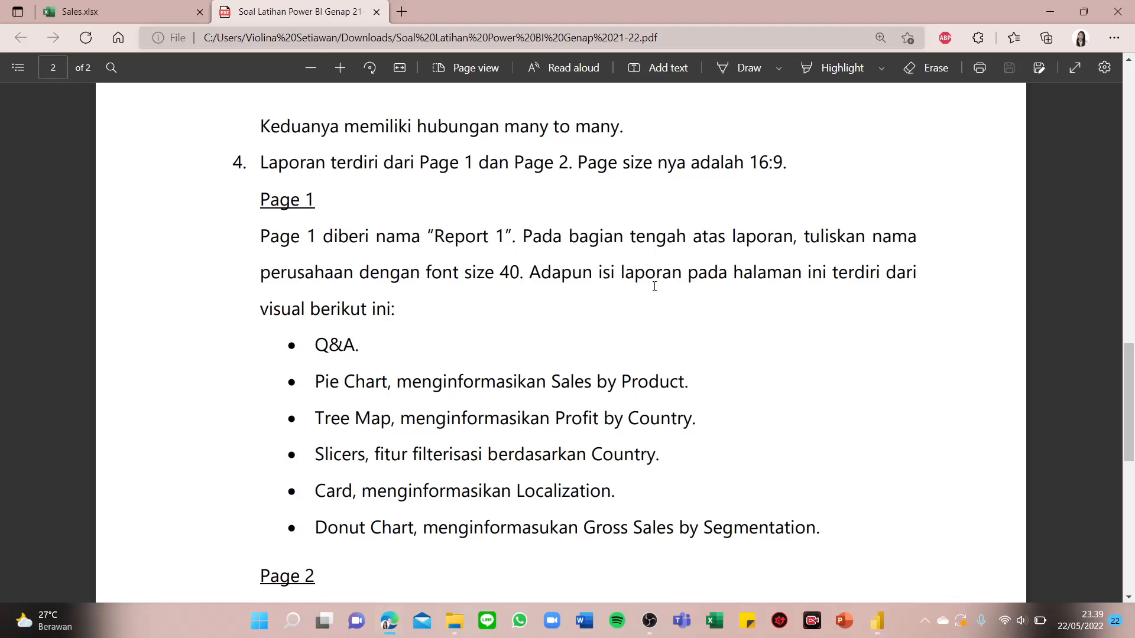
{"action": "left_click", "coordinate": [888, 625]}
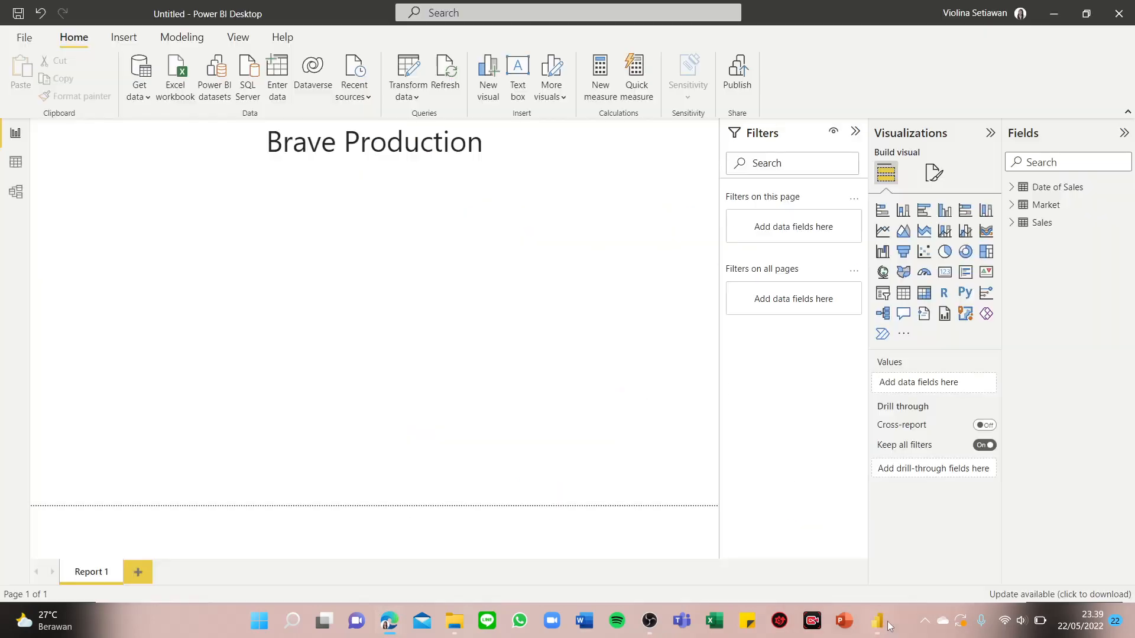
{"action": "left_click", "coordinate": [354, 150]}
{"action": "key", "text": "ctrl+a"}
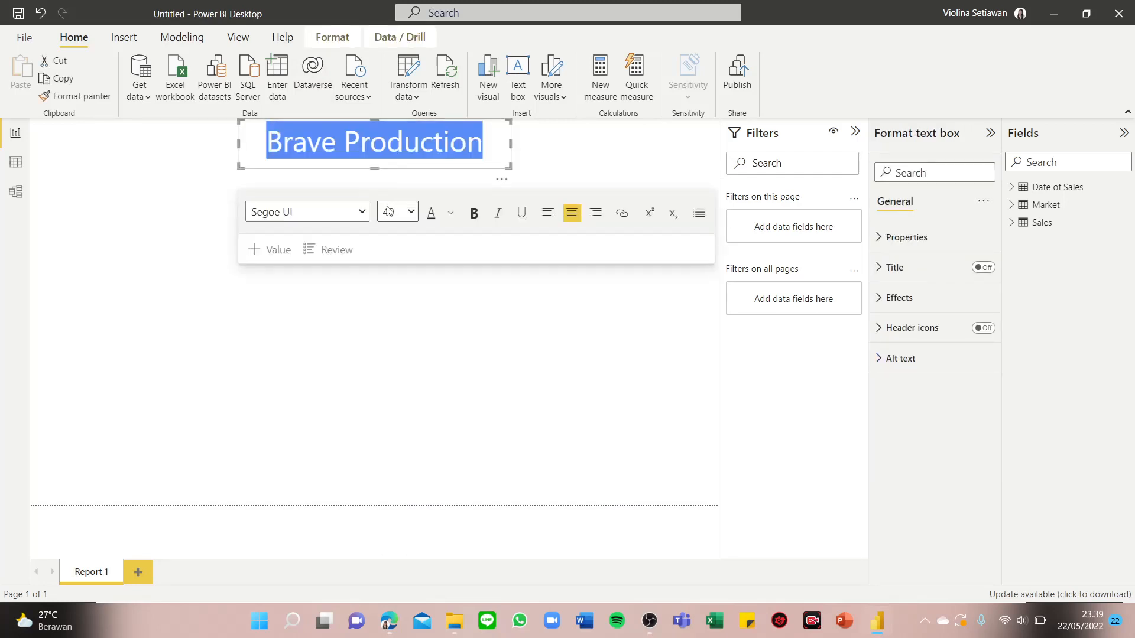
{"action": "left_click", "coordinate": [341, 220]}
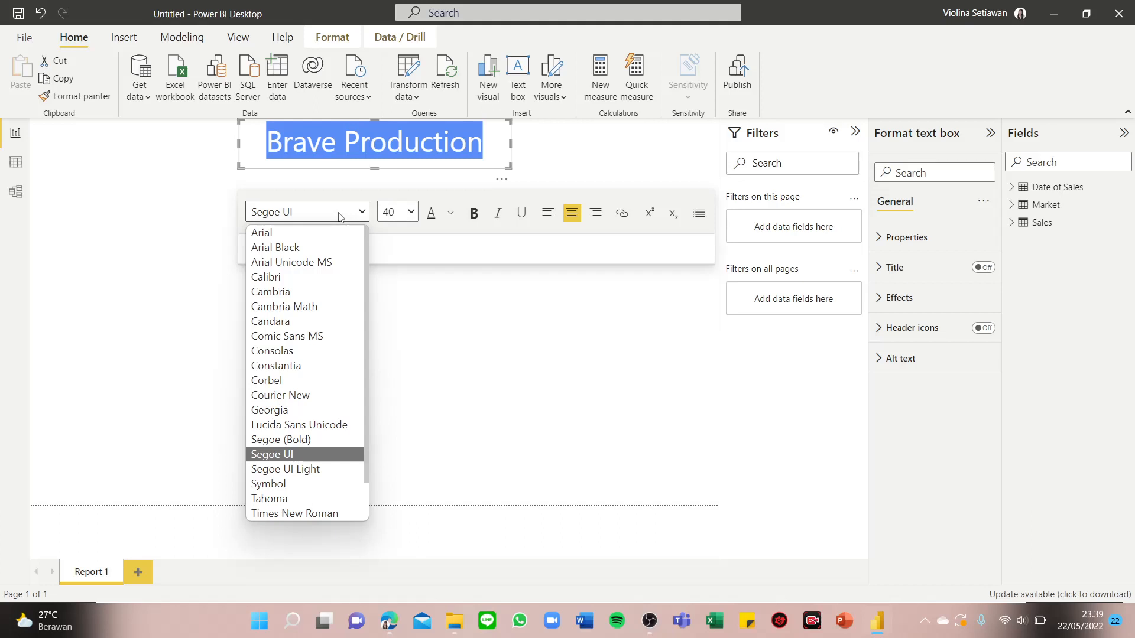
{"action": "left_click", "coordinate": [340, 217]}
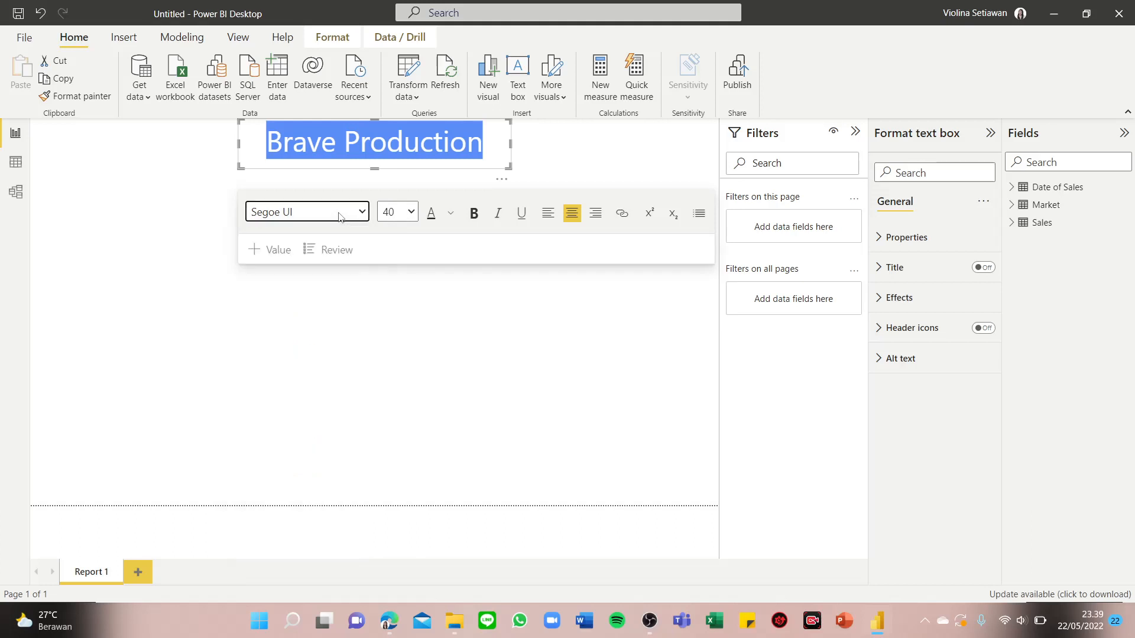
{"action": "left_click", "coordinate": [341, 217]}
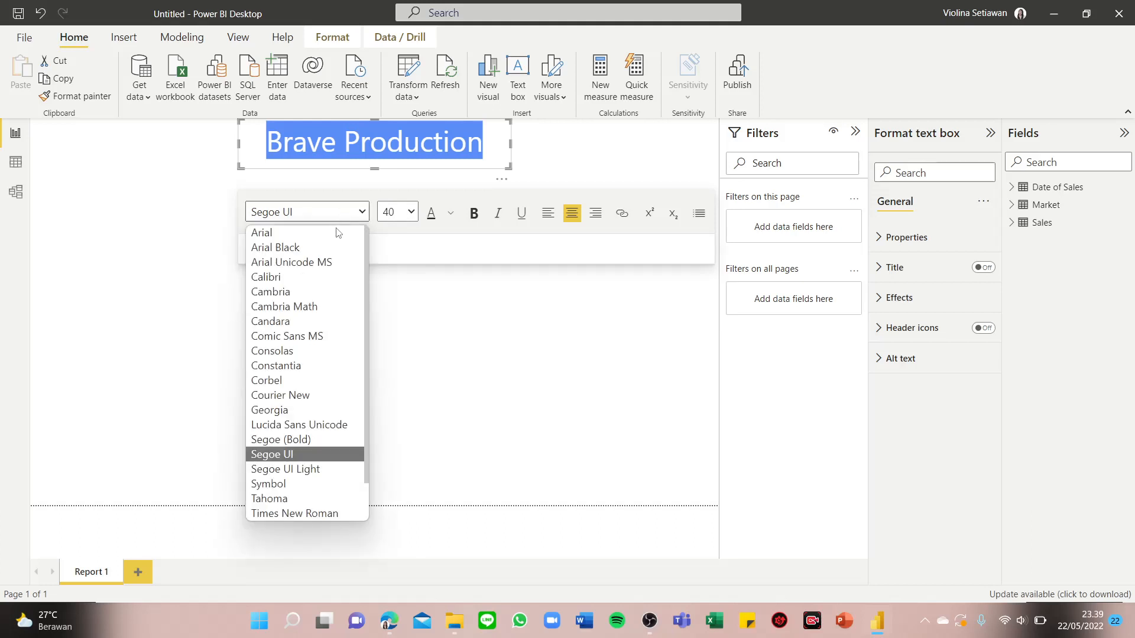
{"action": "left_click", "coordinate": [315, 410]}
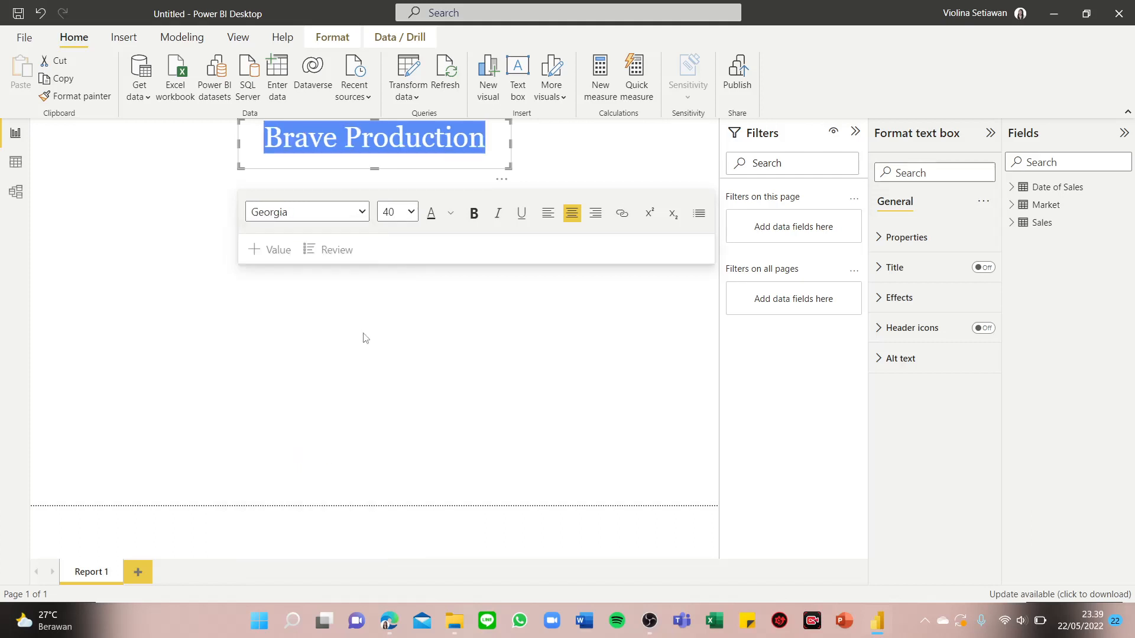
{"action": "left_click", "coordinate": [397, 369]}
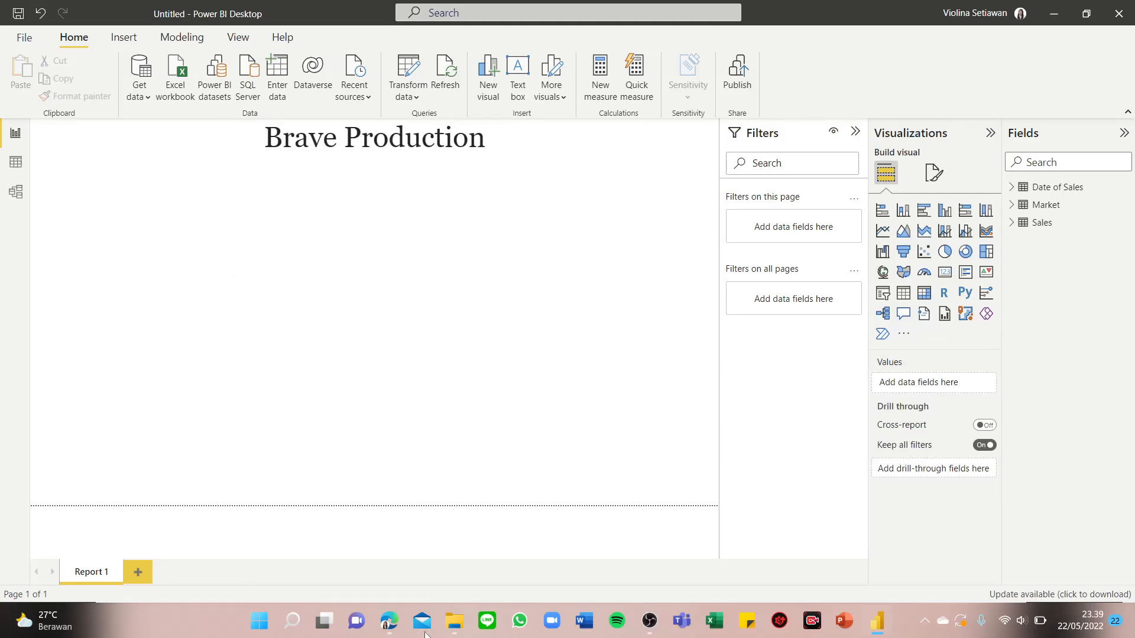
Step: Check the first required visual in the exercise PDF, and add a Q&A visual at the page's upper left, below the title
{"action": "left_click", "coordinate": [385, 627]}
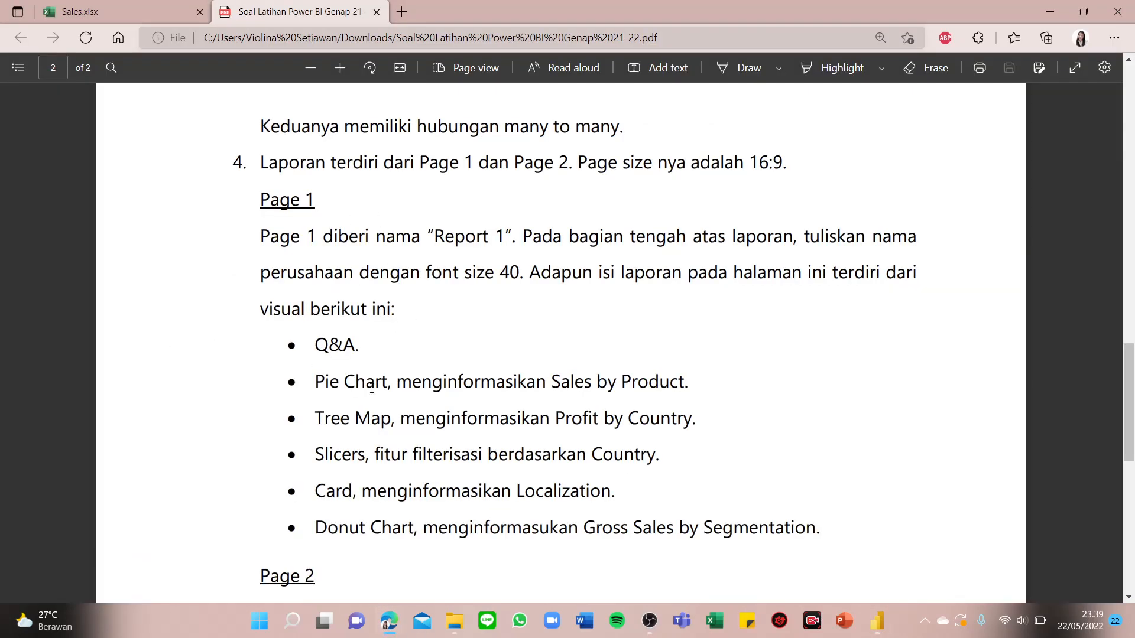
{"action": "left_click", "coordinate": [878, 626]}
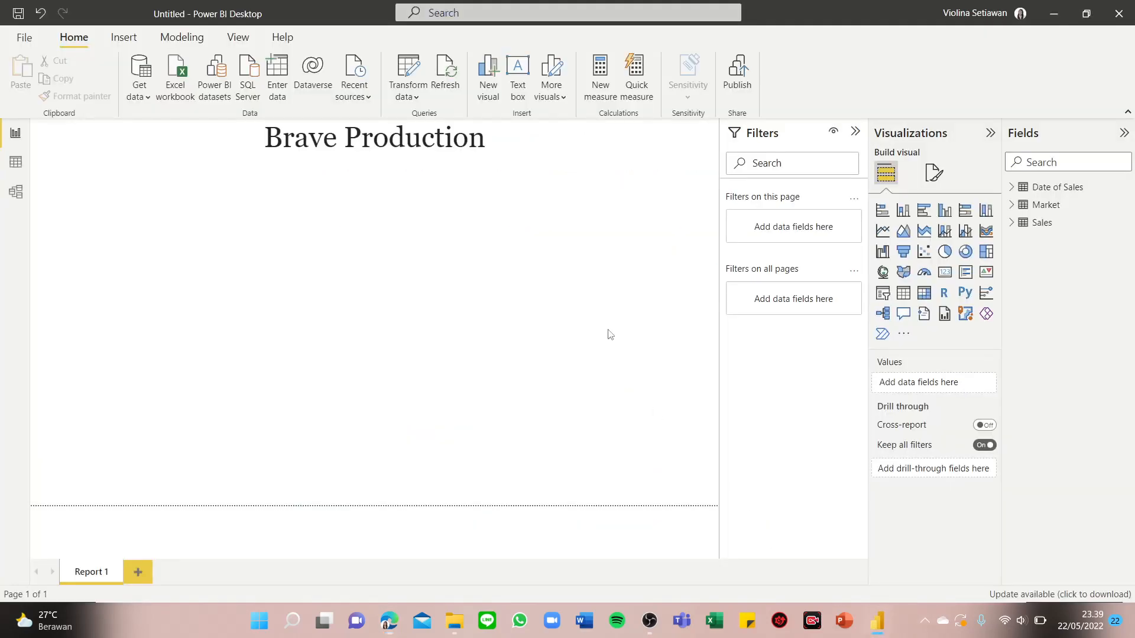
{"action": "left_click", "coordinate": [905, 320]}
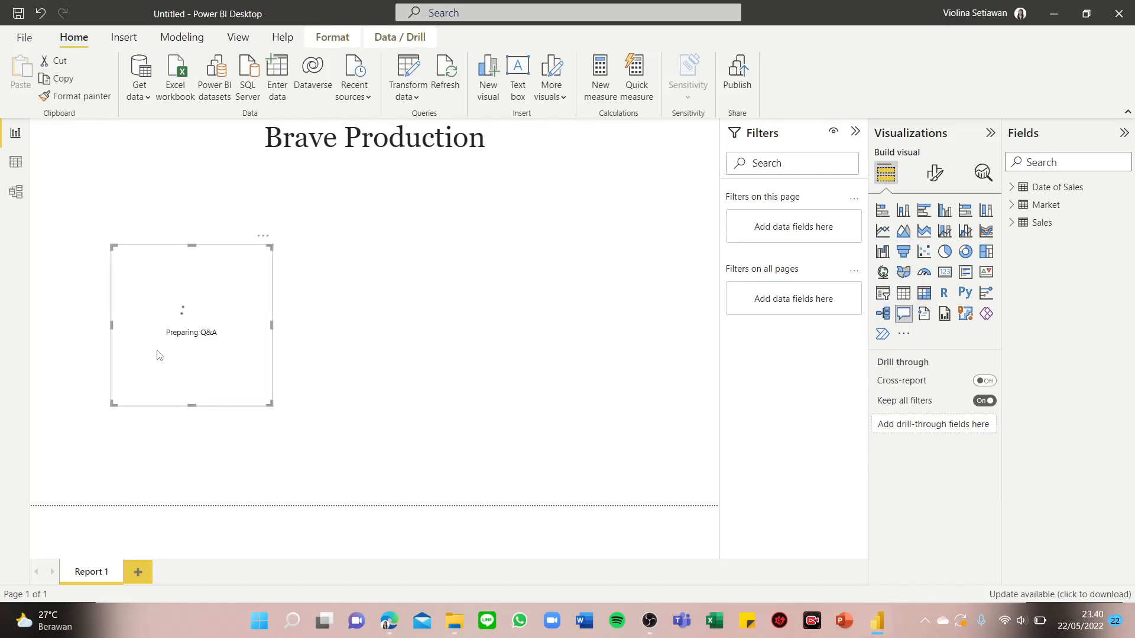
{"action": "left_click", "coordinate": [274, 409]}
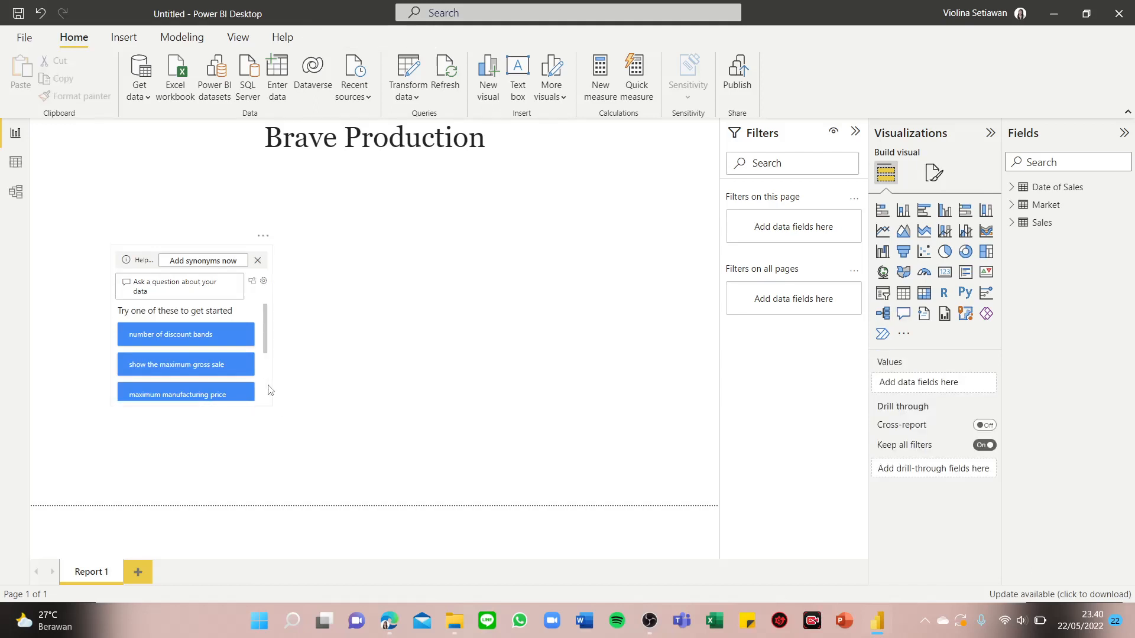
{"action": "left_click_drag", "start_coordinate": [269, 390], "coordinate": [188, 309]}
{"action": "left_click", "coordinate": [270, 358]}
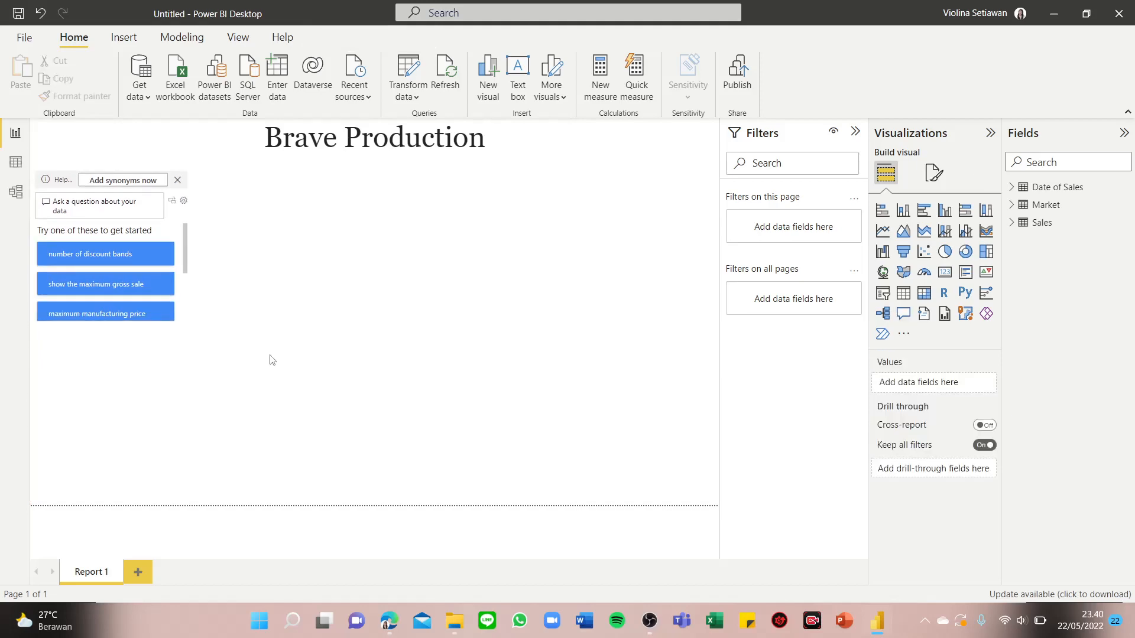
Step: Read the remaining Page 1 visual requirements in the exercise PDF, and return to Power BI Desktop
{"action": "left_click", "coordinate": [390, 620]}
{"action": "scroll", "coordinate": [414, 432], "scroll_direction": "down", "scroll_amount": 2}
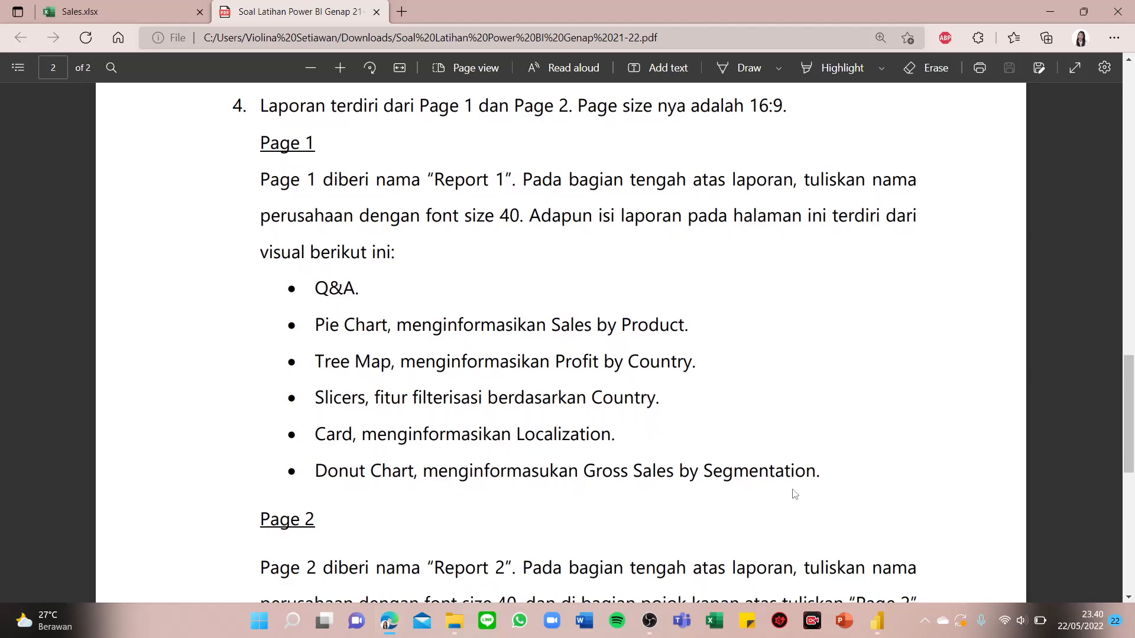
{"action": "left_click", "coordinate": [876, 622]}
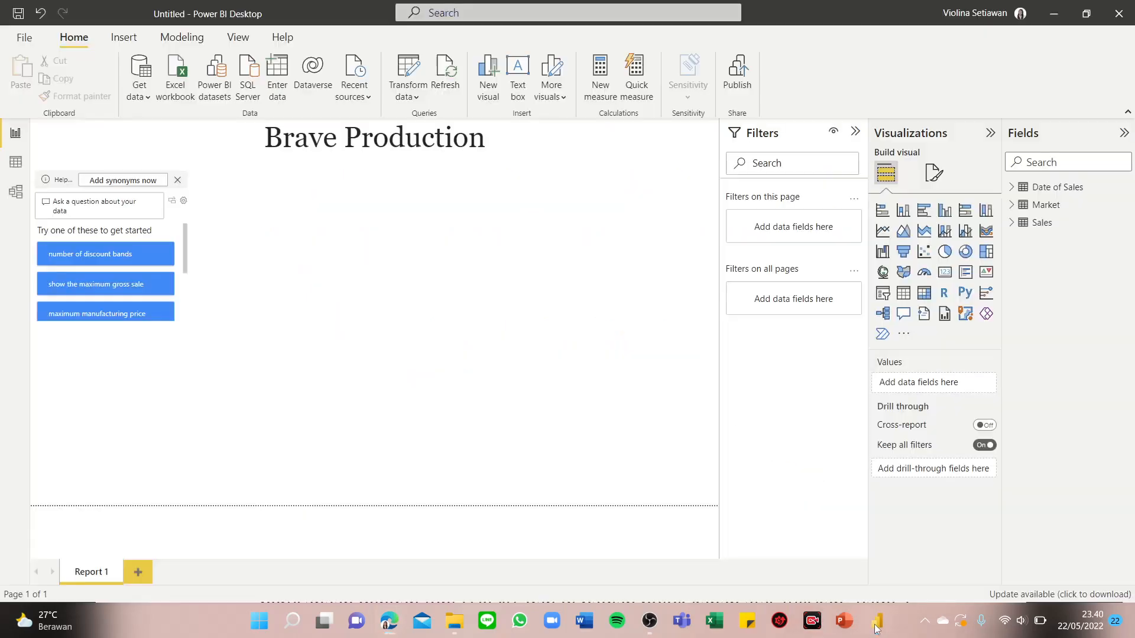
Step: Add a pie chart below the Q&A visual, using the Sales table's Sales as values and Product as legend, as the exercise PDF requires
{"action": "left_click", "coordinate": [944, 254]}
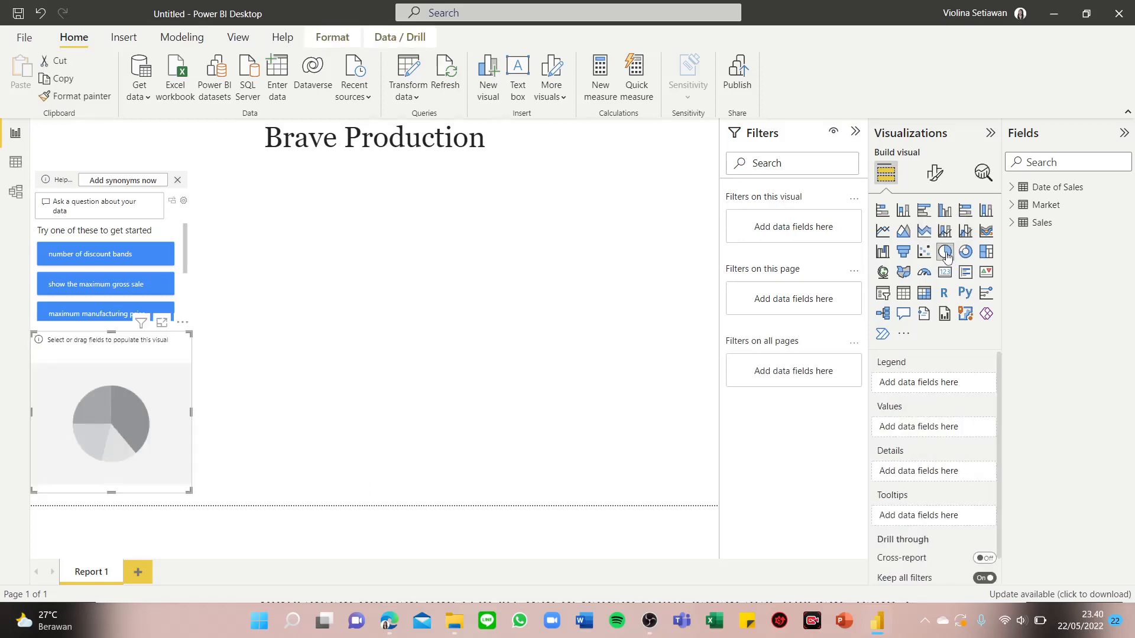
{"action": "left_click", "coordinate": [395, 632]}
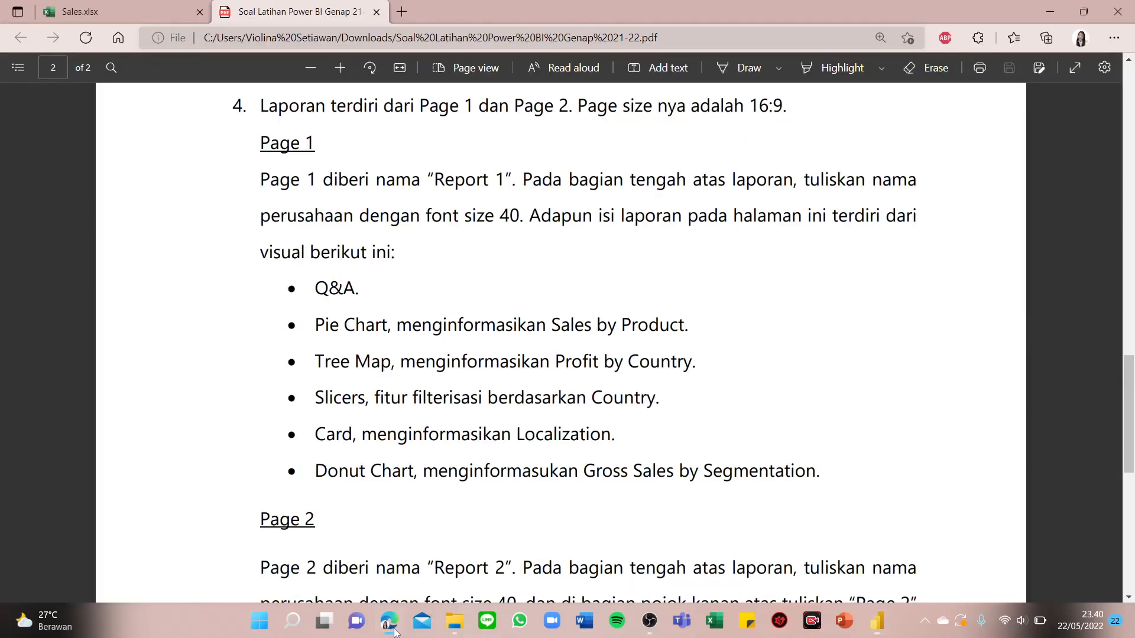
{"action": "left_click", "coordinate": [395, 631]}
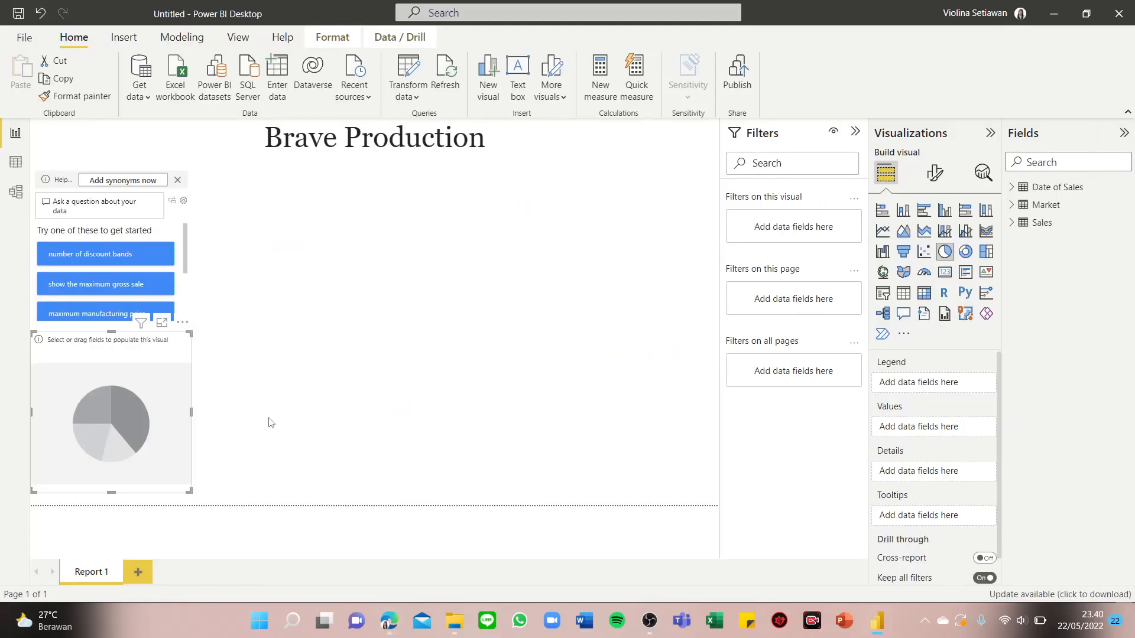
{"action": "left_click", "coordinate": [1012, 225]}
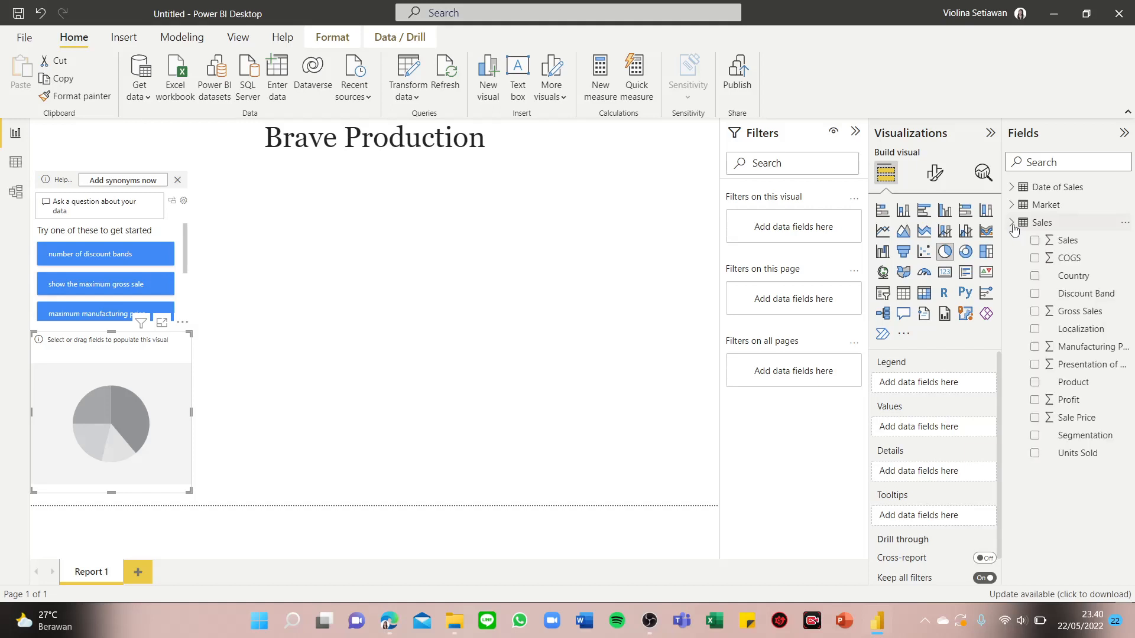
{"action": "left_click", "coordinate": [1012, 205]}
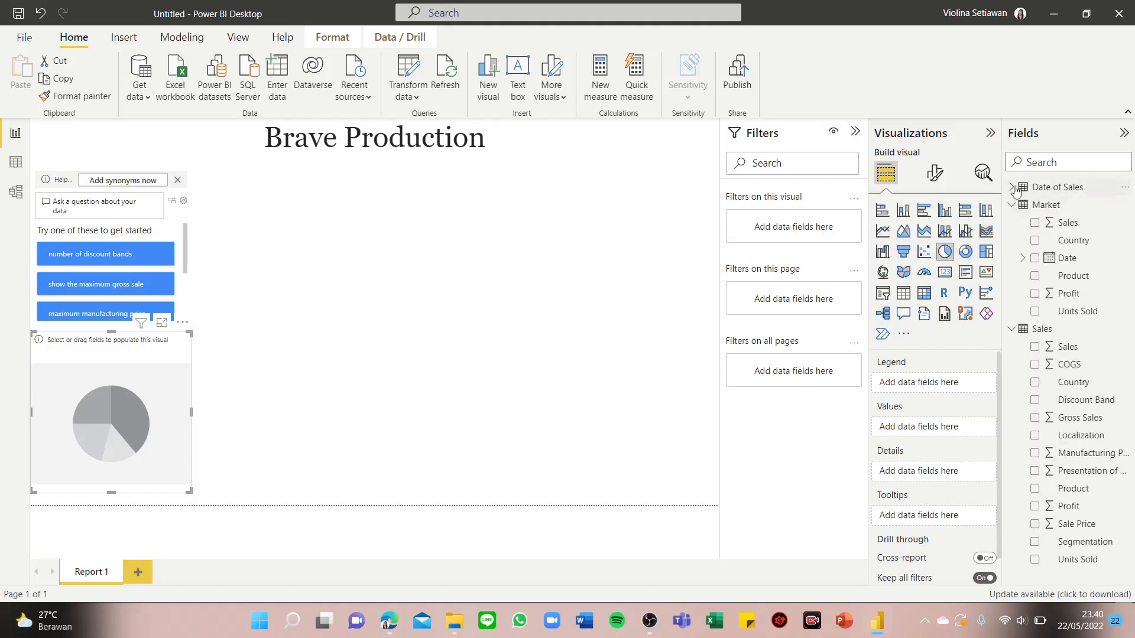
{"action": "left_click", "coordinate": [1013, 187]}
{"action": "scroll", "coordinate": [1097, 478], "scroll_direction": "down", "scroll_amount": 3}
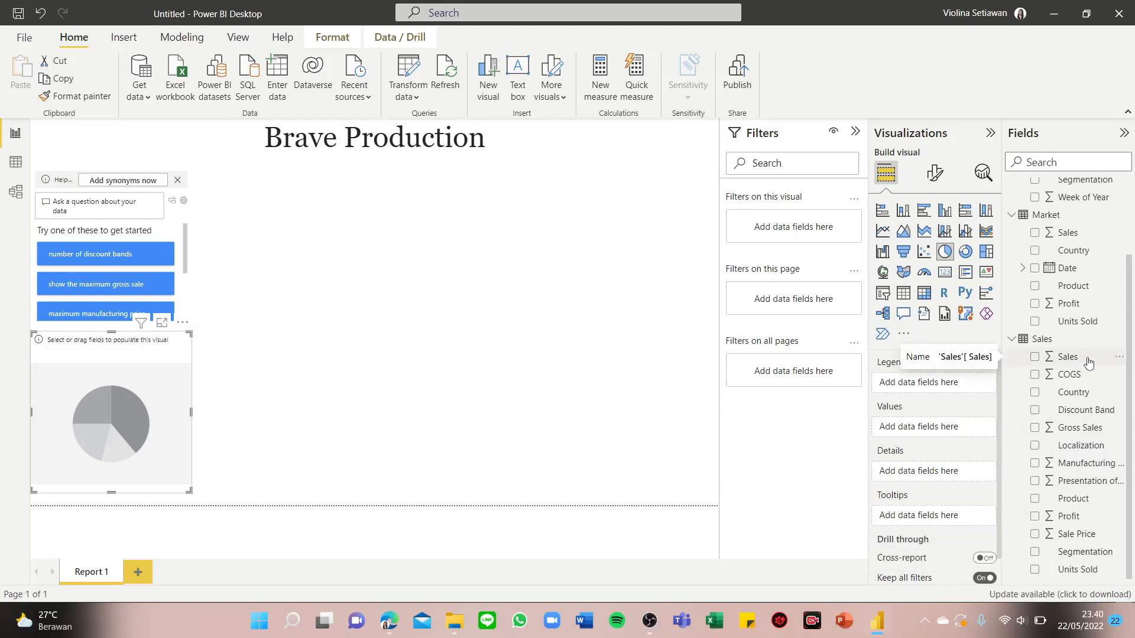
{"action": "left_click_drag", "start_coordinate": [1089, 362], "coordinate": [960, 433]}
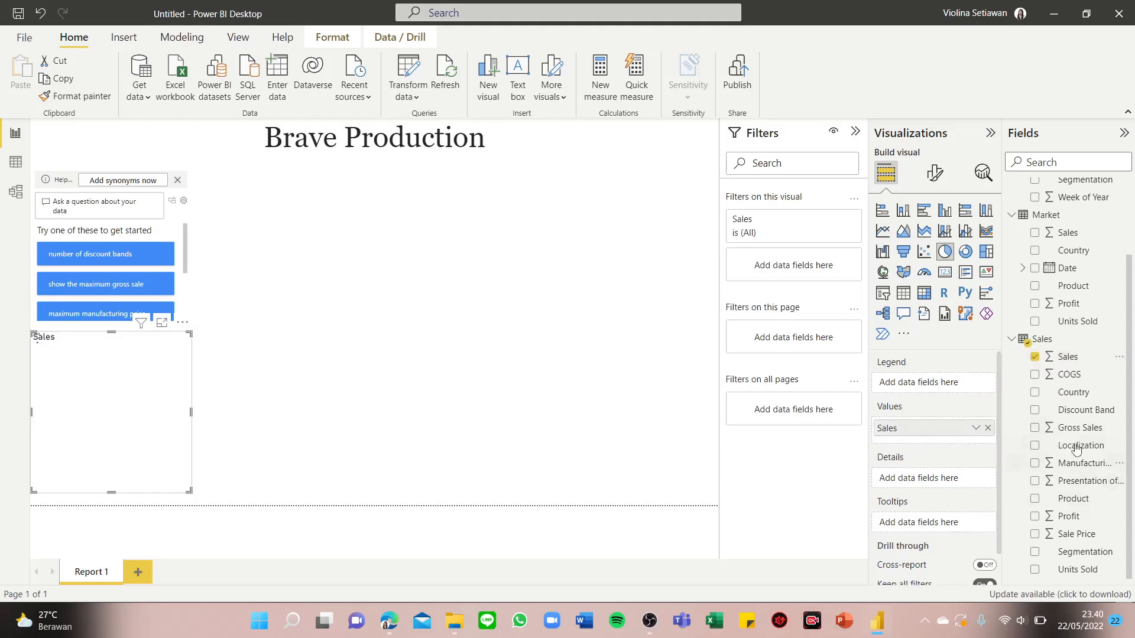
{"action": "left_click_drag", "start_coordinate": [1074, 505], "coordinate": [954, 385]}
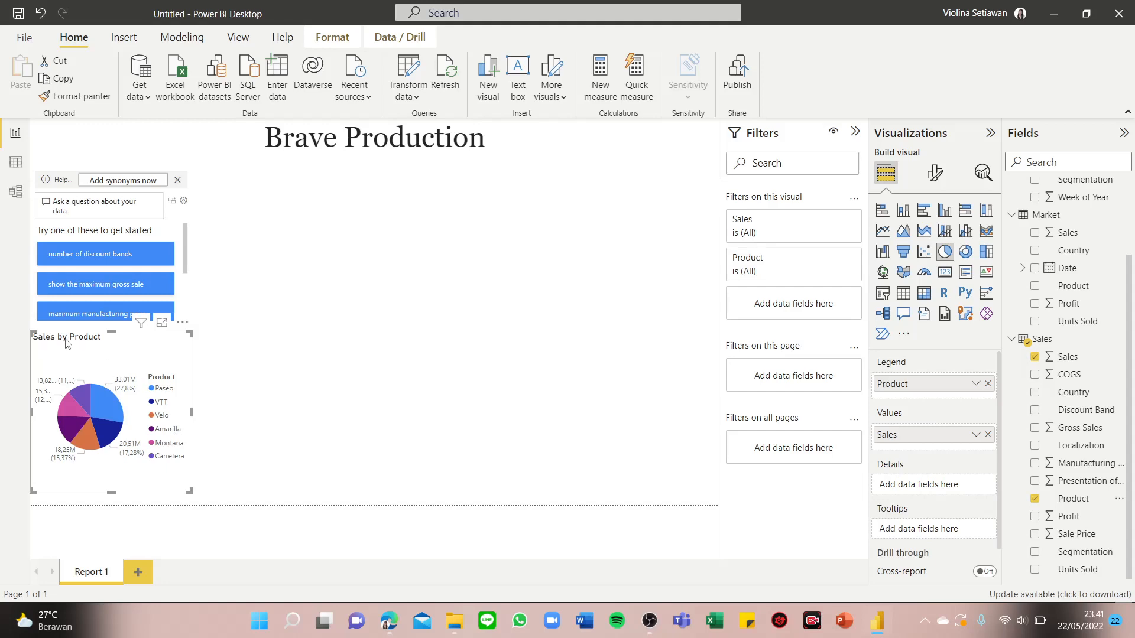
Step: Check the next required visual in the exercise PDF, and add an empty treemap beside the Q&A visual, below the title
{"action": "left_click", "coordinate": [389, 626]}
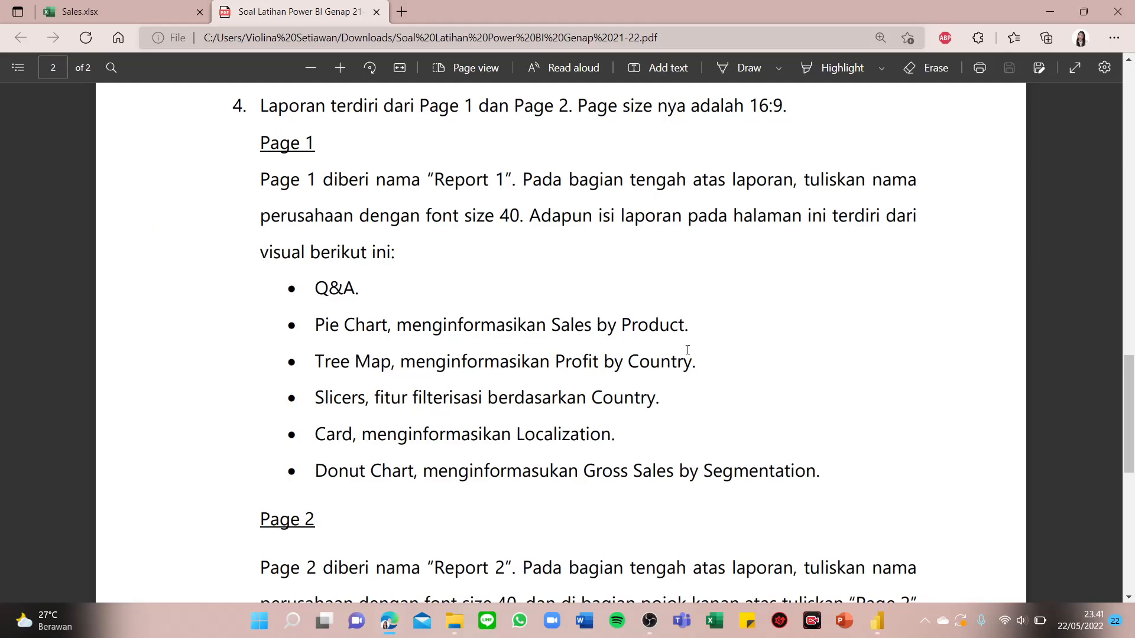
{"action": "left_click", "coordinate": [875, 616]}
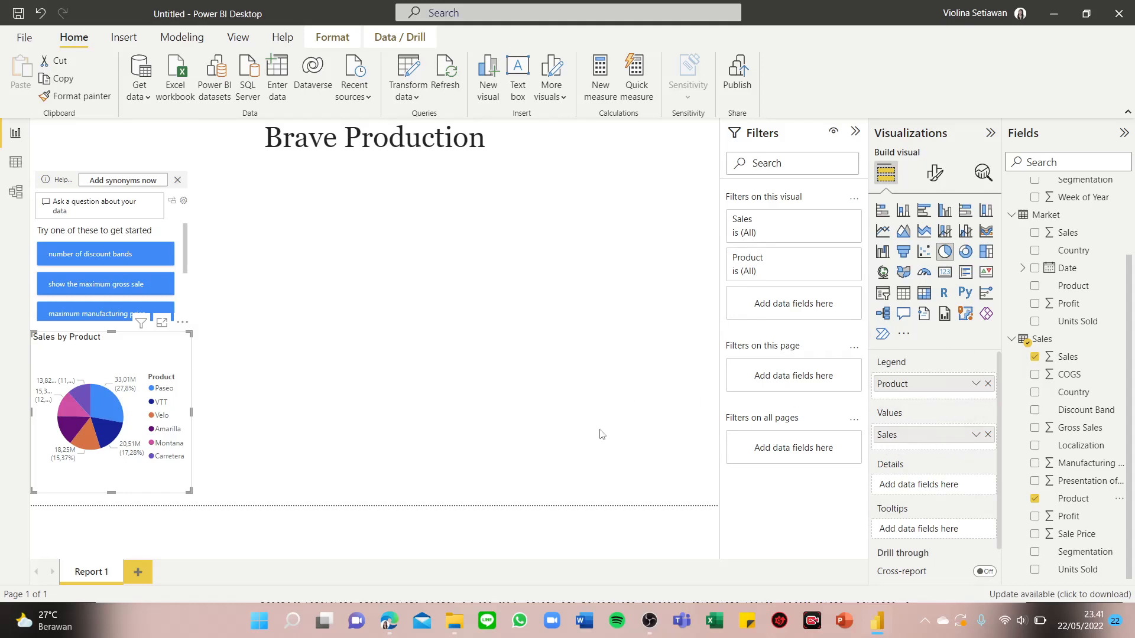
{"action": "left_click", "coordinate": [353, 354]}
{"action": "left_click", "coordinate": [389, 621]}
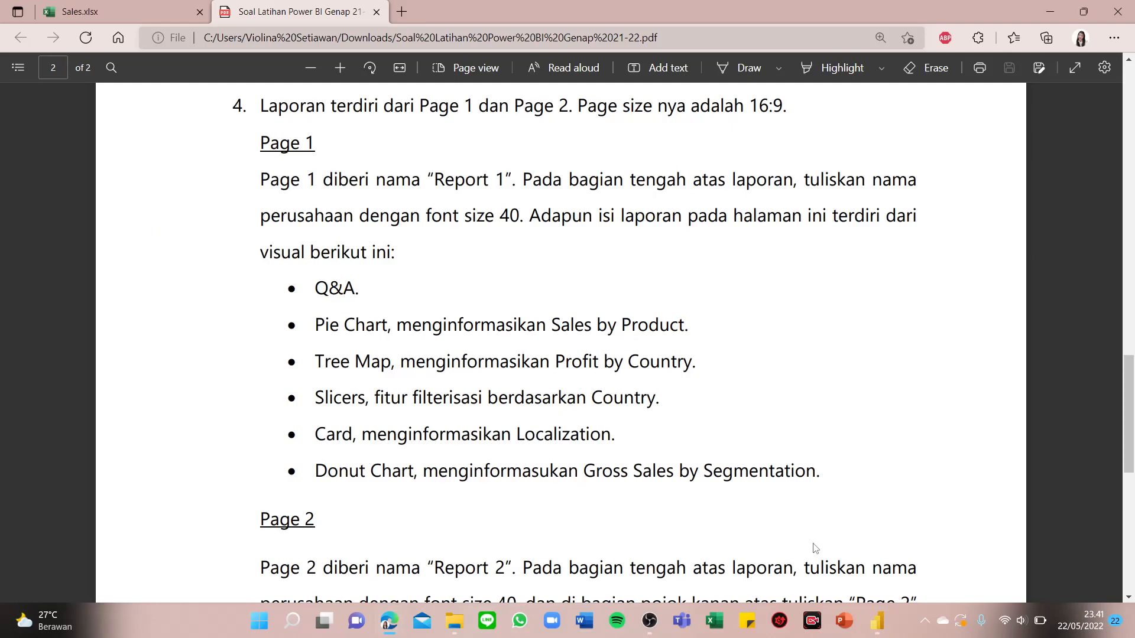
{"action": "left_click", "coordinate": [877, 625]}
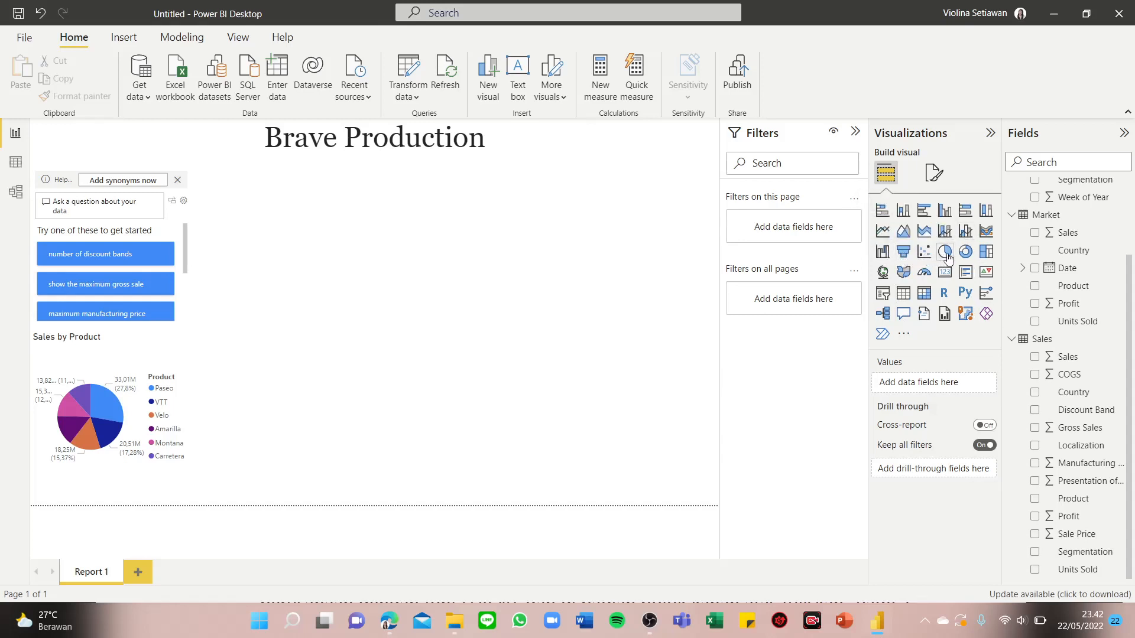
{"action": "left_click", "coordinate": [983, 260]}
Step: Recheck the treemap requirement in the exercise PDF, and fill the treemap with the Sales table's Profit as values and Country as category
{"action": "left_click", "coordinate": [386, 631]}
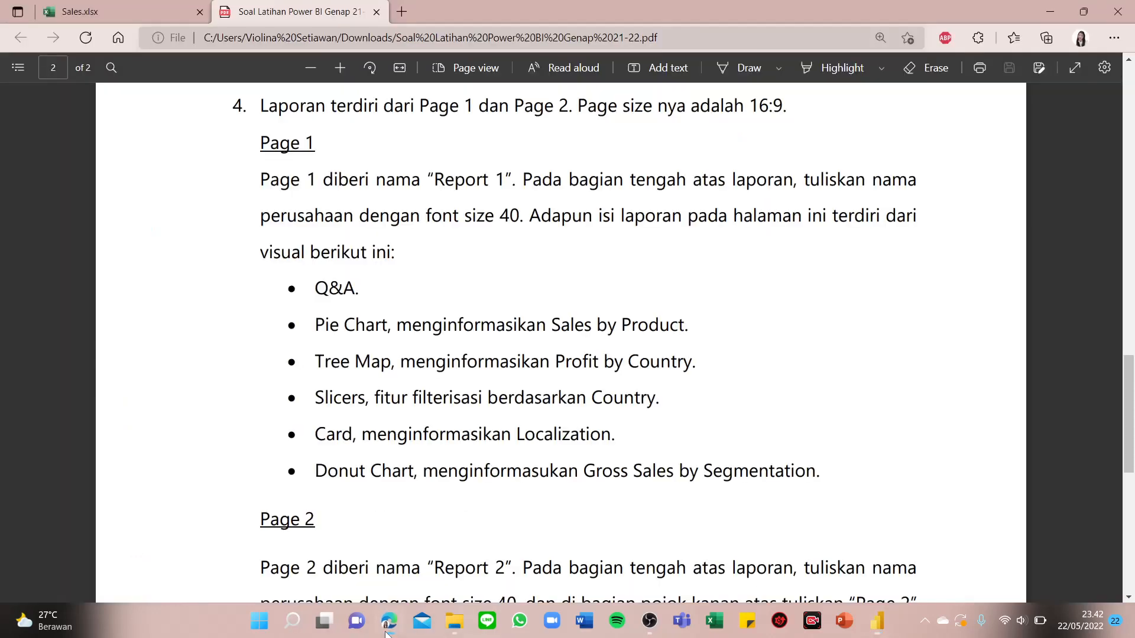
{"action": "left_click", "coordinate": [385, 631]}
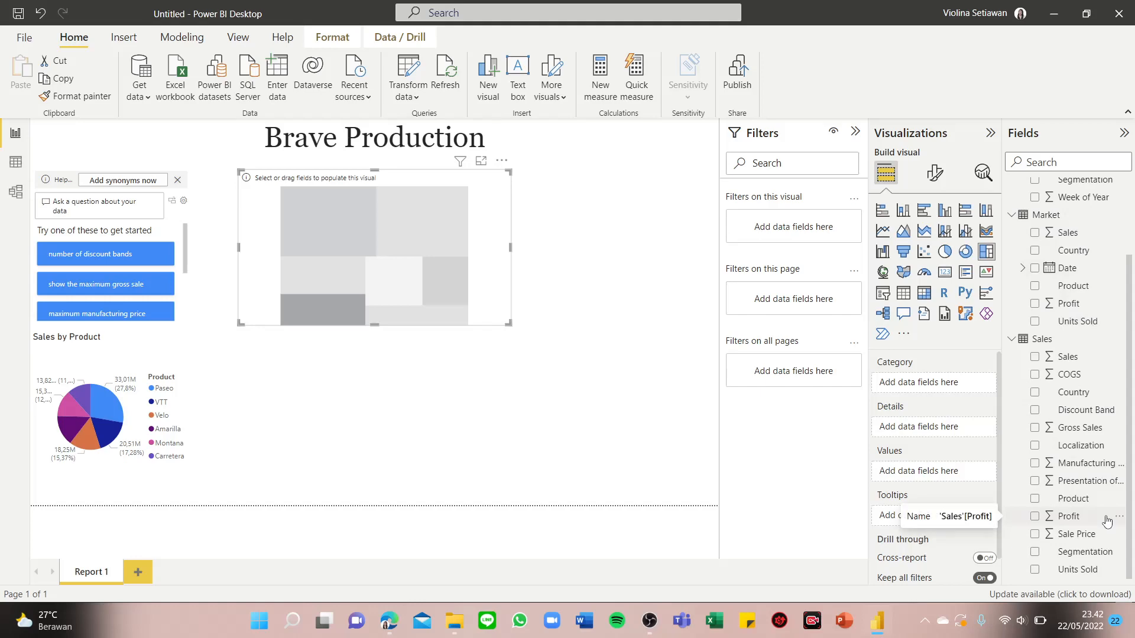
{"action": "left_click", "coordinate": [394, 623]}
{"action": "left_click", "coordinate": [394, 624]}
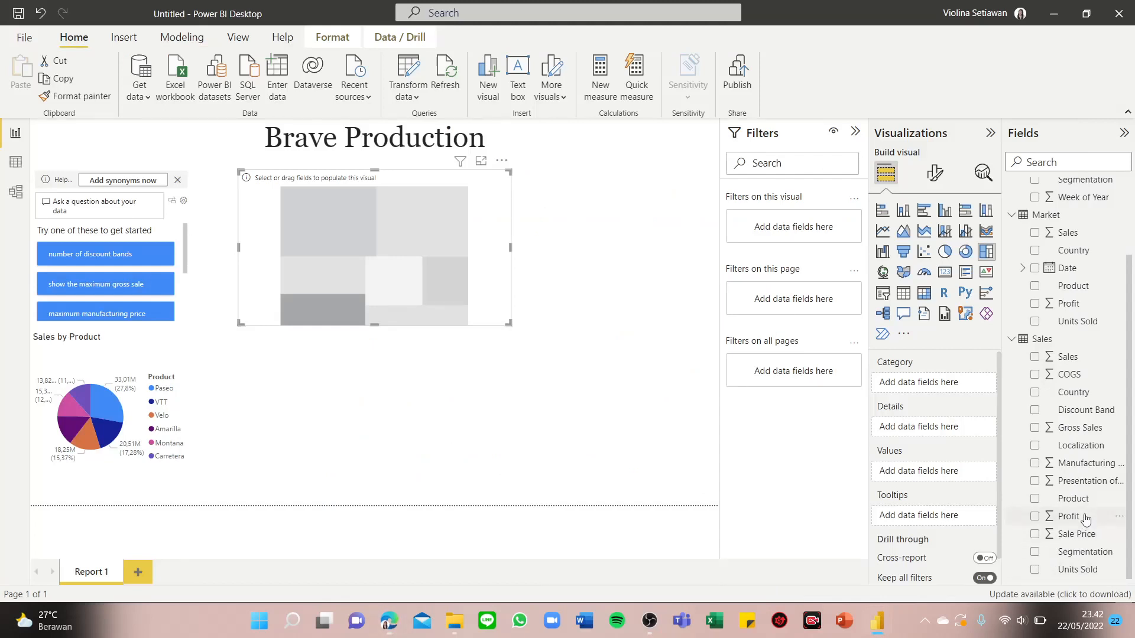
{"action": "left_click_drag", "start_coordinate": [1085, 518], "coordinate": [955, 465]}
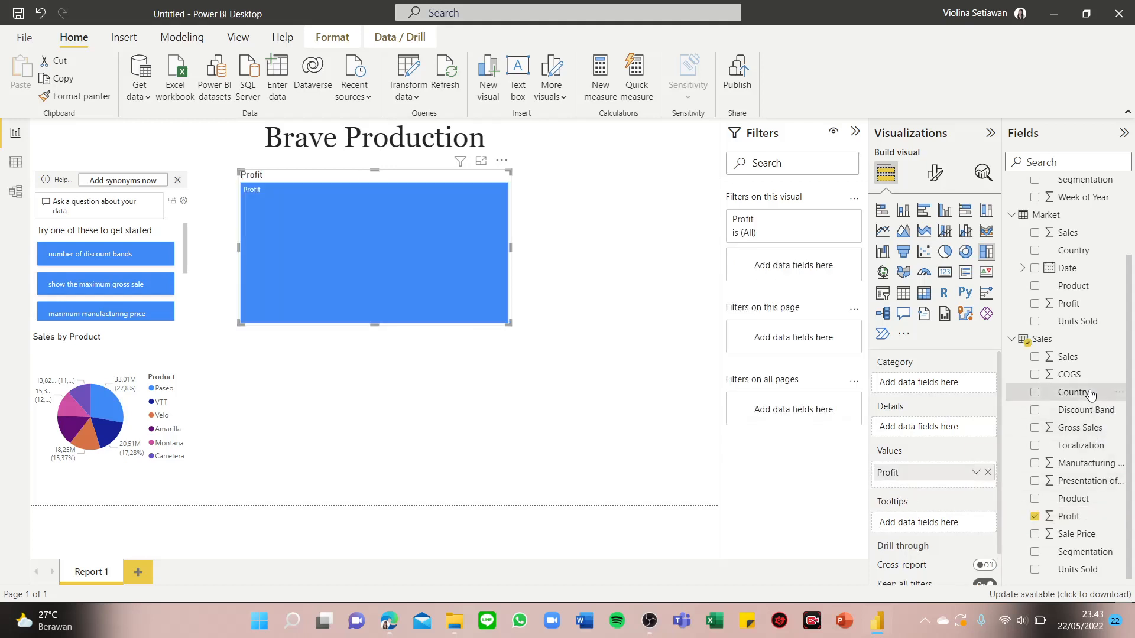
{"action": "left_click_drag", "start_coordinate": [1091, 395], "coordinate": [922, 384]}
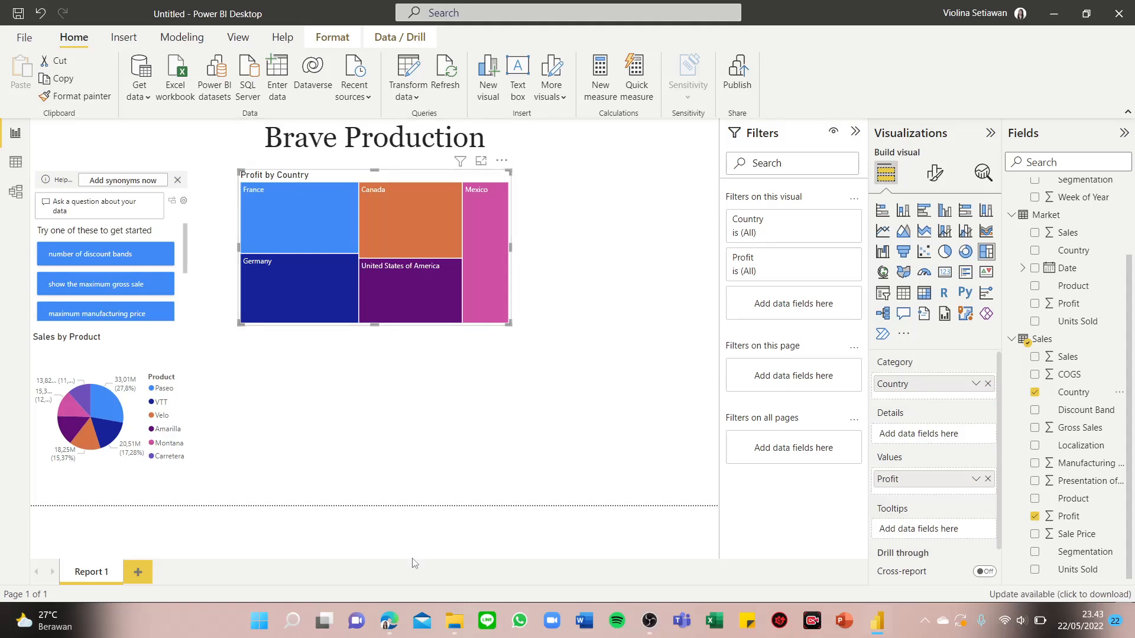
Step: Check the slicer requirement in the exercise PDF, and add a slicer below the treemap using the Sales table's Country field
{"action": "left_click", "coordinate": [392, 630]}
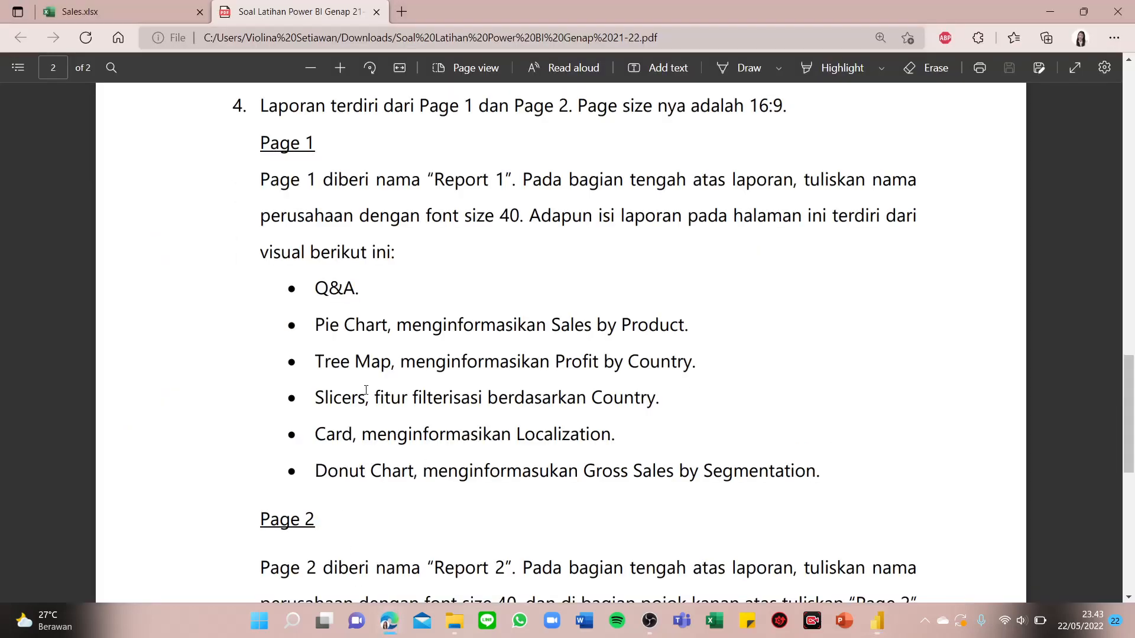
{"action": "scroll", "coordinate": [366, 390], "scroll_direction": "down", "scroll_amount": 2}
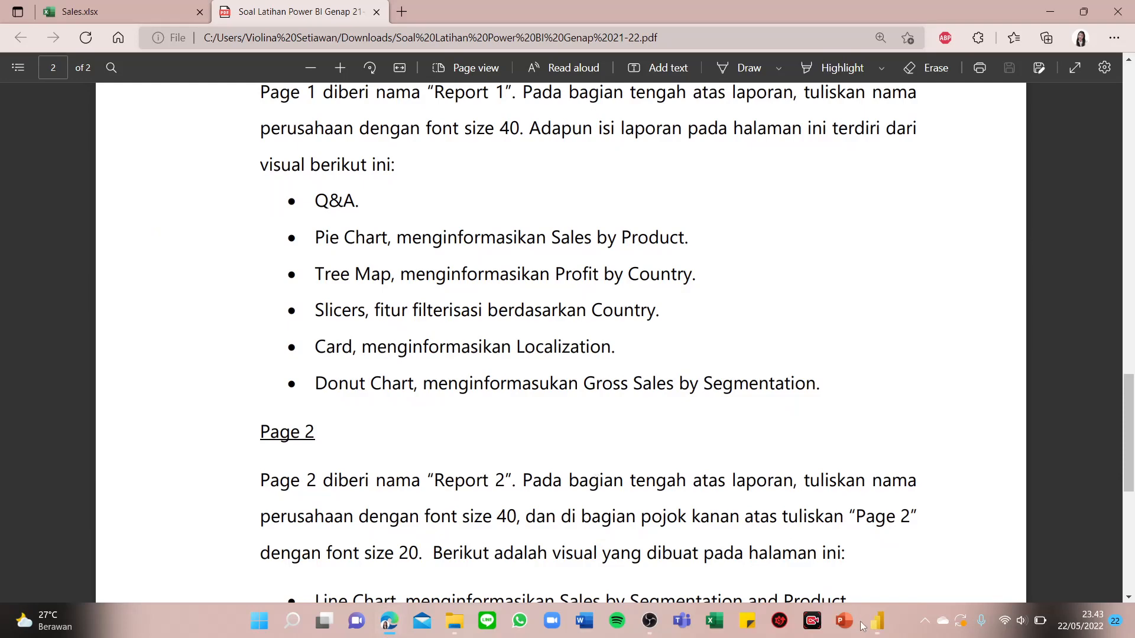
{"action": "mouse_move", "coordinate": [886, 631]}
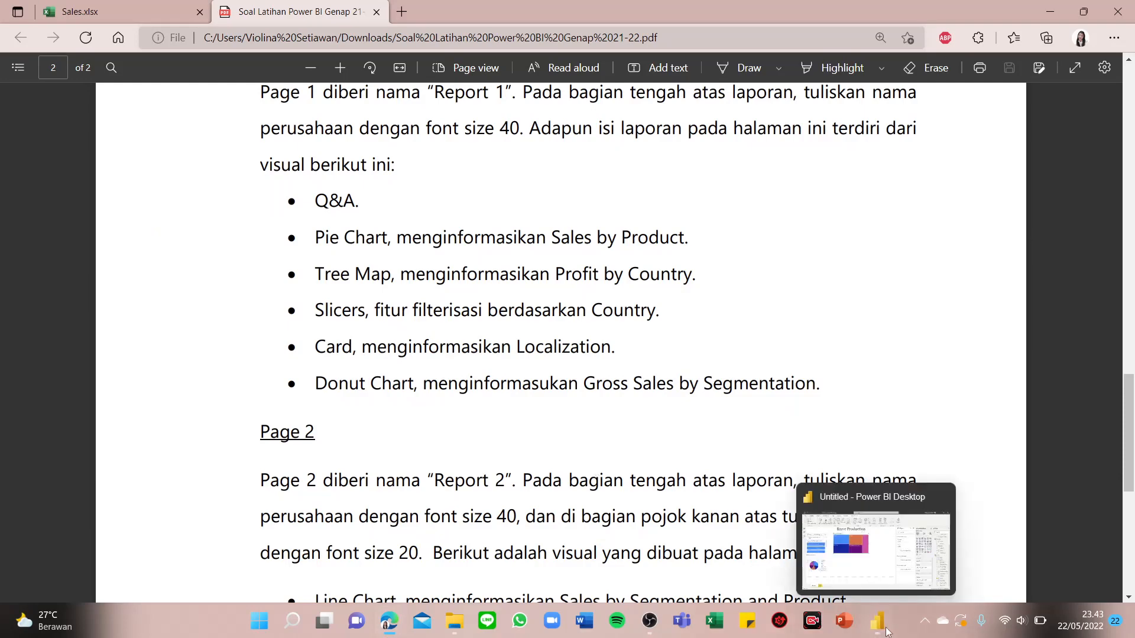
{"action": "left_click", "coordinate": [885, 631]}
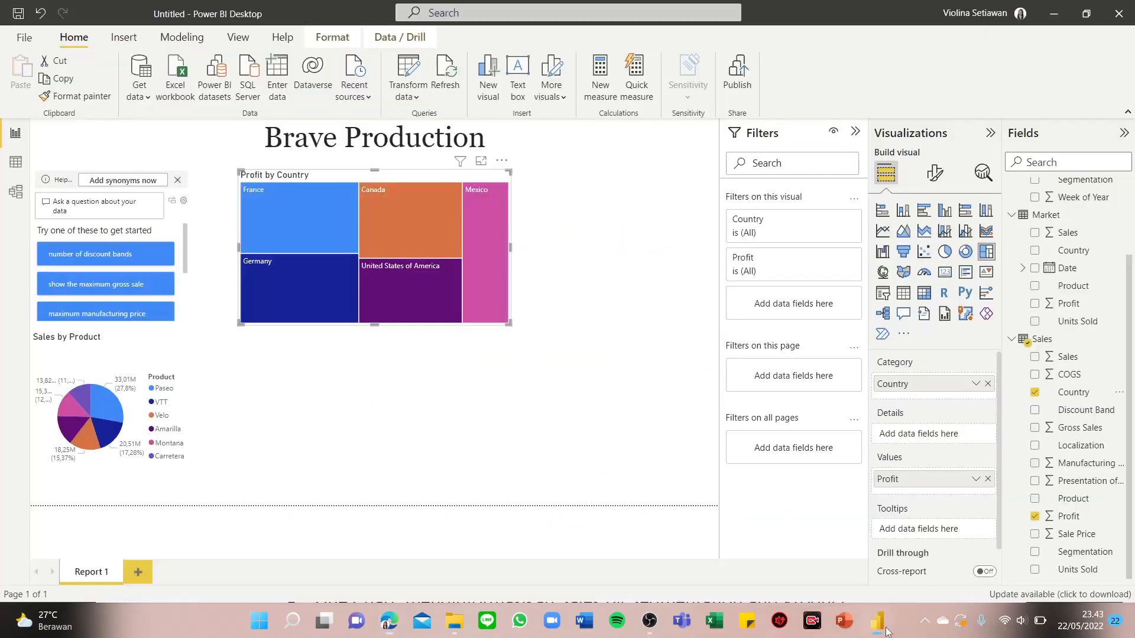
{"action": "left_click", "coordinate": [597, 383]}
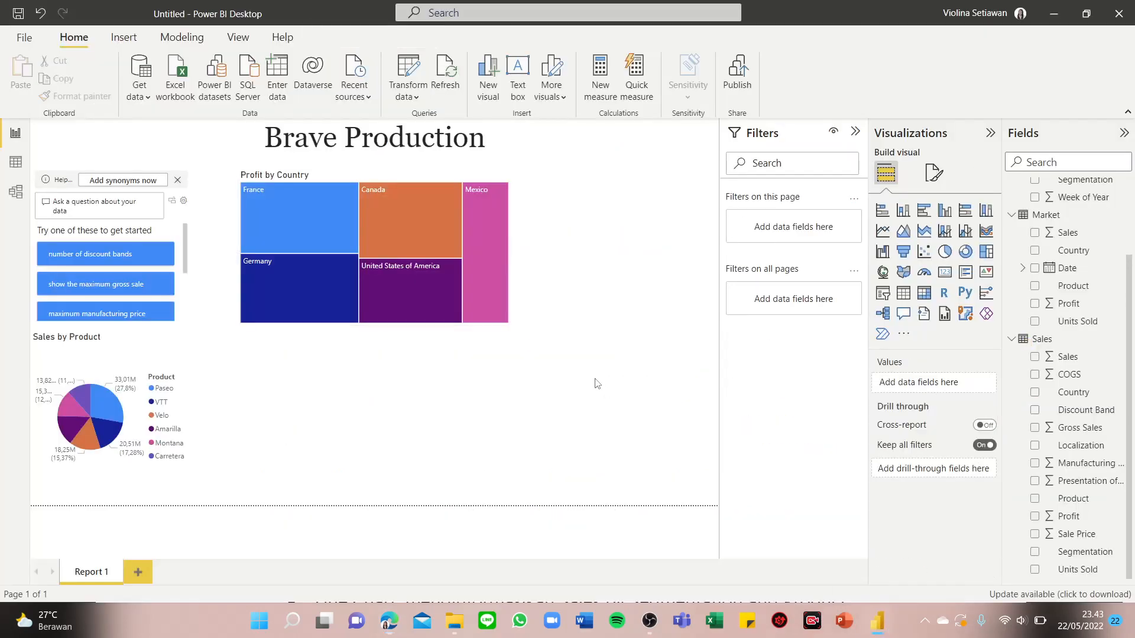
{"action": "left_click", "coordinate": [883, 293]}
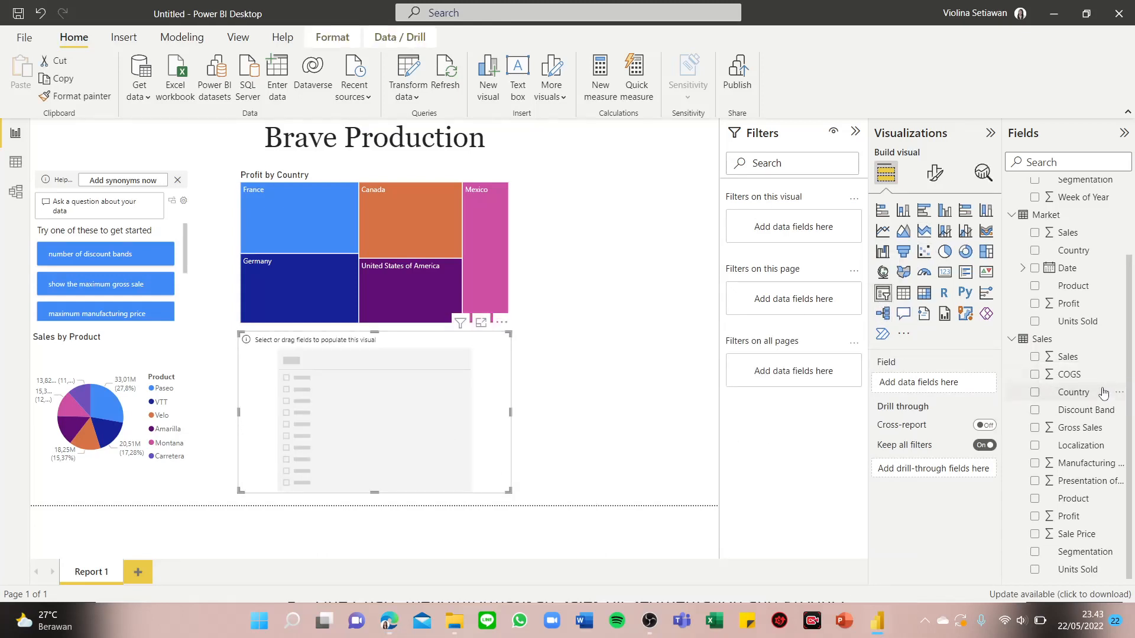
{"action": "left_click_drag", "start_coordinate": [1071, 393], "coordinate": [976, 378]}
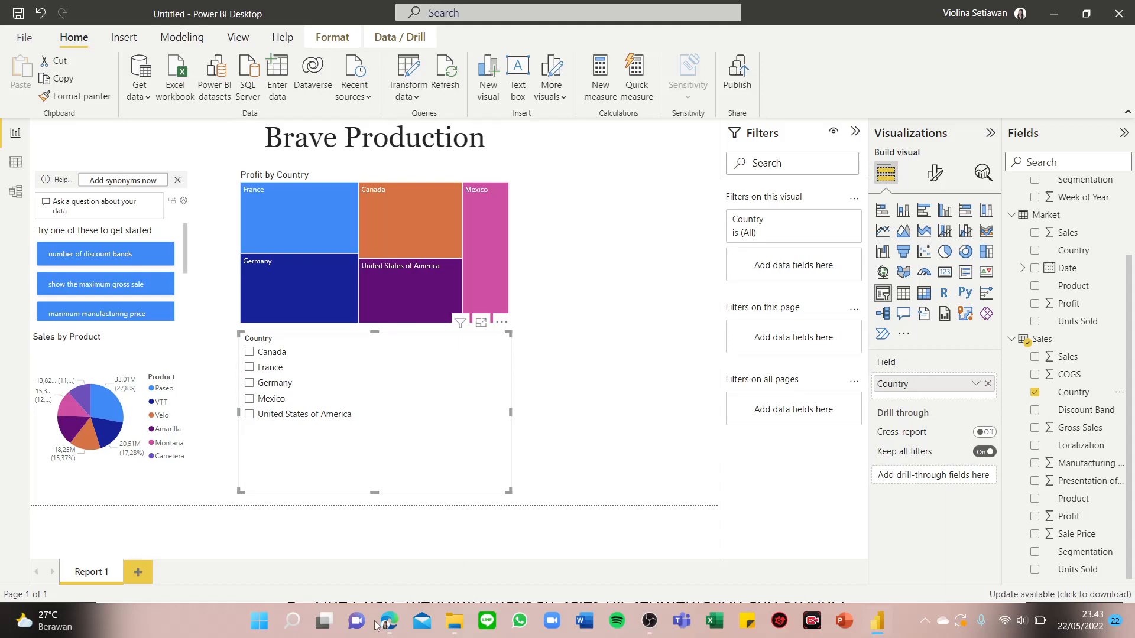
Step: Check the card requirement in the exercise PDF, and add a card beside the treemap showing the Sales table's Localization field
{"action": "left_click", "coordinate": [395, 623]}
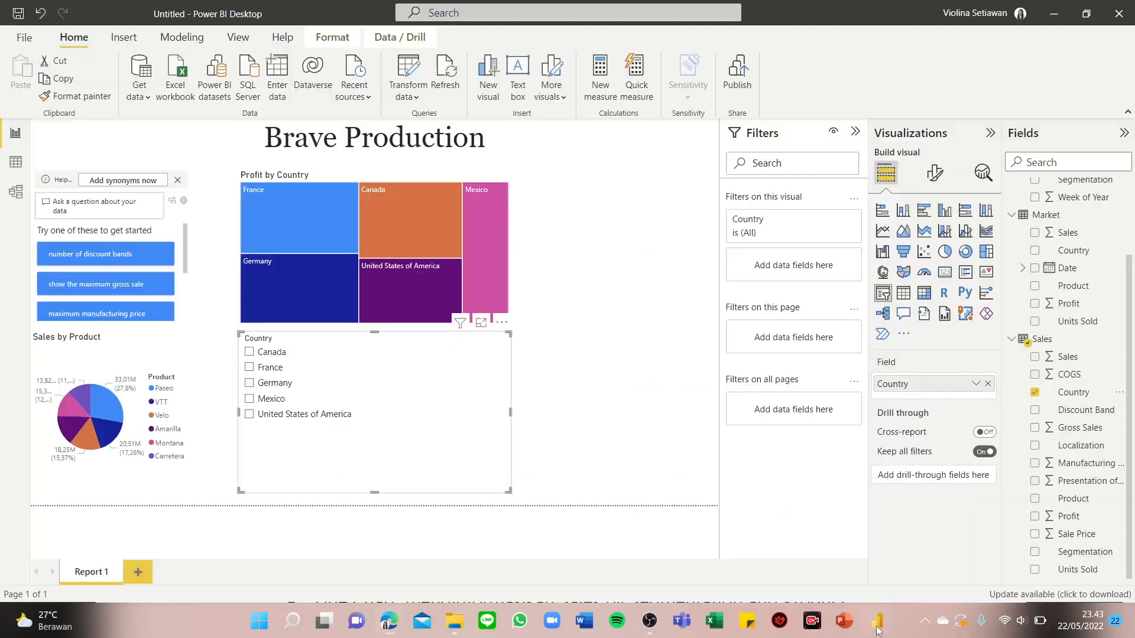
{"action": "left_click", "coordinate": [877, 620]}
{"action": "left_click", "coordinate": [652, 333]}
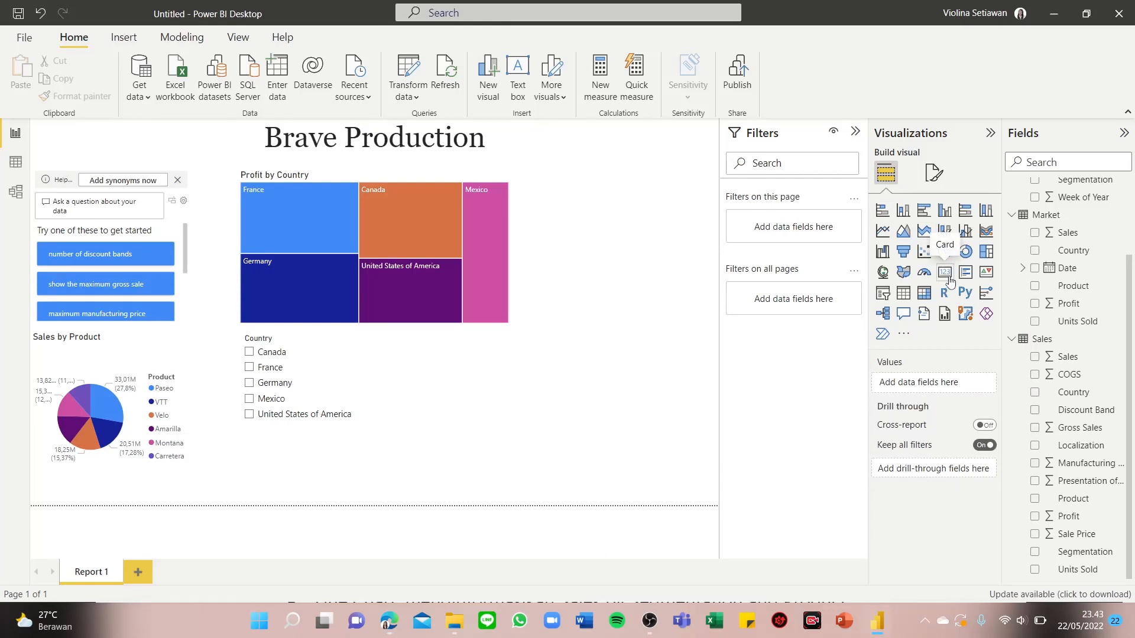
{"action": "left_click", "coordinate": [945, 273]}
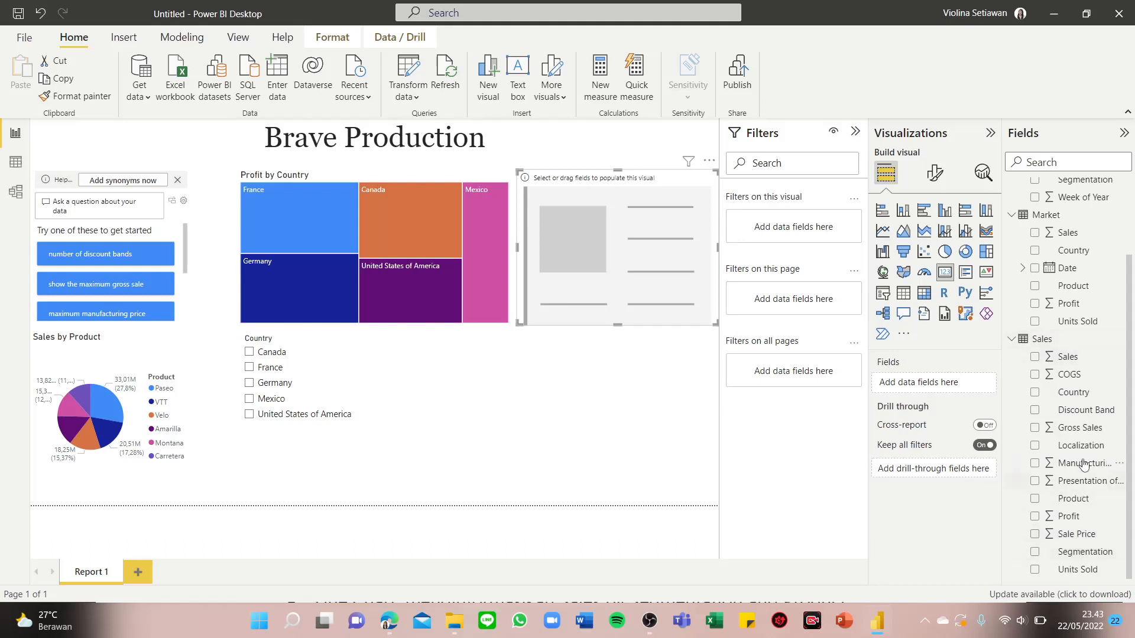
{"action": "left_click_drag", "start_coordinate": [1085, 450], "coordinate": [952, 382]}
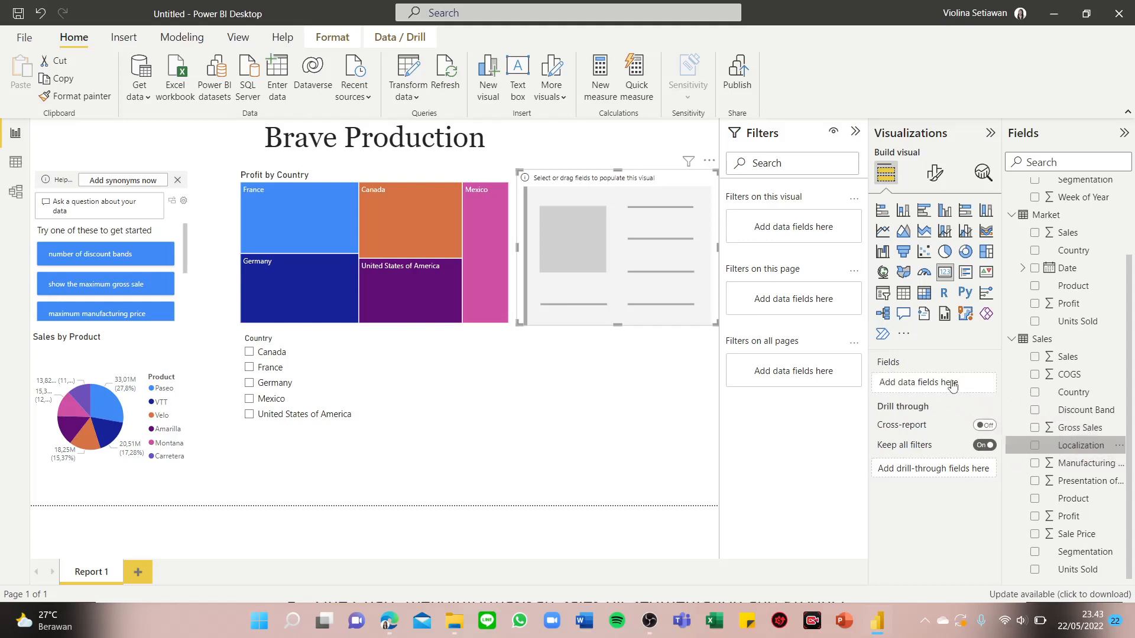
{"action": "left_click", "coordinate": [622, 398]}
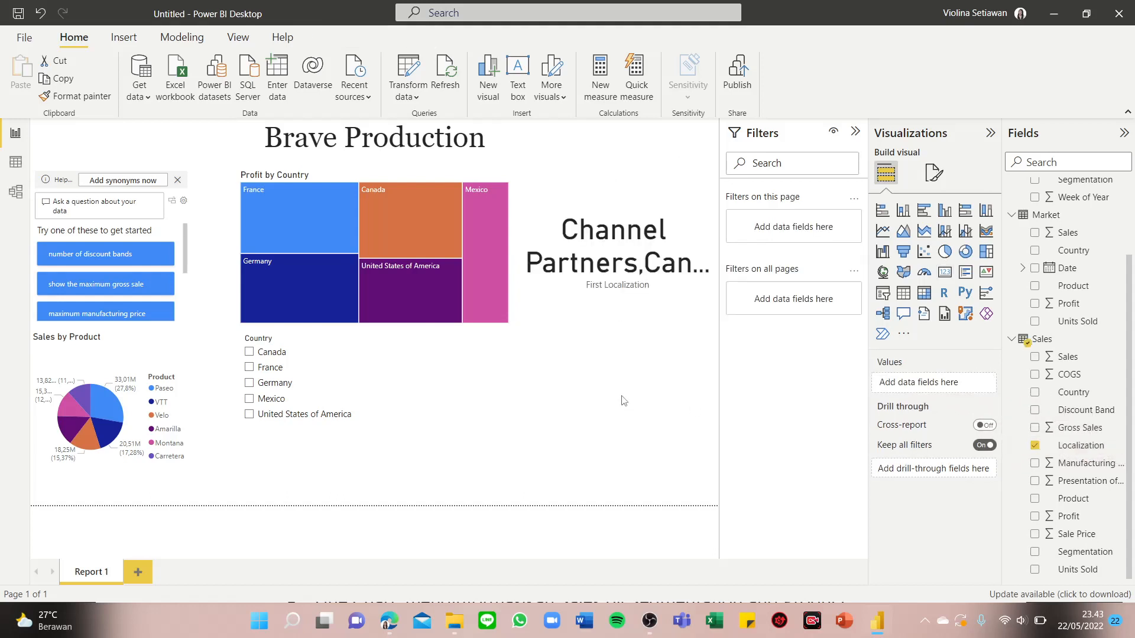
Step: Check the donut chart requirement in the exercise PDF, and add a donut chart below the card showing the Sales table's Gross Sales by Segmentation
{"action": "left_click", "coordinate": [390, 625]}
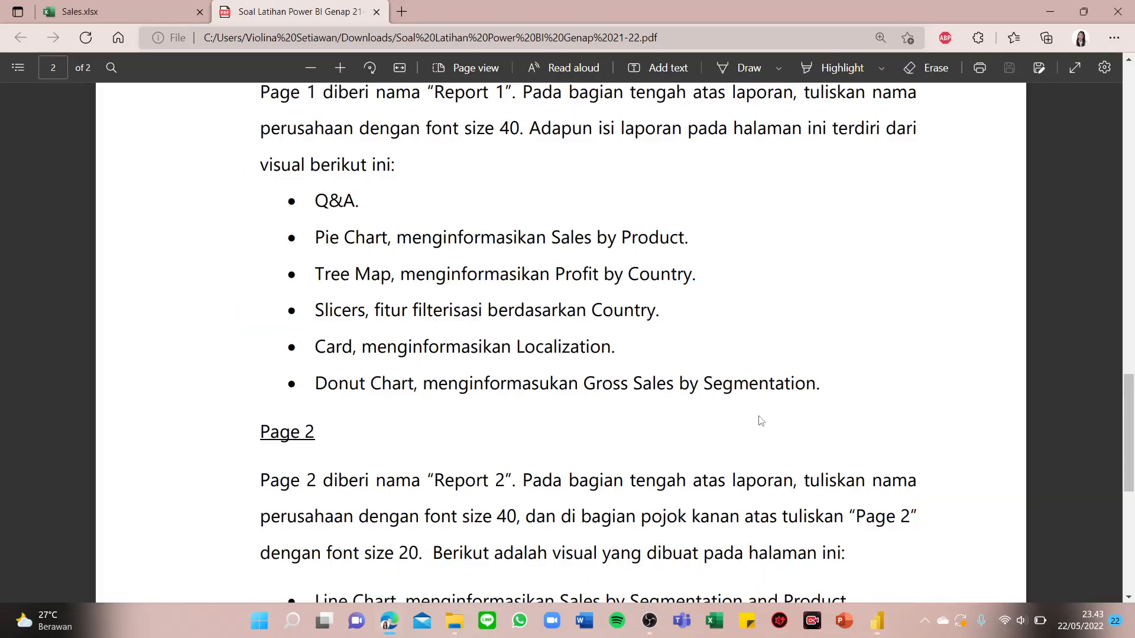
{"action": "left_click", "coordinate": [877, 627]}
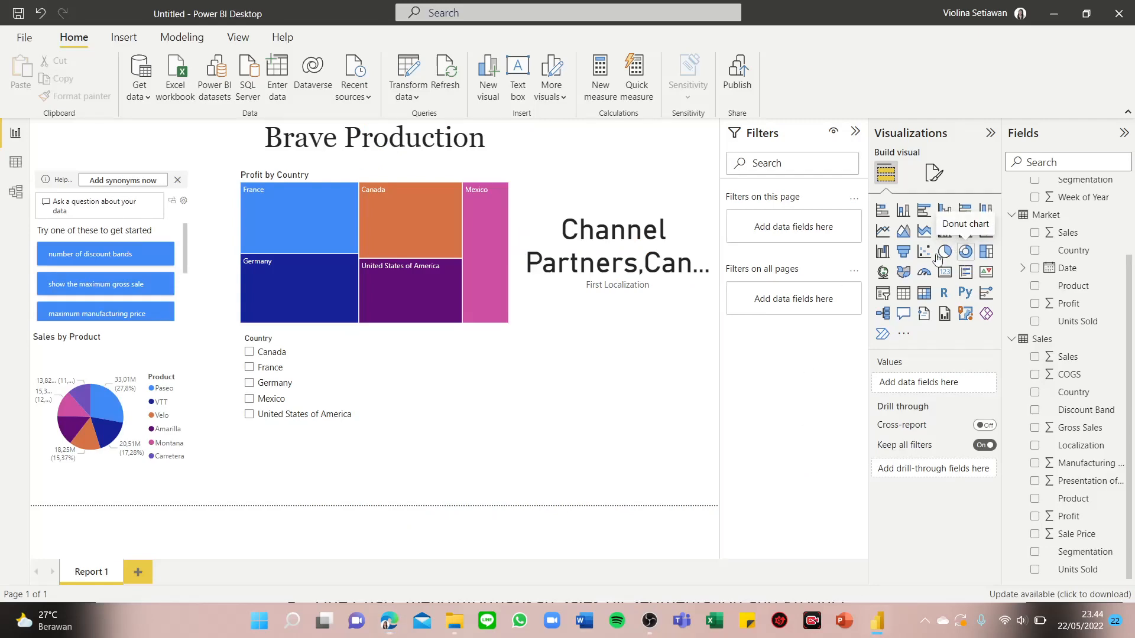
{"action": "left_click", "coordinate": [966, 255]}
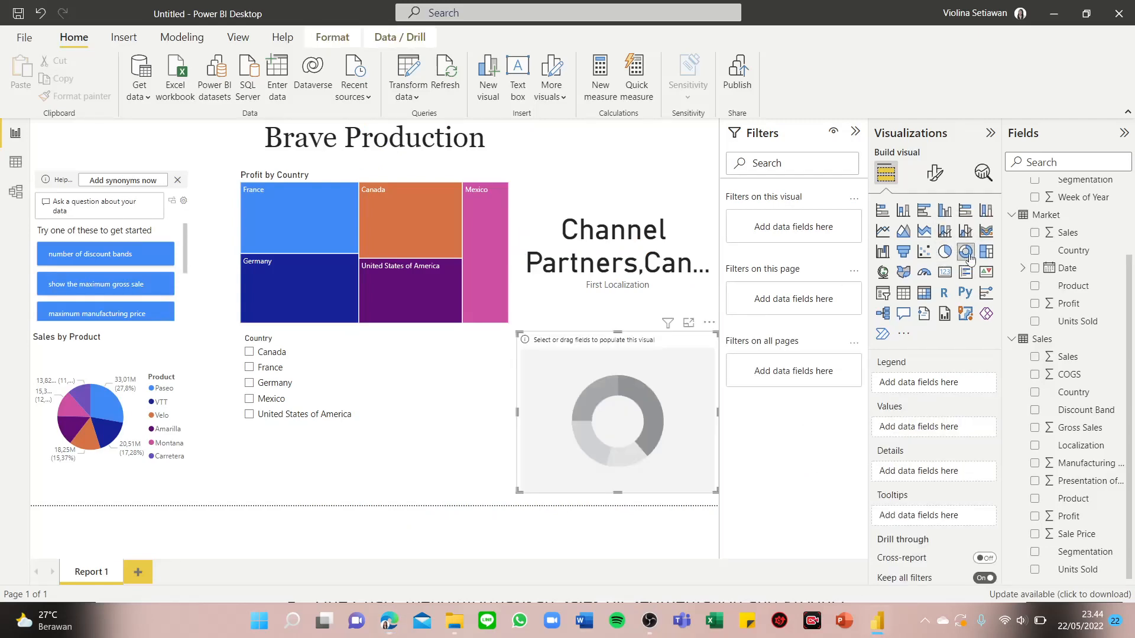
{"action": "left_click", "coordinate": [388, 621]}
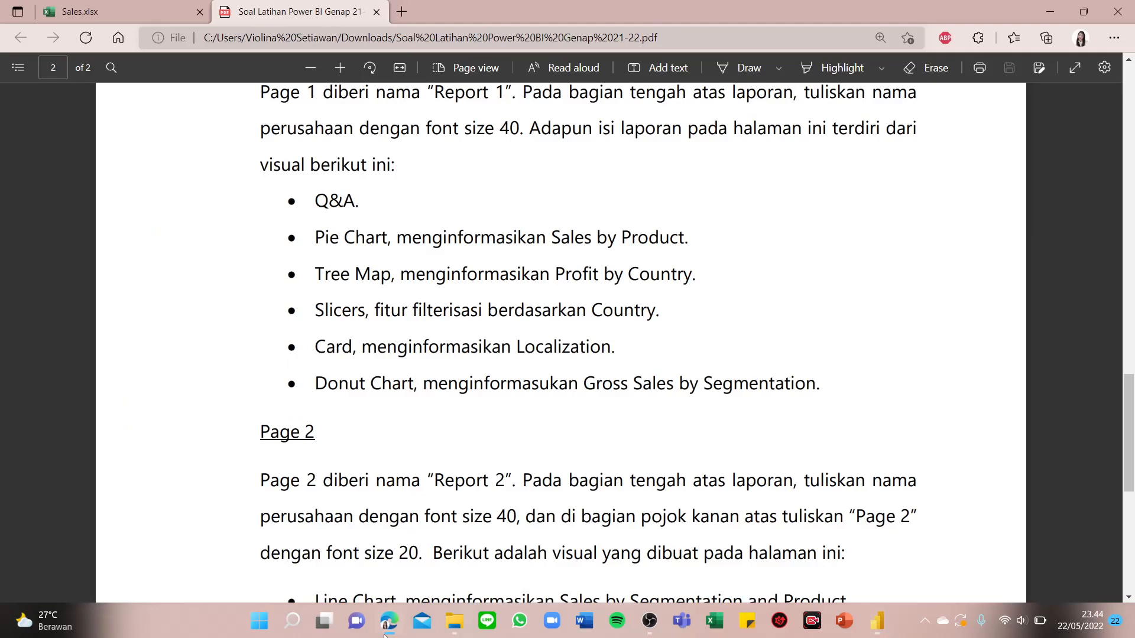
{"action": "left_click", "coordinate": [386, 631]}
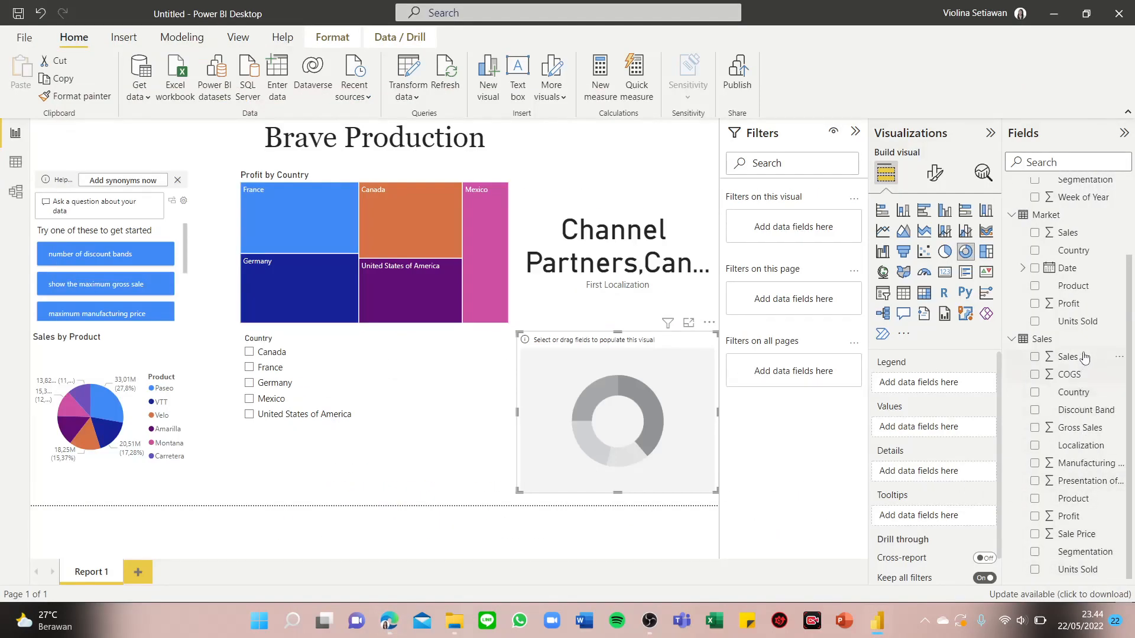
{"action": "left_click_drag", "start_coordinate": [984, 444], "coordinate": [963, 428]}
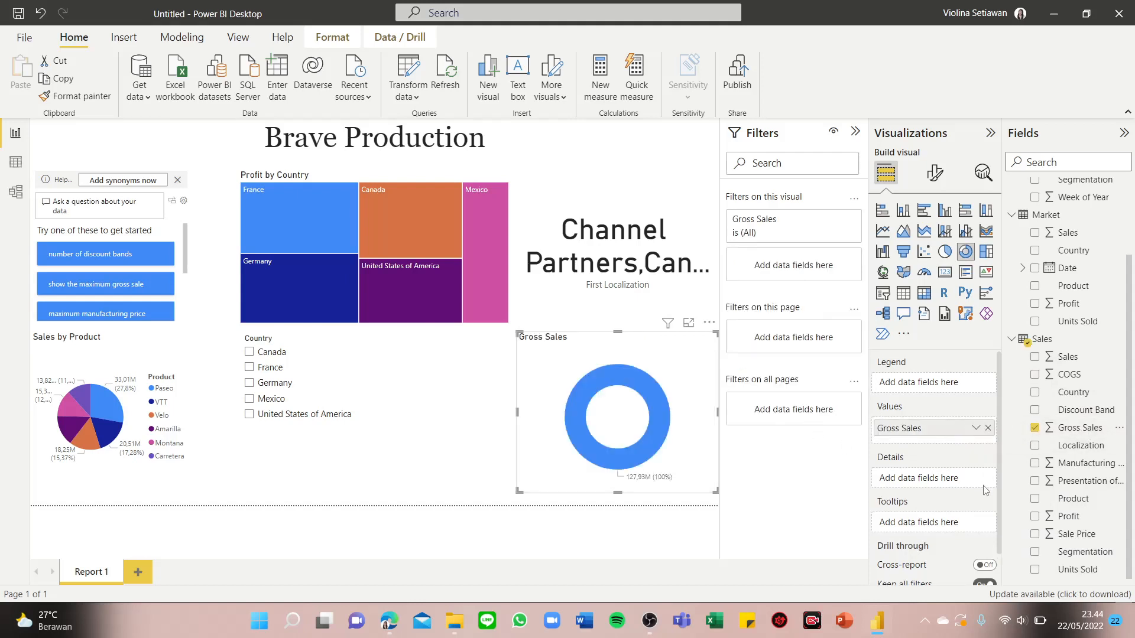
{"action": "left_click_drag", "start_coordinate": [1085, 553], "coordinate": [942, 383]}
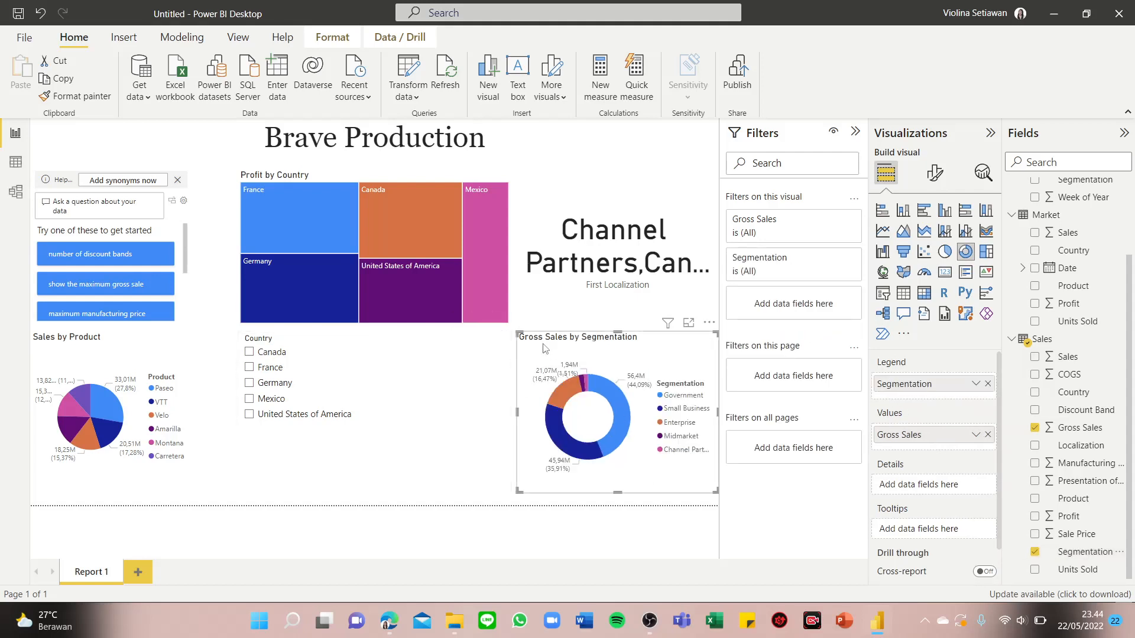
{"action": "left_click", "coordinate": [440, 490]}
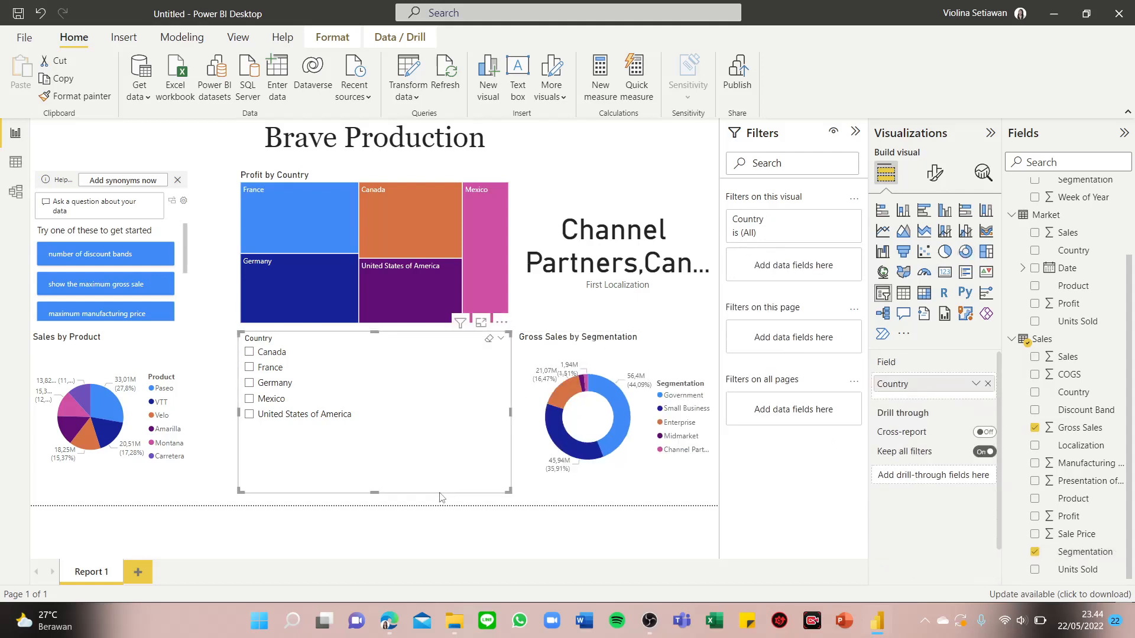
Step: Review the exercise PDF's requirements for Page 1 and Page 2, including page names, title text and required visuals
{"action": "left_click", "coordinate": [388, 621]}
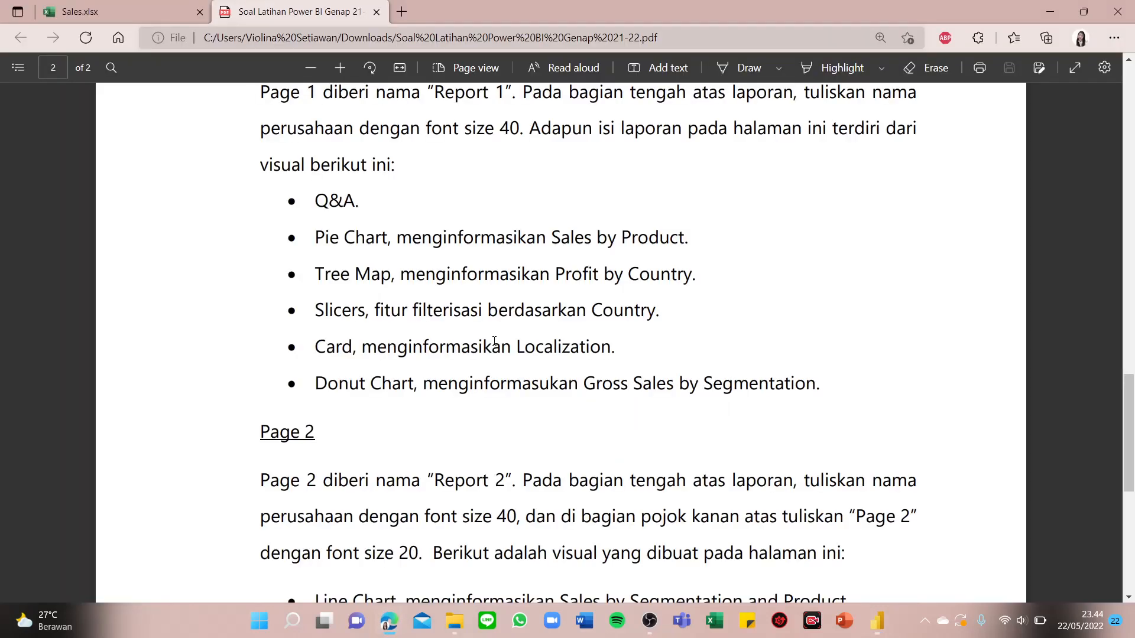
{"action": "scroll", "coordinate": [548, 353], "scroll_direction": "down", "scroll_amount": 3}
{"action": "scroll", "coordinate": [548, 353], "scroll_direction": "up", "scroll_amount": 3}
{"action": "scroll", "coordinate": [548, 354], "scroll_direction": "up", "scroll_amount": 2}
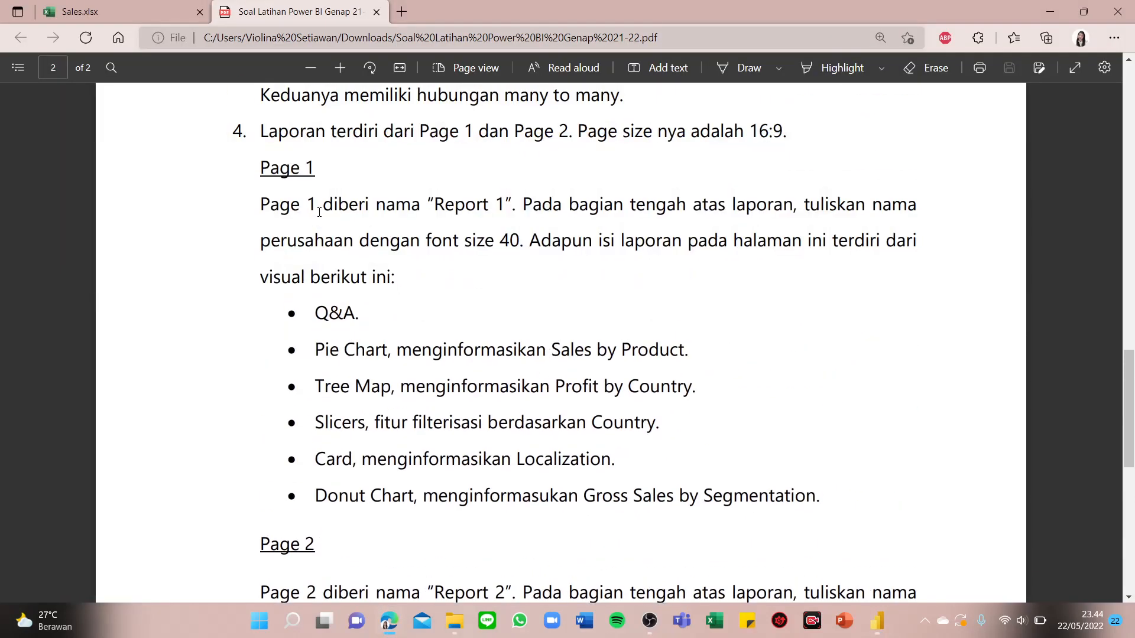
{"action": "scroll", "coordinate": [616, 337], "scroll_direction": "down", "scroll_amount": 4}
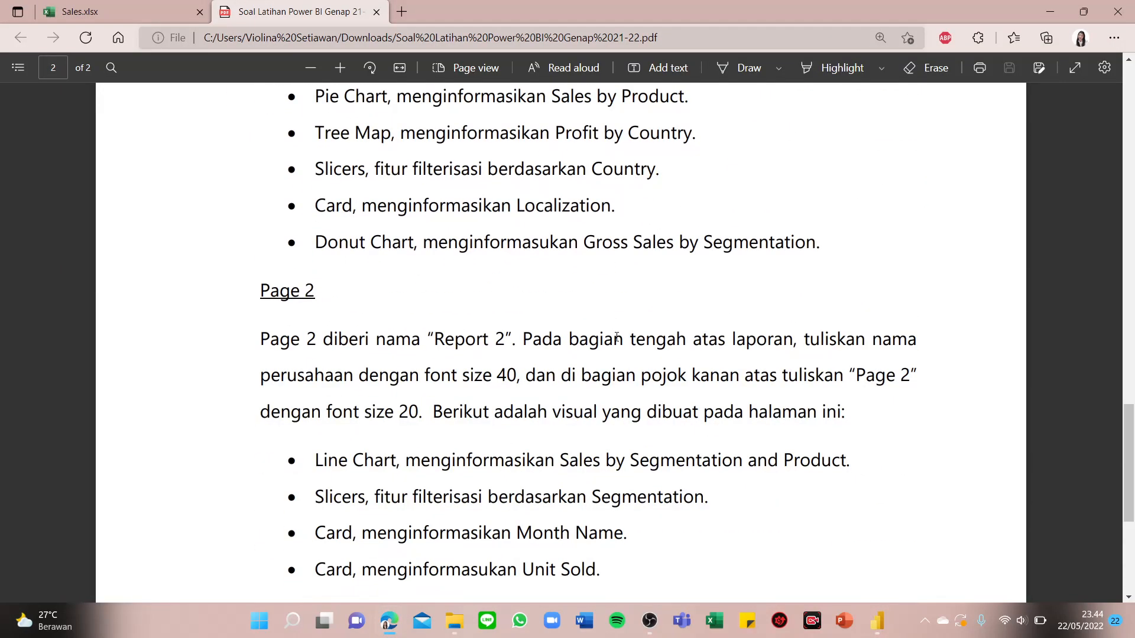
{"action": "scroll", "coordinate": [560, 438], "scroll_direction": "down", "scroll_amount": 3}
{"action": "scroll", "coordinate": [560, 438], "scroll_direction": "up", "scroll_amount": 2}
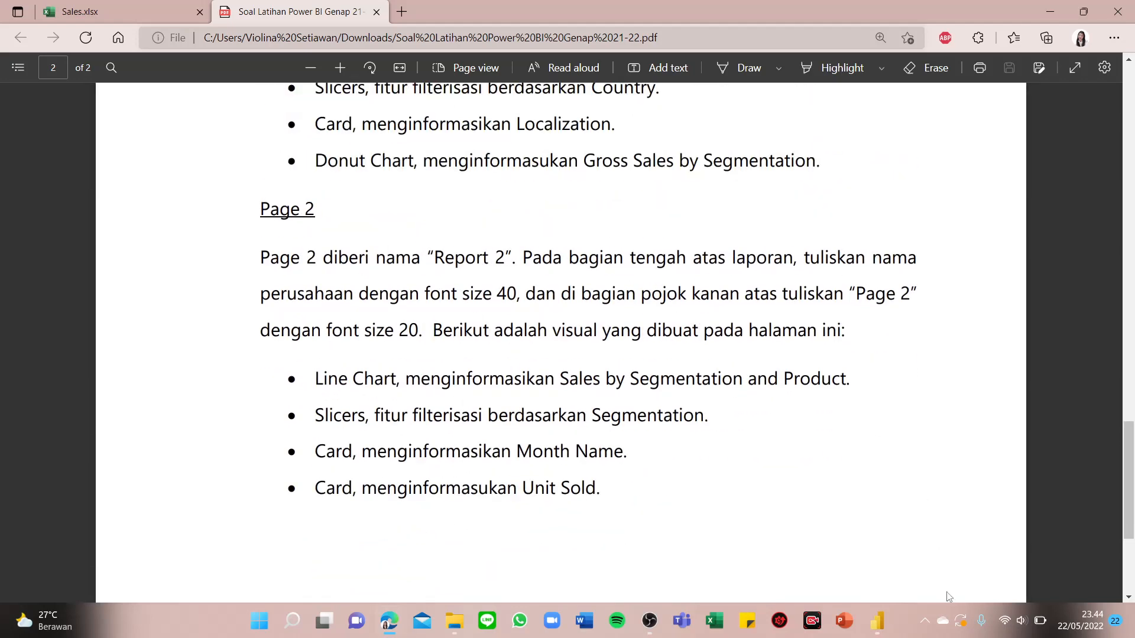
{"action": "left_click", "coordinate": [877, 620]}
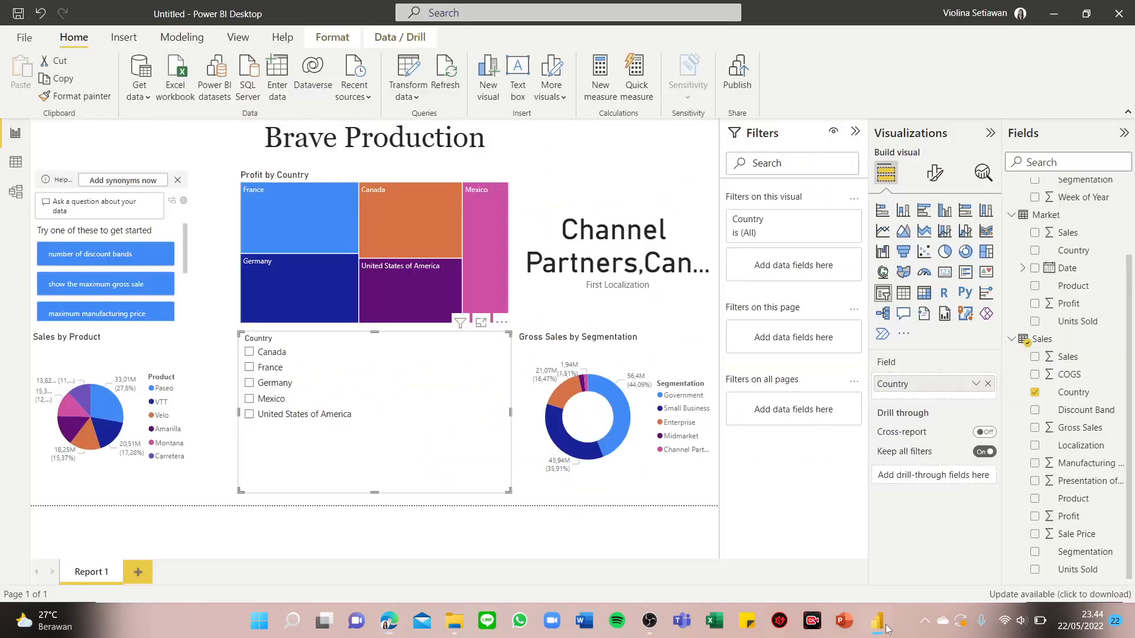
{"action": "left_click", "coordinate": [878, 622]}
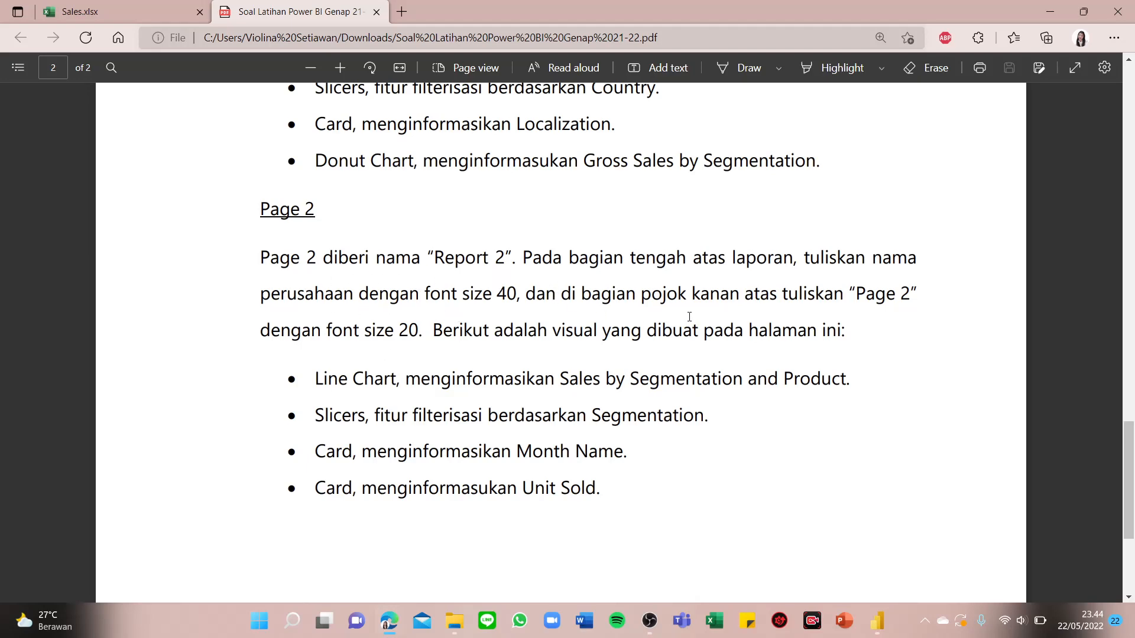
{"action": "scroll", "coordinate": [689, 316], "scroll_direction": "up", "scroll_amount": 5}
{"action": "scroll", "coordinate": [689, 316], "scroll_direction": "down", "scroll_amount": 2}
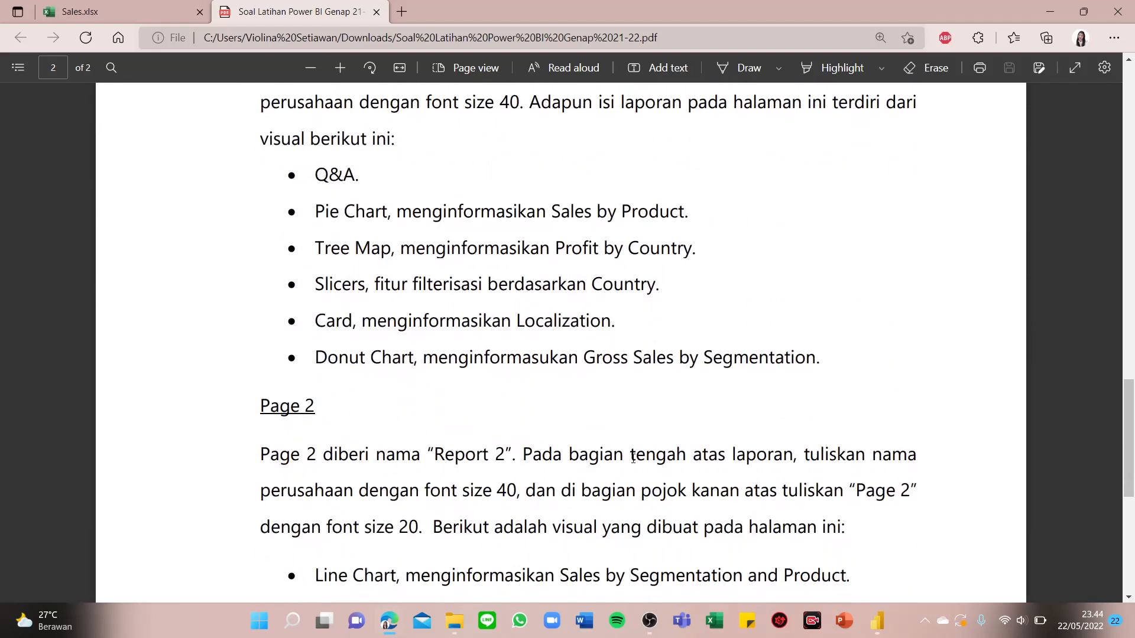
{"action": "scroll", "coordinate": [892, 465], "scroll_direction": "up", "scroll_amount": 2}
{"action": "scroll", "coordinate": [892, 465], "scroll_direction": "down", "scroll_amount": 3}
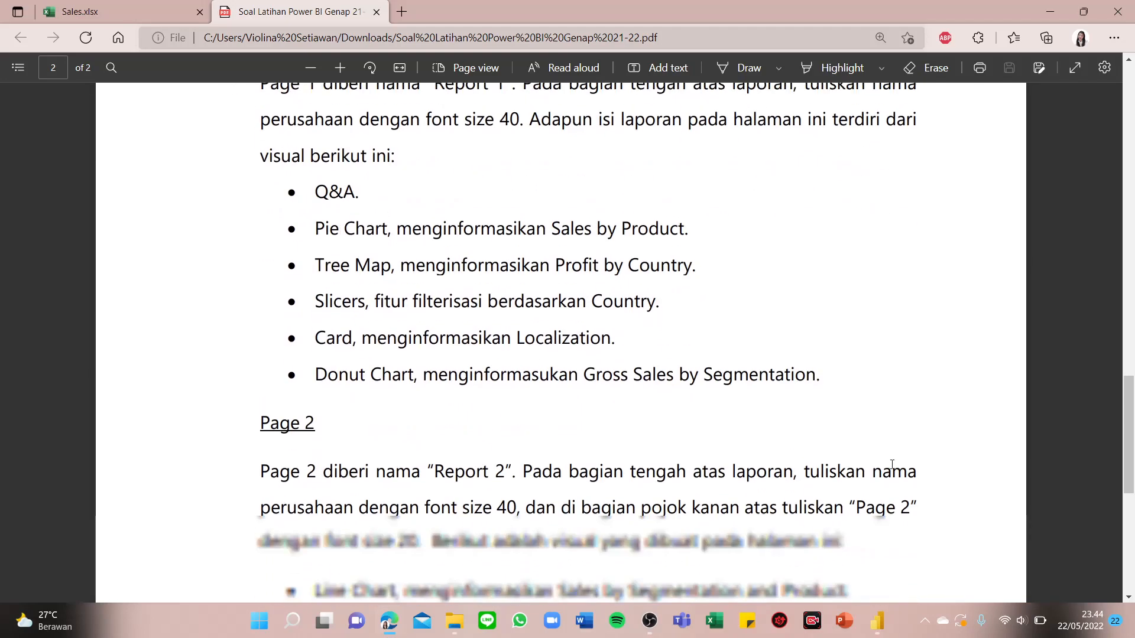
{"action": "scroll", "coordinate": [526, 455], "scroll_direction": "up", "scroll_amount": 3}
{"action": "scroll", "coordinate": [572, 466], "scroll_direction": "down", "scroll_amount": 3}
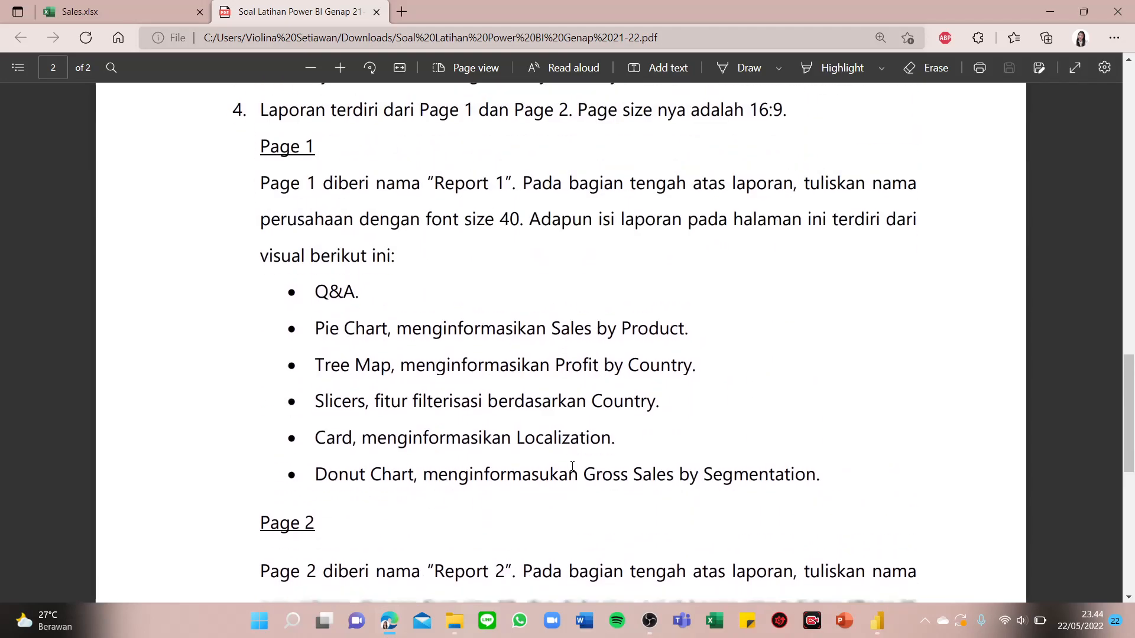
{"action": "scroll", "coordinate": [553, 424], "scroll_direction": "up", "scroll_amount": 4}
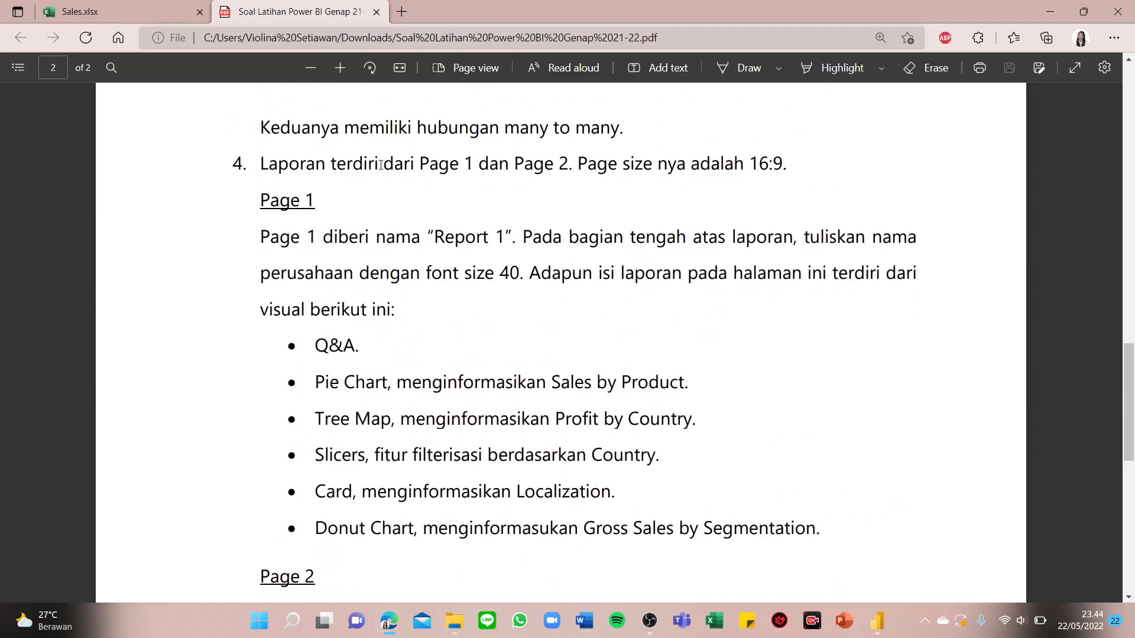
{"action": "scroll", "coordinate": [607, 279], "scroll_direction": "down", "scroll_amount": 5}
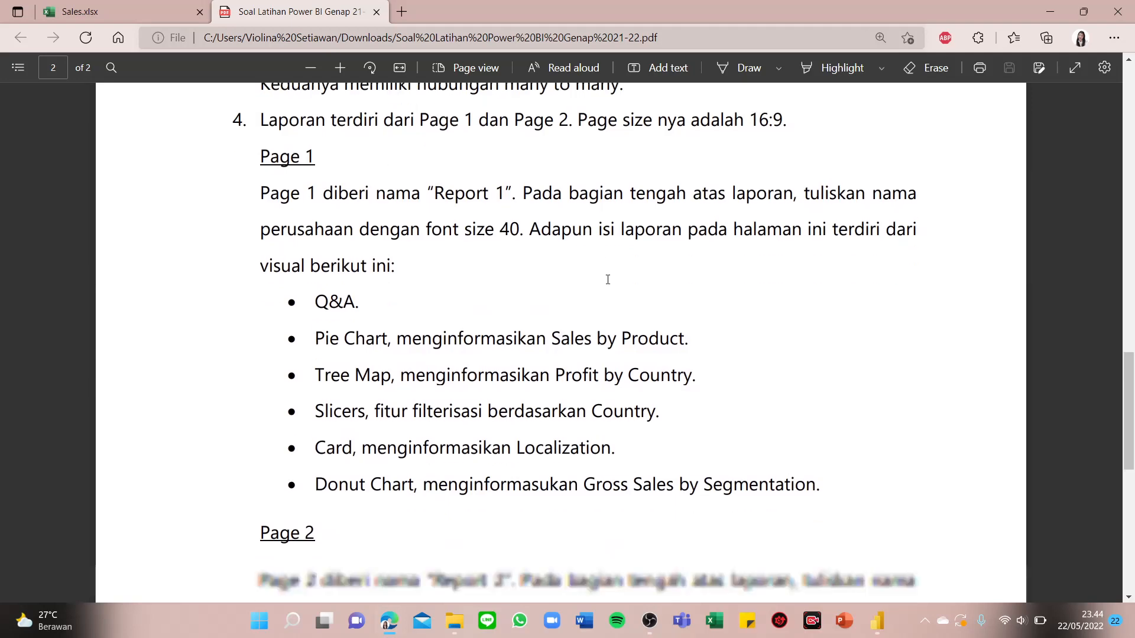
{"action": "scroll", "coordinate": [607, 279], "scroll_direction": "up", "scroll_amount": 1}
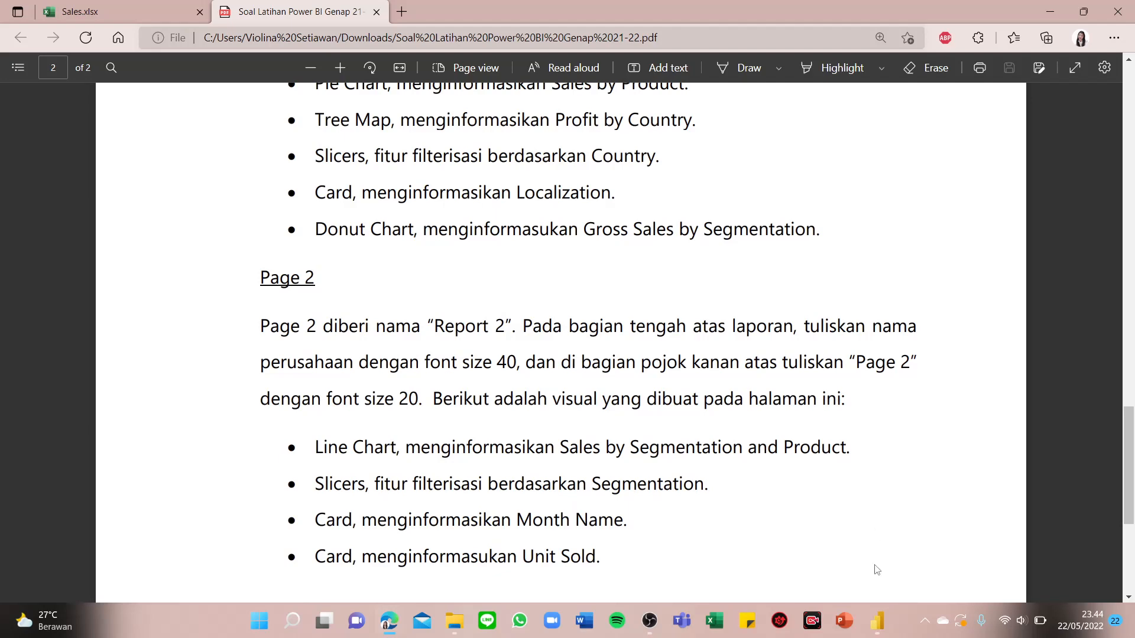
Step: Switch back to Power BI and duplicate the Report 1 page
{"action": "left_click", "coordinate": [878, 621]}
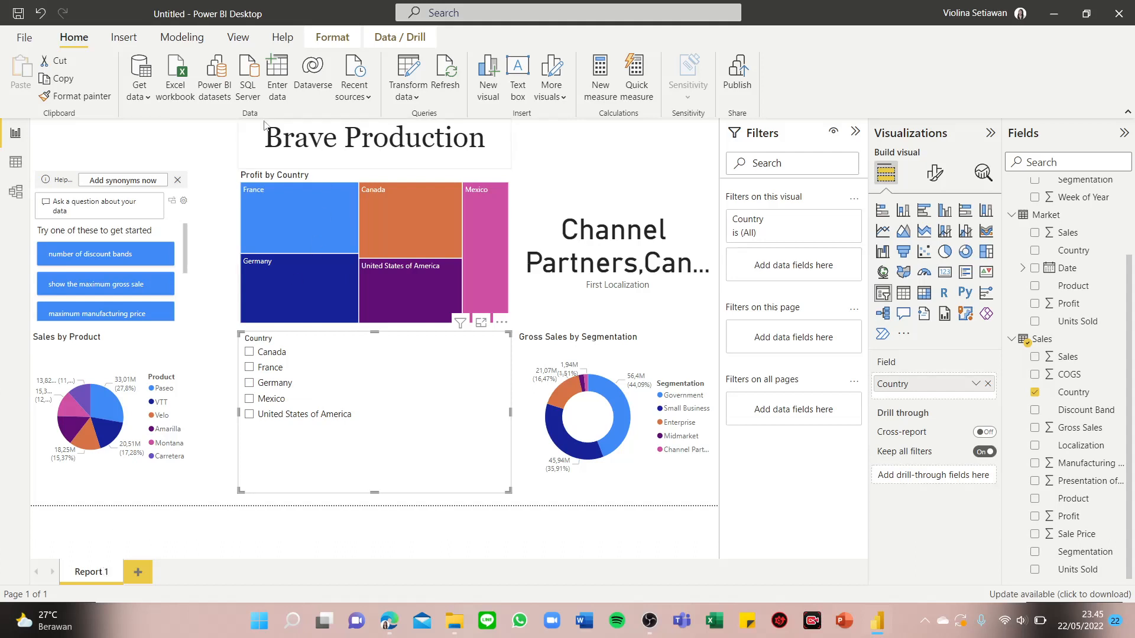
{"action": "right_click", "coordinate": [91, 573]}
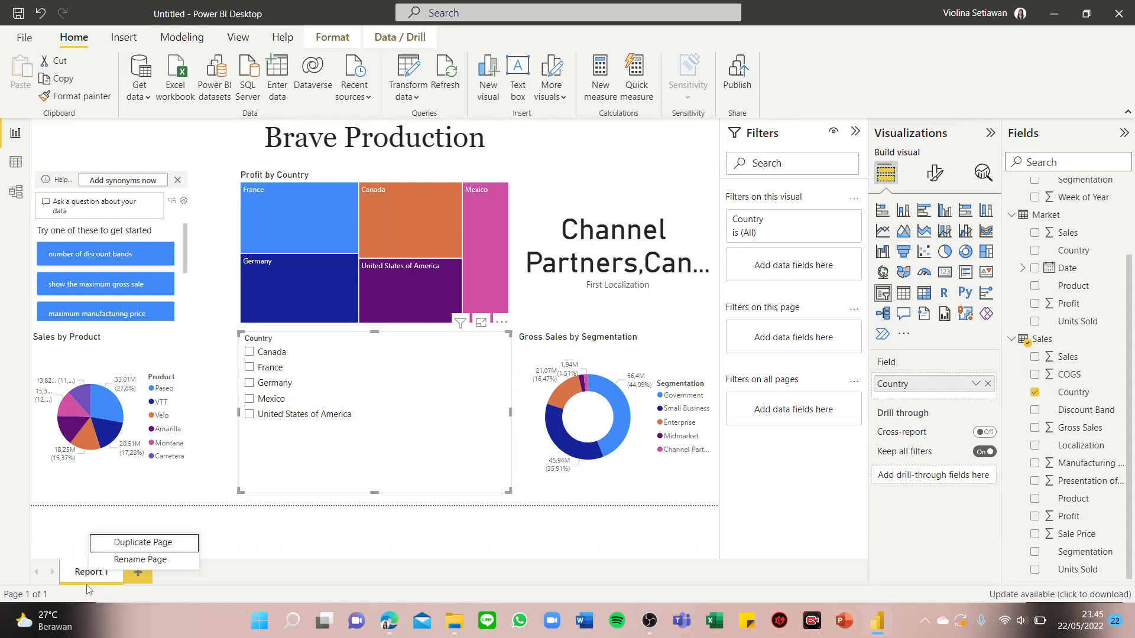
{"action": "left_click", "coordinate": [80, 576]}
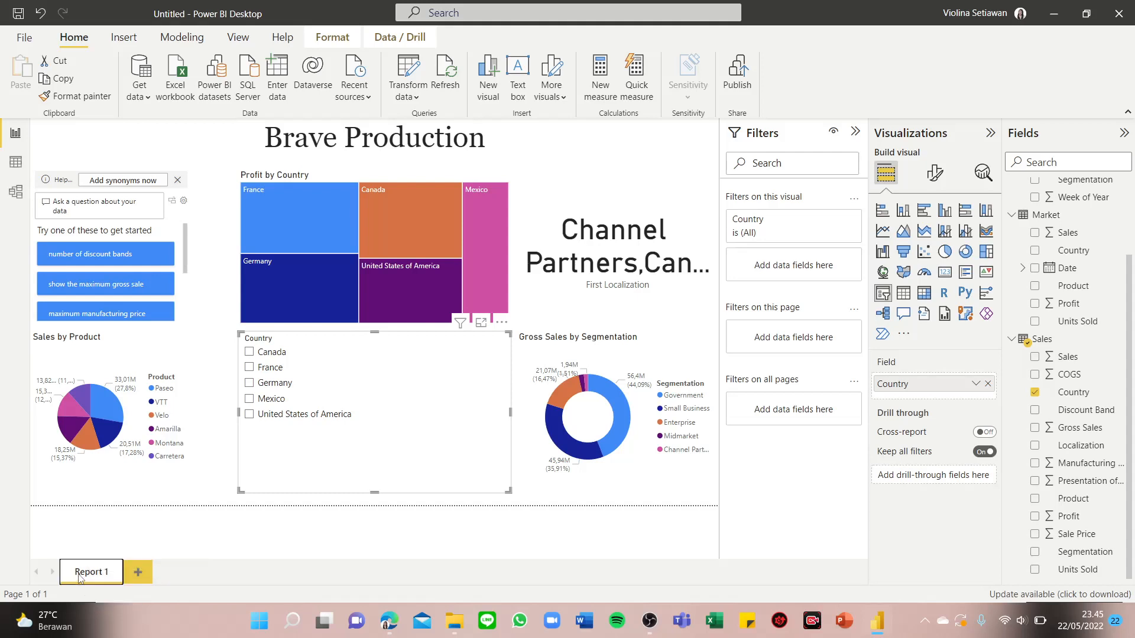
{"action": "right_click", "coordinate": [80, 576]}
{"action": "left_click", "coordinate": [80, 577]}
{"action": "right_click", "coordinate": [81, 577]}
{"action": "left_click", "coordinate": [142, 547]}
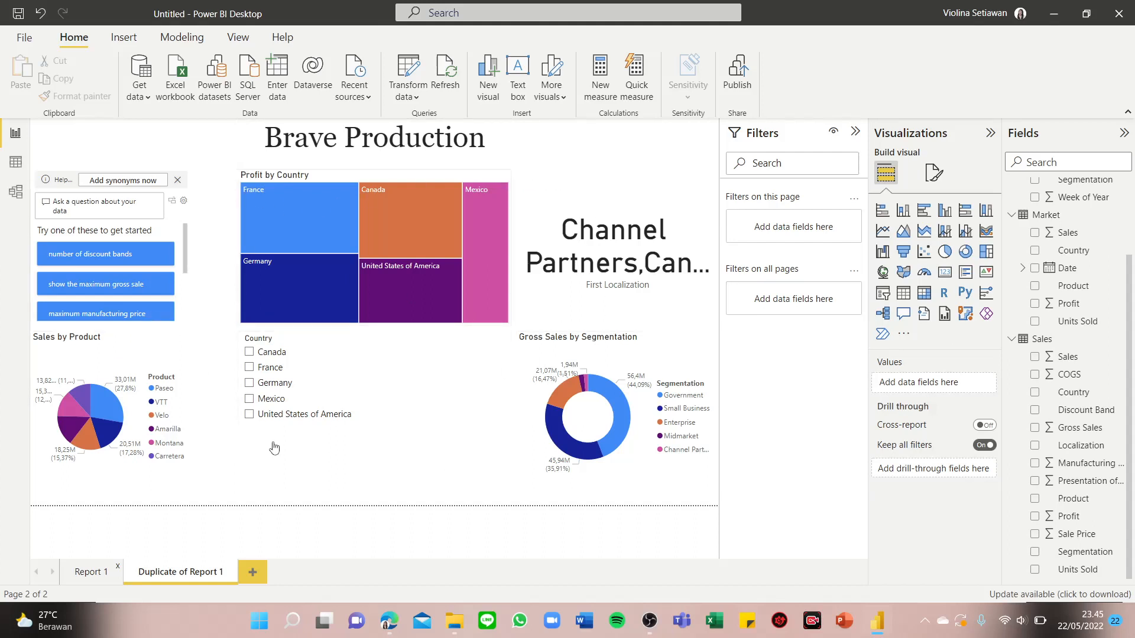
Step: Copy the Brave Production title text box on the duplicated page, place the copy in the page's upper-right corner and right-align its text
{"action": "left_click", "coordinate": [240, 161]}
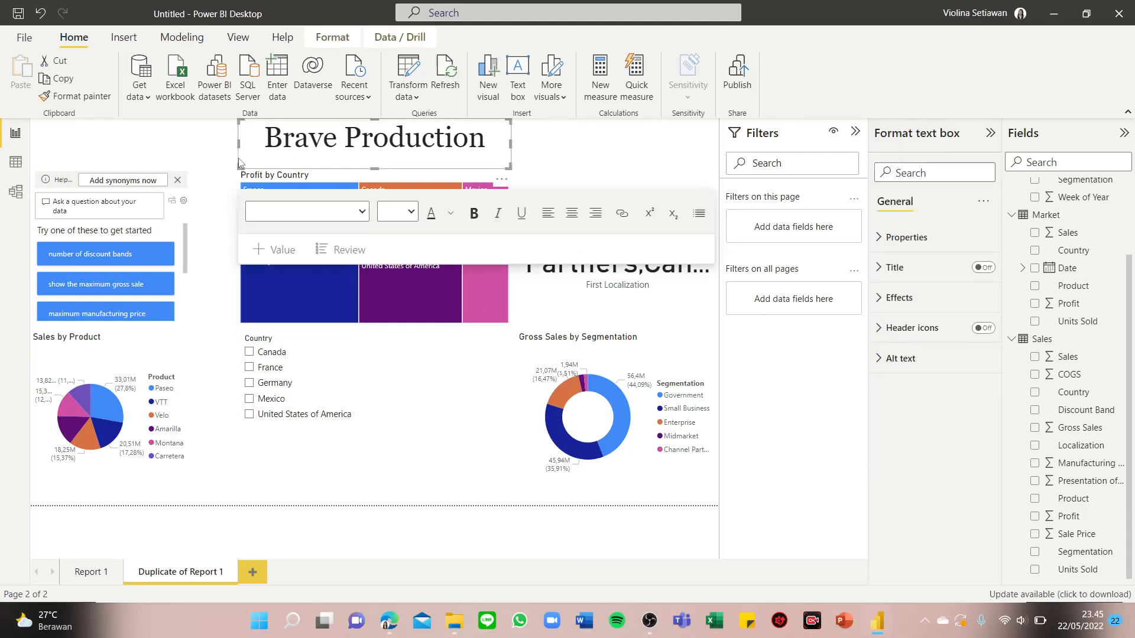
{"action": "left_click_drag", "start_coordinate": [239, 158], "coordinate": [245, 162]}
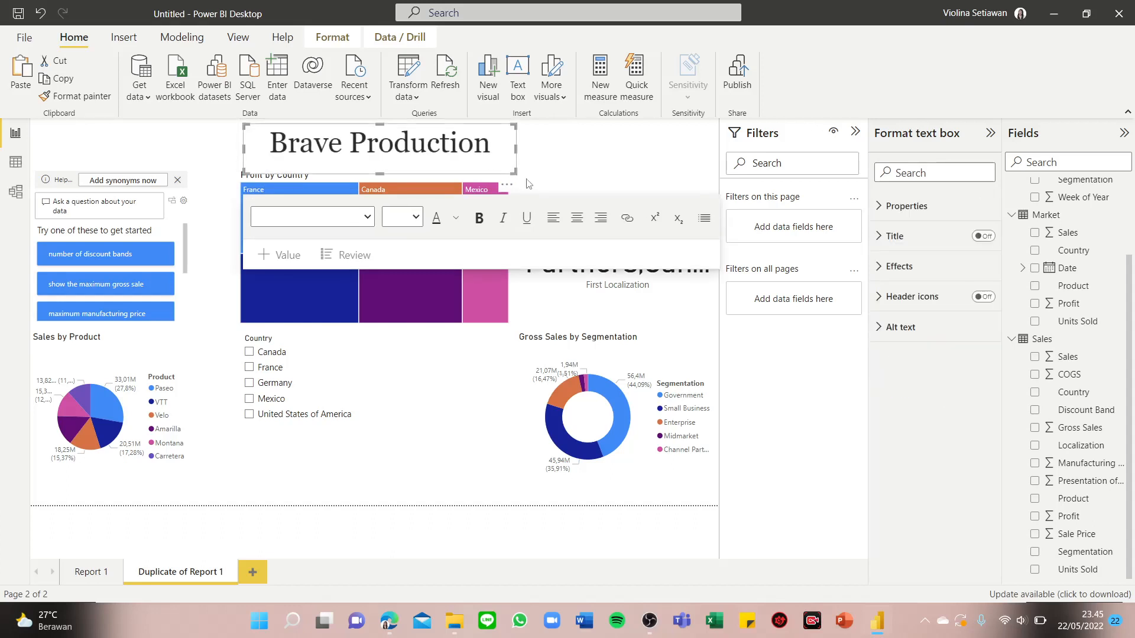
{"action": "left_click_drag", "start_coordinate": [490, 178], "coordinate": [697, 173]}
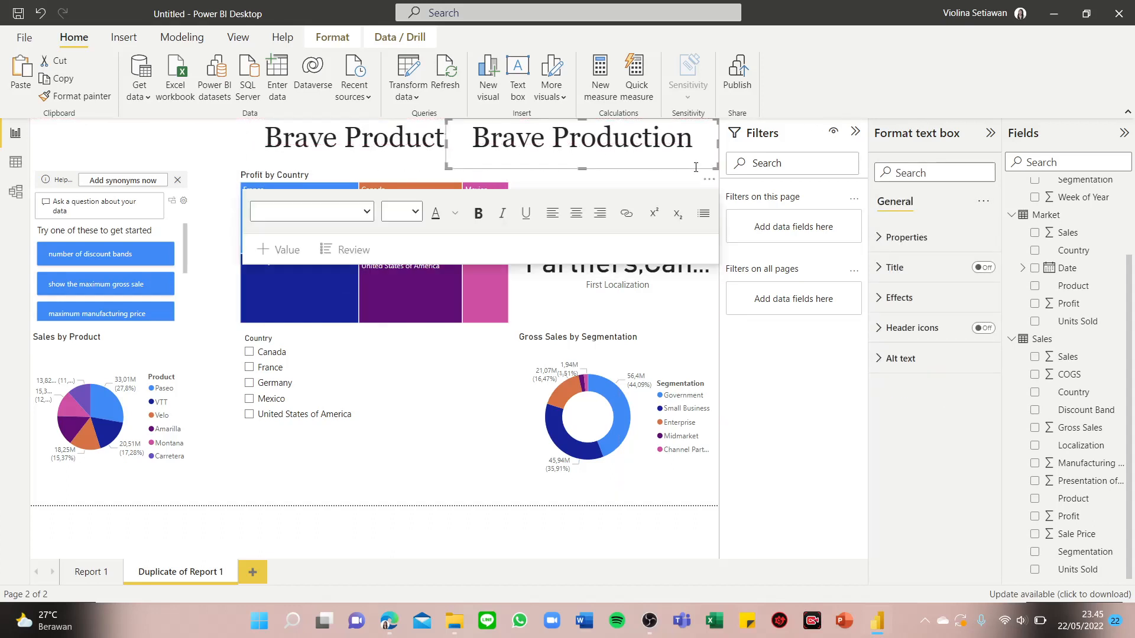
{"action": "left_click", "coordinate": [601, 221]}
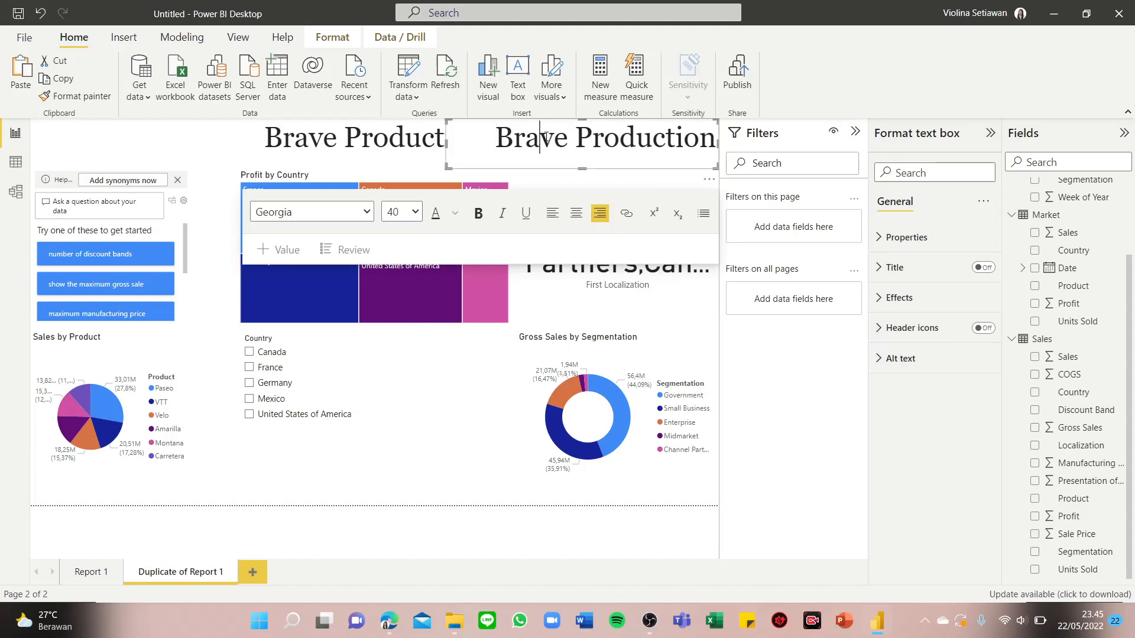
Step: Replace the copied text with "Page 2" at font size 20, and shrink its text box to fit the upper-right corner
{"action": "key", "text": "ctrl+a"}
{"action": "key", "text": "BackSpace"}
{"action": "type", "text": "Page"}
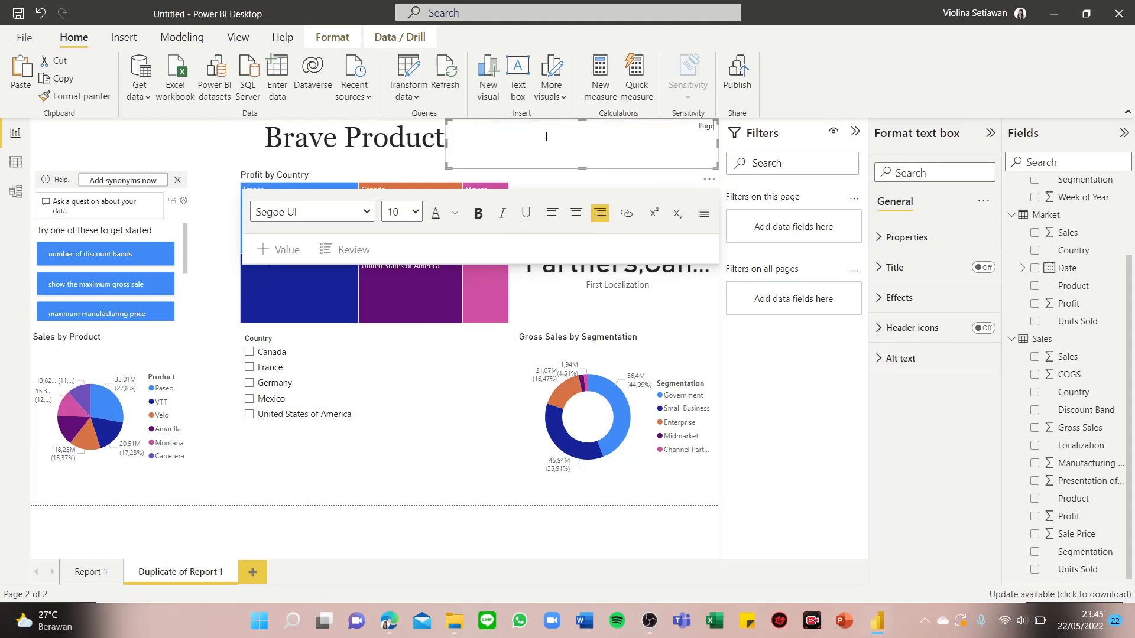
{"action": "type", "text": " 2"}
{"action": "key", "text": "ctrl+a"}
{"action": "left_click", "coordinate": [405, 216]}
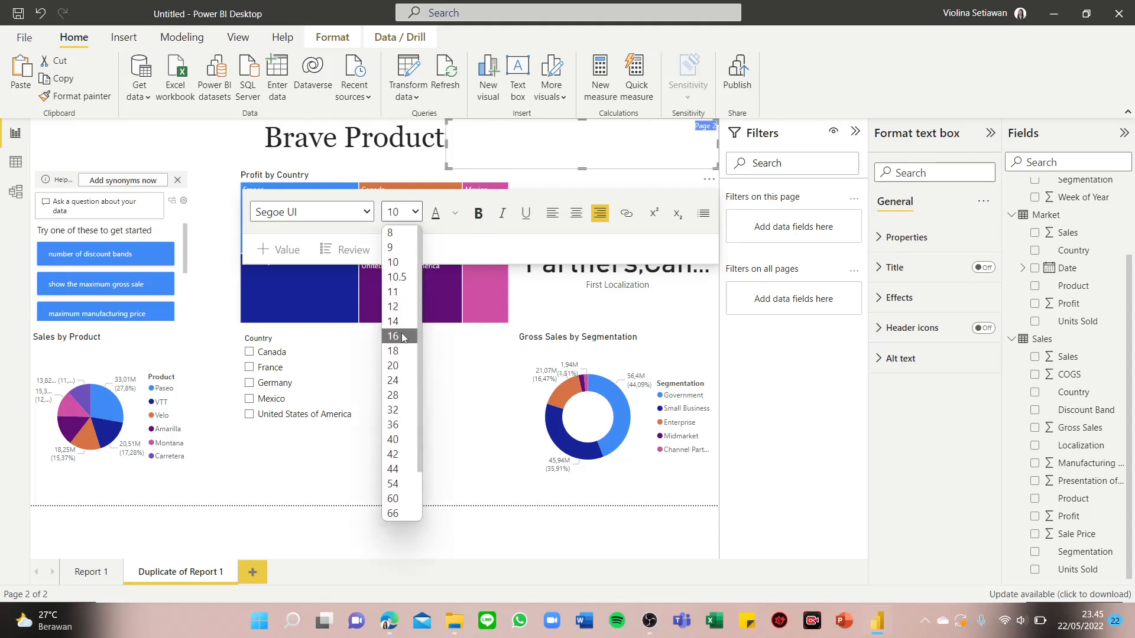
{"action": "left_click", "coordinate": [393, 366]}
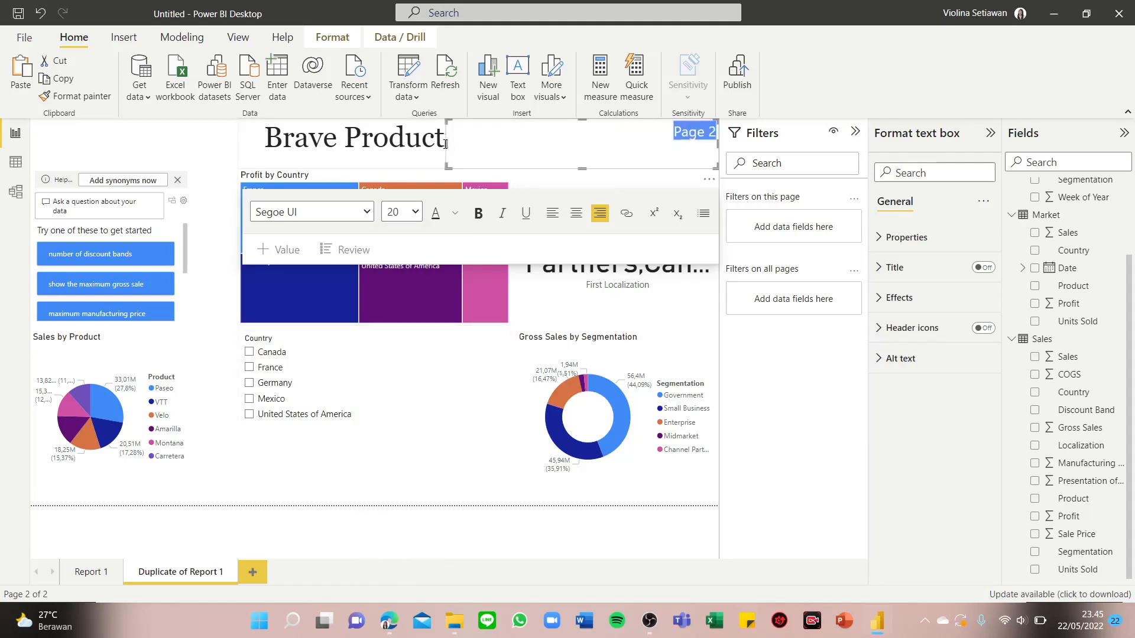
{"action": "left_click_drag", "start_coordinate": [446, 143], "coordinate": [684, 149]}
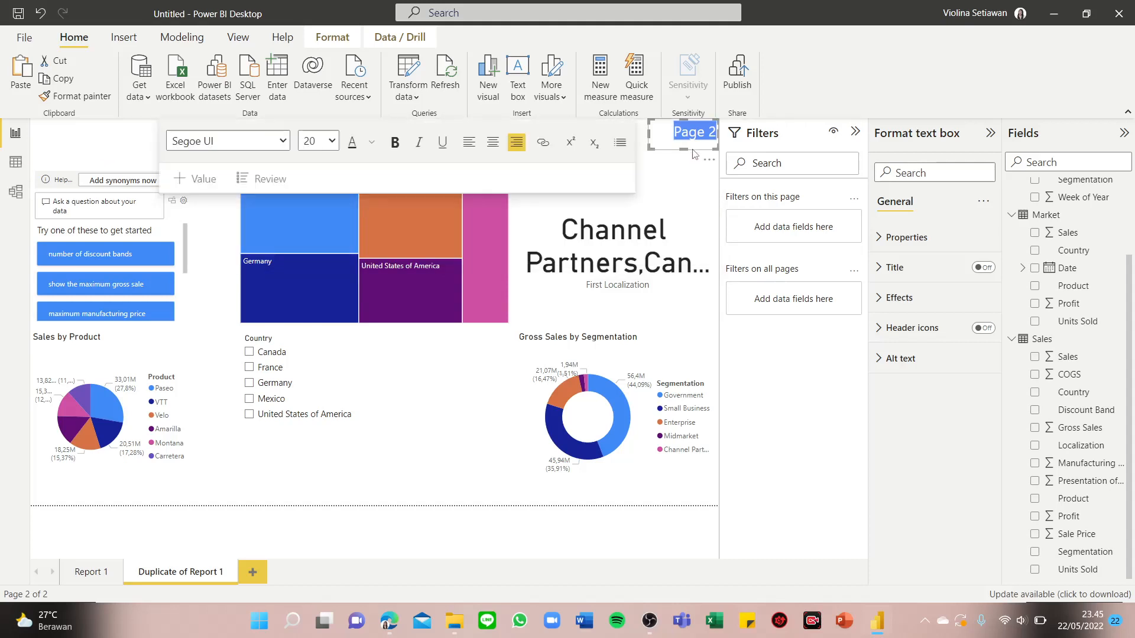
{"action": "left_click", "coordinate": [476, 505]}
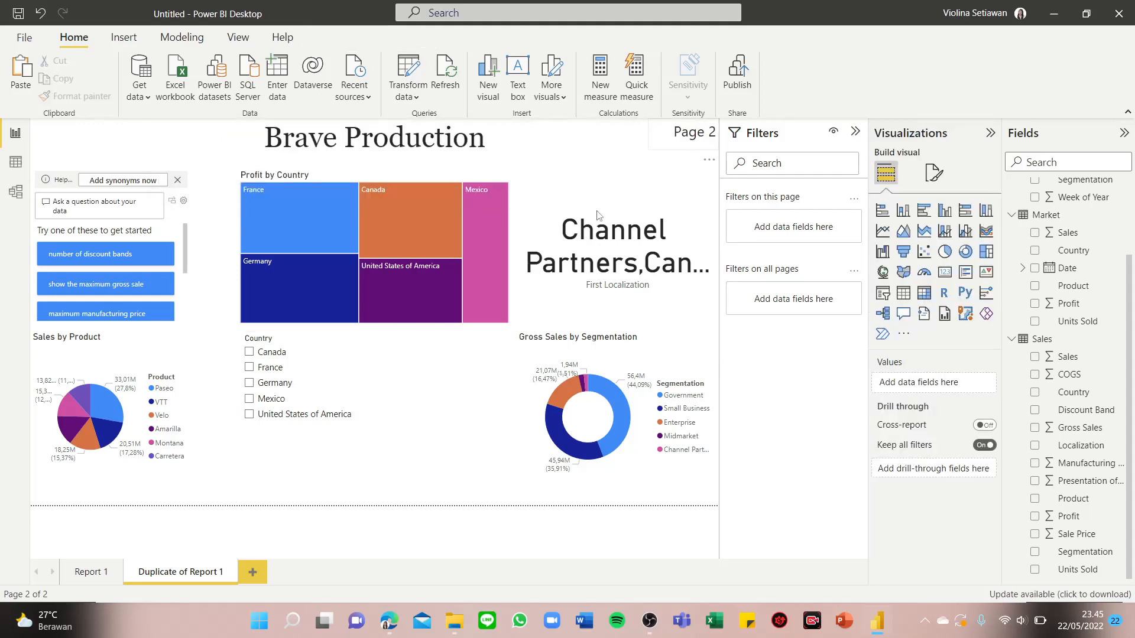
Step: Switch to the exercise PDF and review the Page 2 requirements for the page name, title text and visuals
{"action": "left_click", "coordinate": [387, 622]}
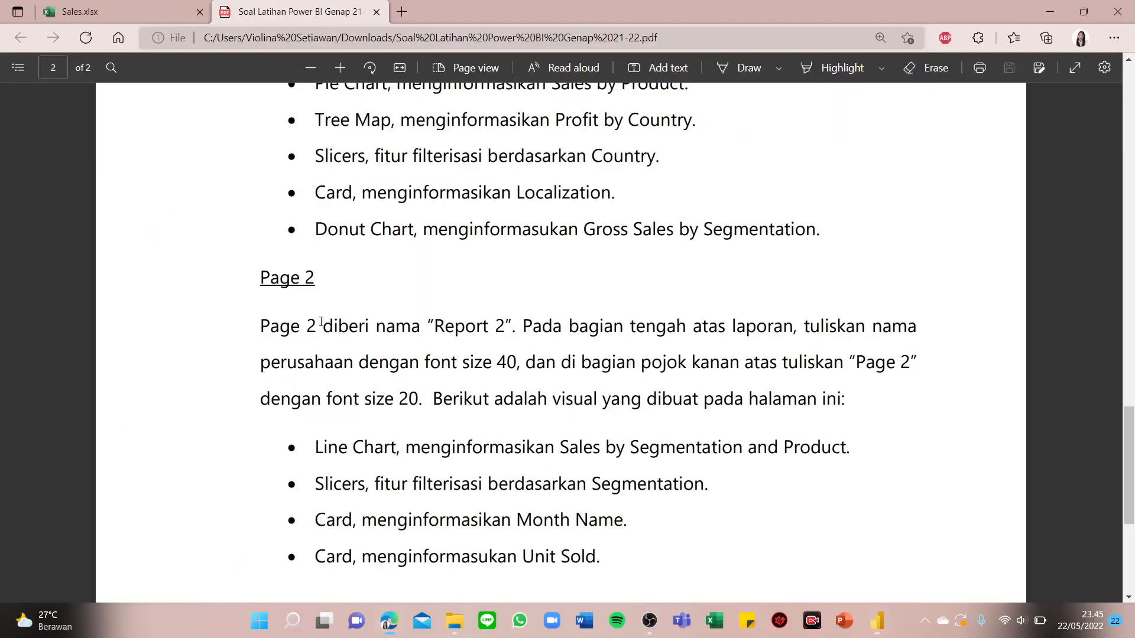
{"action": "scroll", "coordinate": [563, 358], "scroll_direction": "down", "scroll_amount": 2}
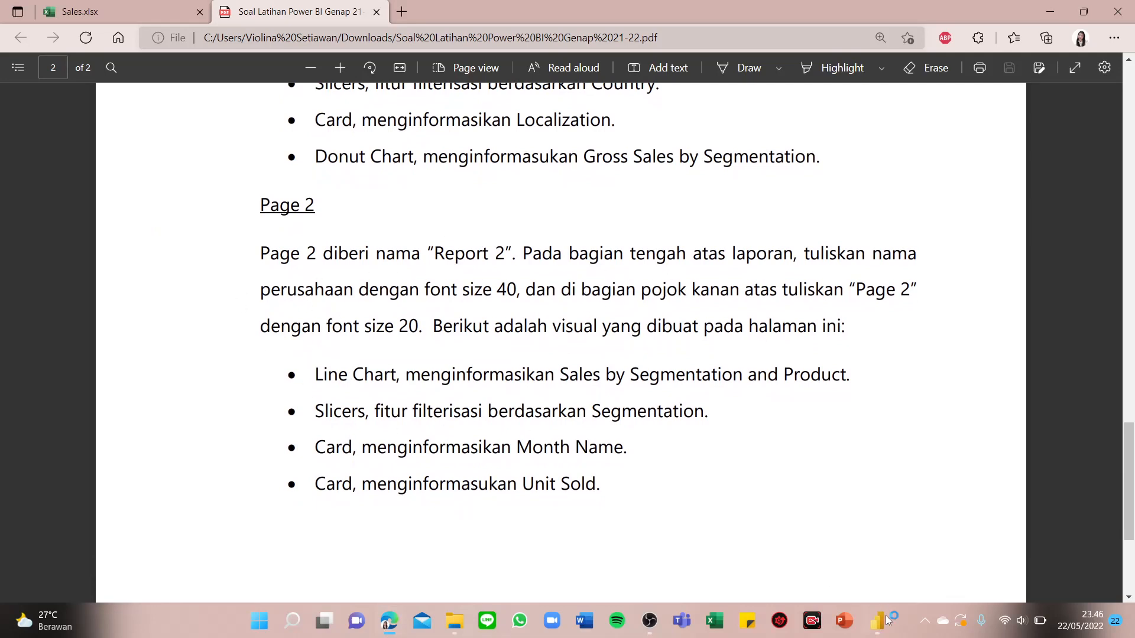
{"action": "mouse_move", "coordinate": [887, 619]}
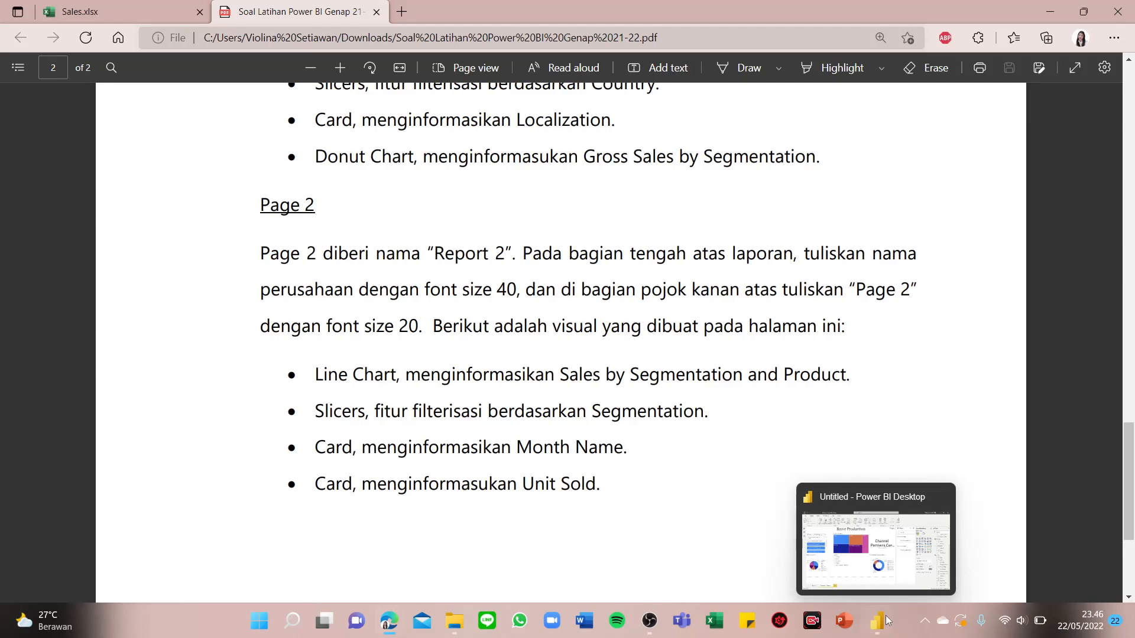
{"action": "left_click", "coordinate": [877, 621]}
{"action": "left_click", "coordinate": [887, 620]}
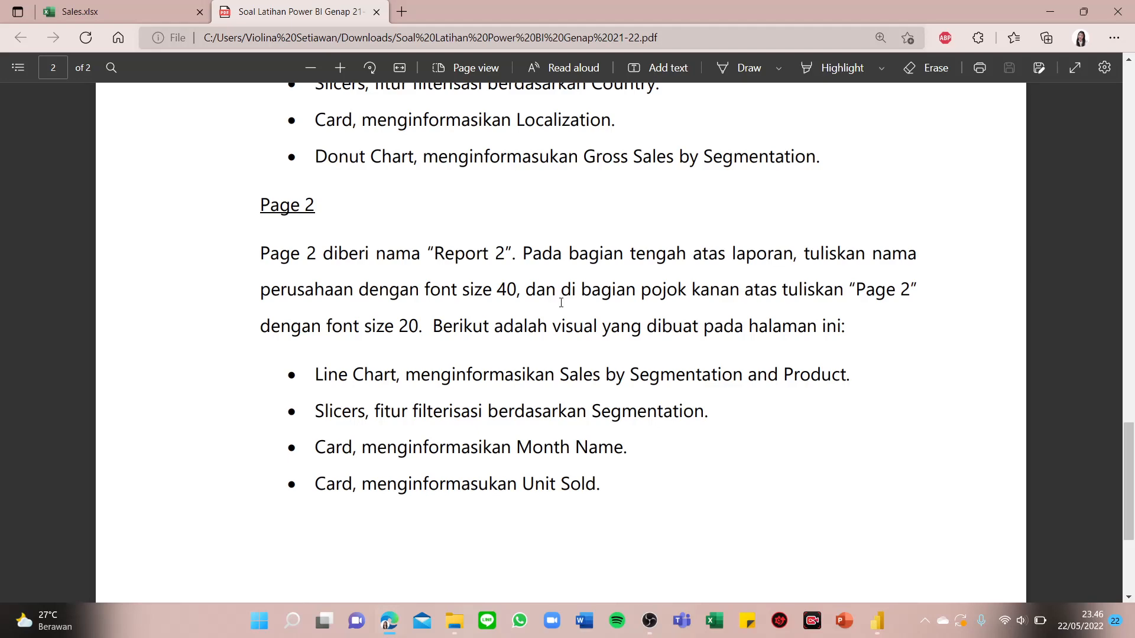
{"action": "scroll", "coordinate": [561, 303], "scroll_direction": "down", "scroll_amount": 4}
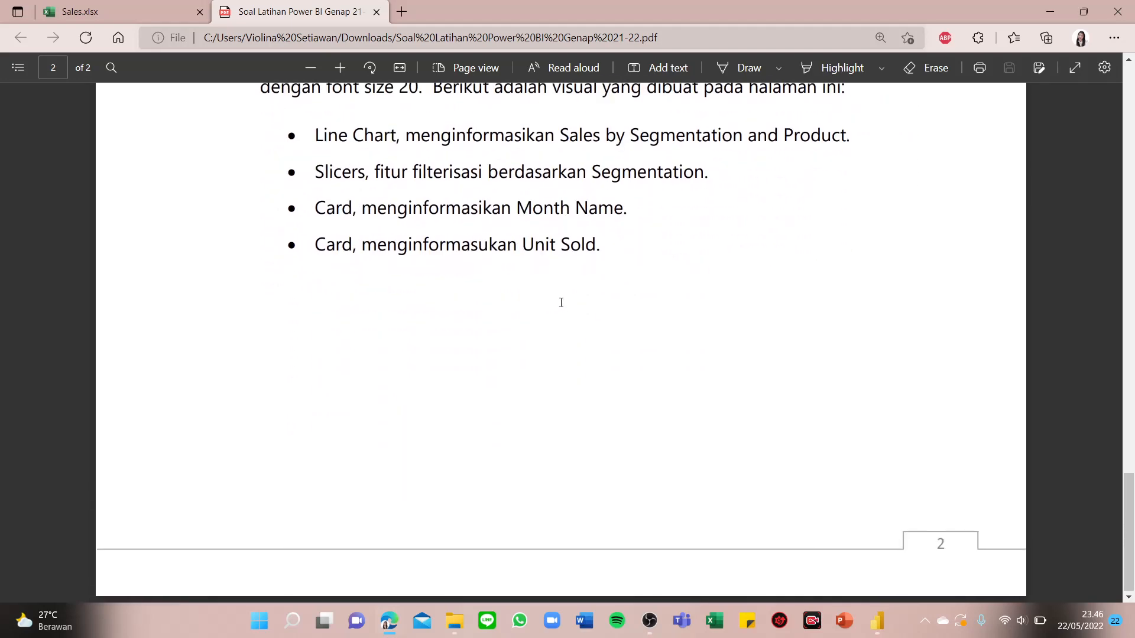
{"action": "scroll", "coordinate": [336, 355], "scroll_direction": "up", "scroll_amount": 3}
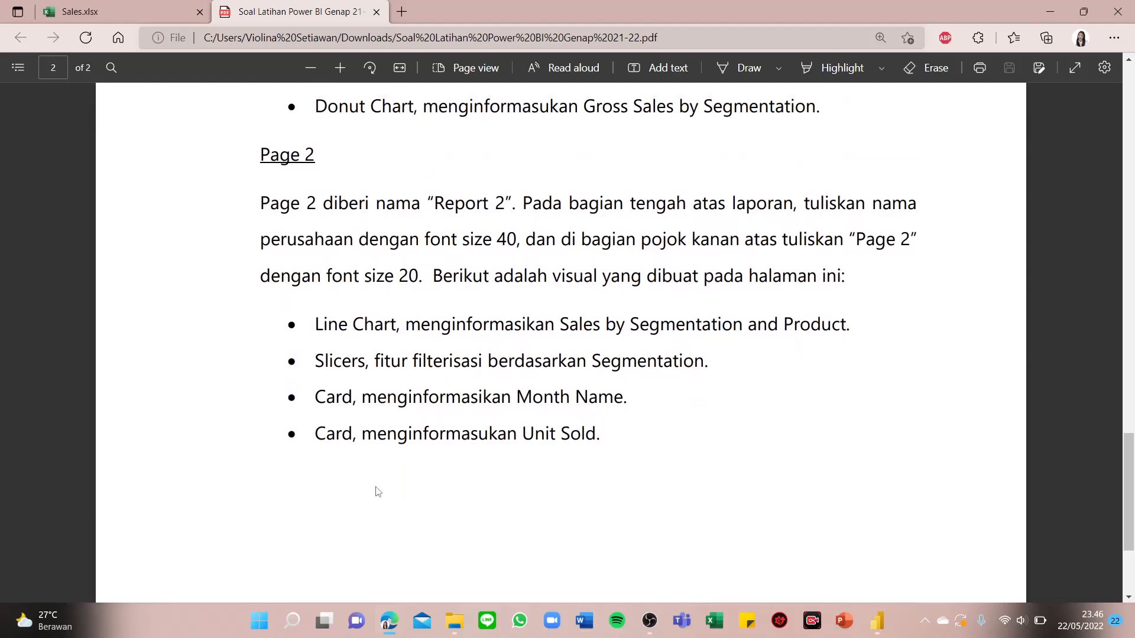
Step: Switch back to Power BI and remove the Profit by Country treemap and the Country slicer from the duplicated page
{"action": "left_click", "coordinate": [883, 632]}
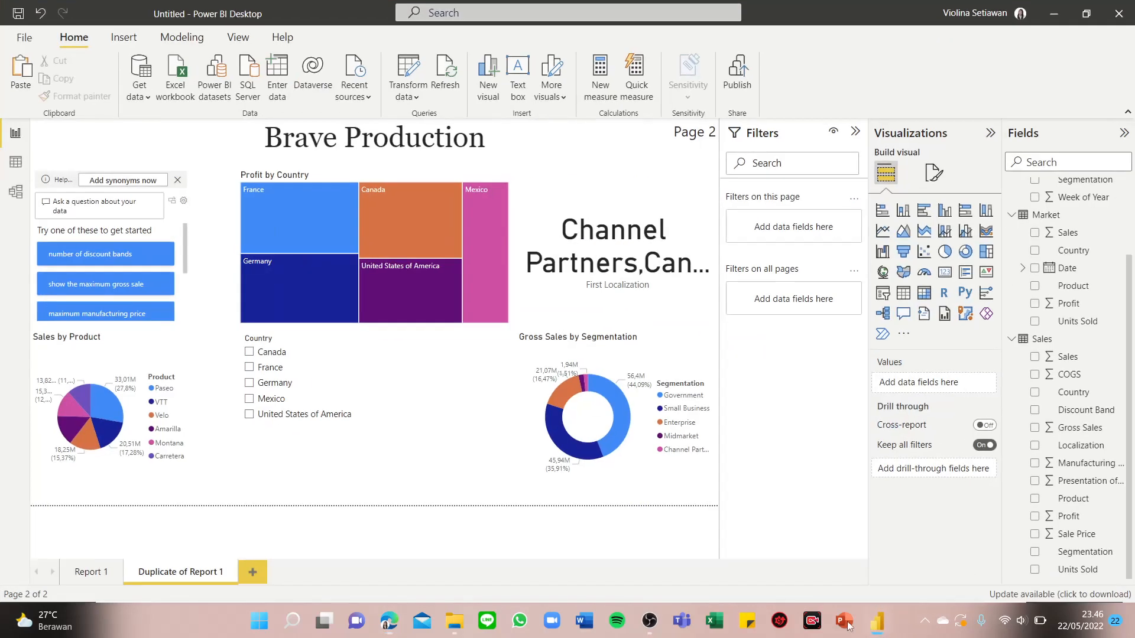
{"action": "left_click", "coordinate": [335, 177]}
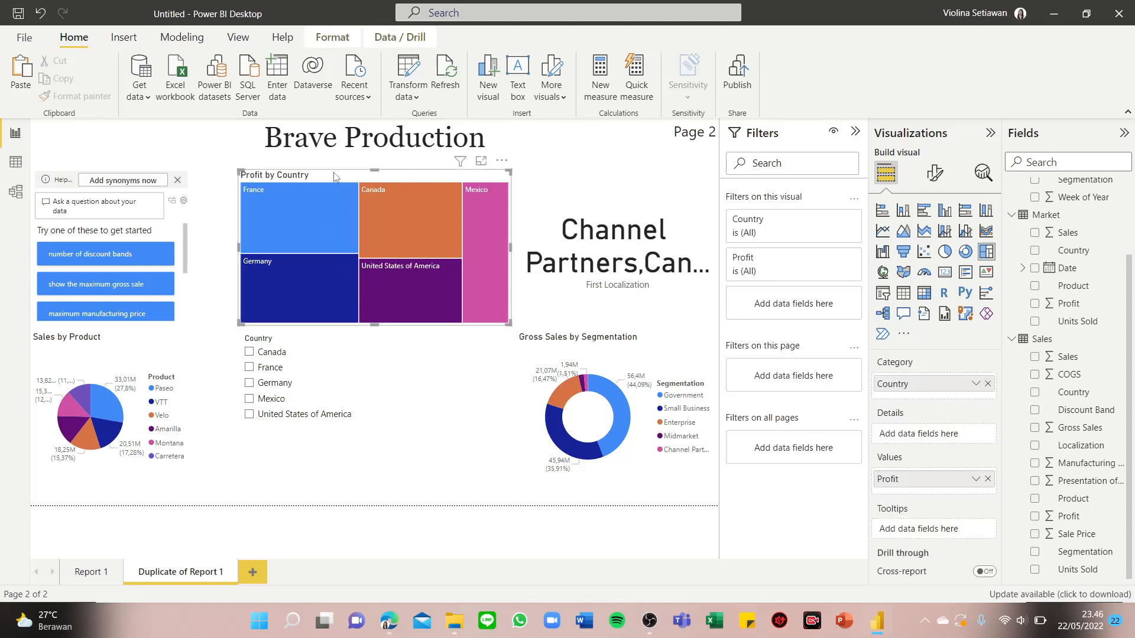
{"action": "left_click", "coordinate": [501, 161]}
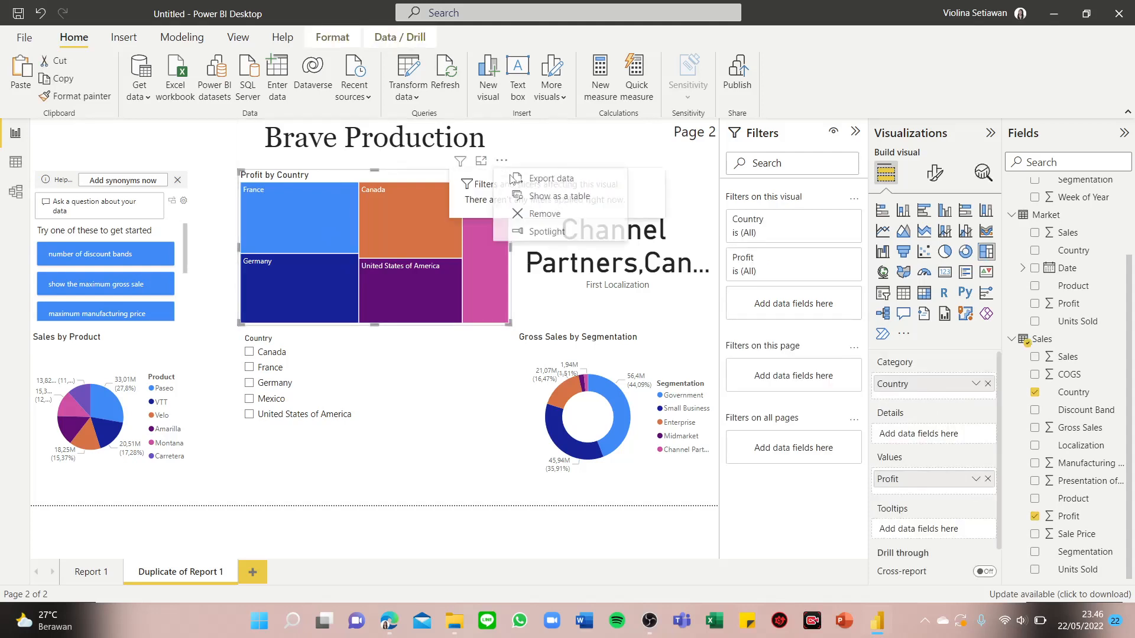
{"action": "left_click", "coordinate": [544, 216]}
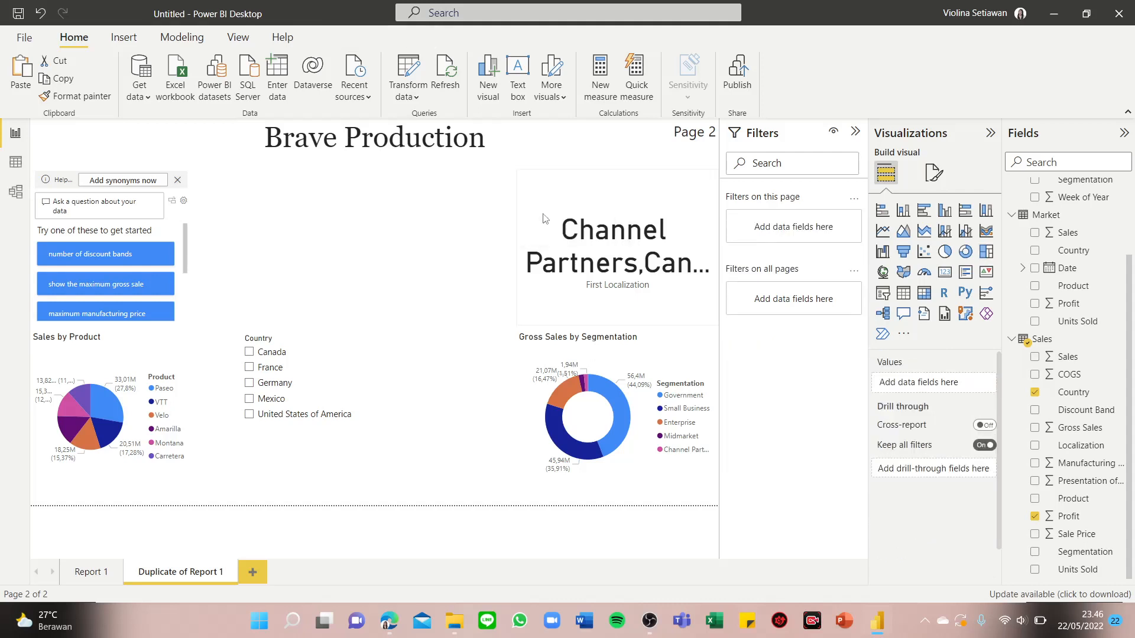
{"action": "left_click", "coordinate": [464, 340]}
{"action": "left_click", "coordinate": [501, 322]}
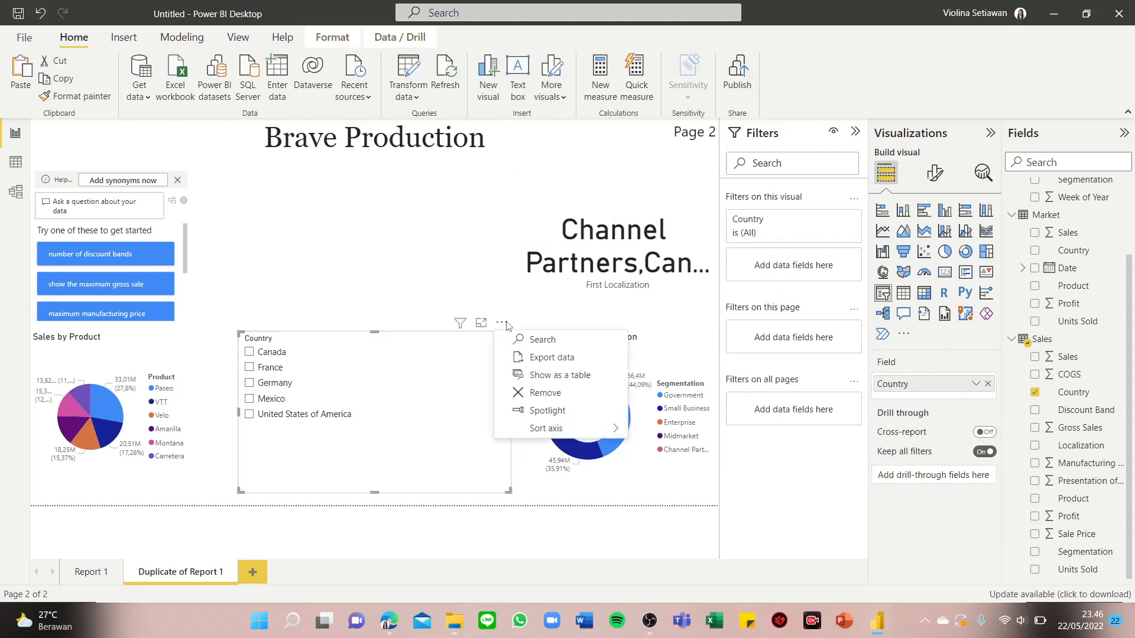
{"action": "left_click", "coordinate": [570, 401]}
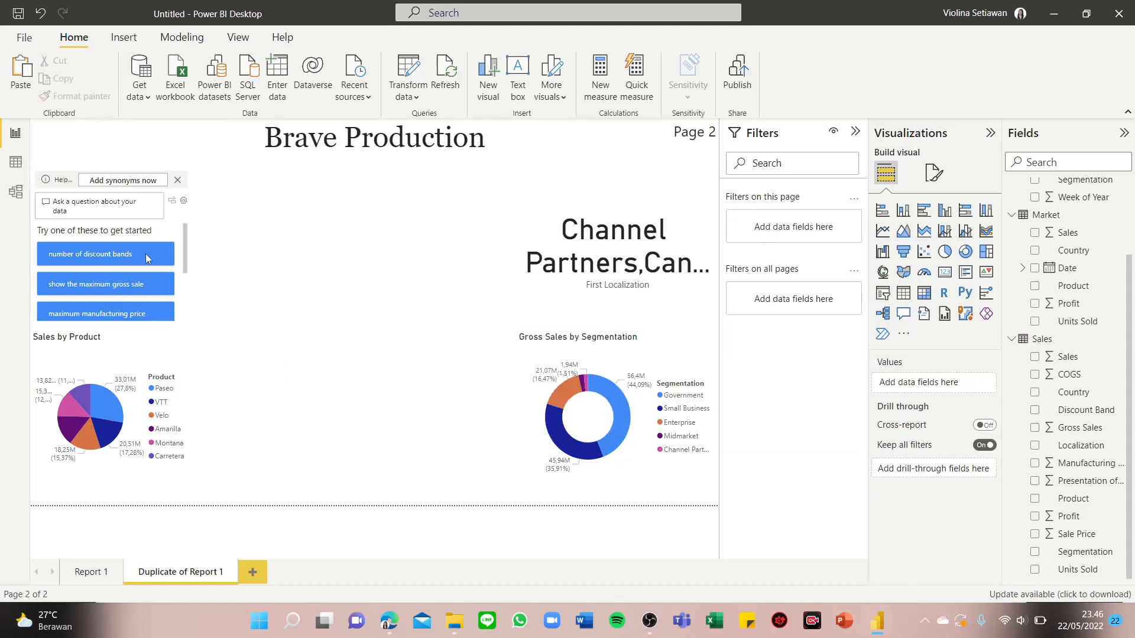
Step: Check the required Page 2 visuals in the PDF, and convert the Q&A visual on the duplicated page to a line chart
{"action": "left_click", "coordinate": [387, 625]}
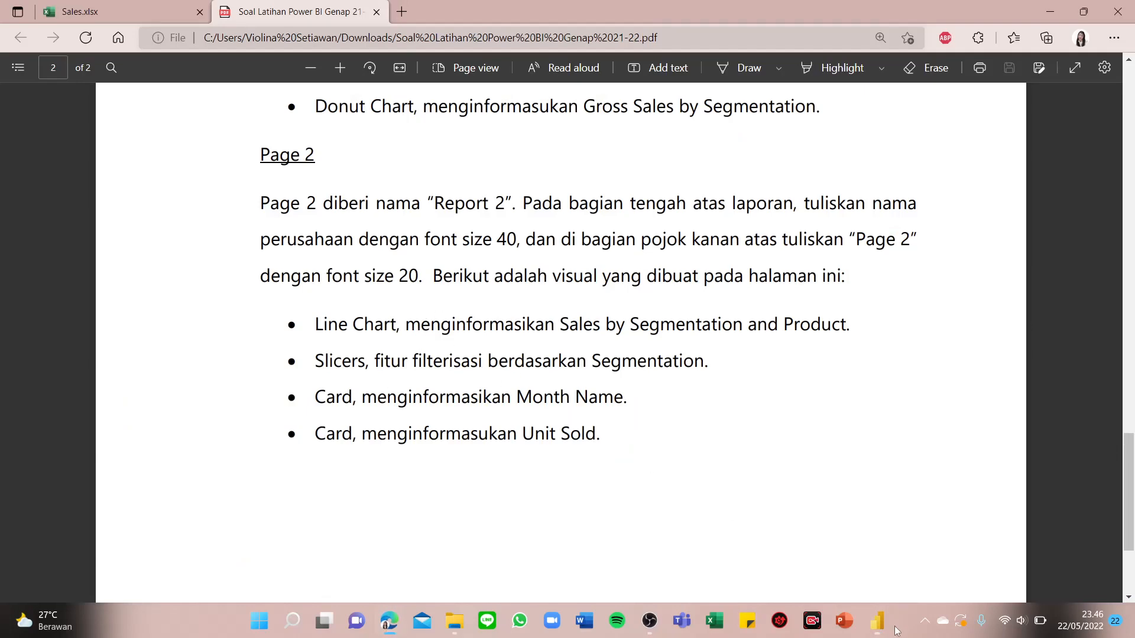
{"action": "left_click", "coordinate": [876, 625]}
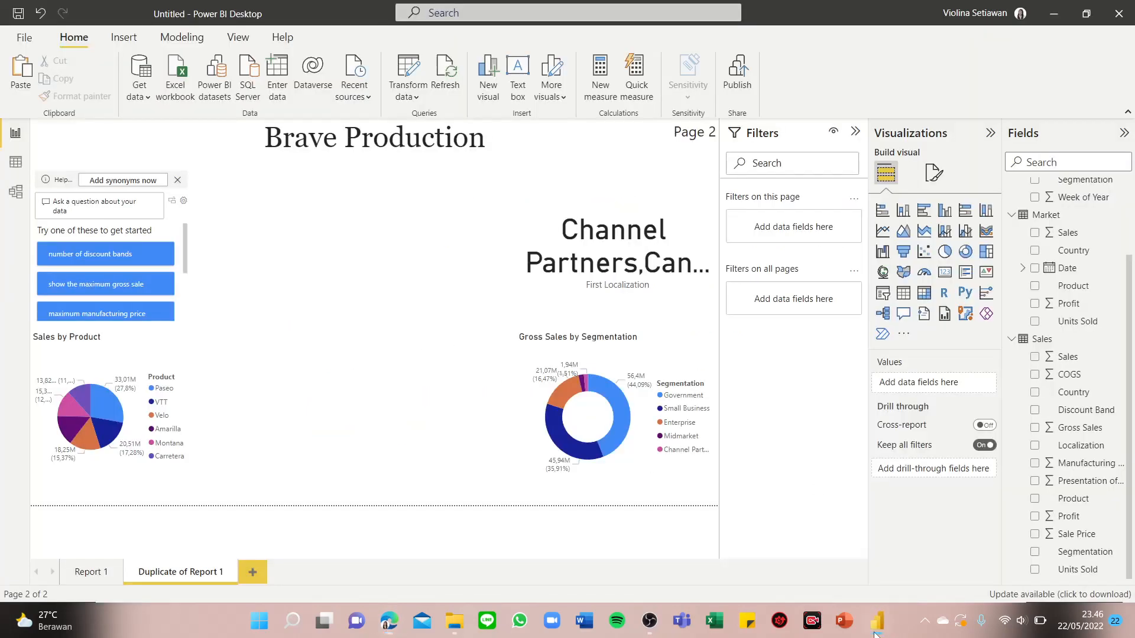
{"action": "left_click", "coordinate": [193, 197]}
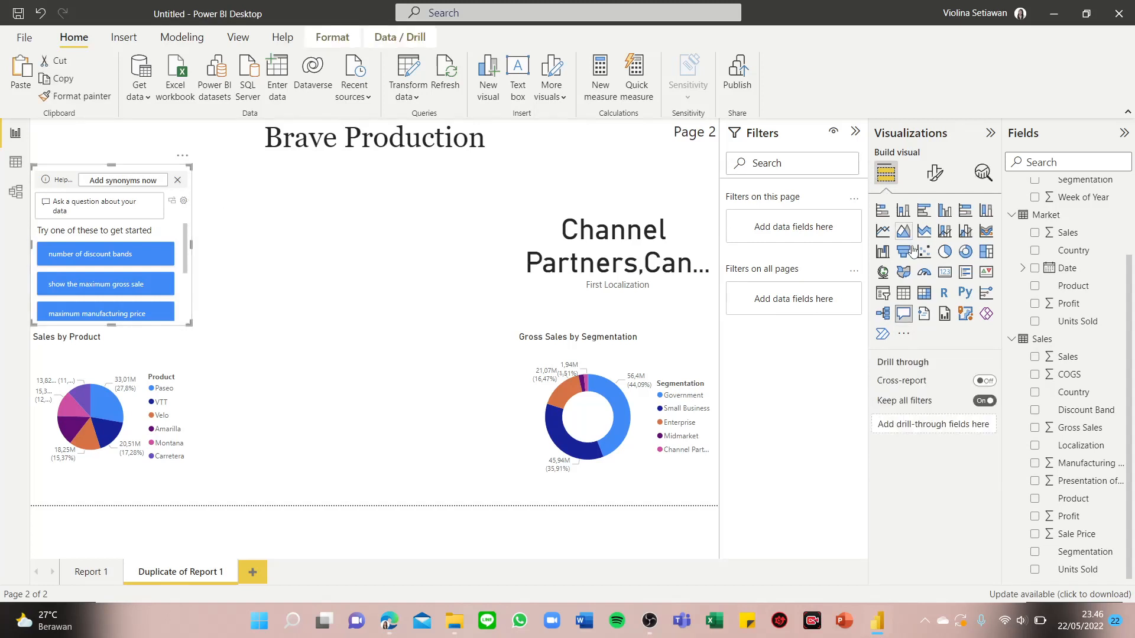
{"action": "left_click", "coordinate": [882, 232]}
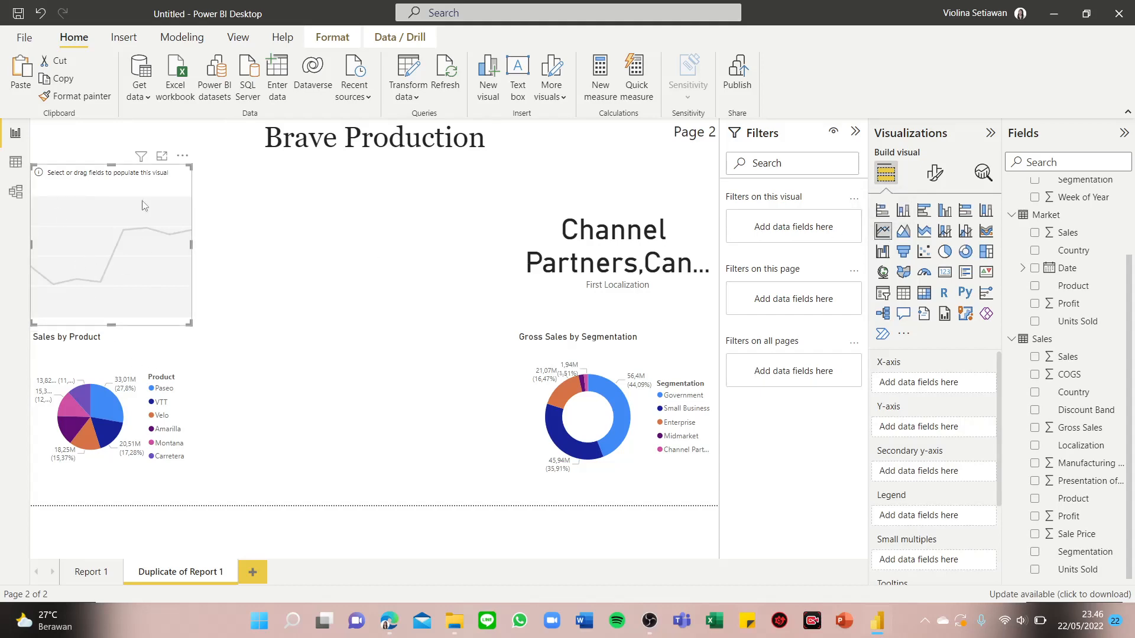
Step: Check the line chart's requirements in the PDF, and assign Sales to its Y-axis and Segmentation to its X-axis from the Sales table
{"action": "left_click", "coordinate": [389, 620]}
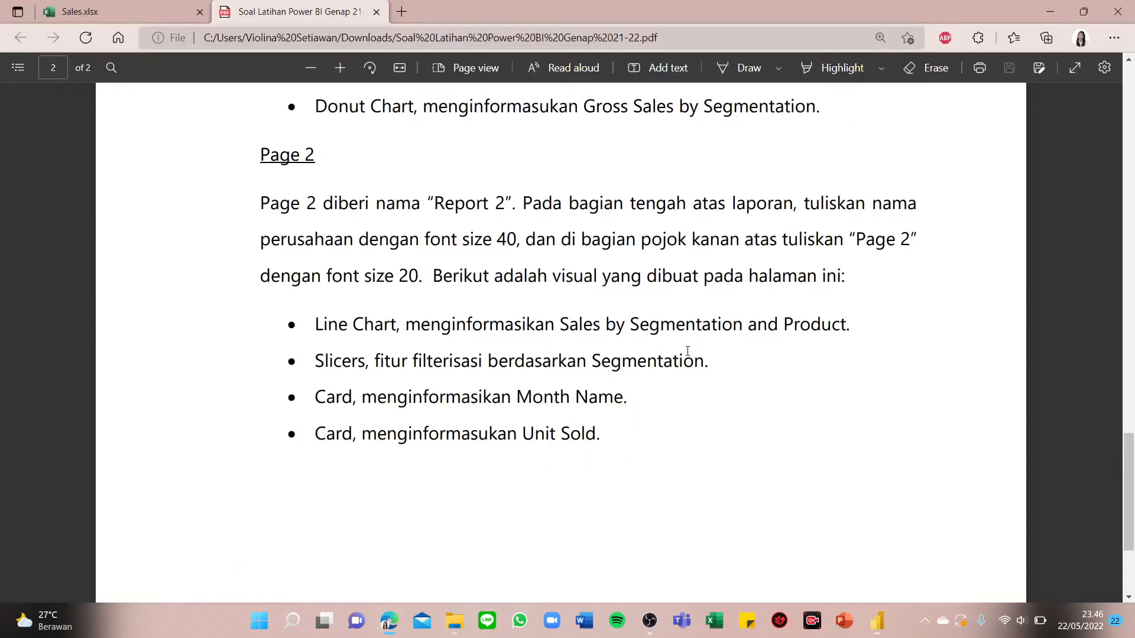
{"action": "left_click", "coordinate": [877, 620]}
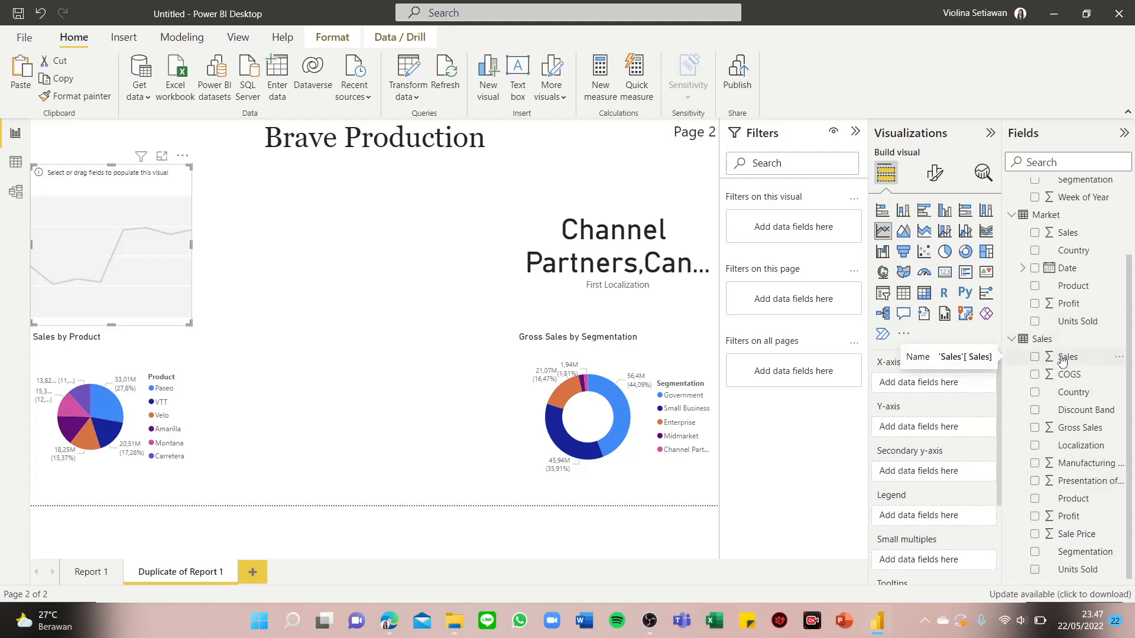
{"action": "left_click_drag", "start_coordinate": [1062, 359], "coordinate": [936, 427]}
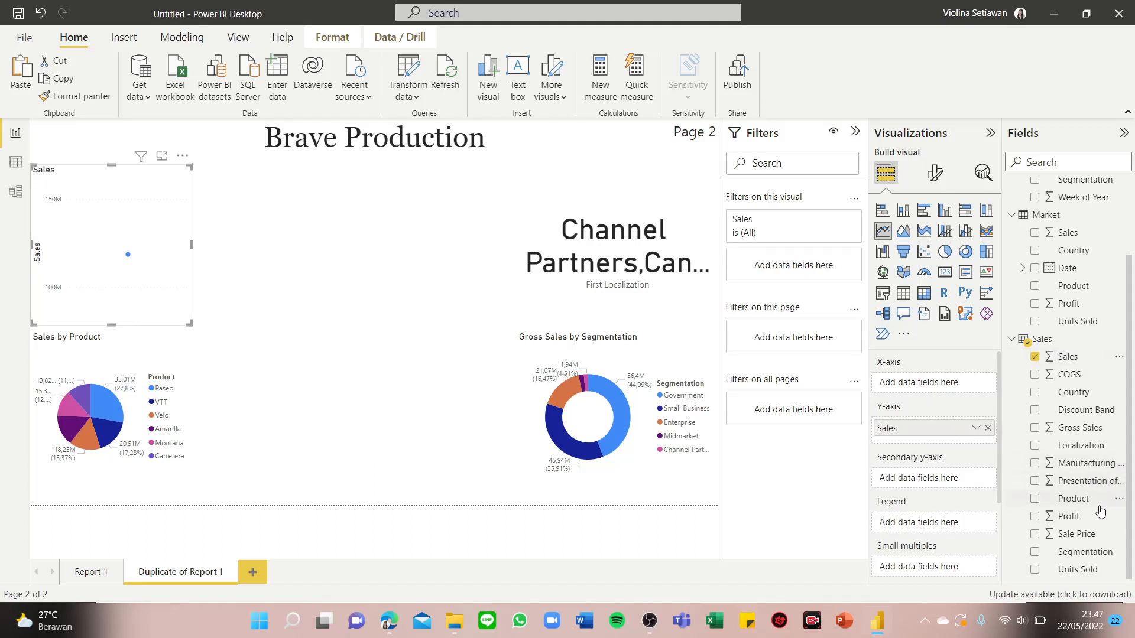
{"action": "left_click_drag", "start_coordinate": [1093, 553], "coordinate": [963, 384]}
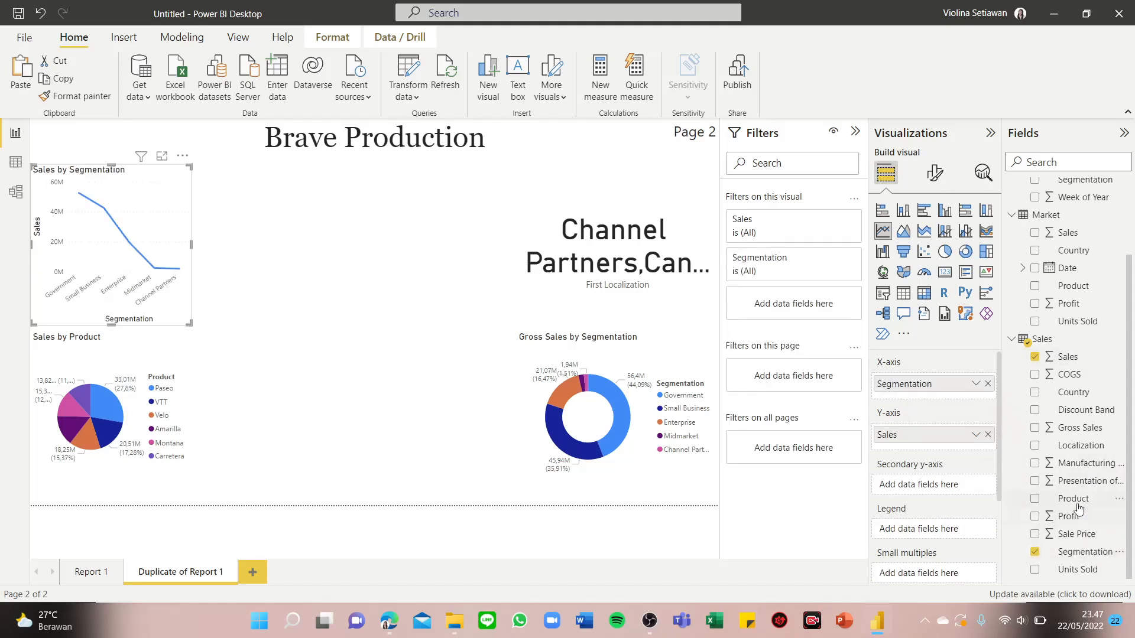
Step: Assign Product from the Sales table to the line chart's legend, leaving only Segmentation on the X-axis and no secondary y-axis field
{"action": "left_click_drag", "start_coordinate": [1078, 507], "coordinate": [945, 388]}
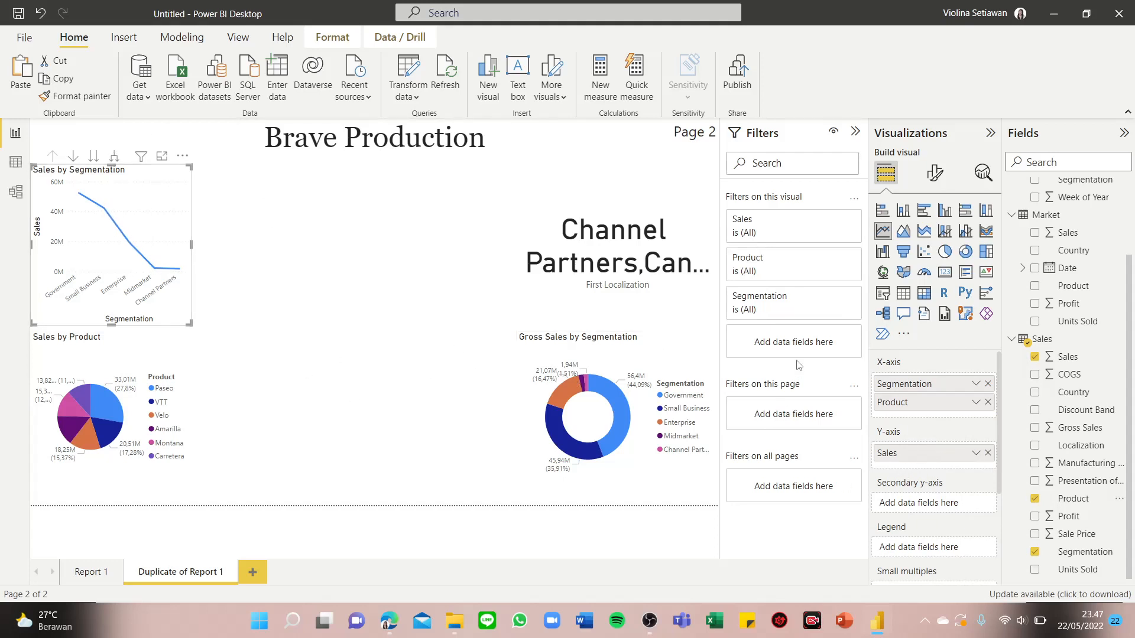
{"action": "left_click", "coordinate": [988, 404]}
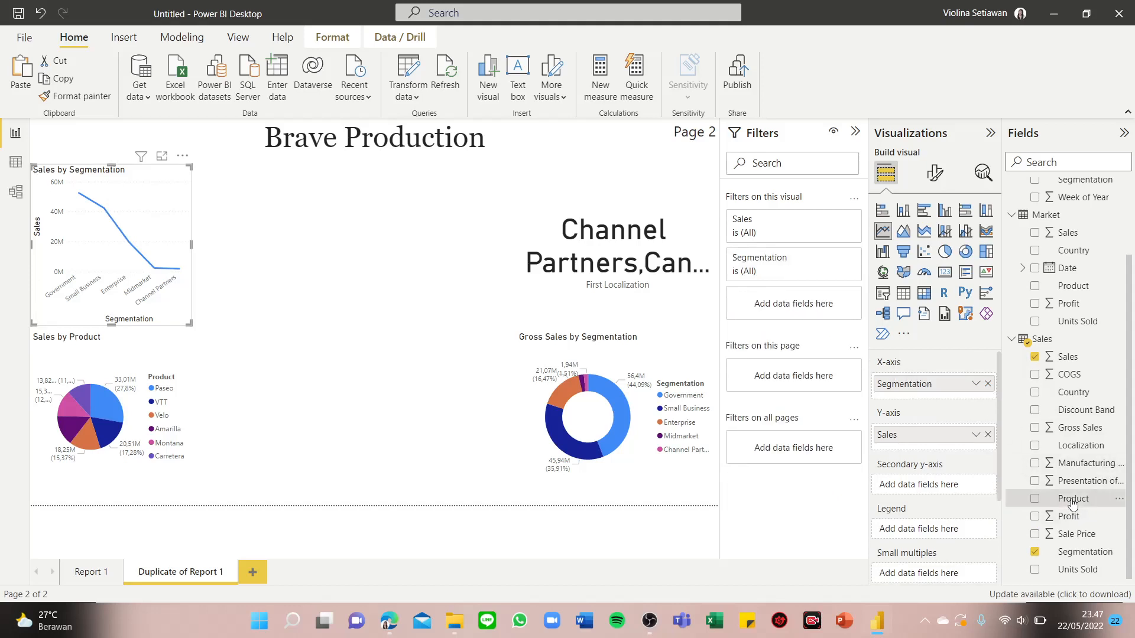
{"action": "left_click_drag", "start_coordinate": [1072, 503], "coordinate": [936, 509]}
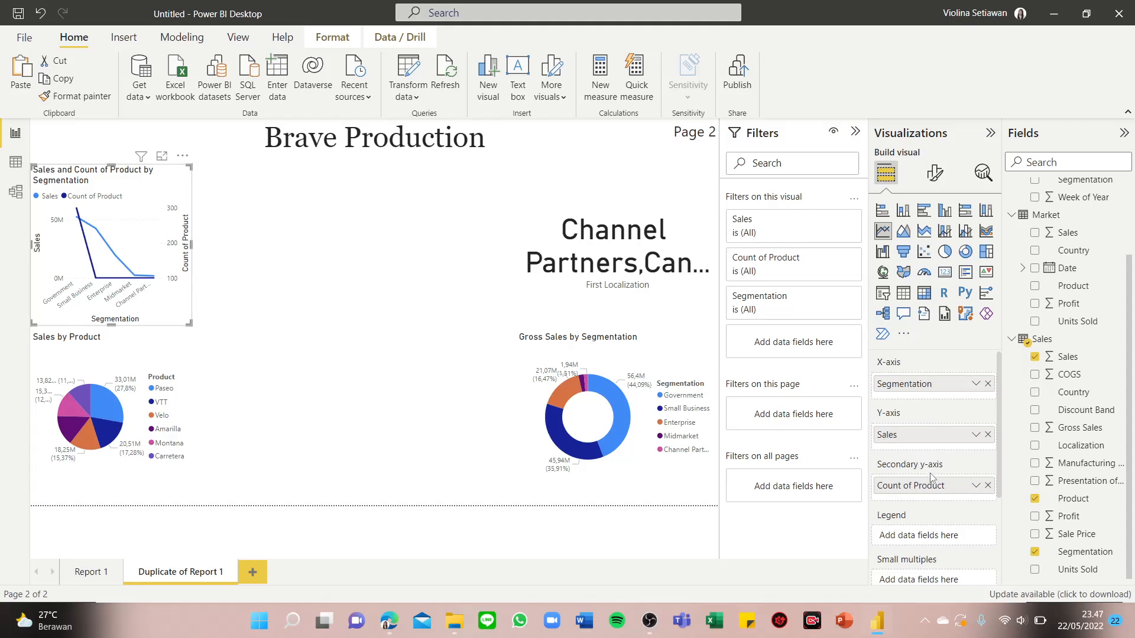
{"action": "left_click_drag", "start_coordinate": [939, 491], "coordinate": [942, 542]}
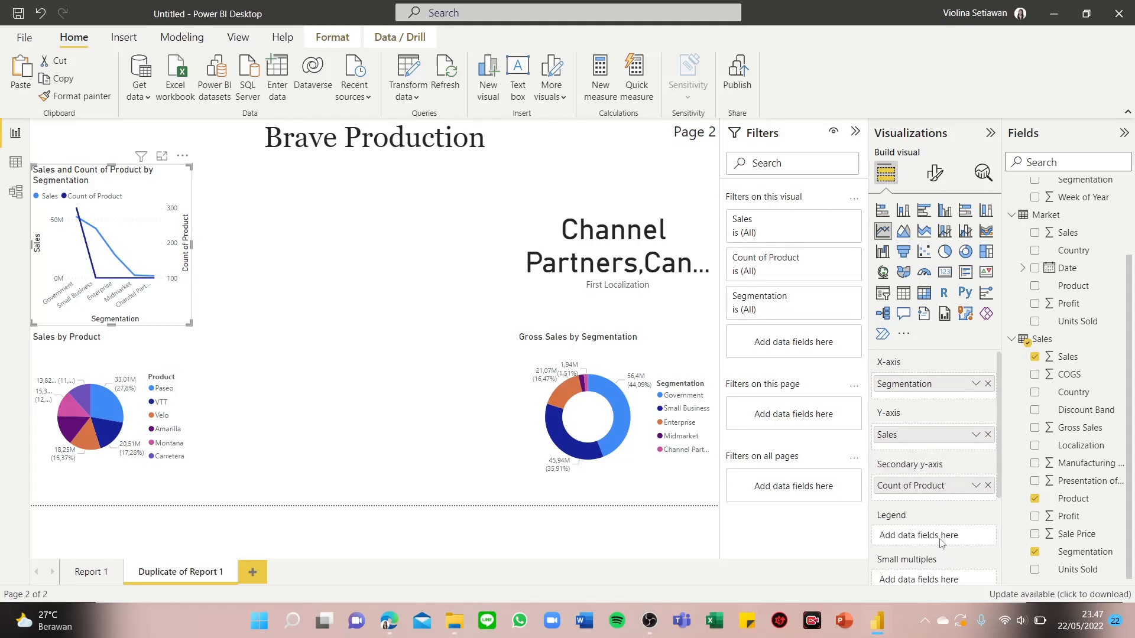
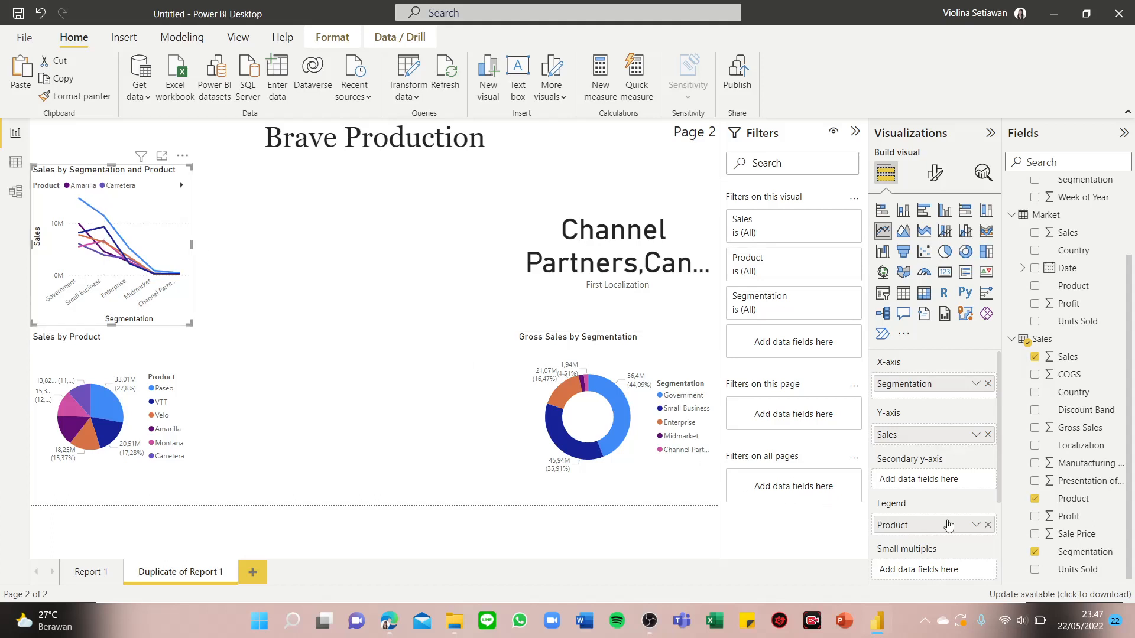
{"action": "scroll", "coordinate": [919, 502], "scroll_direction": "down", "scroll_amount": 3}
{"action": "scroll", "coordinate": [920, 502], "scroll_direction": "up", "scroll_amount": 2}
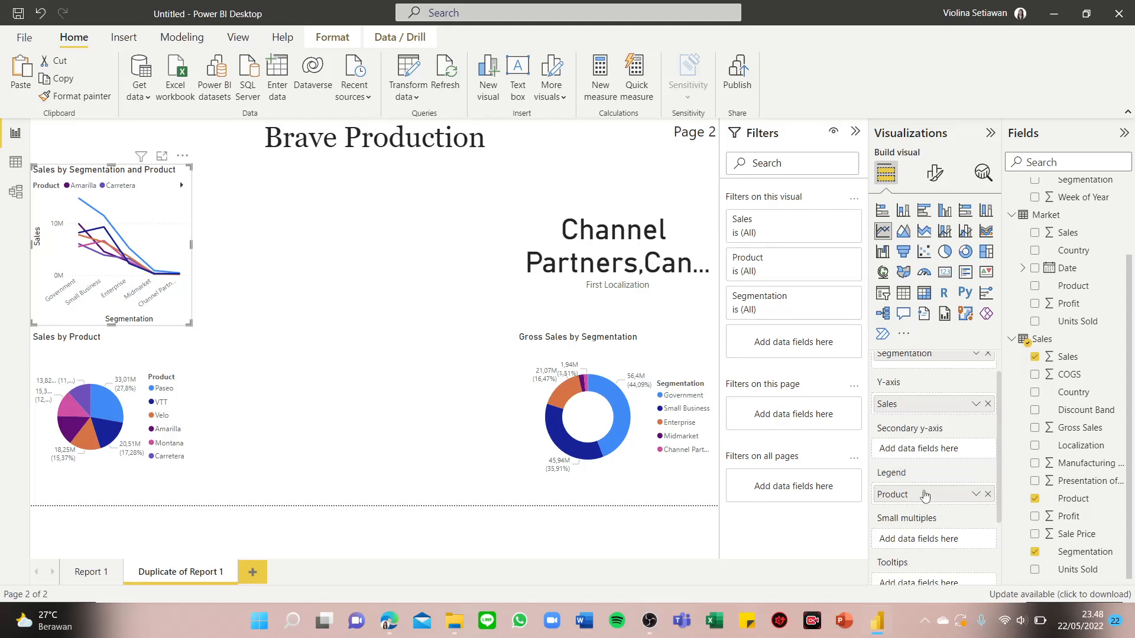
{"action": "scroll", "coordinate": [925, 449], "scroll_direction": "up", "scroll_amount": 1}
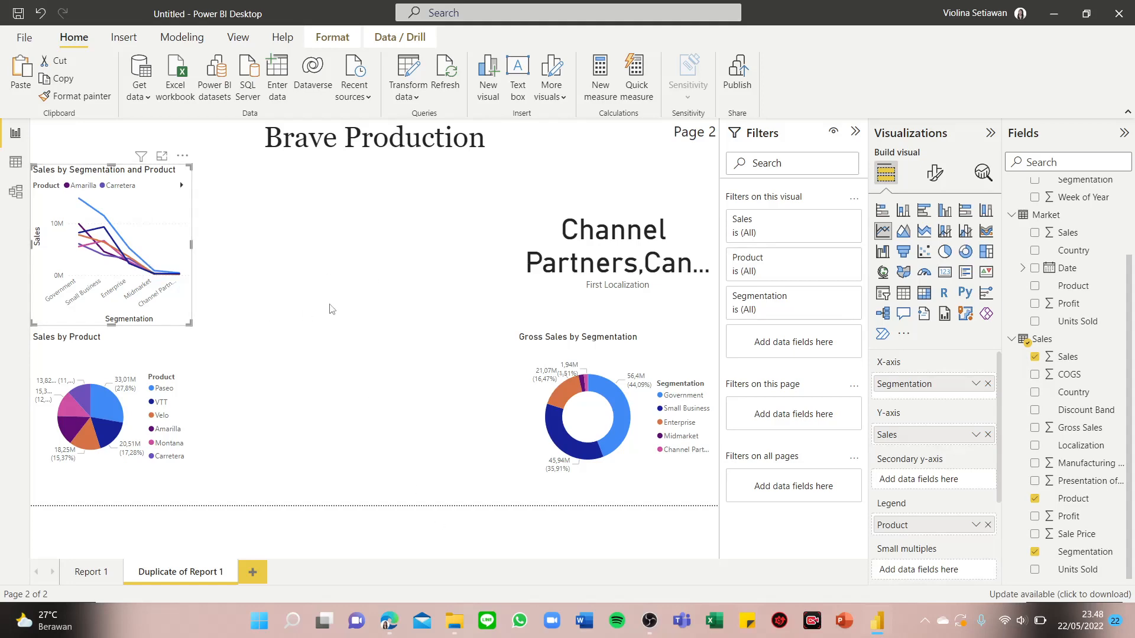
{"action": "left_click", "coordinate": [332, 309]}
Step: Check the slicer requirement in the PDF, convert the Sales by Product pie chart to a slicer, and remove its Sales and Product fields
{"action": "left_click", "coordinate": [393, 624]}
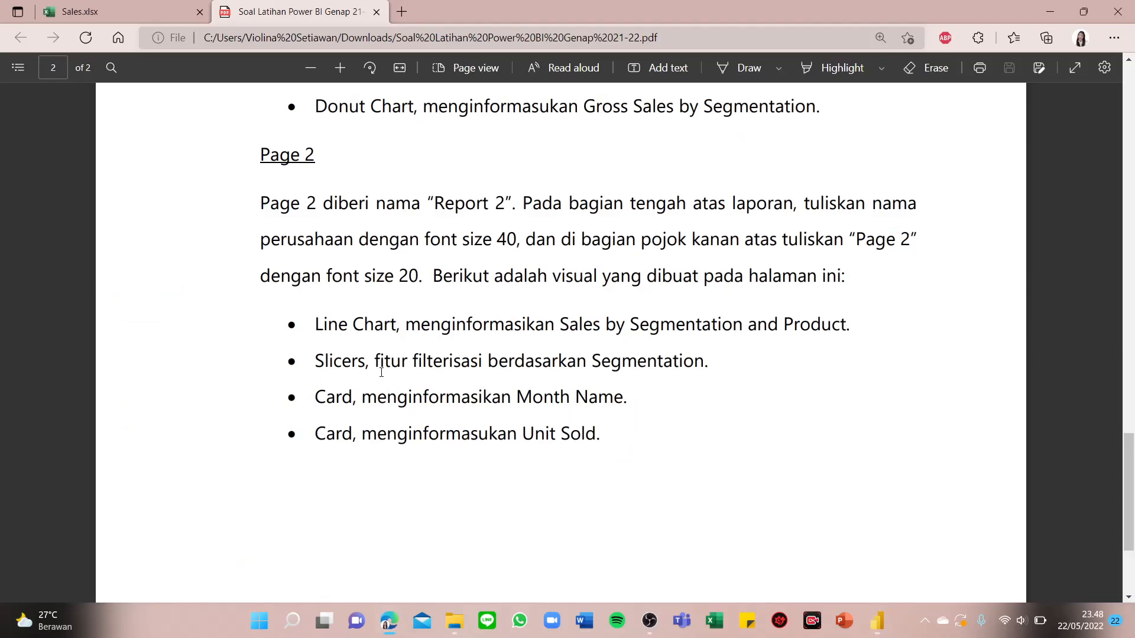
{"action": "left_click", "coordinate": [875, 621]}
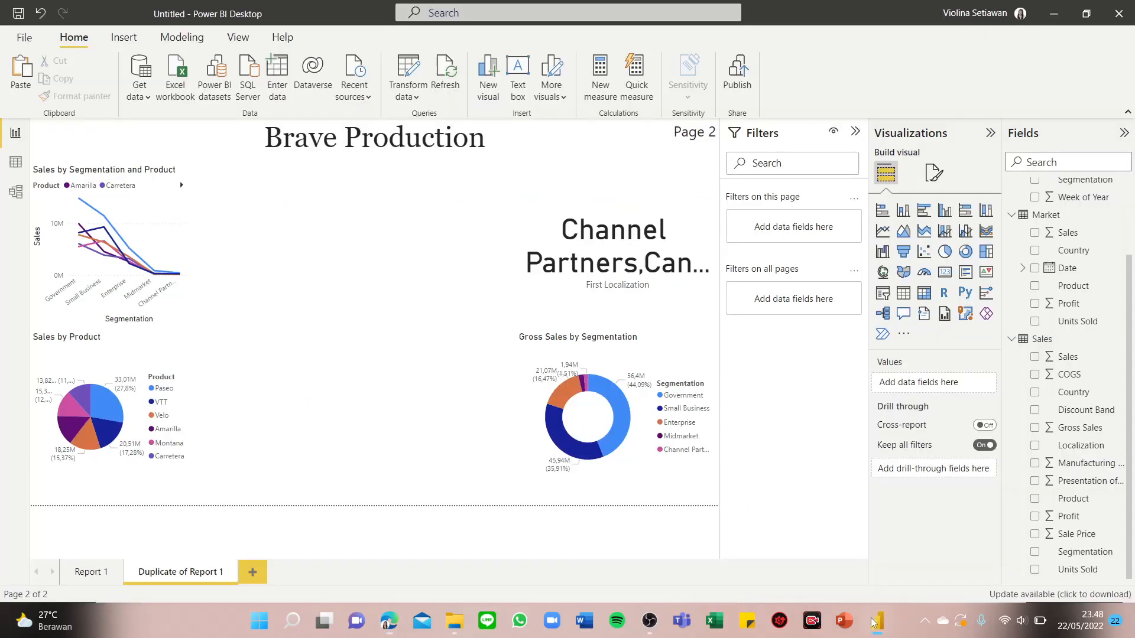
{"action": "left_click", "coordinate": [176, 477]}
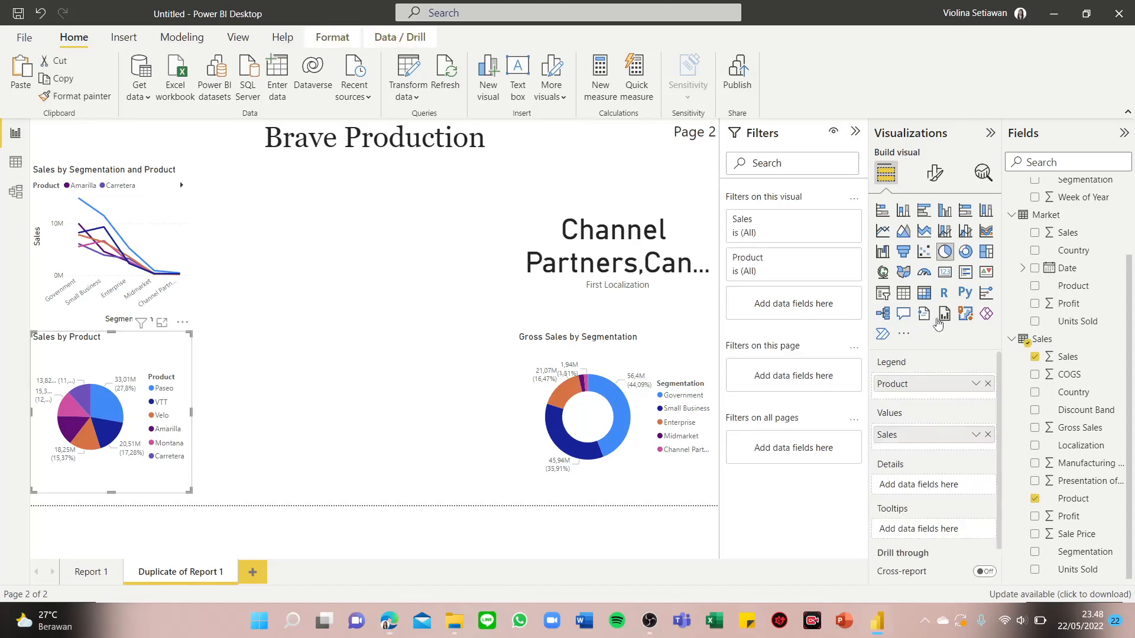
{"action": "left_click", "coordinate": [882, 294]}
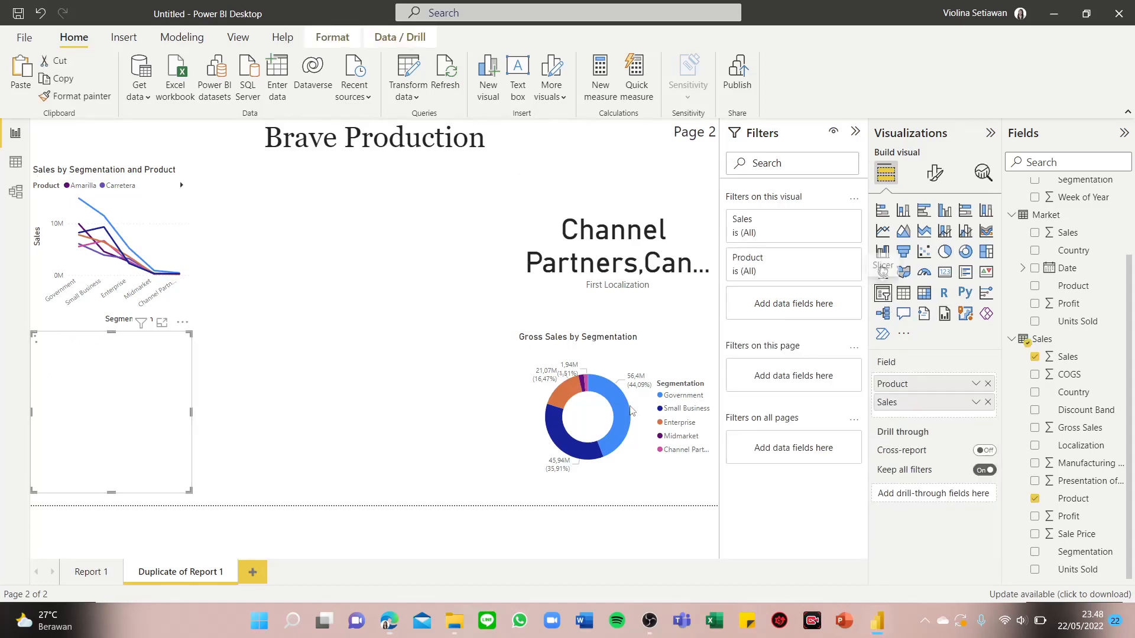
{"action": "left_click", "coordinate": [388, 623]}
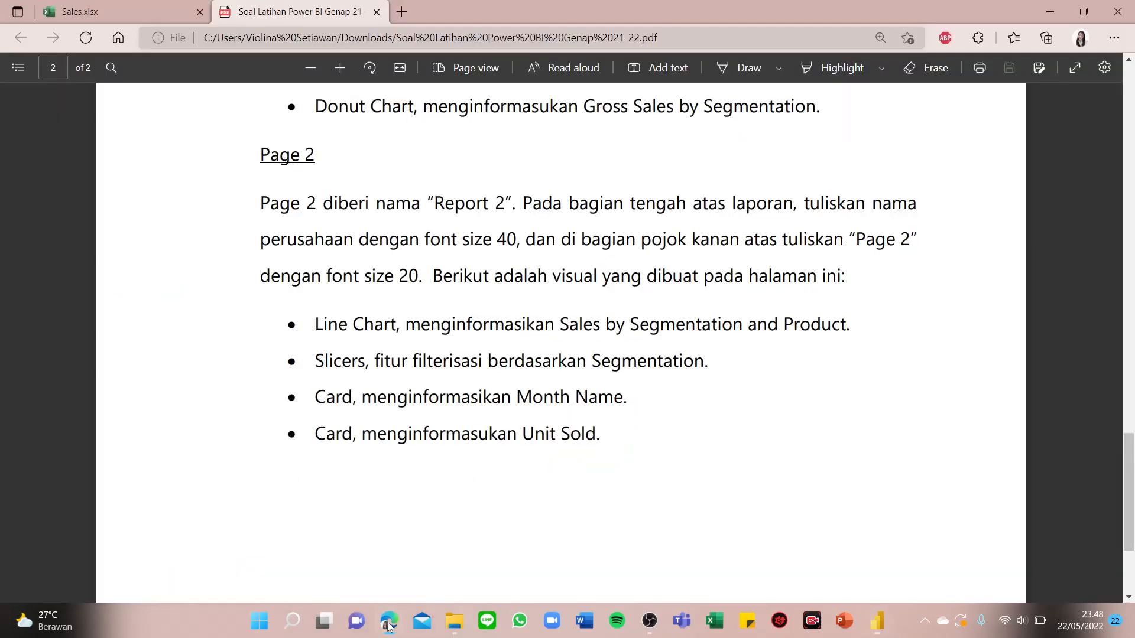
{"action": "left_click", "coordinate": [389, 626]}
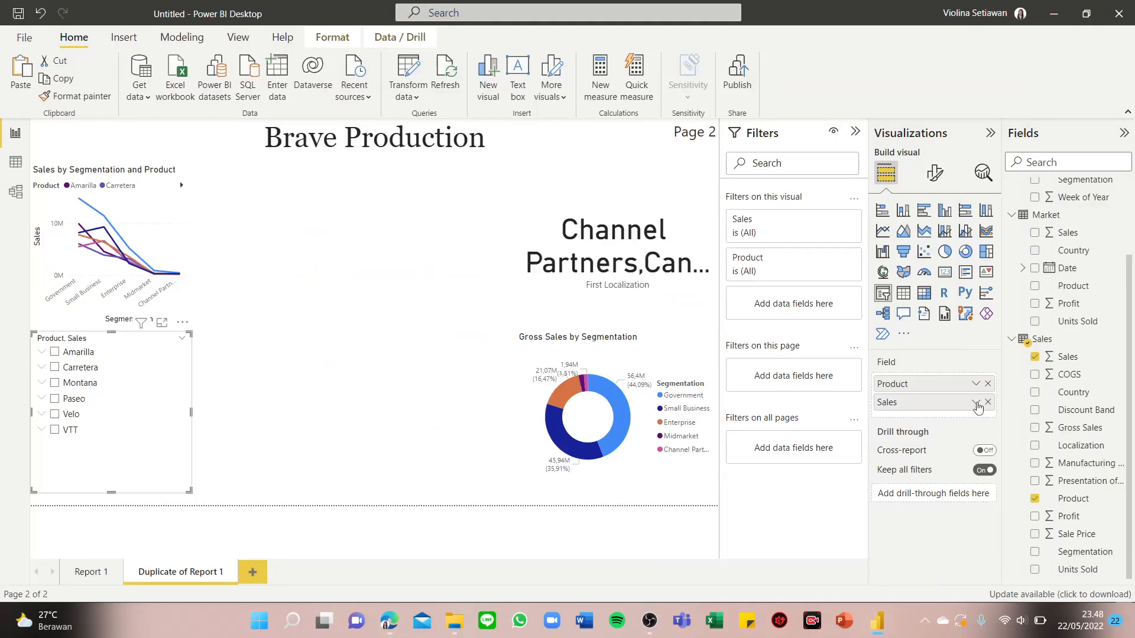
{"action": "left_click", "coordinate": [988, 403]}
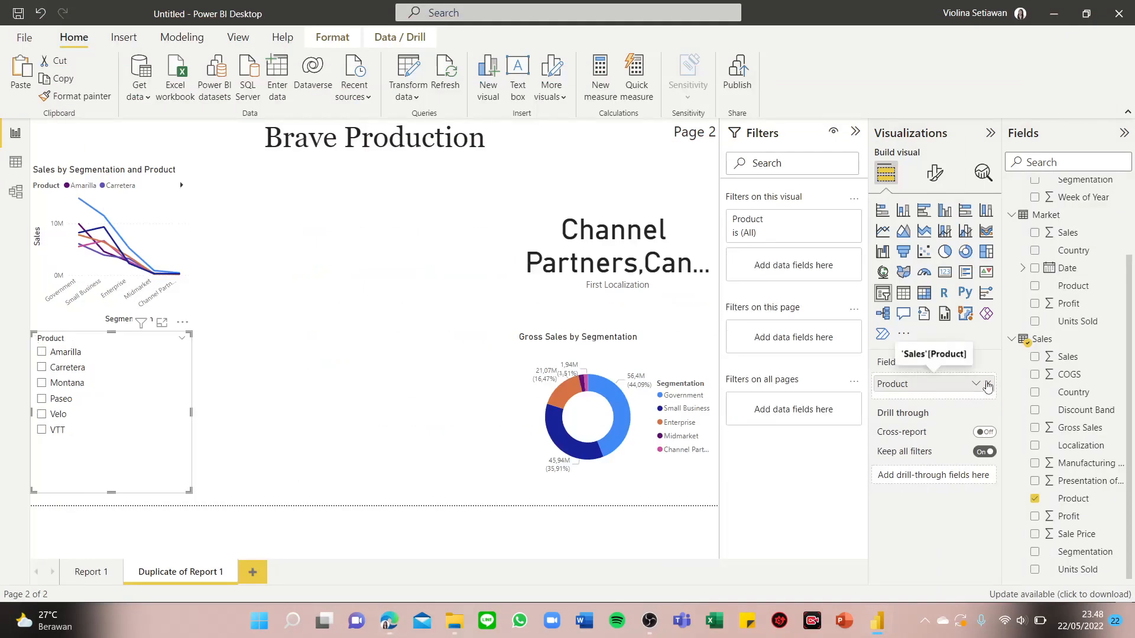
{"action": "left_click", "coordinate": [987, 383]}
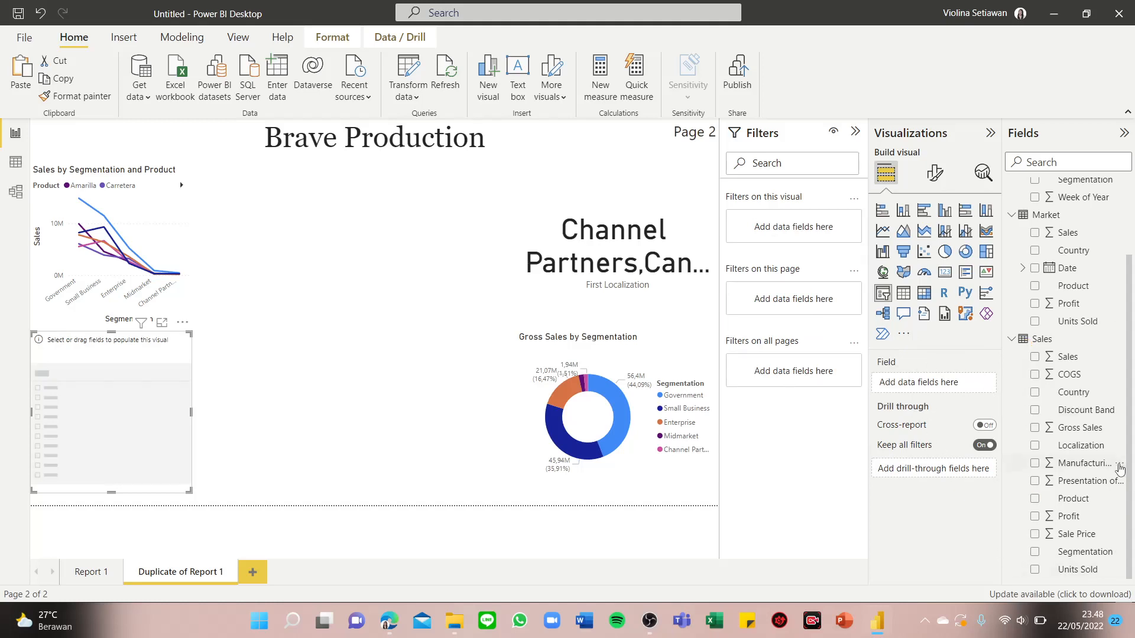
Step: Assign Segmentation from the Sales table to the slicer, and check the first card's requirement in the PDF
{"action": "left_click_drag", "start_coordinate": [1085, 553], "coordinate": [948, 383]}
{"action": "left_click", "coordinate": [352, 466]}
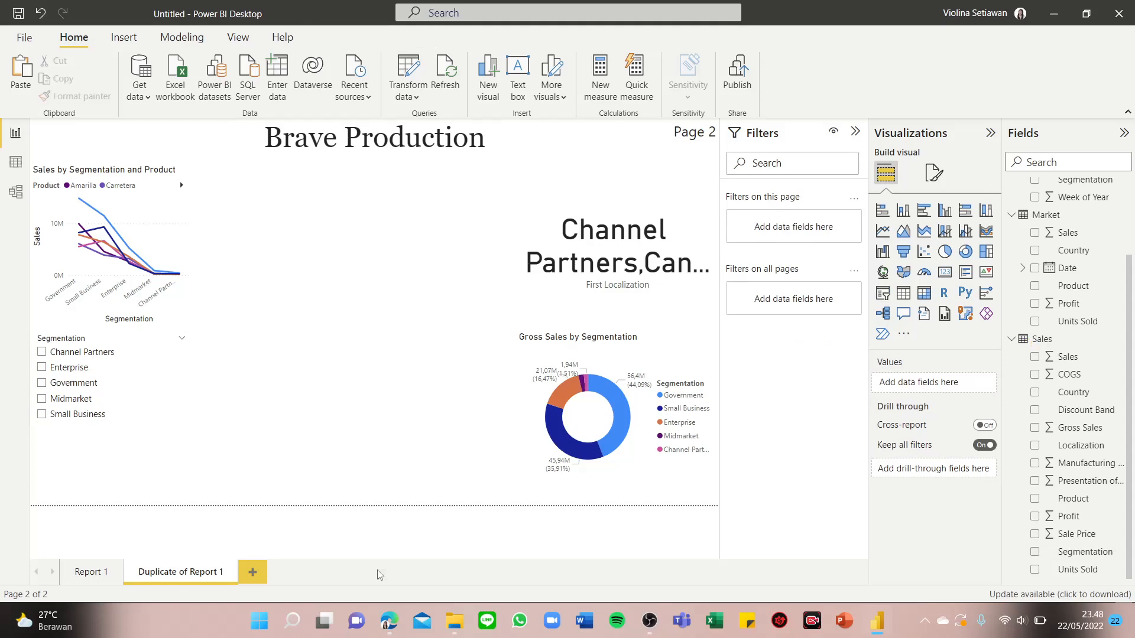
{"action": "left_click", "coordinate": [387, 620]}
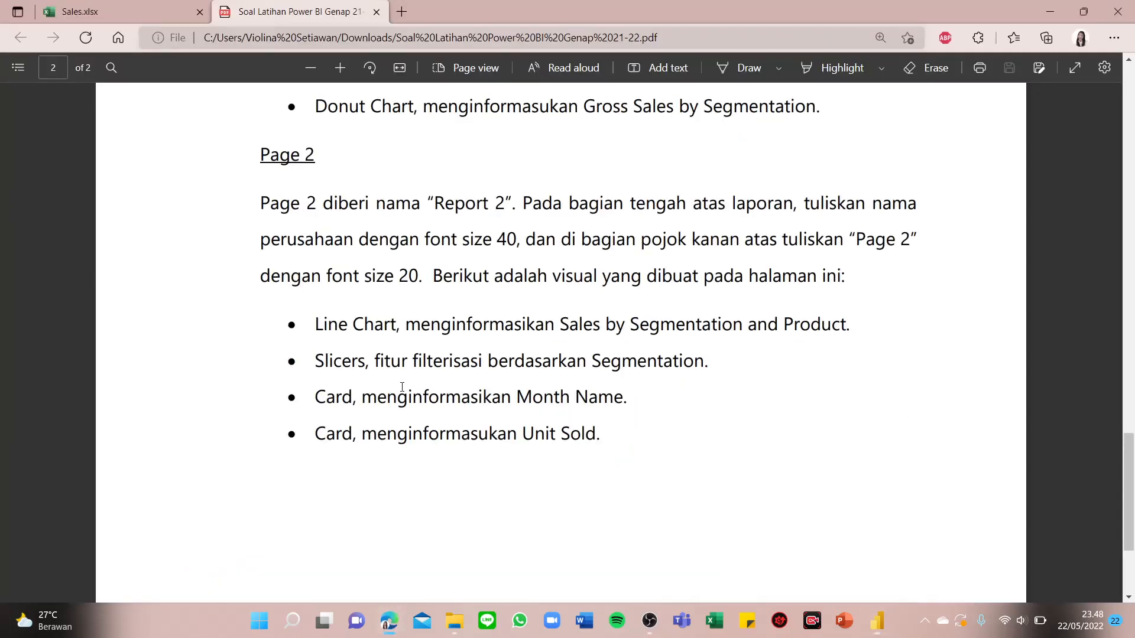
{"action": "left_click", "coordinate": [879, 631]}
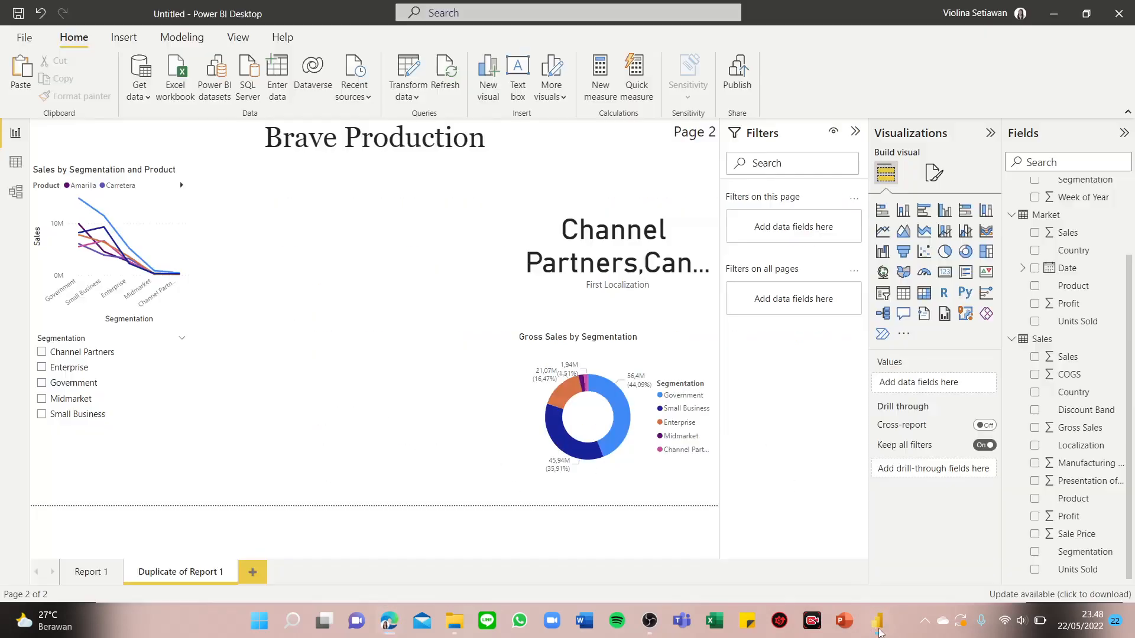
Step: Replace Localization in the card with Month Name from the Date of Sales table, consulting the PDF for the required field
{"action": "left_click", "coordinate": [543, 298]}
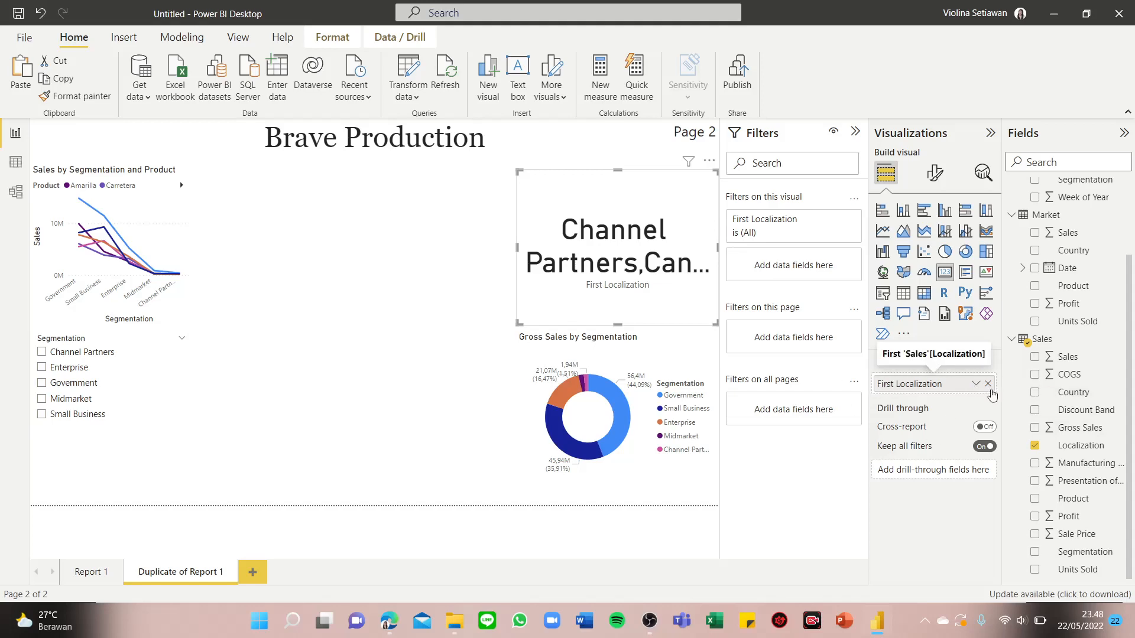
{"action": "left_click", "coordinate": [987, 383]}
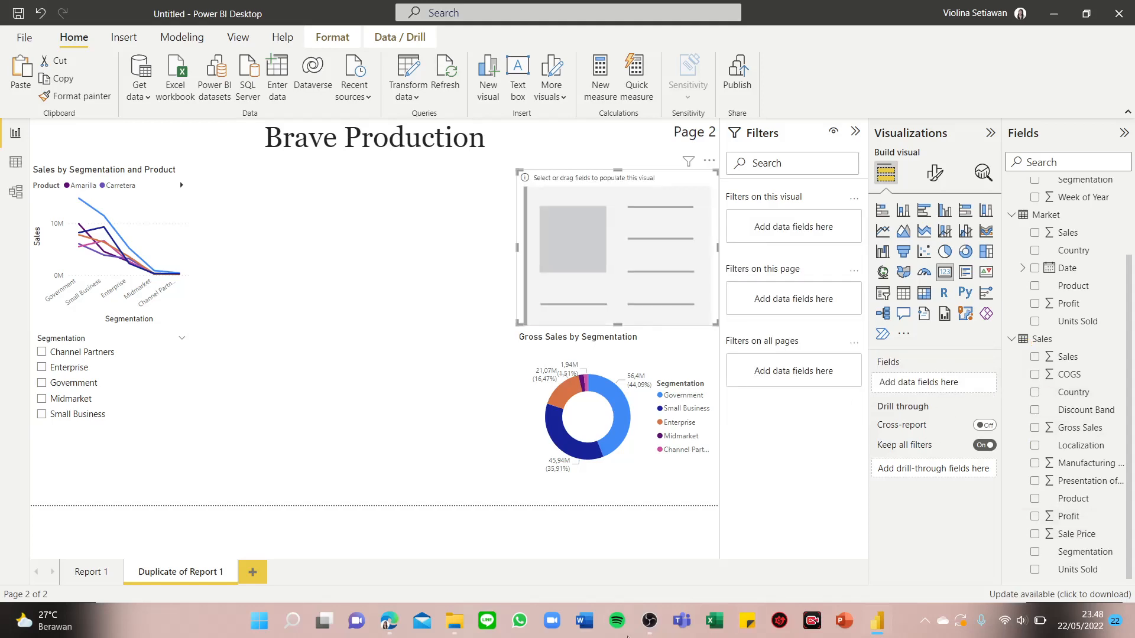
{"action": "left_click", "coordinate": [395, 630]}
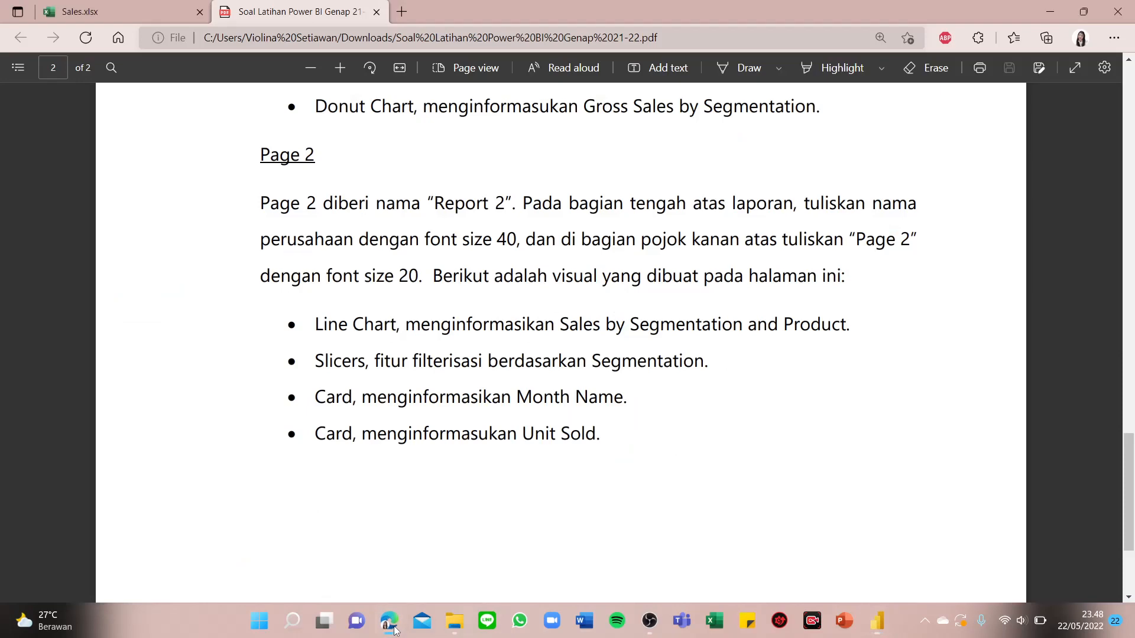
{"action": "left_click", "coordinate": [395, 629]}
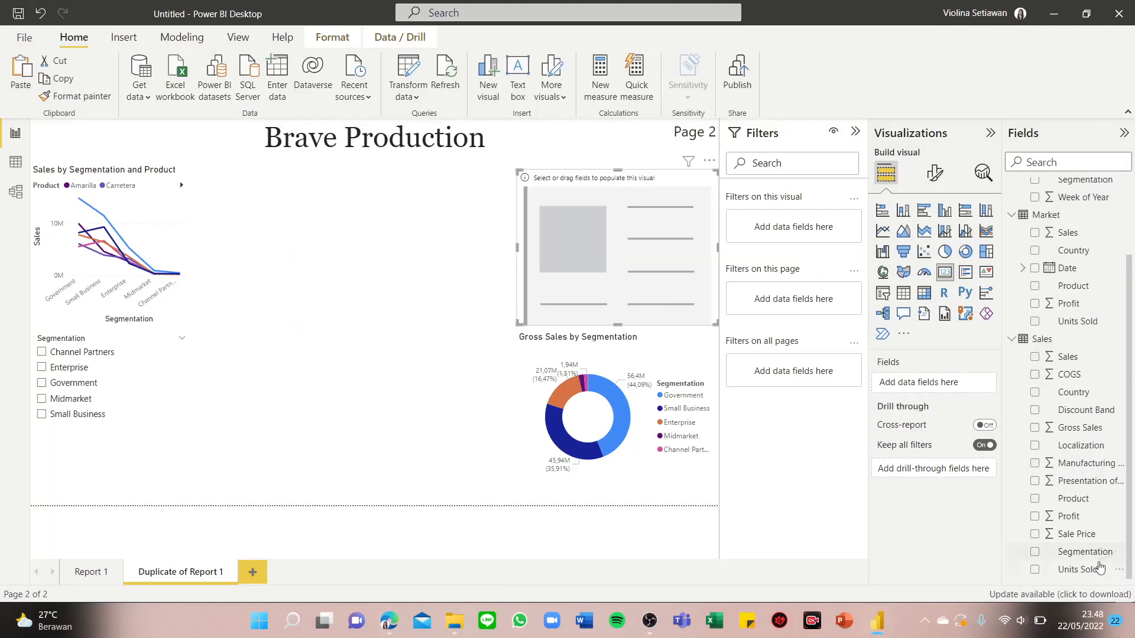
{"action": "scroll", "coordinate": [1078, 313], "scroll_direction": "up", "scroll_amount": 3}
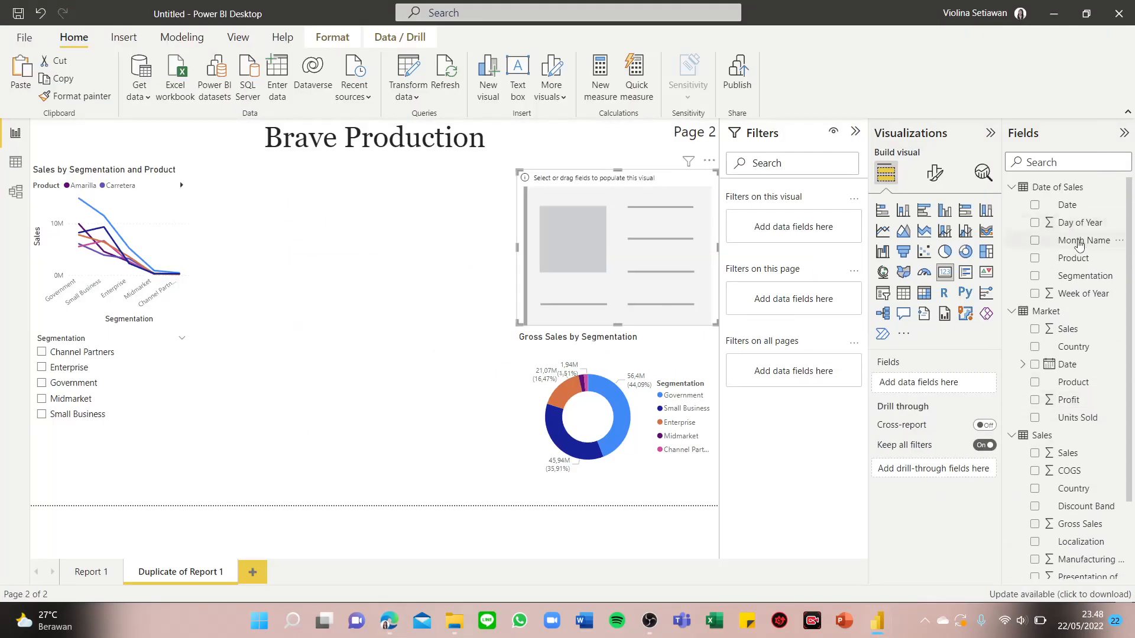
{"action": "left_click_drag", "start_coordinate": [1072, 241], "coordinate": [954, 387]}
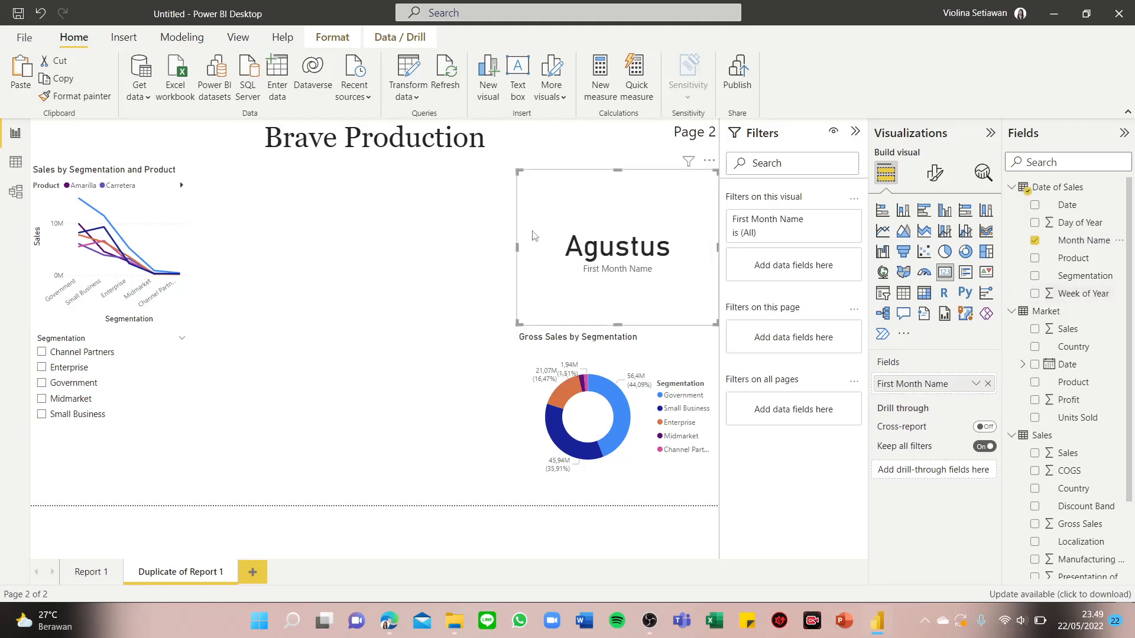
{"action": "left_click", "coordinate": [446, 371]}
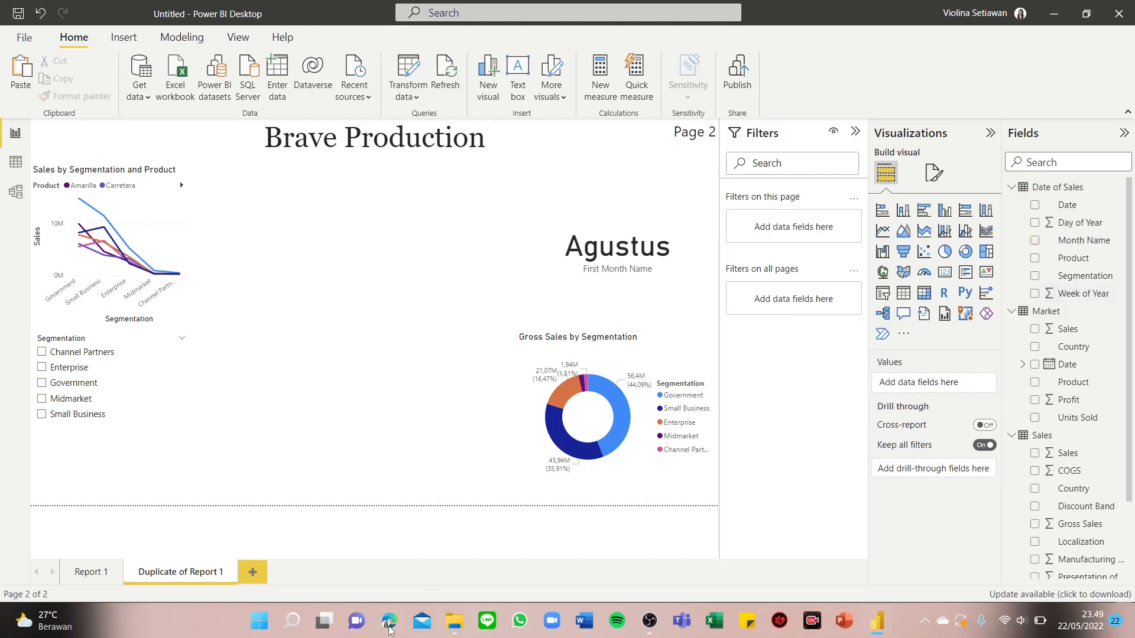
Step: Check the second card's requirement in the PDF, and convert the donut chart to a card showing only Units Sold from the Market table
{"action": "left_click", "coordinate": [388, 621]}
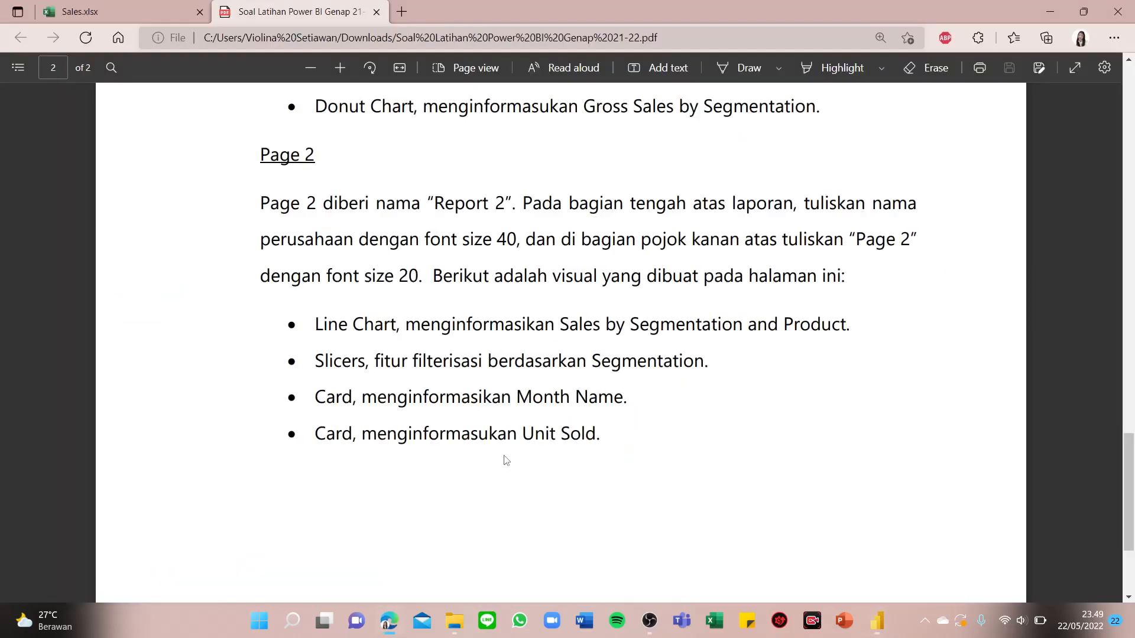
{"action": "left_click", "coordinate": [880, 627]}
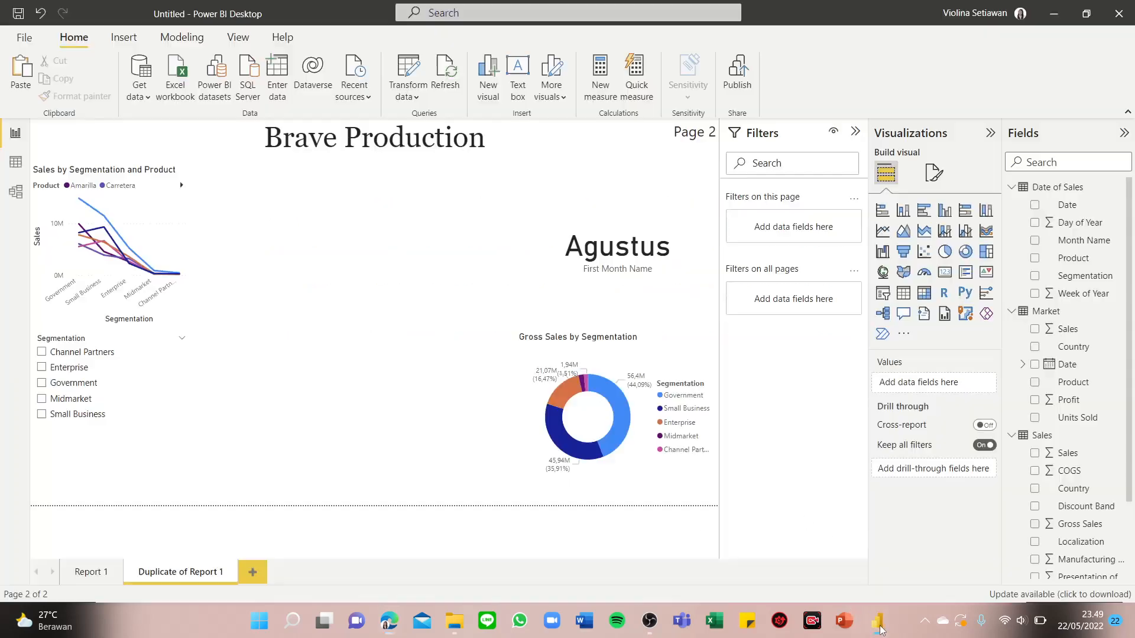
{"action": "left_click", "coordinate": [554, 484]}
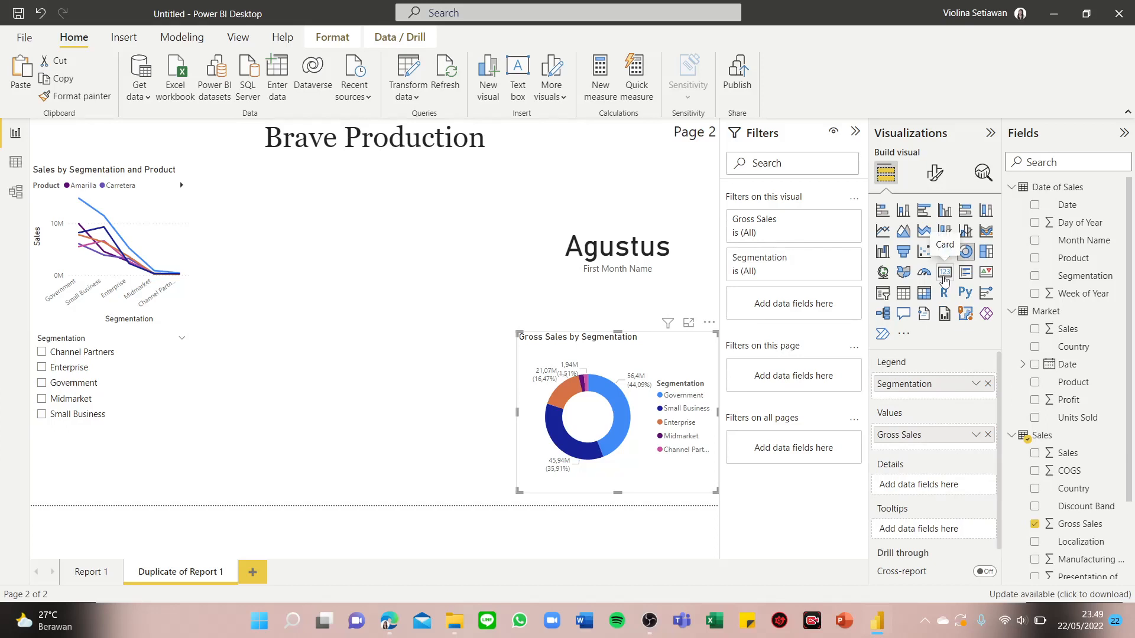
{"action": "left_click", "coordinate": [943, 272]}
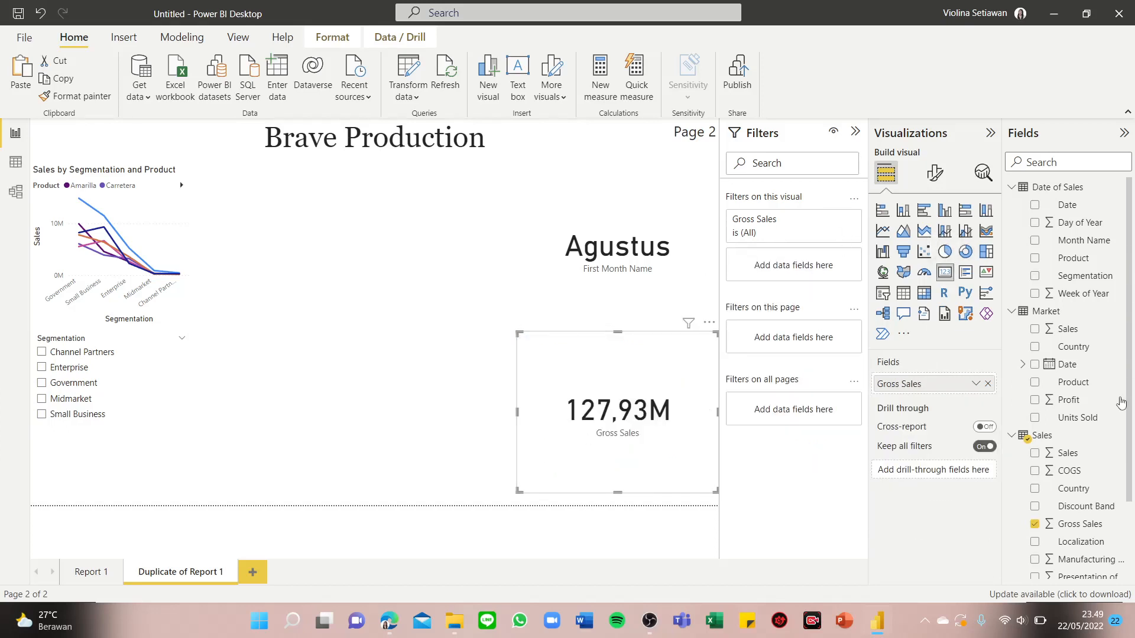
{"action": "left_click", "coordinate": [1034, 523]}
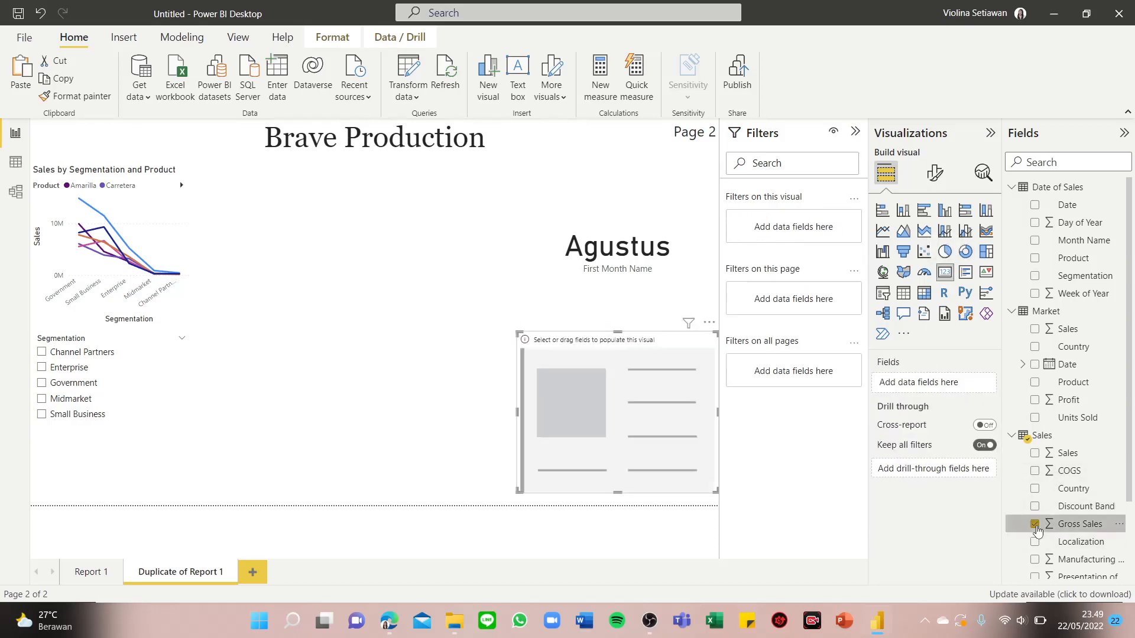
{"action": "scroll", "coordinate": [1060, 526], "scroll_direction": "down", "scroll_amount": 3}
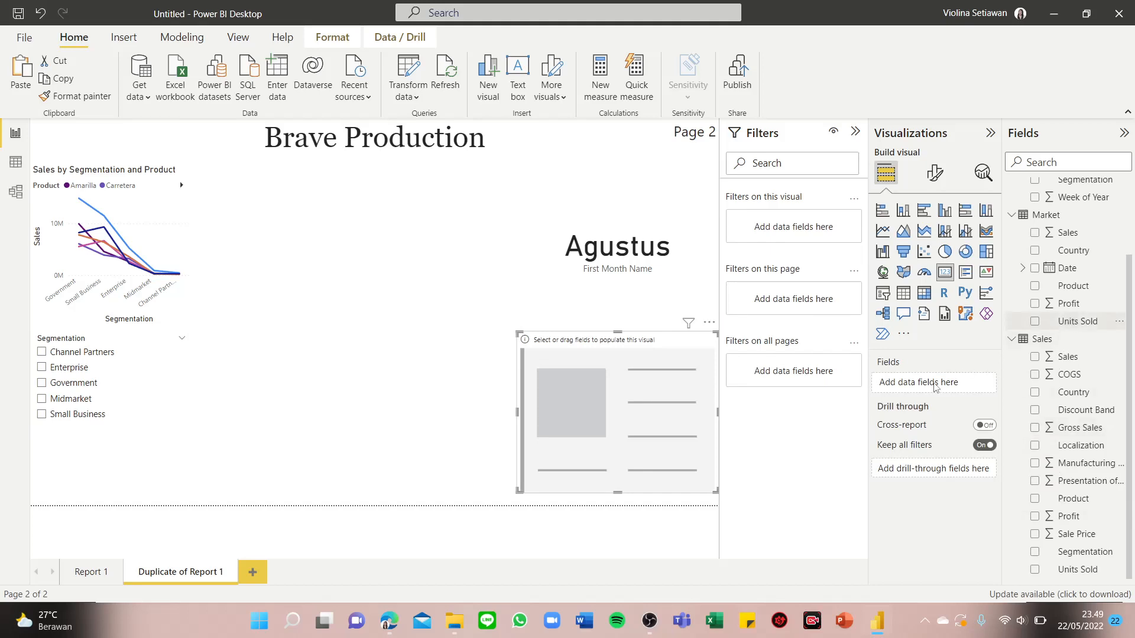
{"action": "left_click_drag", "start_coordinate": [1077, 321], "coordinate": [928, 383]}
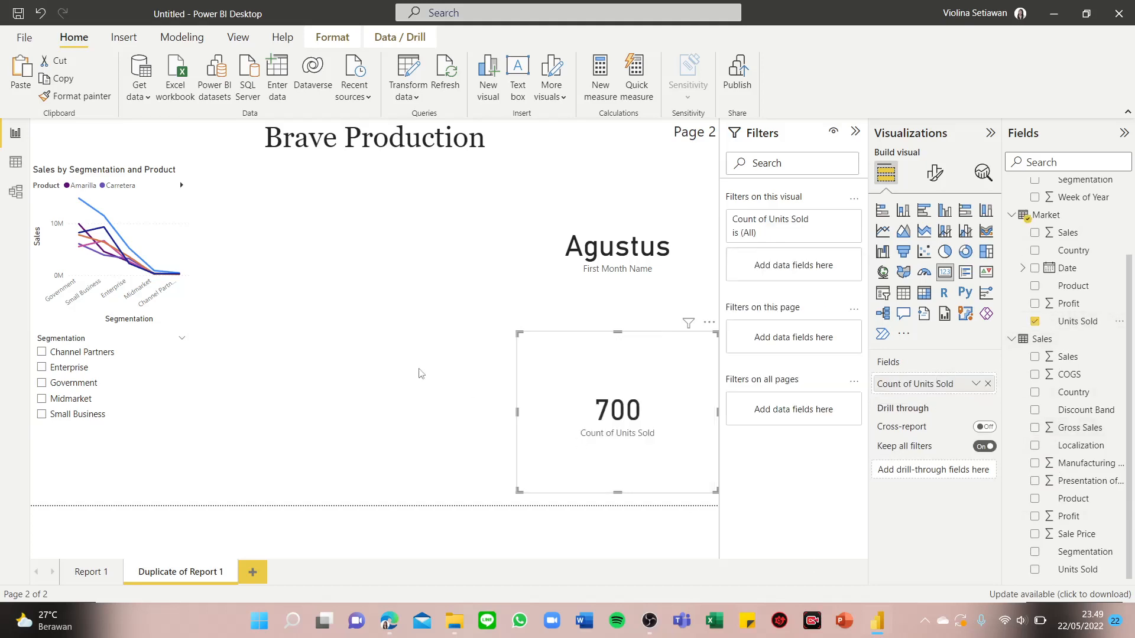
{"action": "left_click", "coordinate": [378, 405]}
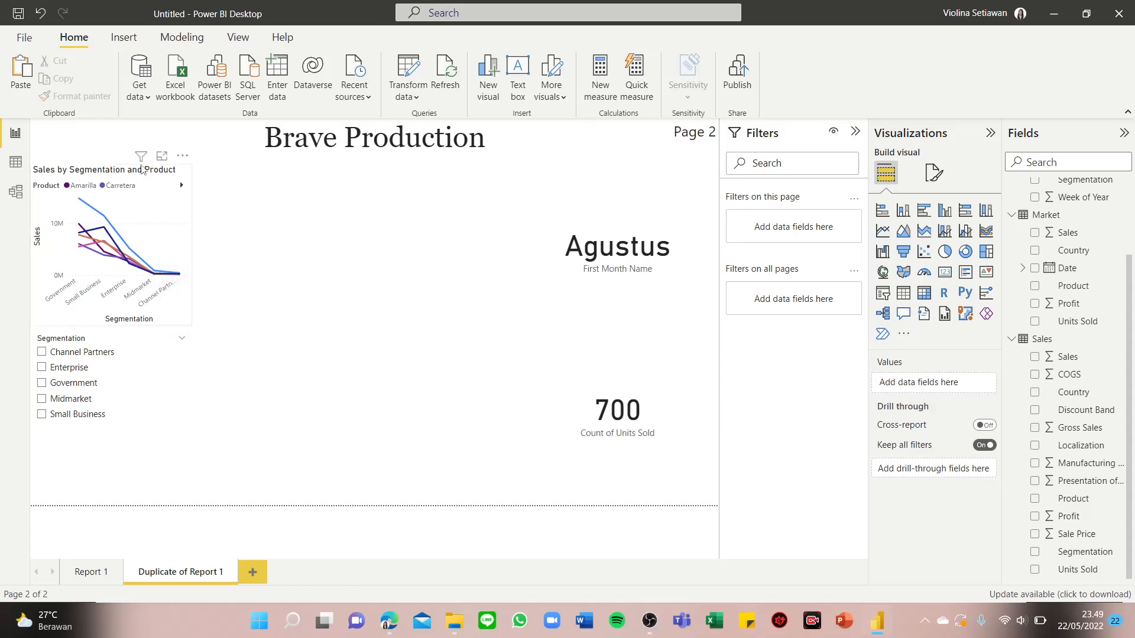
Step: Move the line chart, Segmentation slicer and both cards inward toward the page center, keeping each stacked pair aligned
{"action": "left_click_drag", "start_coordinate": [142, 171], "coordinate": [181, 171]}
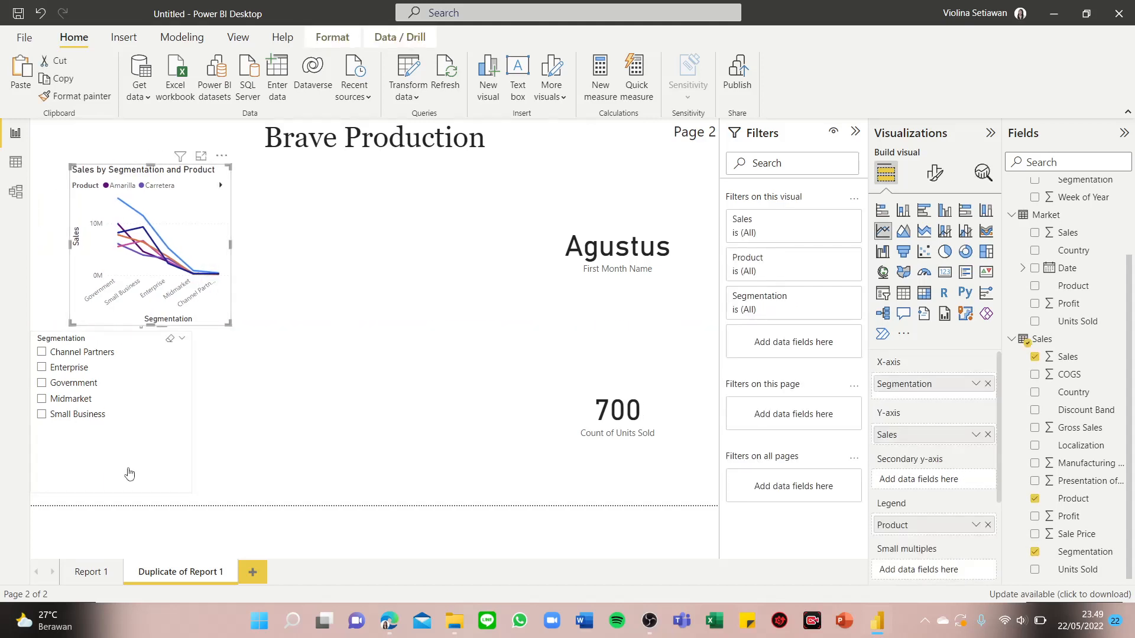
{"action": "left_click_drag", "start_coordinate": [128, 495], "coordinate": [167, 495]}
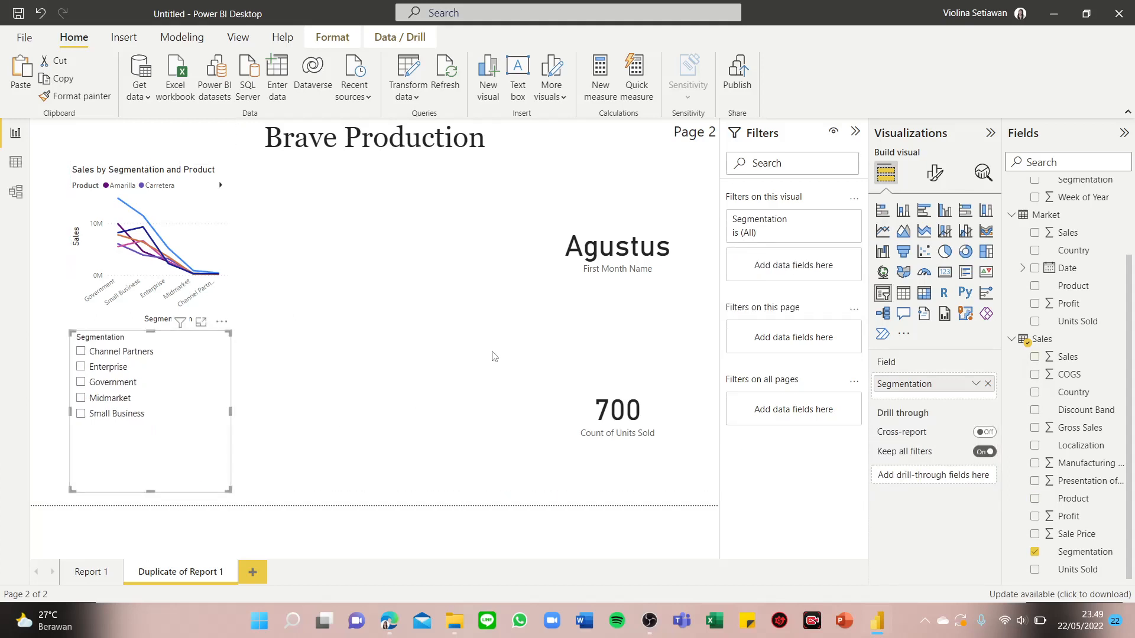
{"action": "left_click_drag", "start_coordinate": [546, 306], "coordinate": [475, 306]}
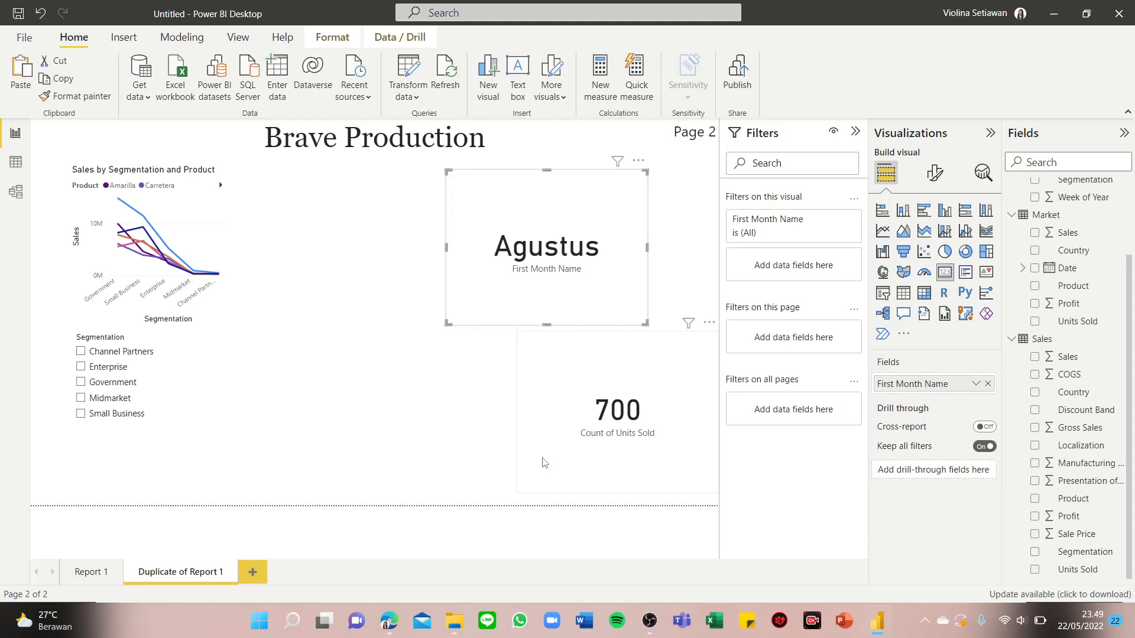
{"action": "left_click_drag", "start_coordinate": [544, 463], "coordinate": [497, 460]}
{"action": "left_click_drag", "start_coordinate": [490, 459], "coordinate": [476, 463]}
{"action": "left_click", "coordinate": [390, 449]}
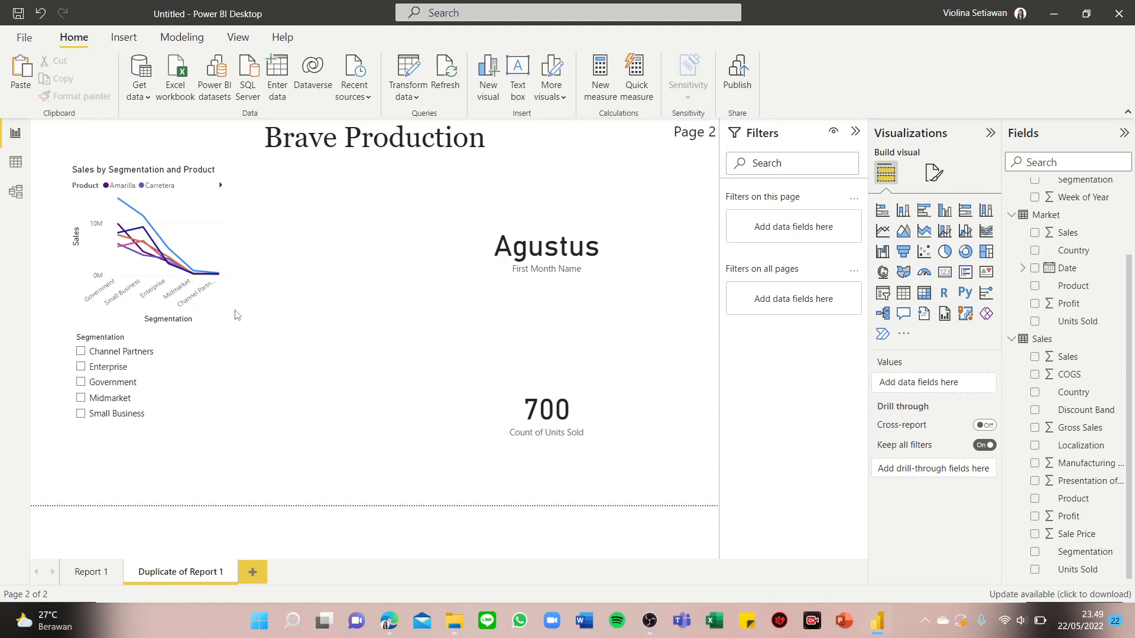
{"action": "left_click_drag", "start_coordinate": [229, 315], "coordinate": [263, 315]}
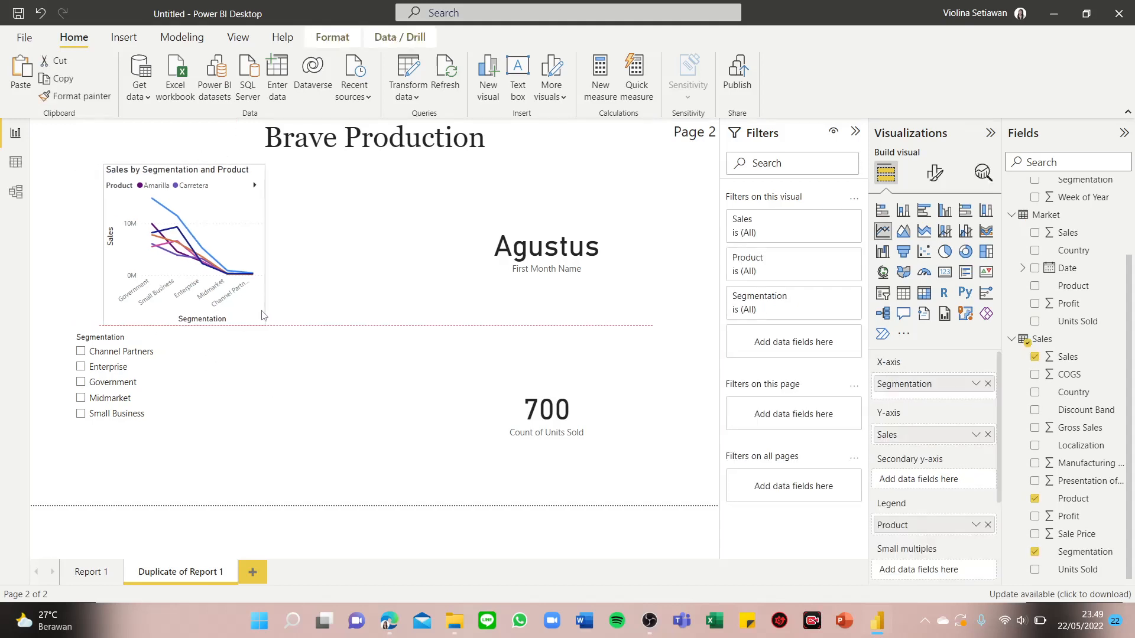
{"action": "left_click_drag", "start_coordinate": [228, 416], "coordinate": [258, 414]}
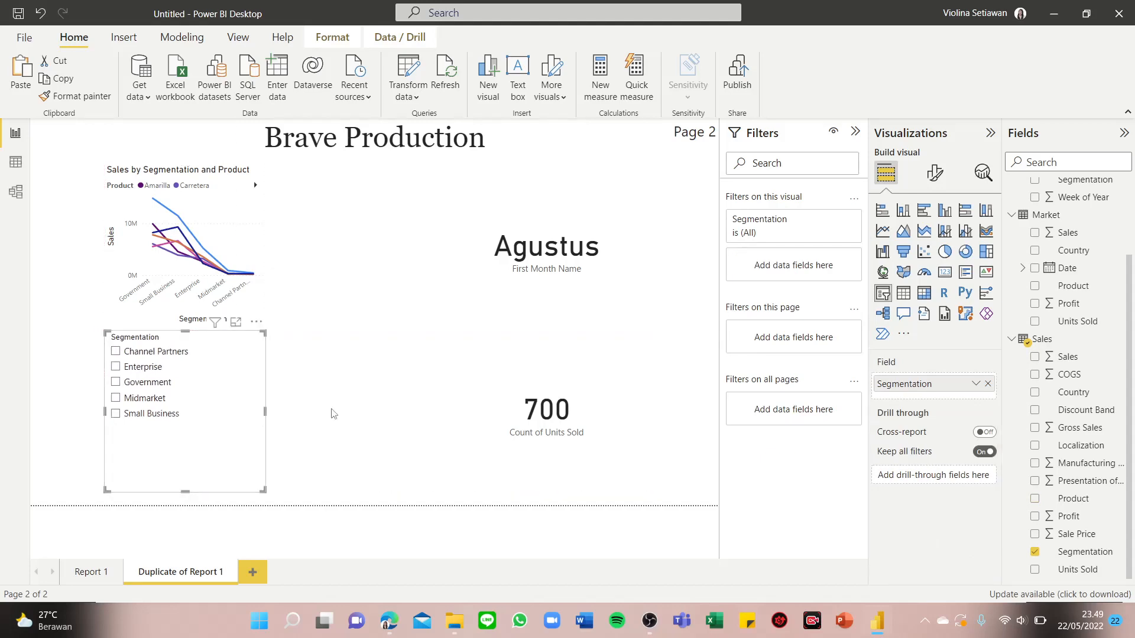
{"action": "left_click", "coordinate": [329, 410]}
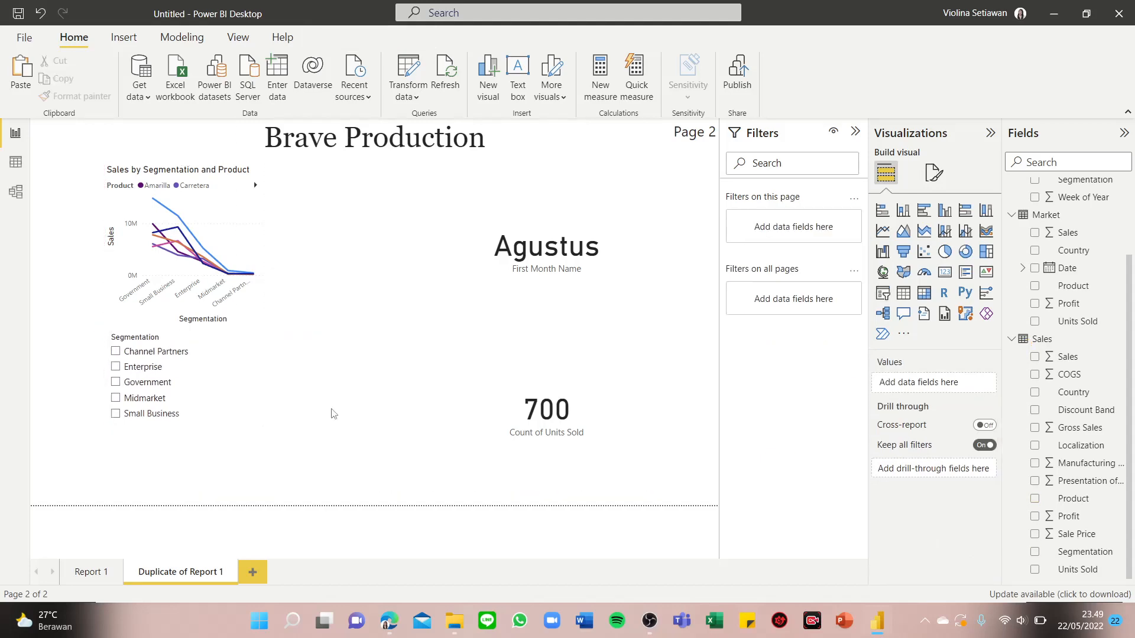
Step: Check the required Page 2 name in the PDF, and rename the duplicated page as Report 2
{"action": "left_click", "coordinate": [387, 630]}
{"action": "left_click", "coordinate": [388, 631]}
{"action": "left_click", "coordinate": [388, 631]}
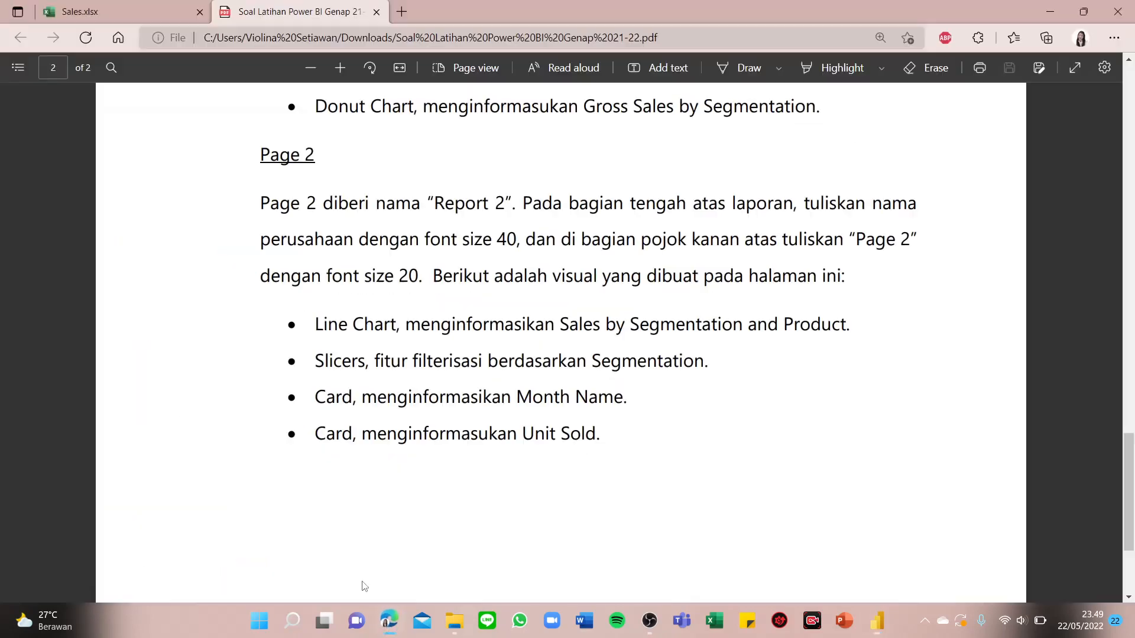
{"action": "scroll", "coordinate": [261, 254], "scroll_direction": "up", "scroll_amount": 1}
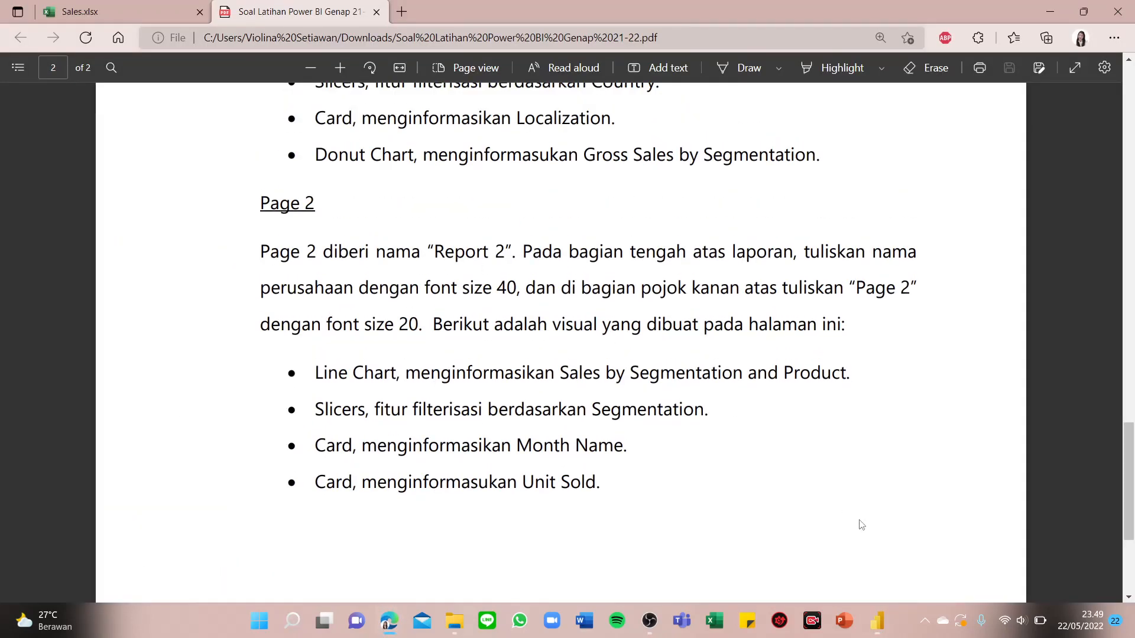
{"action": "left_click", "coordinate": [878, 630]}
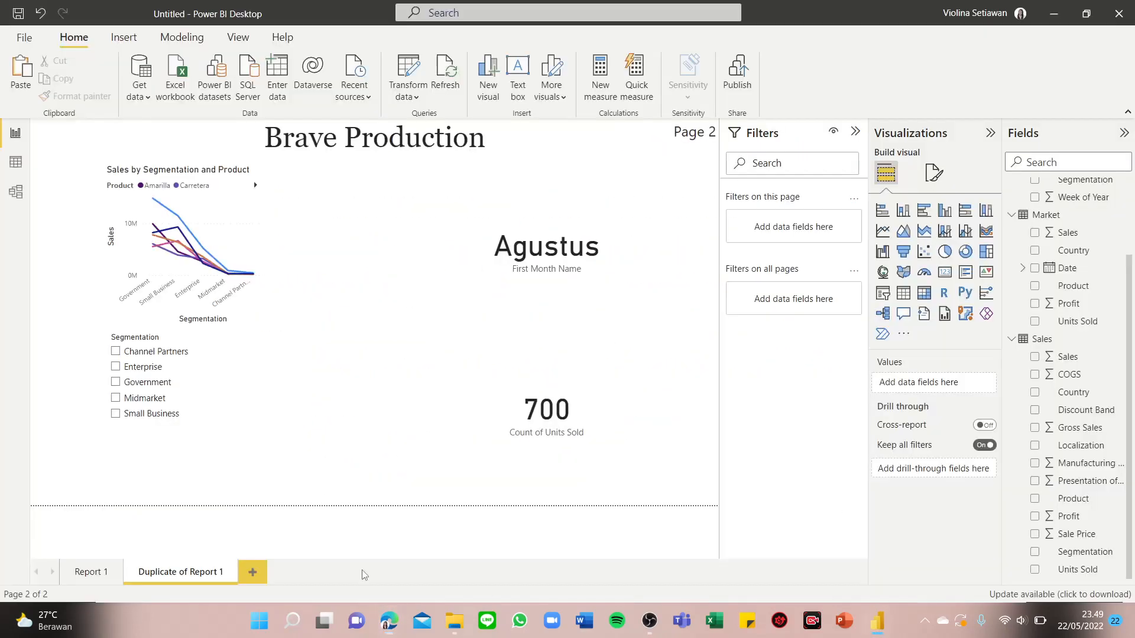
{"action": "double_click", "coordinate": [198, 569]}
{"action": "key", "text": "BackSpace"}
{"action": "type", "text": "Report 2"}
{"action": "key", "text": "Return"}
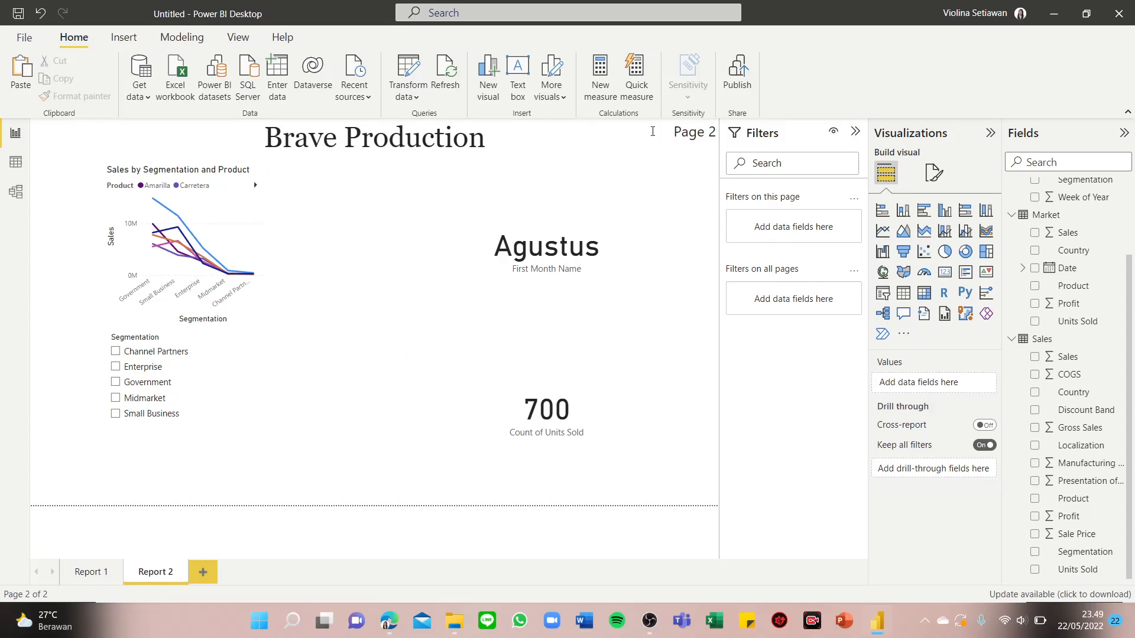
Step: Review the exercise PDF for any remaining report requirements, and return to the report in Power BI
{"action": "left_click", "coordinate": [389, 621]}
{"action": "scroll", "coordinate": [491, 336], "scroll_direction": "down", "scroll_amount": 4}
{"action": "scroll", "coordinate": [491, 336], "scroll_direction": "up", "scroll_amount": 9}
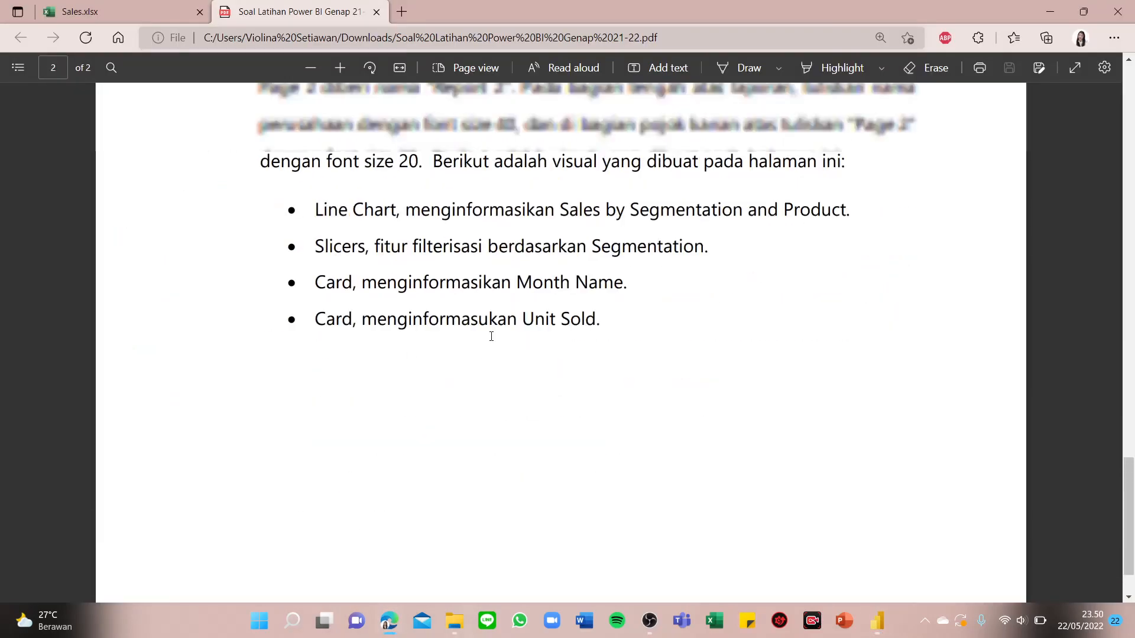
{"action": "left_click", "coordinate": [875, 622]}
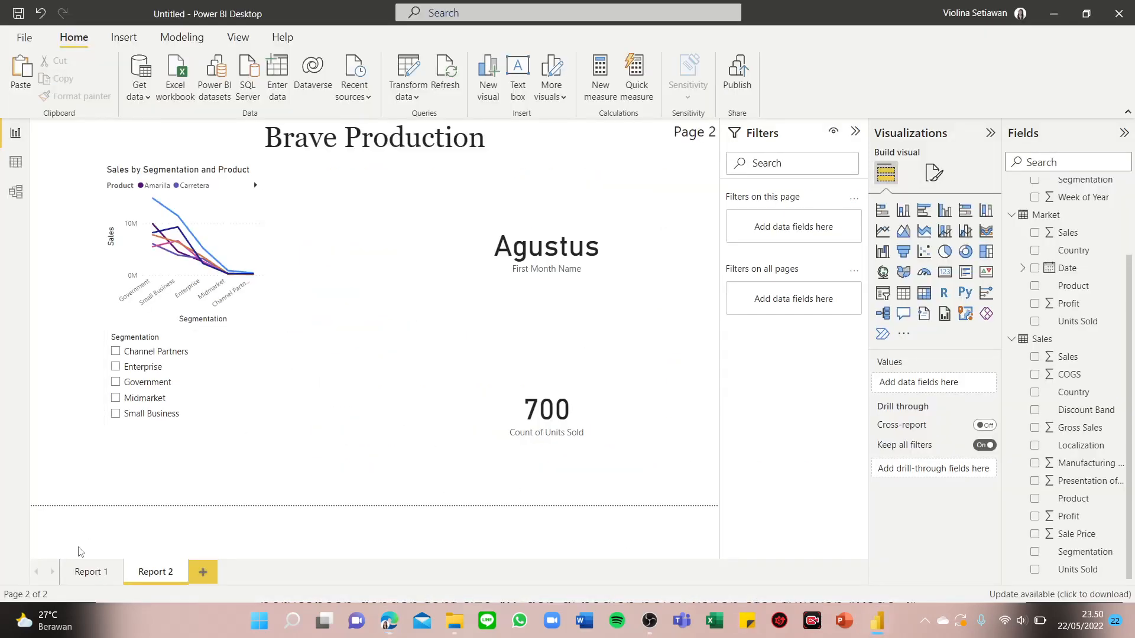
Step: Filter Report 1 to Germany with its Country slicer, browse the Q&A visual's suggested questions, and return to Report 2
{"action": "left_click", "coordinate": [85, 571]}
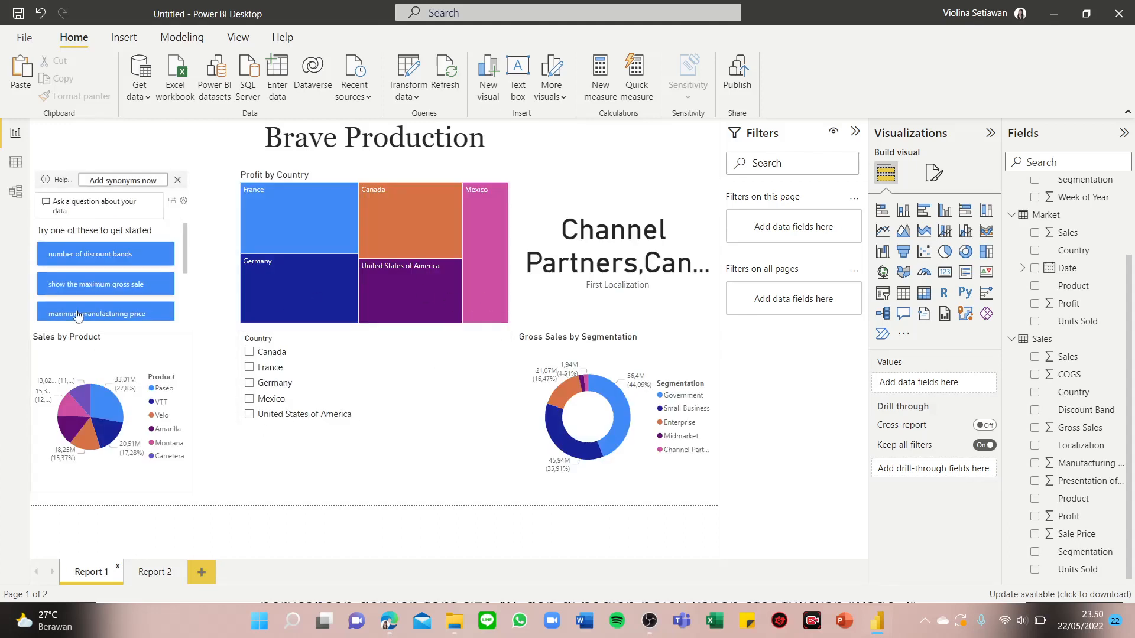
{"action": "left_click", "coordinate": [249, 384]}
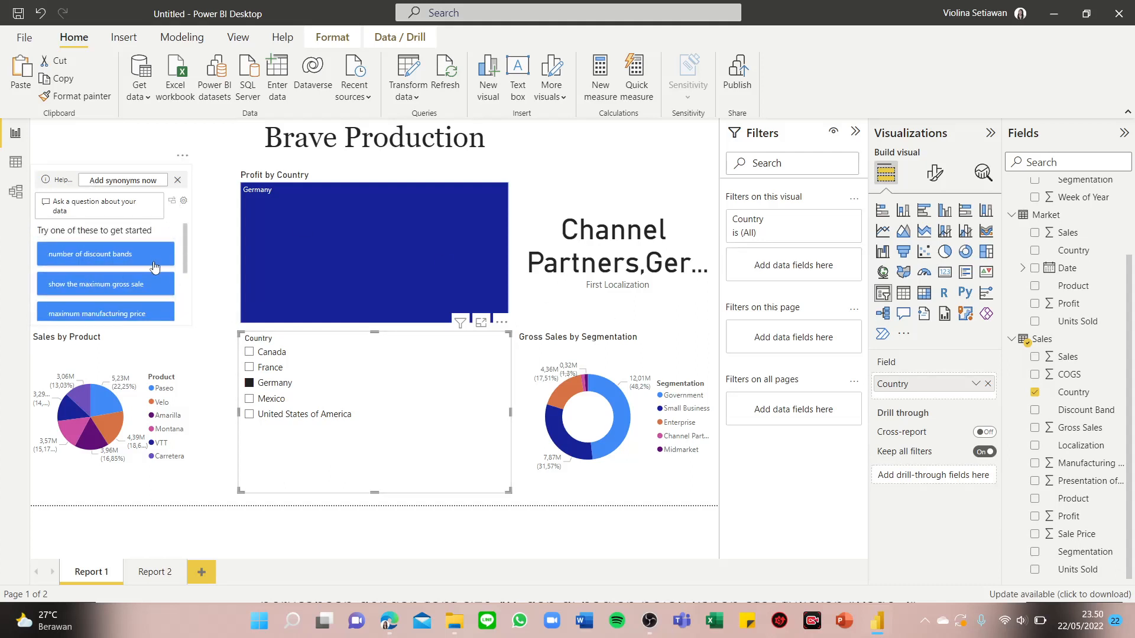
{"action": "scroll", "coordinate": [155, 267], "scroll_direction": "down", "scroll_amount": 3}
{"action": "left_click", "coordinate": [140, 204]}
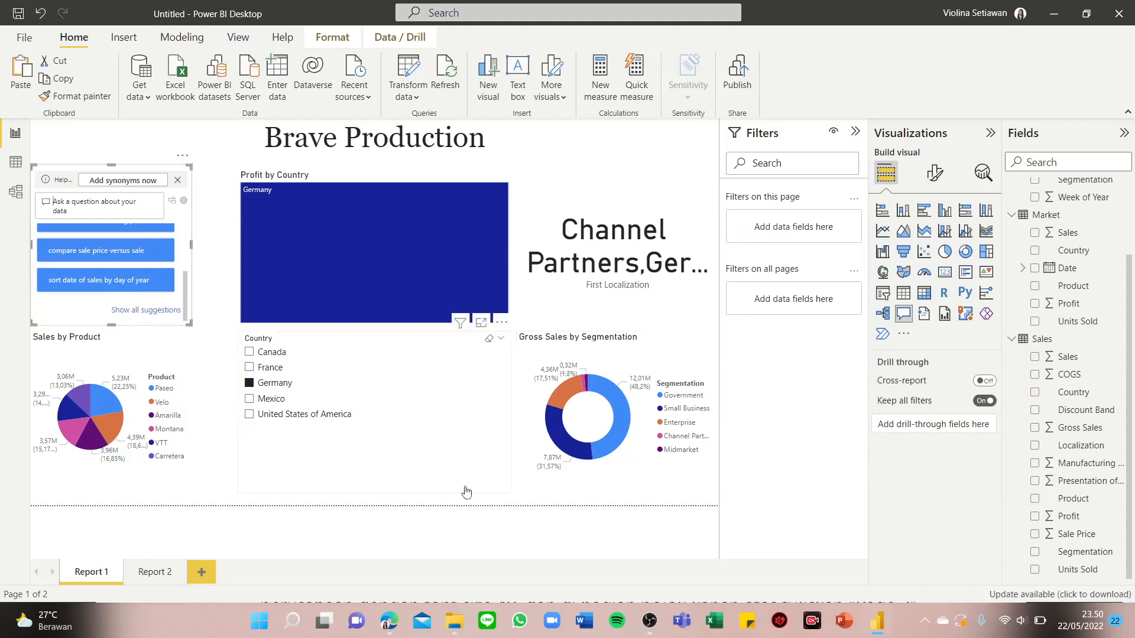
{"action": "left_click", "coordinate": [155, 572]}
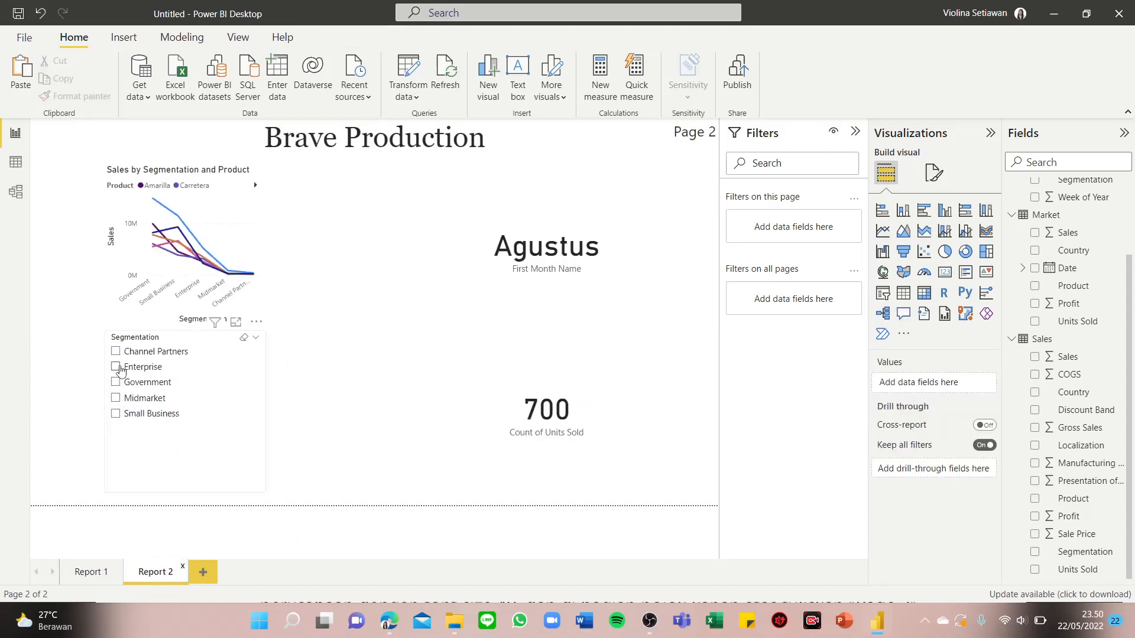
Step: Filter Report 2 with its Segmentation slicer to Enterprise and then to Small Business, and deselect the slicer
{"action": "left_click", "coordinate": [116, 369]}
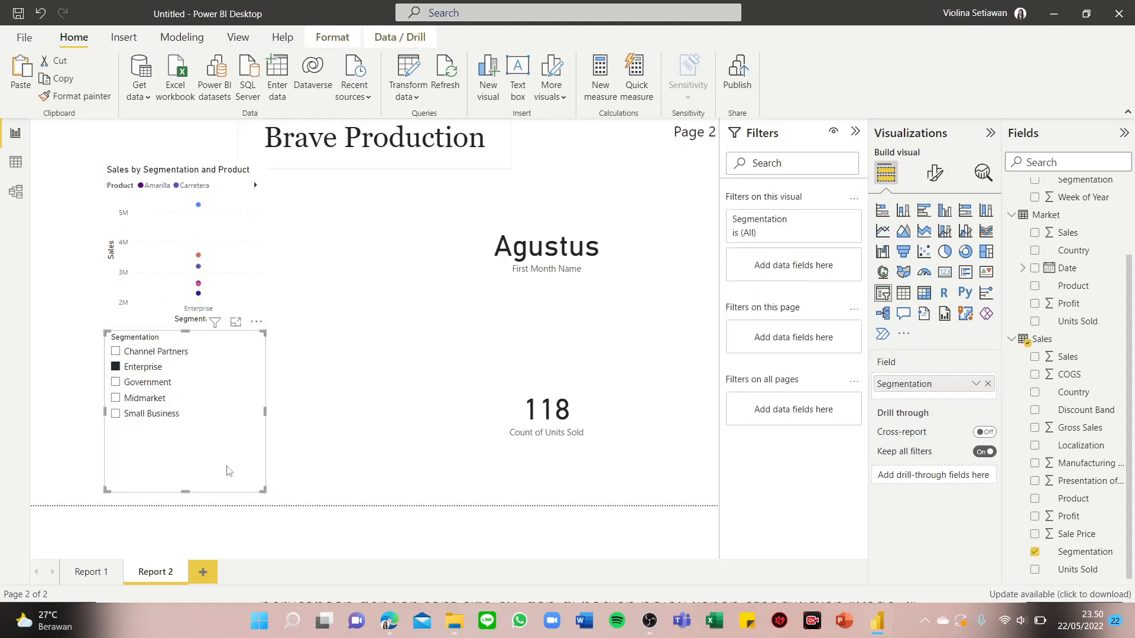
{"action": "left_click", "coordinate": [116, 416]}
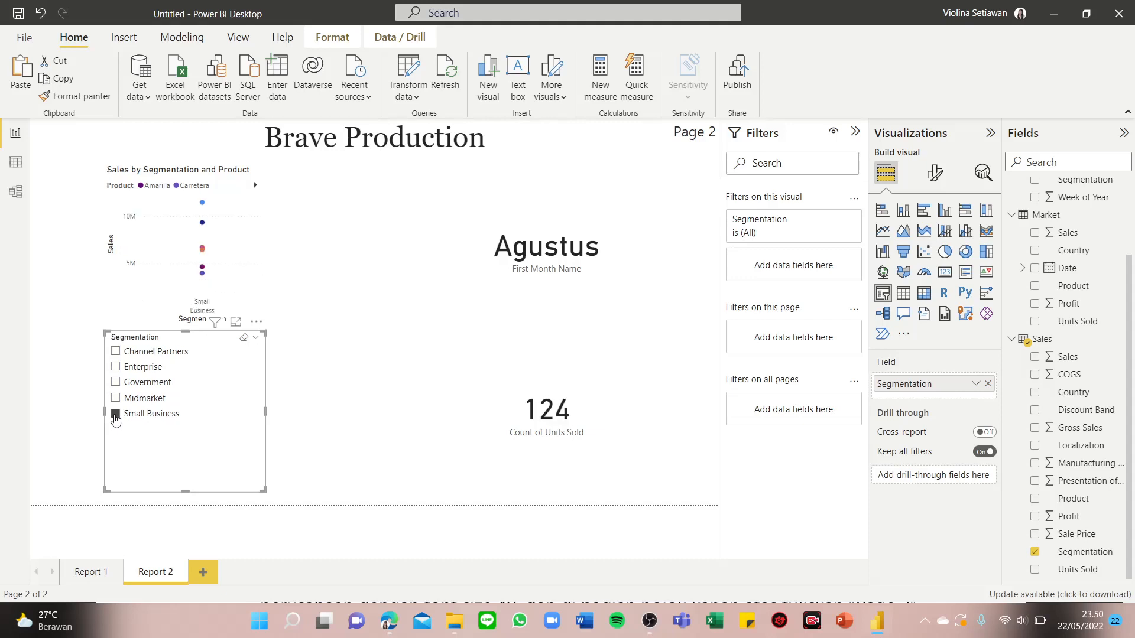
{"action": "left_click", "coordinate": [358, 450]}
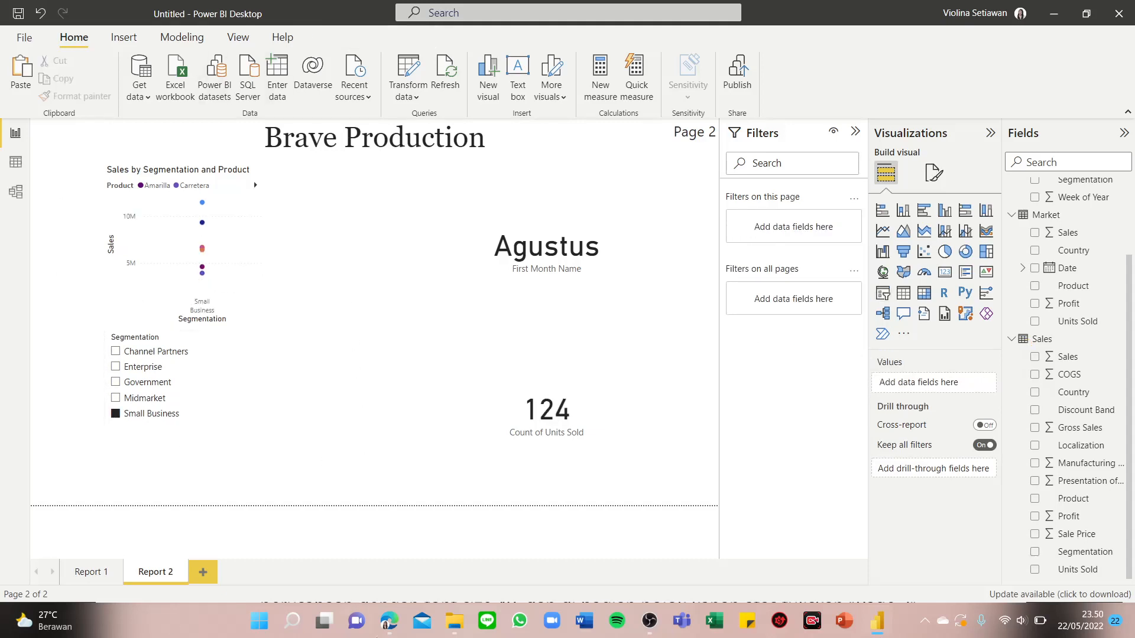
Step: Skim both pages of the exercise PDF in Edge to check the report against its requirements, and return to Power BI
{"action": "left_click", "coordinate": [389, 620]}
{"action": "scroll", "coordinate": [578, 360], "scroll_direction": "down", "scroll_amount": 8}
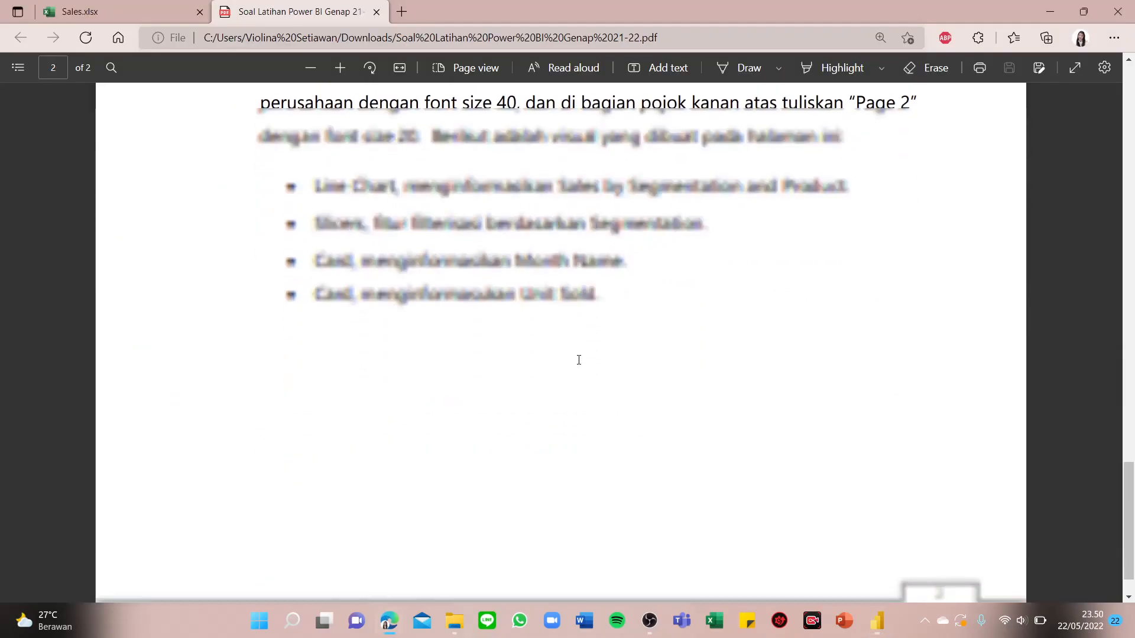
{"action": "scroll", "coordinate": [579, 360], "scroll_direction": "up", "scroll_amount": 15}
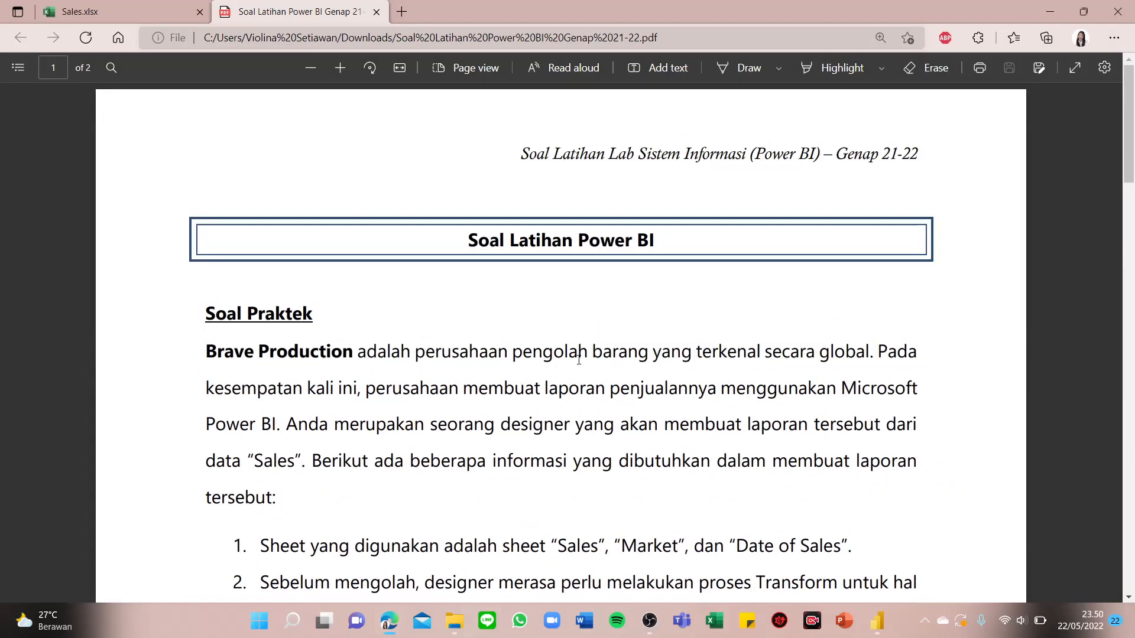
{"action": "scroll", "coordinate": [578, 360], "scroll_direction": "down", "scroll_amount": 15}
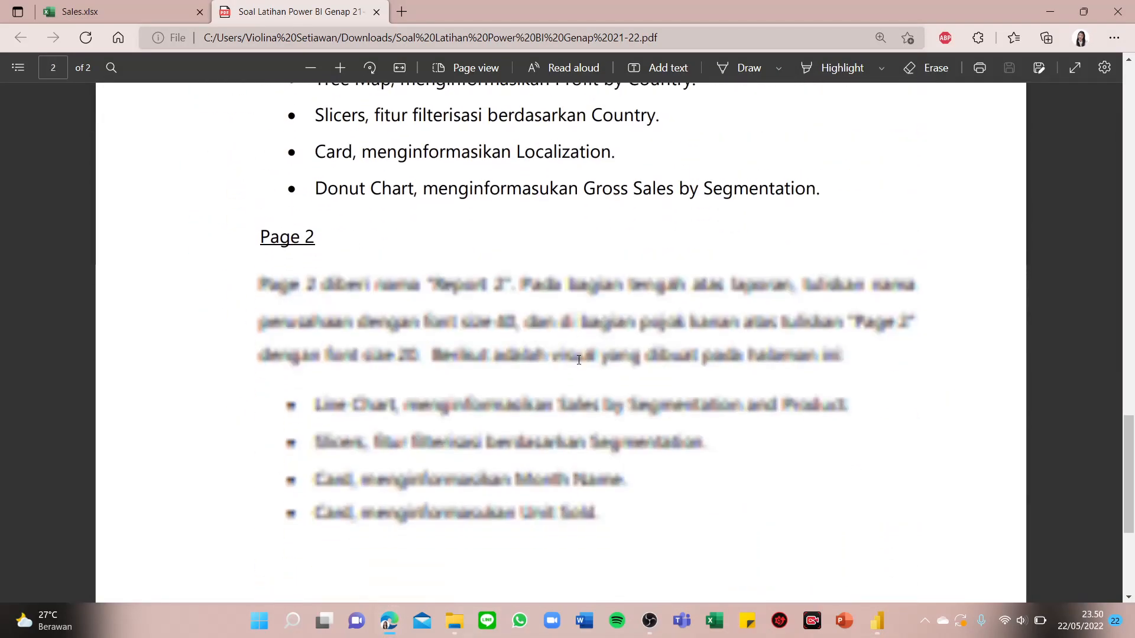
{"action": "scroll", "coordinate": [579, 360], "scroll_direction": "up", "scroll_amount": 10}
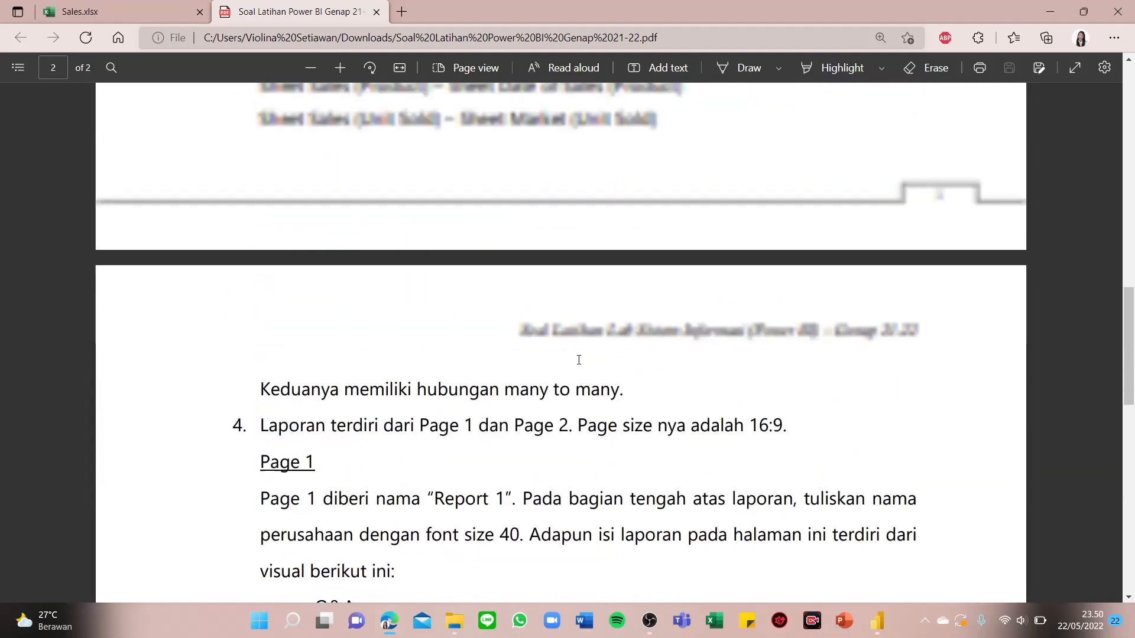
{"action": "scroll", "coordinate": [578, 360], "scroll_direction": "up", "scroll_amount": 12}
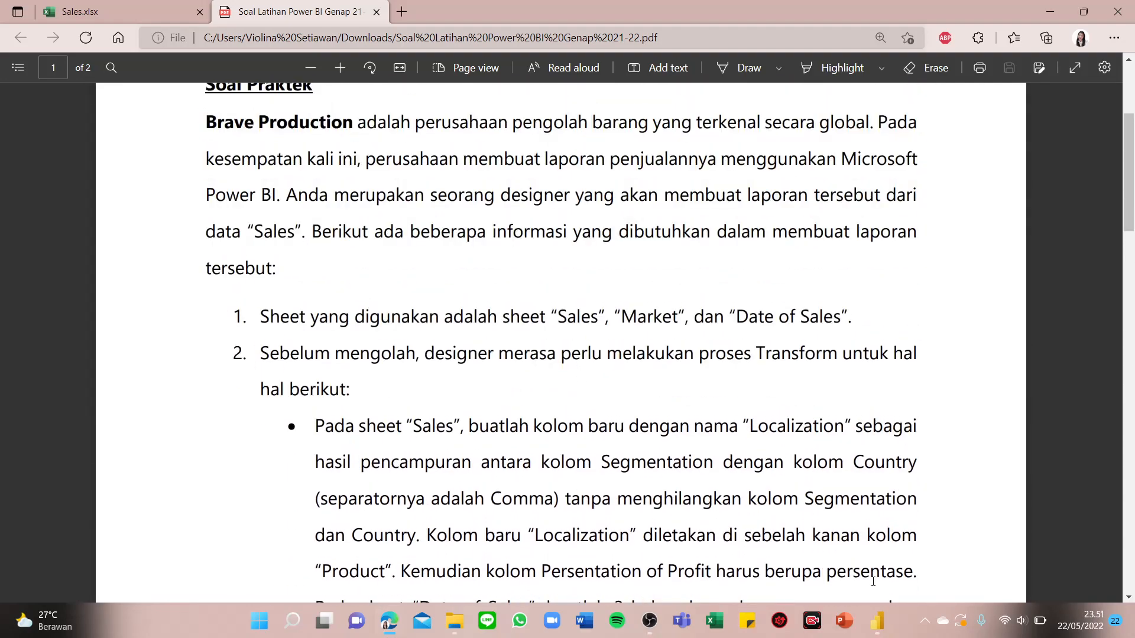
{"action": "left_click", "coordinate": [876, 631]}
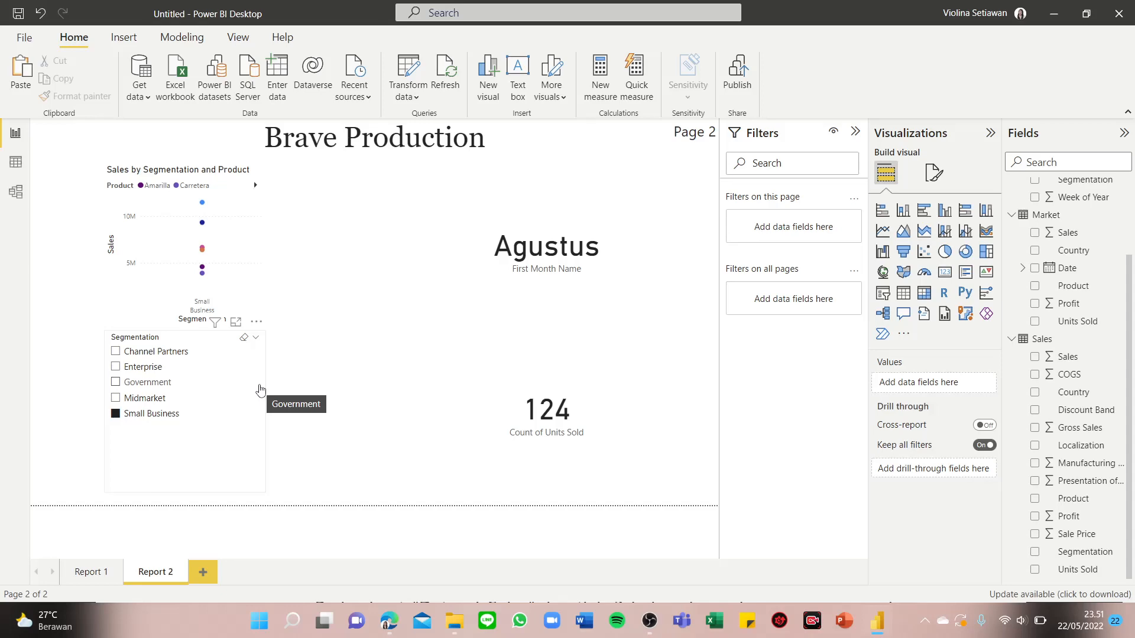
Step: Reread the PDF's sheet and transform instructions and its Page 1 and Page 2 visual lists, and return to Report 2 in Power BI
{"action": "left_click", "coordinate": [389, 621]}
{"action": "scroll", "coordinate": [443, 385], "scroll_direction": "up", "scroll_amount": 4}
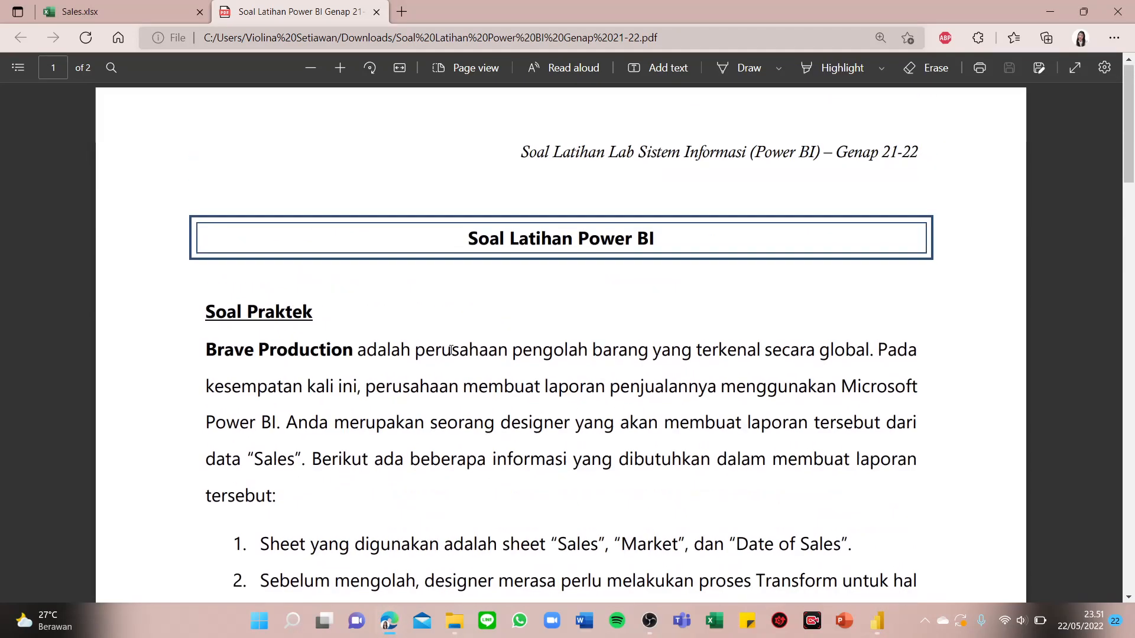
{"action": "scroll", "coordinate": [451, 350], "scroll_direction": "down", "scroll_amount": 6}
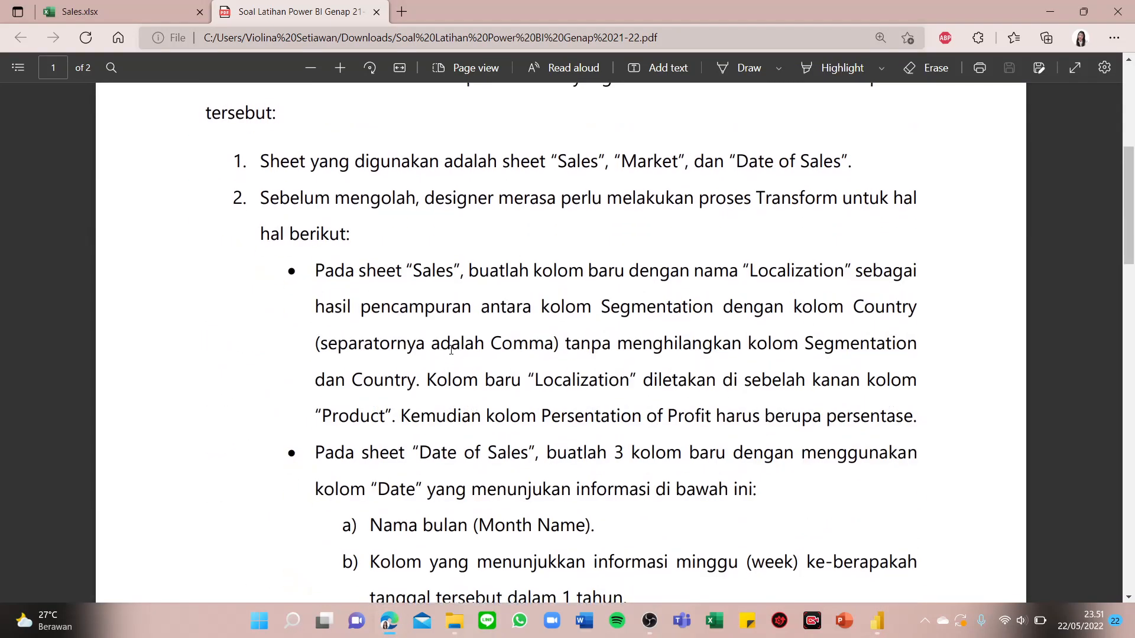
{"action": "scroll", "coordinate": [450, 351], "scroll_direction": "down", "scroll_amount": 6}
{"action": "scroll", "coordinate": [451, 350], "scroll_direction": "down", "scroll_amount": 15}
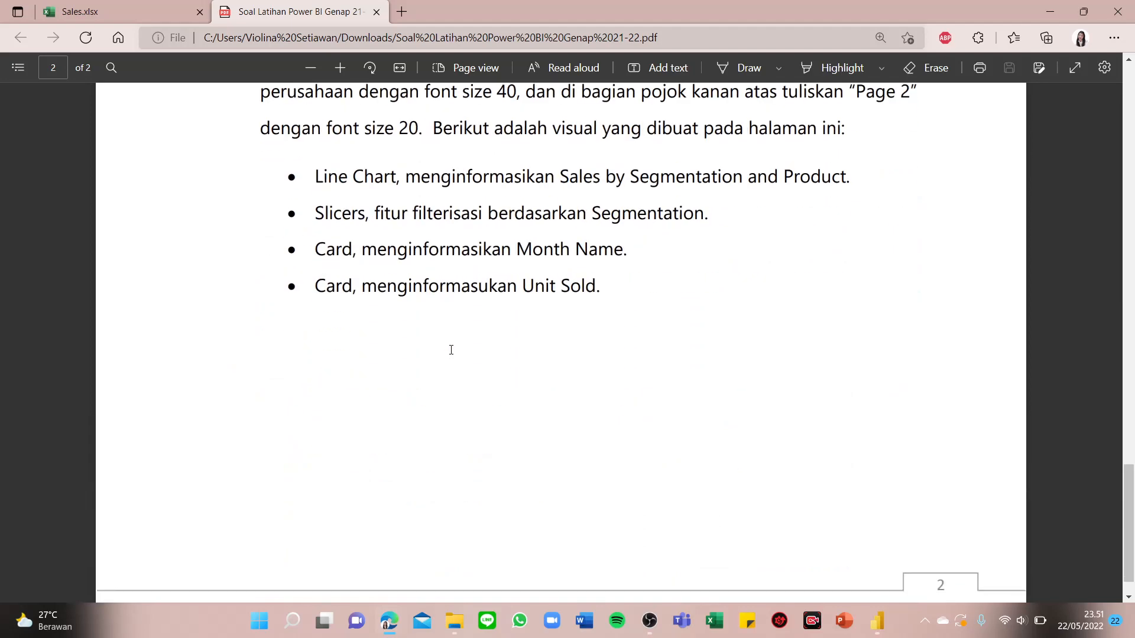
{"action": "scroll", "coordinate": [451, 349], "scroll_direction": "down", "scroll_amount": 1}
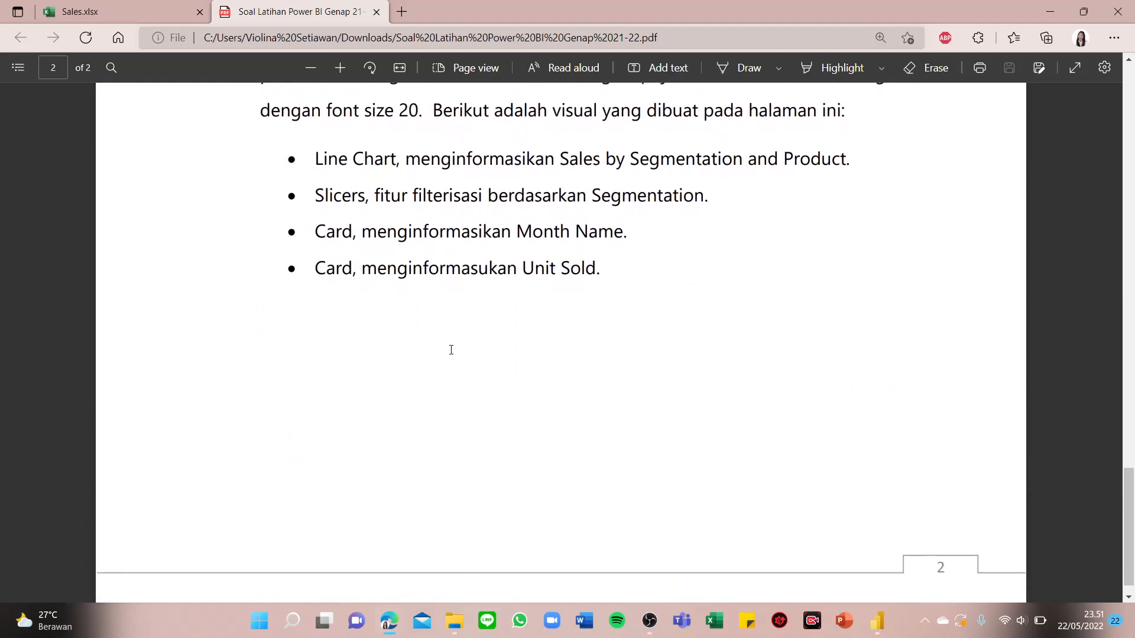
{"action": "scroll", "coordinate": [456, 468], "scroll_direction": "up", "scroll_amount": 5}
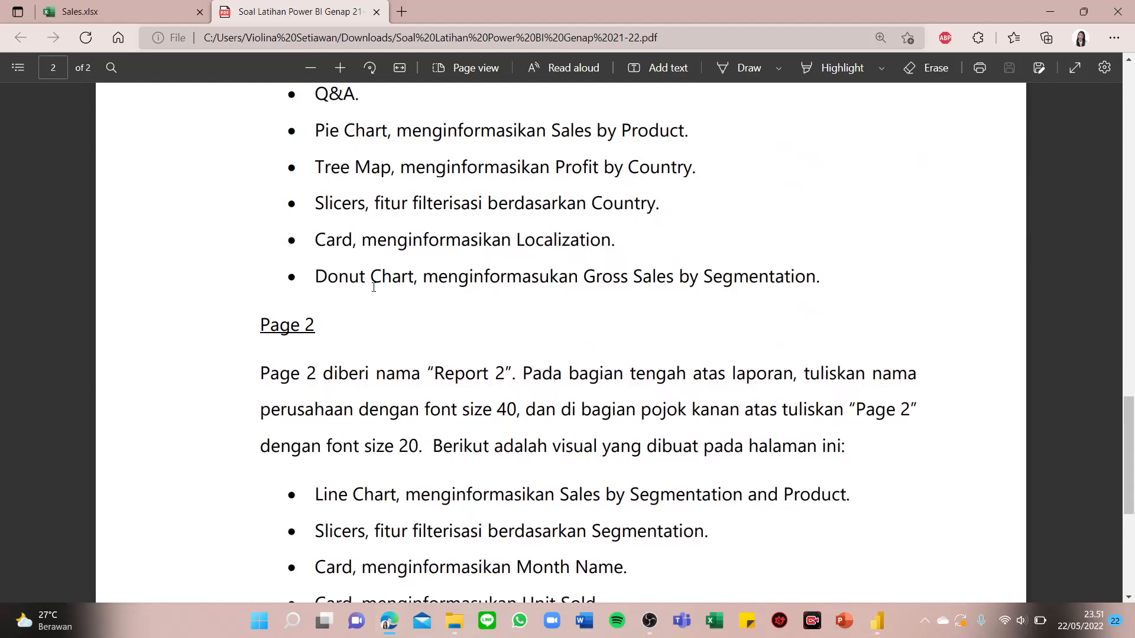
{"action": "scroll", "coordinate": [373, 287], "scroll_direction": "down", "scroll_amount": 5}
{"action": "scroll", "coordinate": [354, 290], "scroll_direction": "up", "scroll_amount": 1}
{"action": "scroll", "coordinate": [427, 213], "scroll_direction": "up", "scroll_amount": 20}
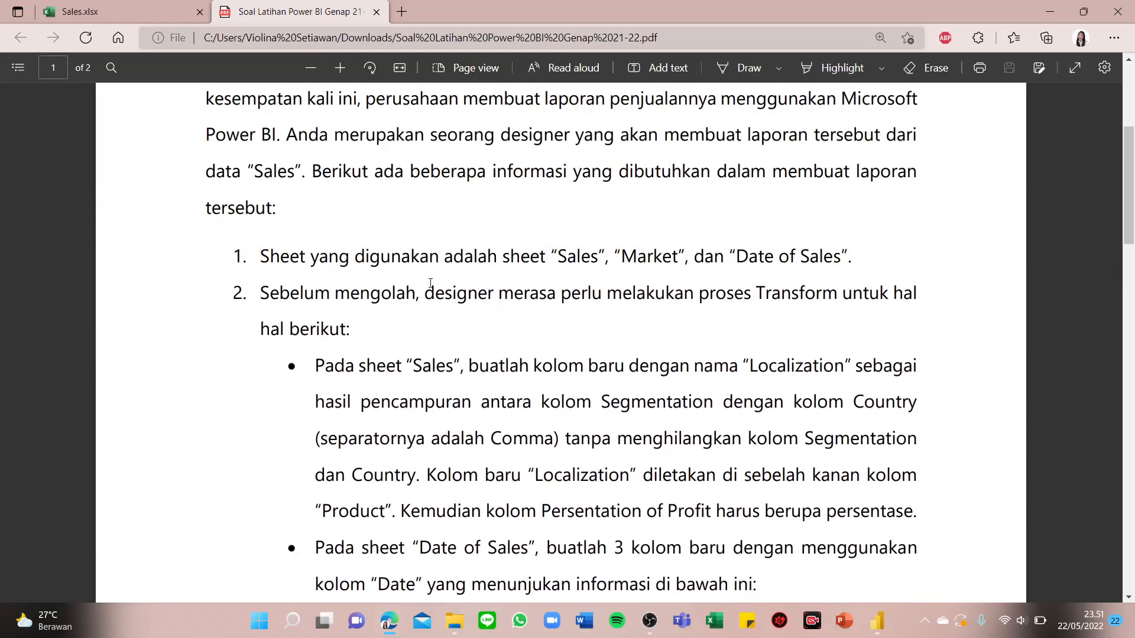
{"action": "scroll", "coordinate": [430, 283], "scroll_direction": "down", "scroll_amount": 20}
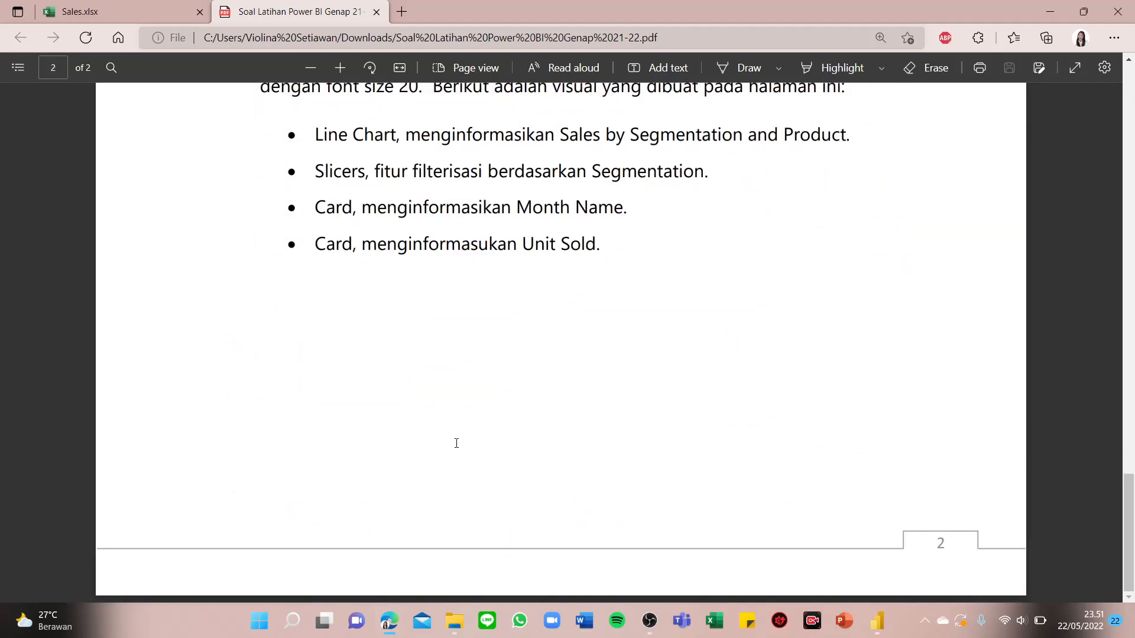
{"action": "scroll", "coordinate": [373, 236], "scroll_direction": "up", "scroll_amount": 15}
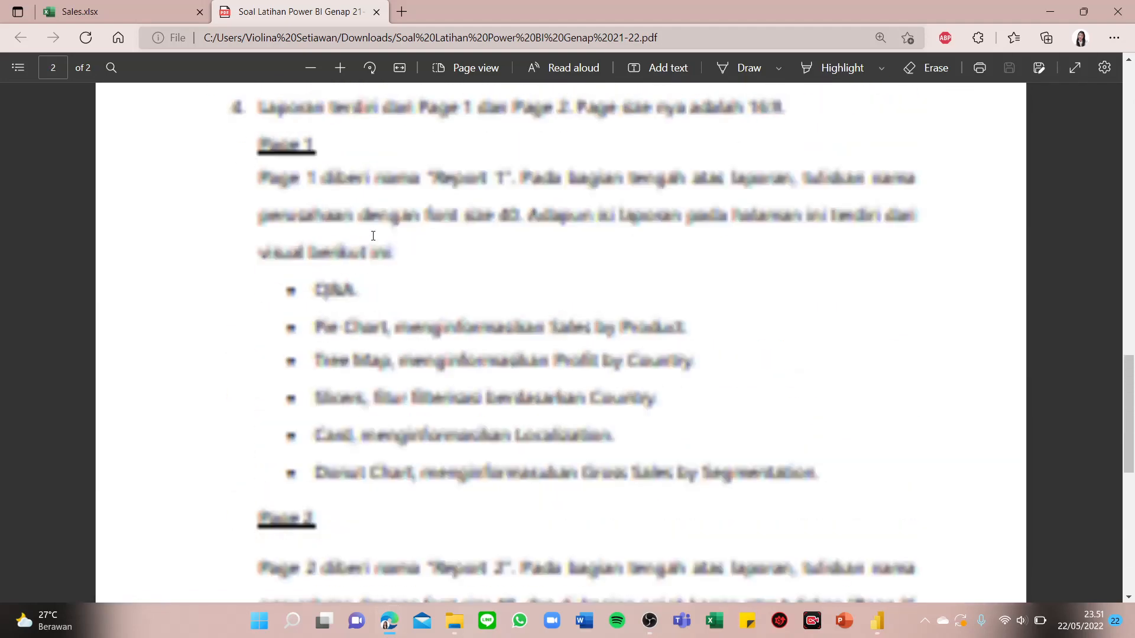
{"action": "left_click", "coordinate": [878, 618]}
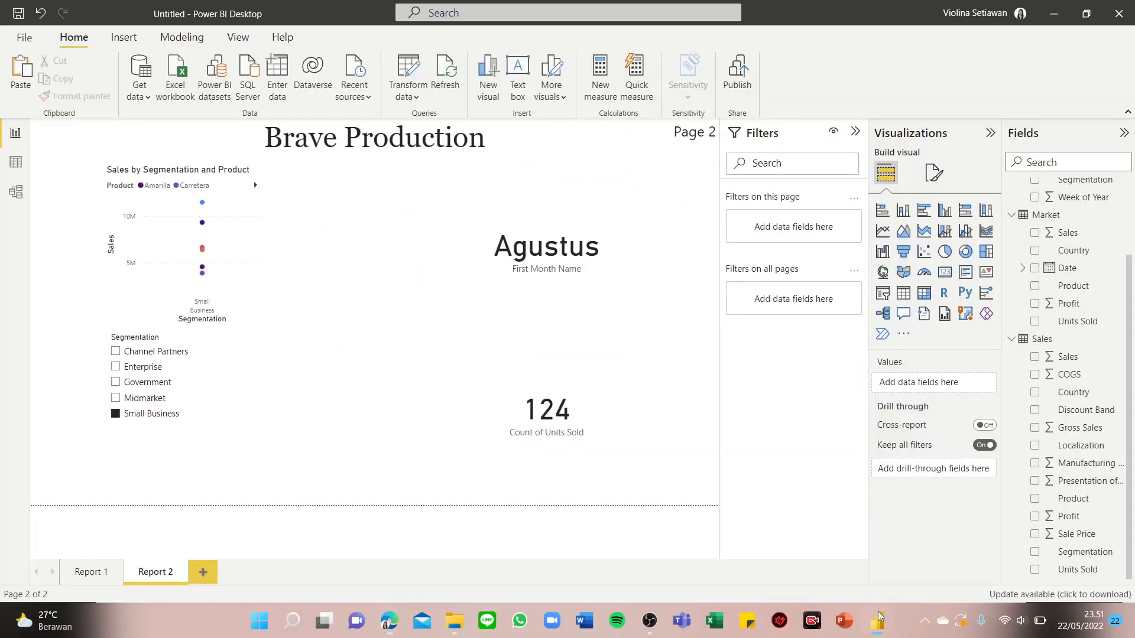